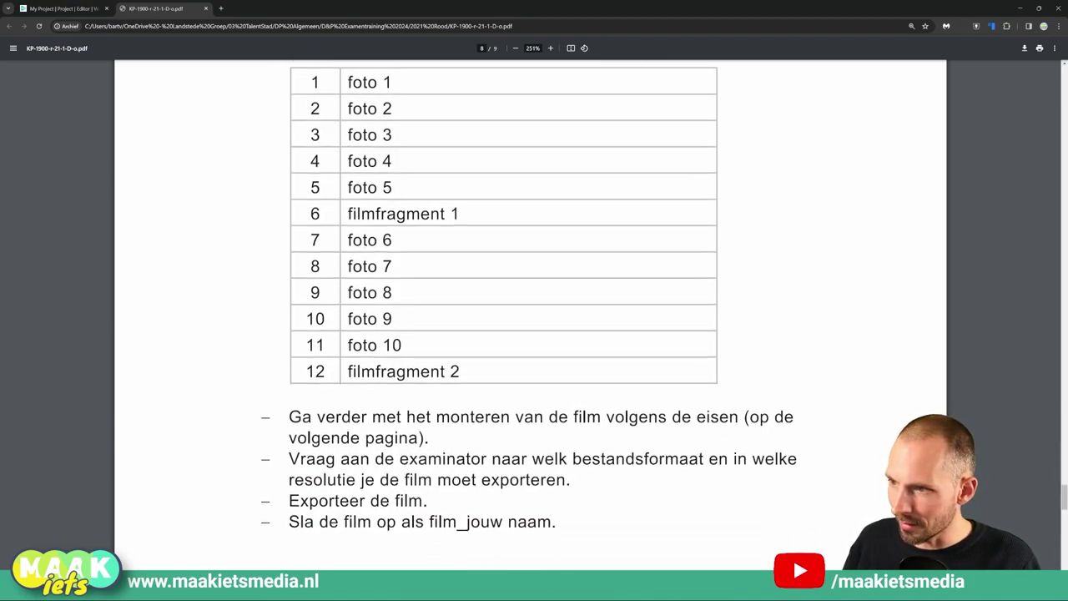
Step: Read the exam assignment's editing order and its export and save instructions on page 8 of the PDF
{"action": "scroll", "coordinate": [503, 250], "scroll_direction": "down", "scroll_amount": 1}
{"action": "scroll", "coordinate": [504, 251], "scroll_direction": "down", "scroll_amount": 1}
{"action": "scroll", "coordinate": [503, 250], "scroll_direction": "down", "scroll_amount": 1}
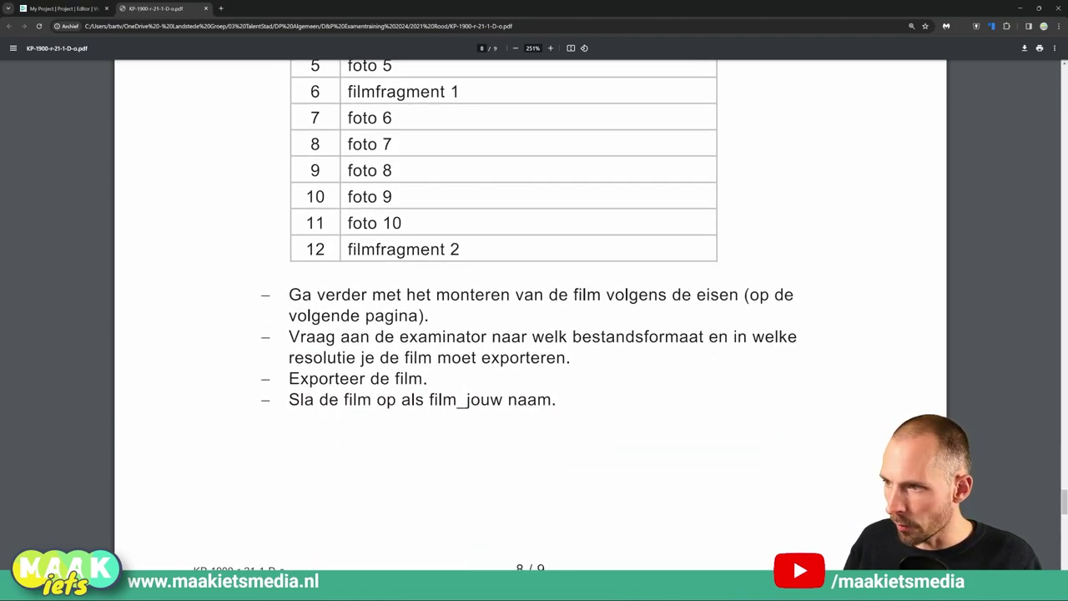
{"action": "left_click_drag", "start_coordinate": [289, 295], "coordinate": [601, 295]}
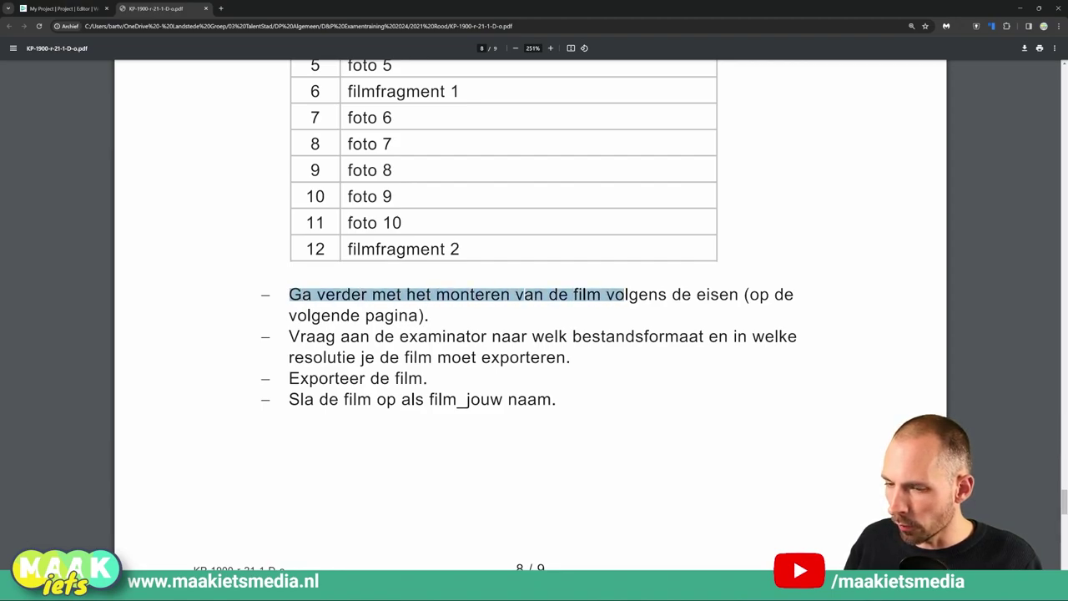
{"action": "scroll", "coordinate": [620, 315], "scroll_direction": "down", "scroll_amount": 1}
{"action": "scroll", "coordinate": [619, 314], "scroll_direction": "down", "scroll_amount": 1}
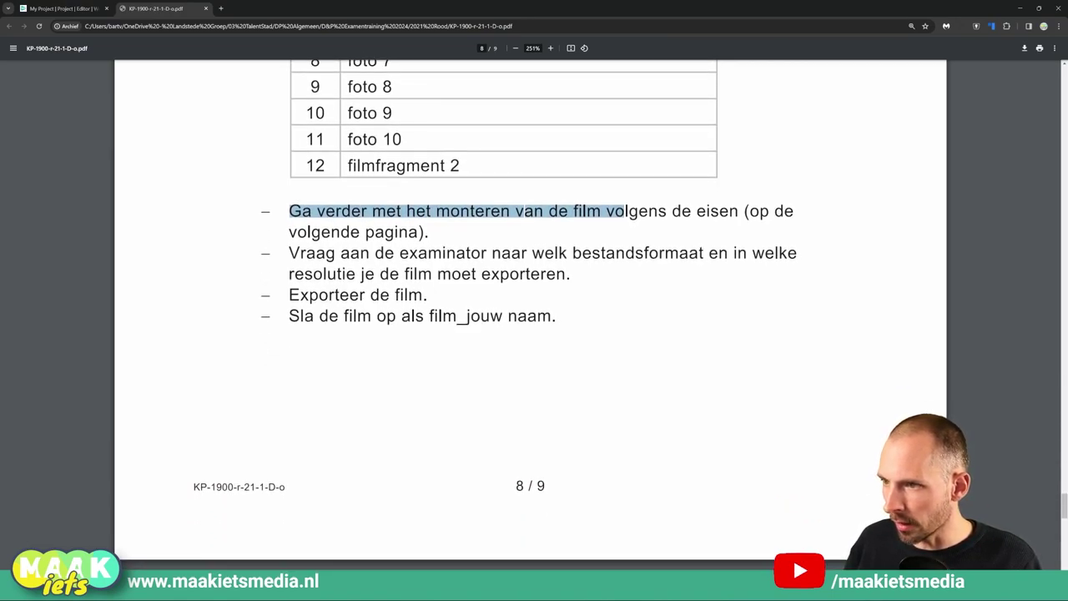
{"action": "scroll", "coordinate": [534, 314], "scroll_direction": "down", "scroll_amount": 1}
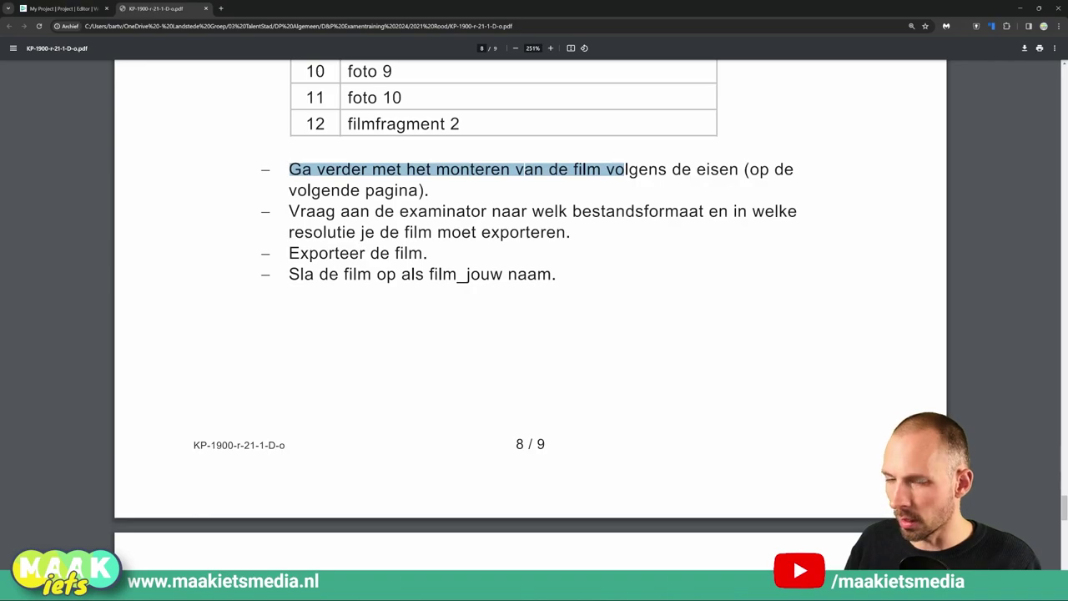
{"action": "scroll", "coordinate": [535, 305], "scroll_direction": "up", "scroll_amount": 7}
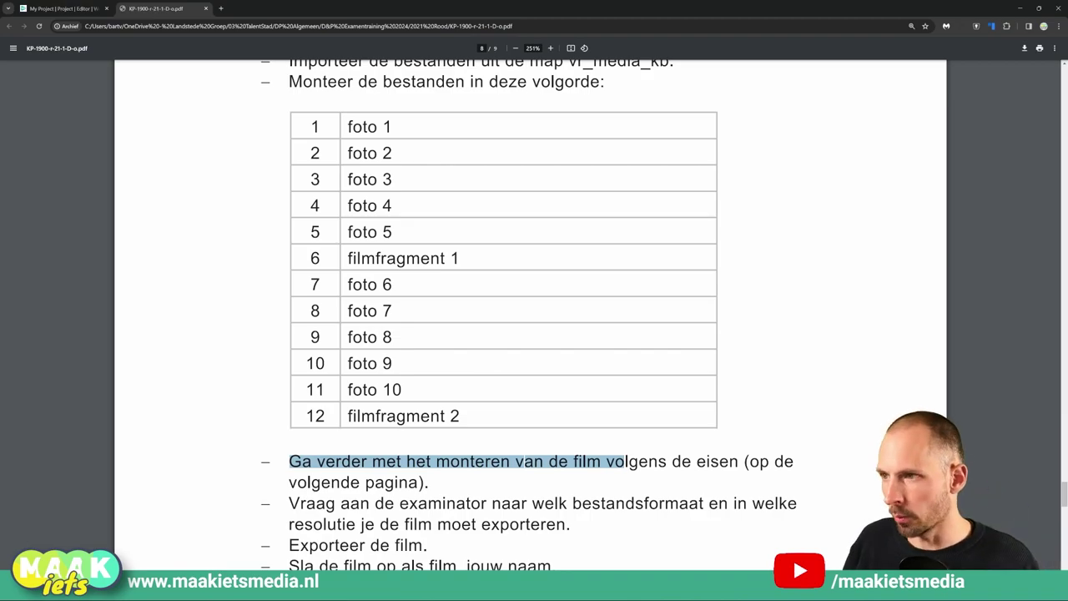
Step: Read through the film requirements under Eisen on page 9, marking the total duration and photo display time
{"action": "scroll", "coordinate": [509, 336], "scroll_direction": "down", "scroll_amount": 17}
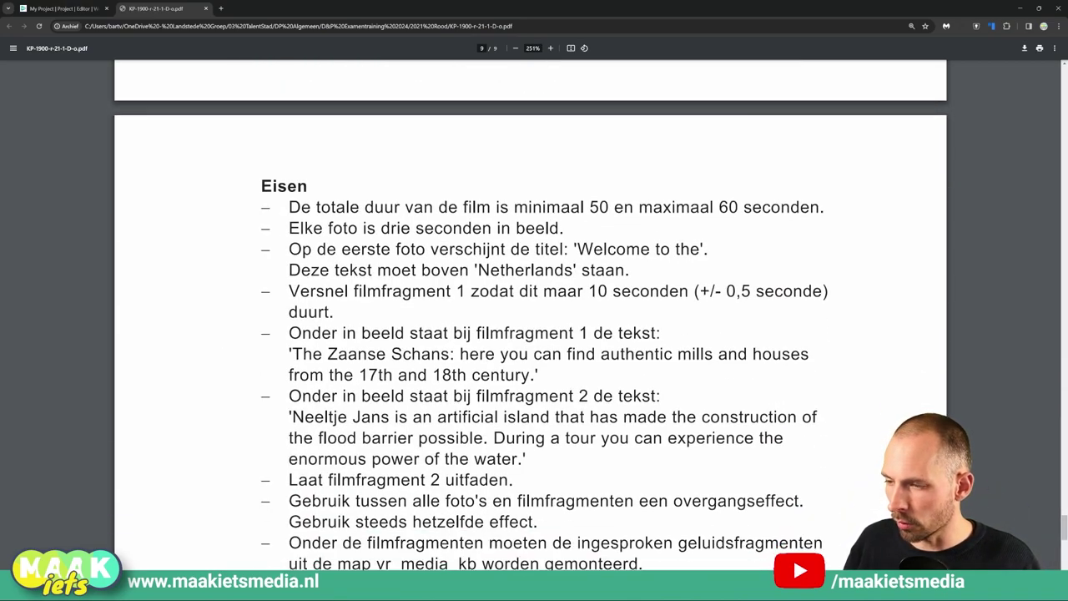
{"action": "scroll", "coordinate": [508, 351], "scroll_direction": "down", "scroll_amount": 2}
{"action": "scroll", "coordinate": [531, 346], "scroll_direction": "up", "scroll_amount": 1}
{"action": "scroll", "coordinate": [531, 345], "scroll_direction": "down", "scroll_amount": 1}
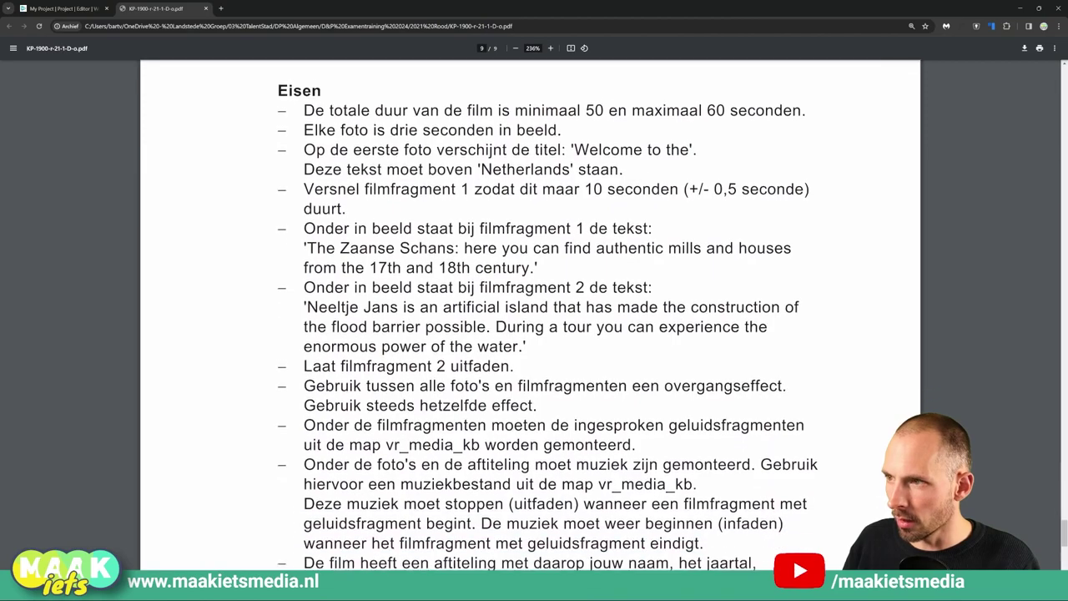
{"action": "scroll", "coordinate": [531, 346], "scroll_direction": "down", "scroll_amount": 1}
{"action": "scroll", "coordinate": [534, 318], "scroll_direction": "down", "scroll_amount": 5}
{"action": "scroll", "coordinate": [534, 318], "scroll_direction": "up", "scroll_amount": 6}
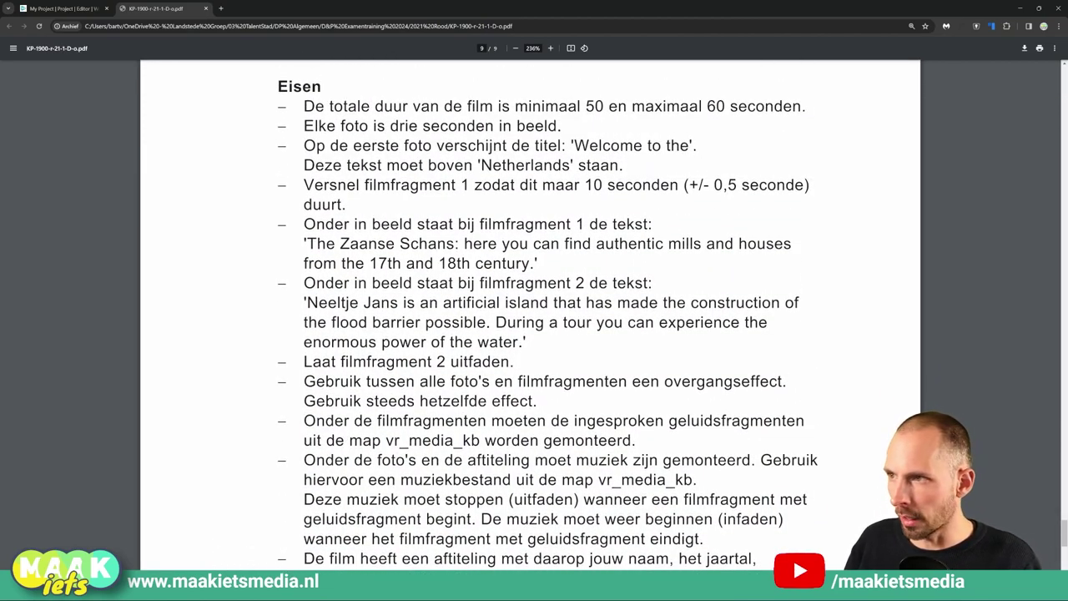
{"action": "left_click_drag", "start_coordinate": [304, 106], "coordinate": [679, 107]}
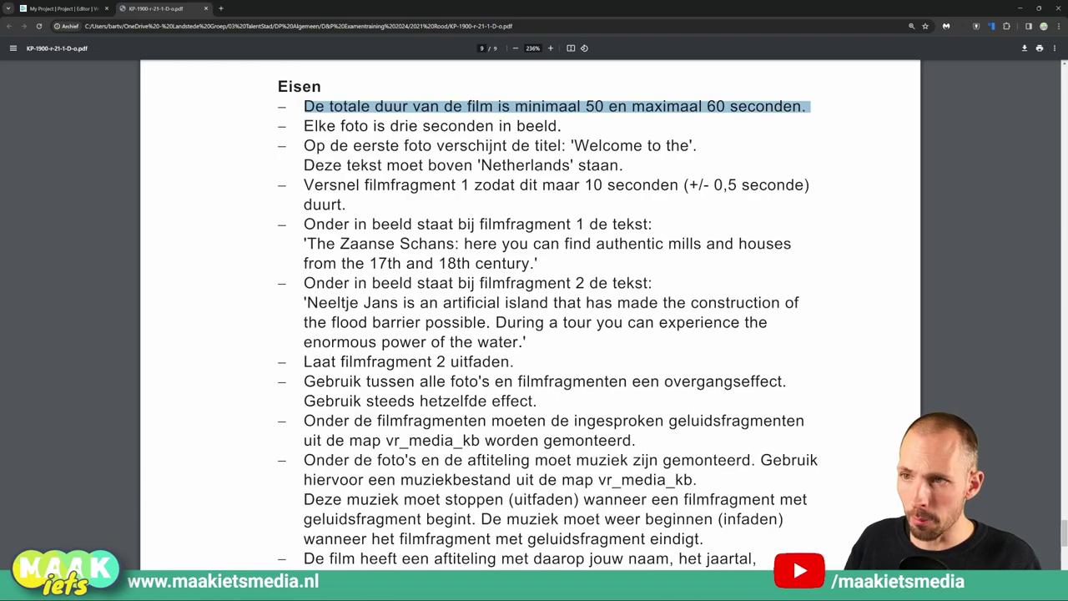
{"action": "left_click", "coordinate": [771, 143]}
{"action": "left_click_drag", "start_coordinate": [304, 126], "coordinate": [566, 126]}
{"action": "left_click_drag", "start_coordinate": [304, 146], "coordinate": [571, 460]}
{"action": "scroll", "coordinate": [535, 317], "scroll_direction": "down", "scroll_amount": 2}
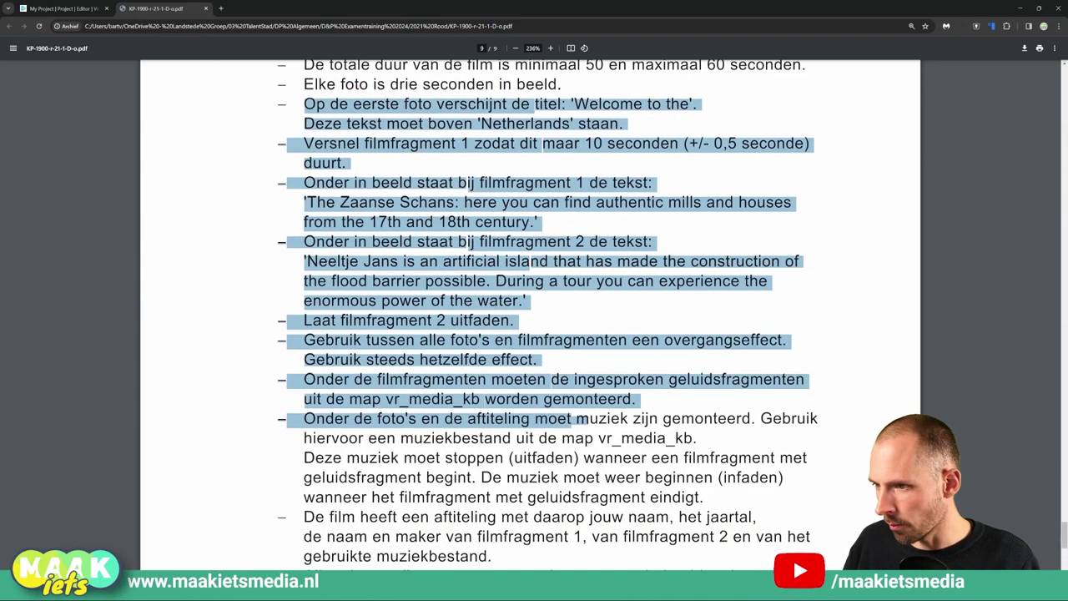
Step: Recheck the requirements for each photo's display time and the film's total duration on page 9
{"action": "scroll", "coordinate": [534, 318], "scroll_direction": "up", "scroll_amount": 1}
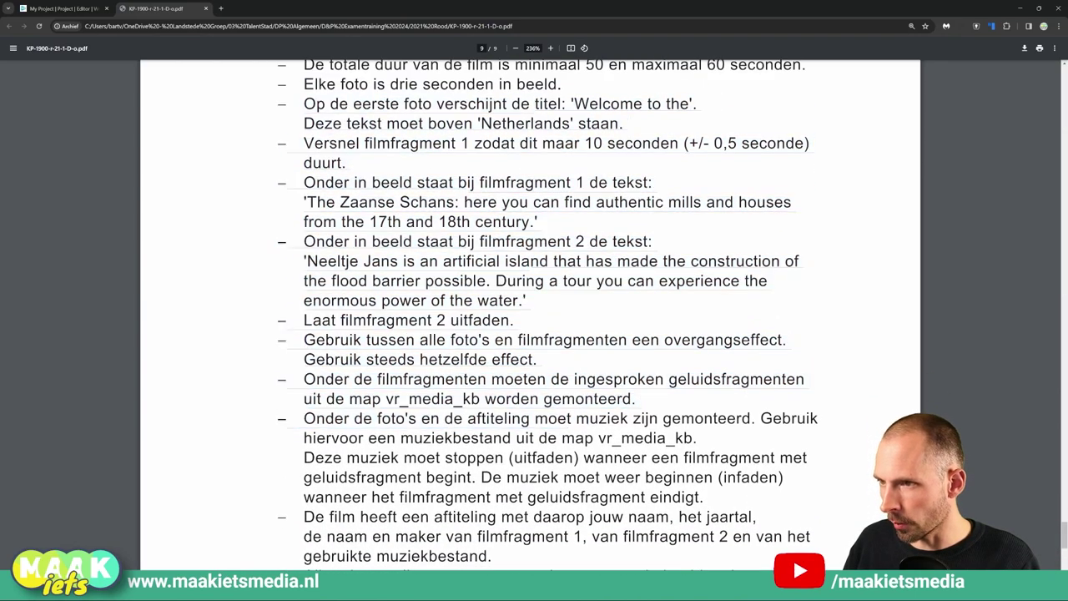
{"action": "scroll", "coordinate": [534, 318], "scroll_direction": "up", "scroll_amount": 3}
{"action": "scroll", "coordinate": [425, 239], "scroll_direction": "up", "scroll_amount": 9}
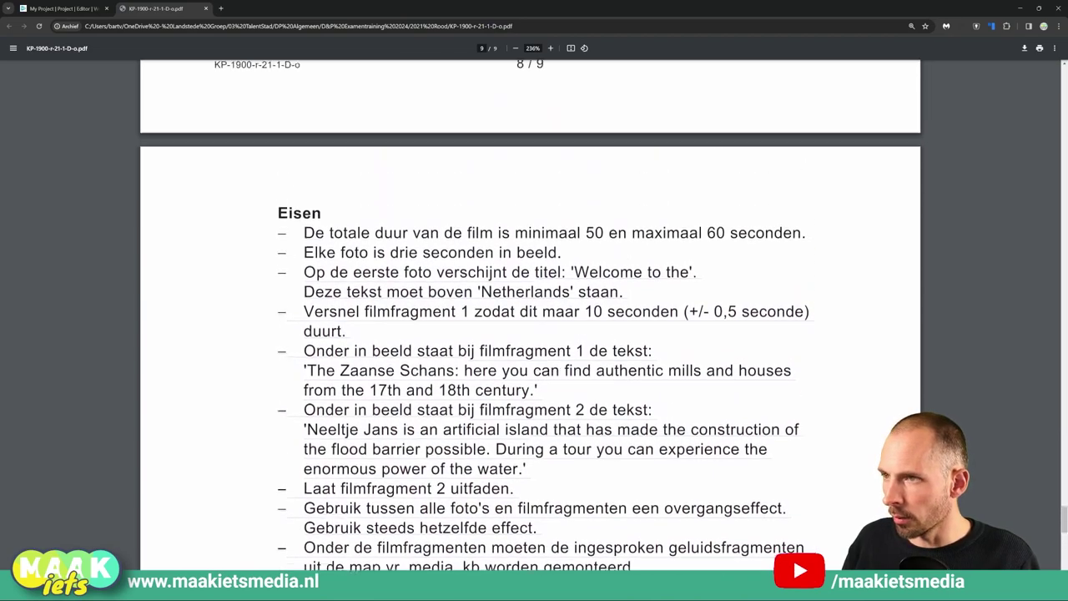
{"action": "scroll", "coordinate": [426, 239], "scroll_direction": "down", "scroll_amount": 3}
{"action": "scroll", "coordinate": [428, 240], "scroll_direction": "down", "scroll_amount": 8}
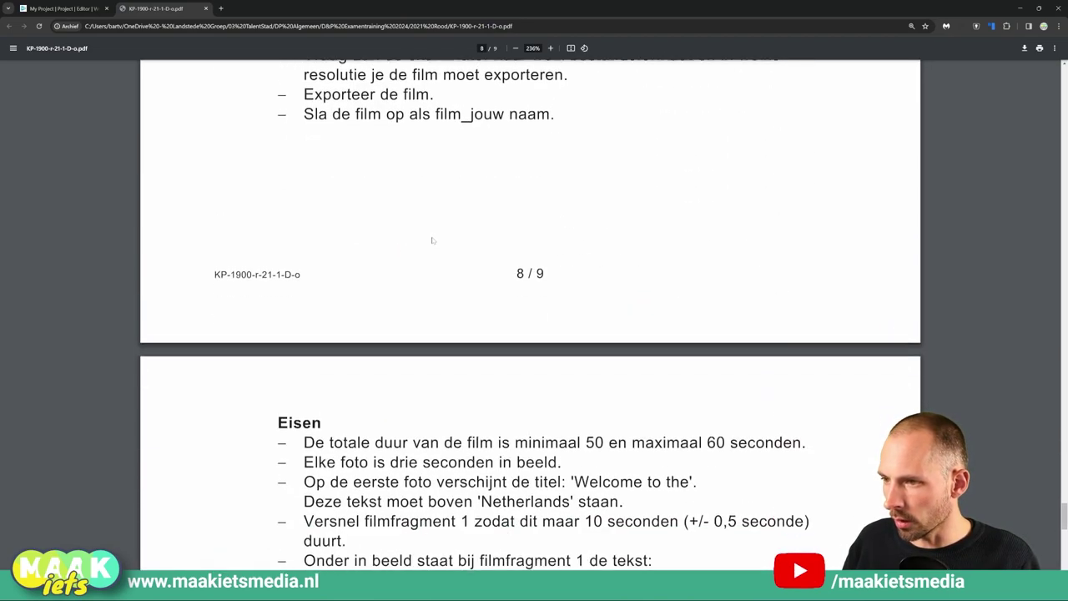
{"action": "left_click_drag", "start_coordinate": [303, 376], "coordinate": [557, 378]}
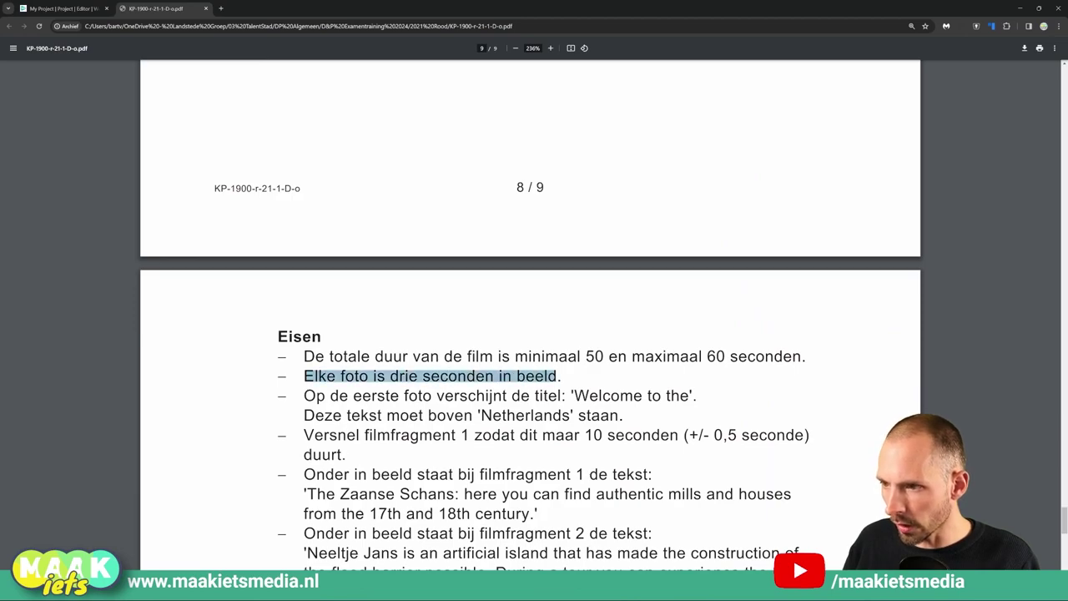
{"action": "left_click_drag", "start_coordinate": [303, 357], "coordinate": [581, 356]}
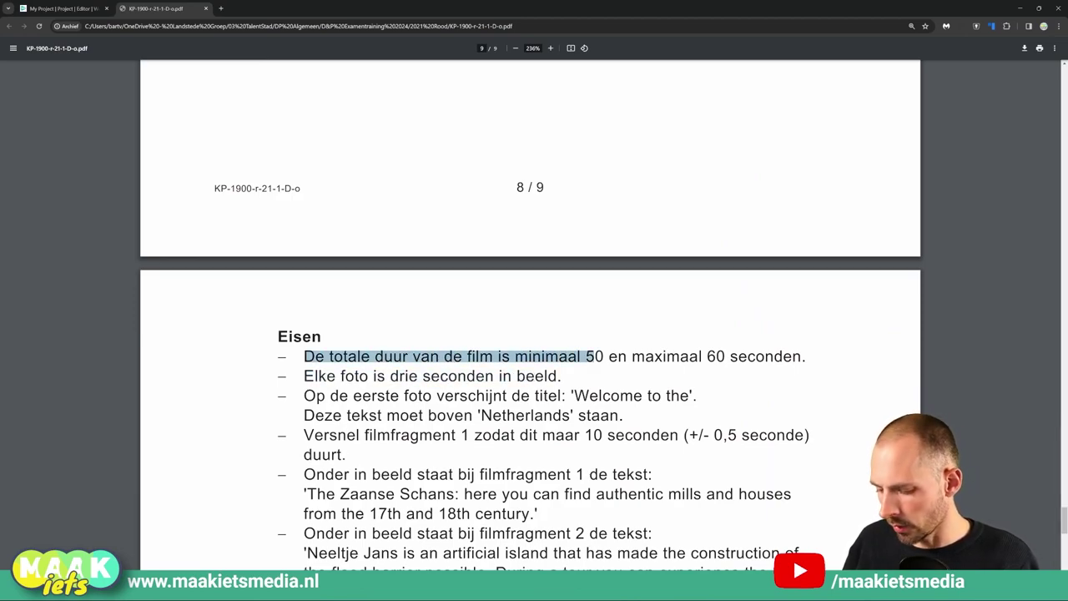
Step: Switch to the WeVideo project and import all files from the vr_media_kb folder into the project bin
{"action": "key", "text": "ctrl+shift+Tab"}
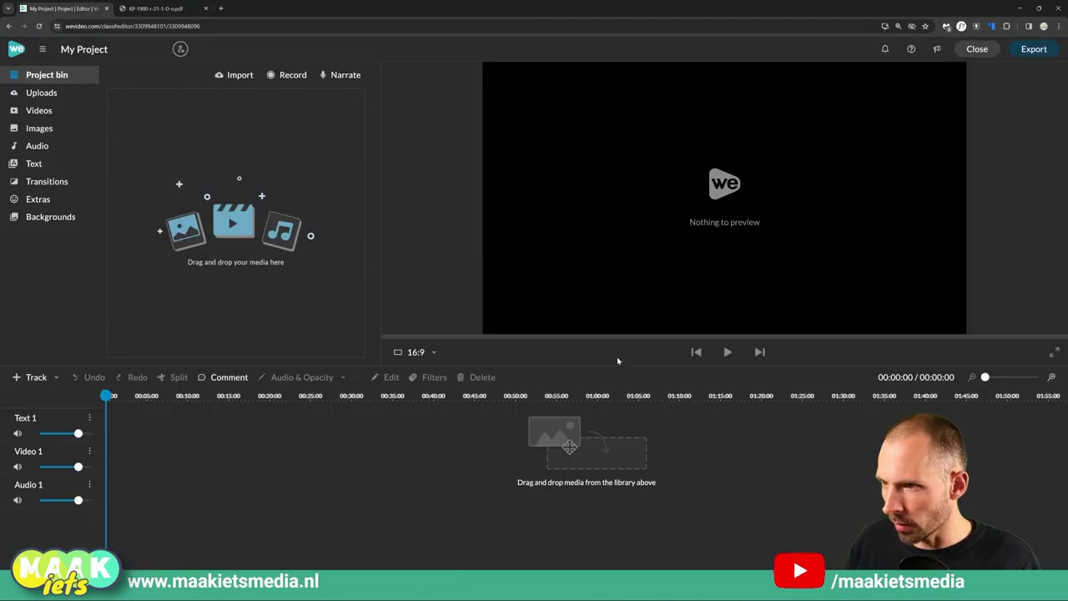
{"action": "left_click_drag", "start_coordinate": [0, 167], "coordinate": [659, 132]}
{"action": "left_click_drag", "start_coordinate": [701, 405], "coordinate": [492, 214]}
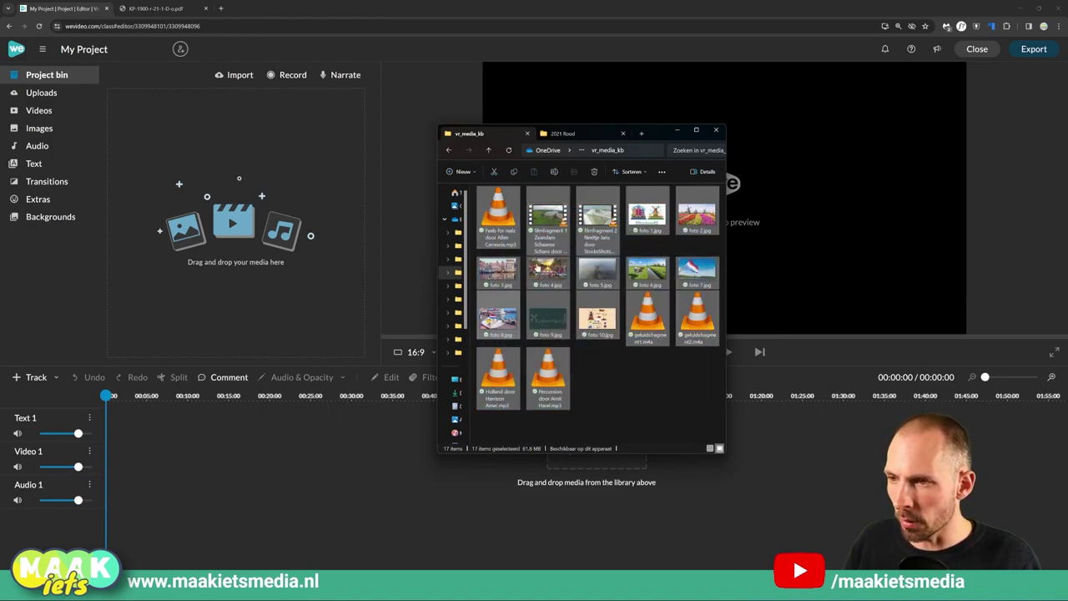
{"action": "left_click", "coordinate": [696, 404]}
{"action": "left_click_drag", "start_coordinate": [697, 404], "coordinate": [207, 191]}
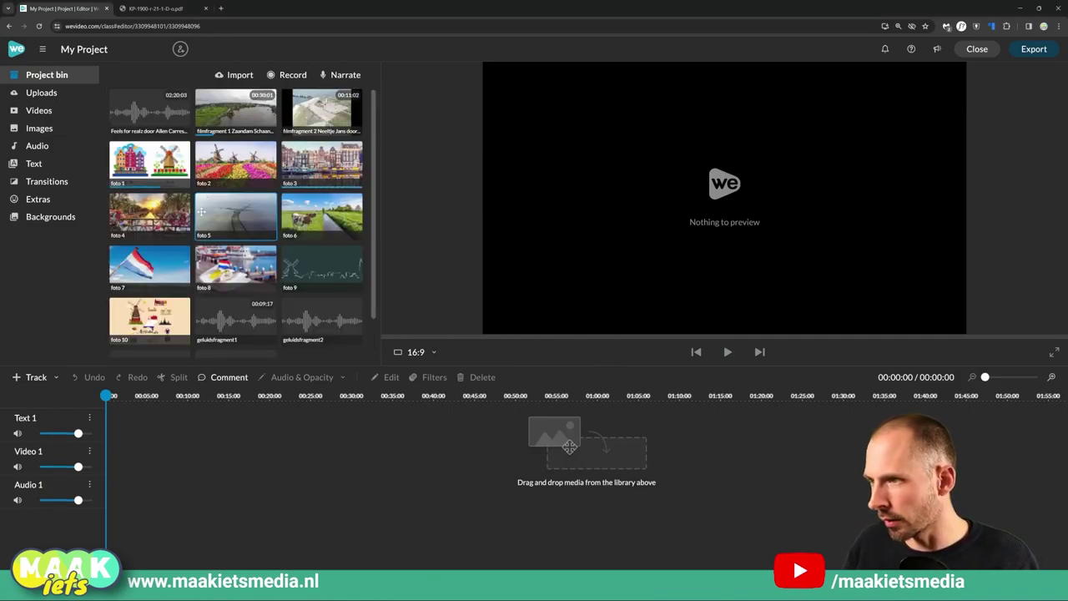
{"action": "scroll", "coordinate": [236, 292], "scroll_direction": "down", "scroll_amount": 1}
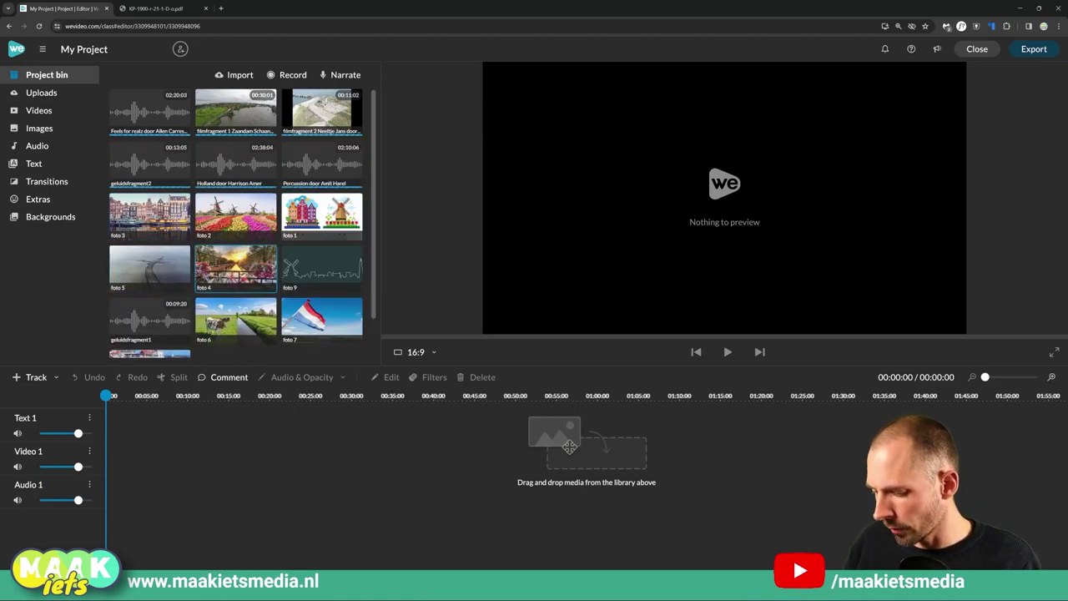
Step: Check the required order of photos and film fragments in the exam PDF, and return to the WeVideo project
{"action": "key", "text": "ctrl+Tab"}
{"action": "scroll", "coordinate": [541, 266], "scroll_direction": "up", "scroll_amount": 6}
{"action": "scroll", "coordinate": [542, 268], "scroll_direction": "down", "scroll_amount": 2}
{"action": "scroll", "coordinate": [544, 268], "scroll_direction": "up", "scroll_amount": 4}
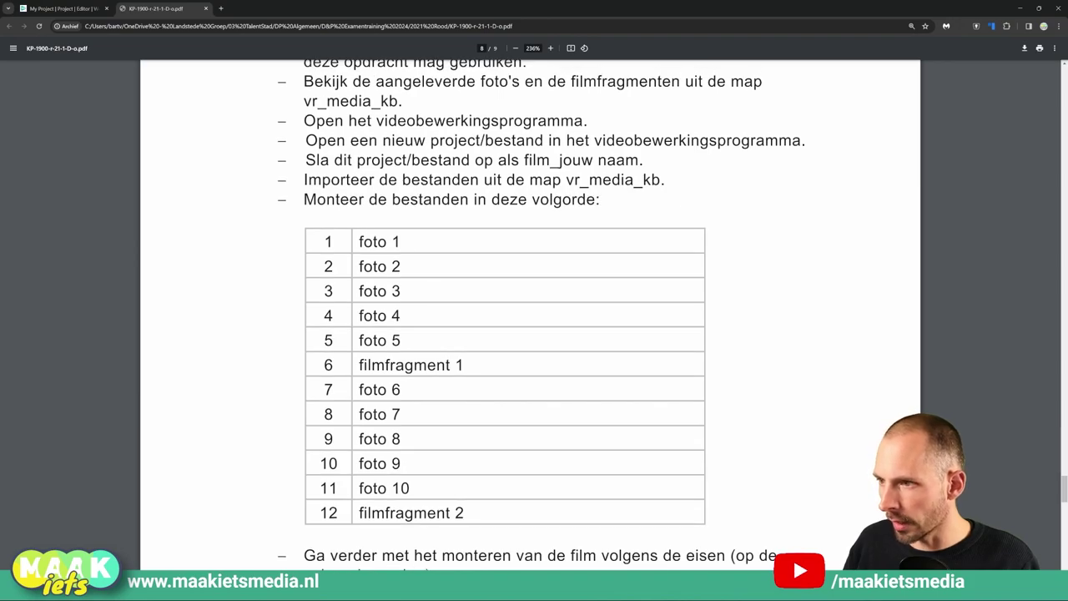
{"action": "left_click_drag", "start_coordinate": [401, 341], "coordinate": [359, 241]}
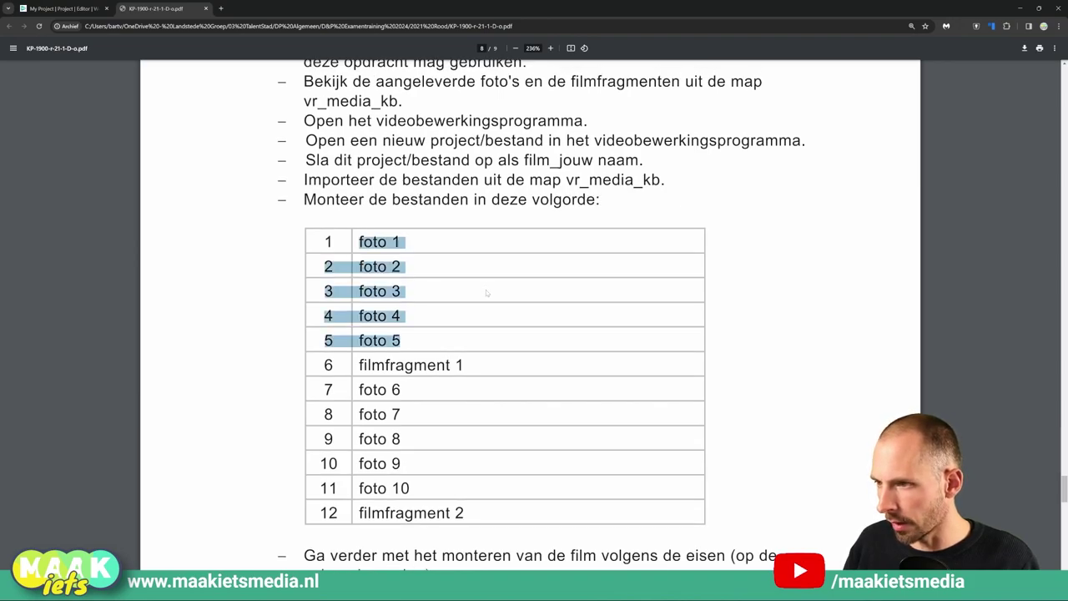
{"action": "scroll", "coordinate": [531, 319], "scroll_direction": "down", "scroll_amount": 8}
{"action": "left_click_drag", "start_coordinate": [584, 398], "coordinate": [399, 418]}
{"action": "key", "text": "ctrl+Tab"}
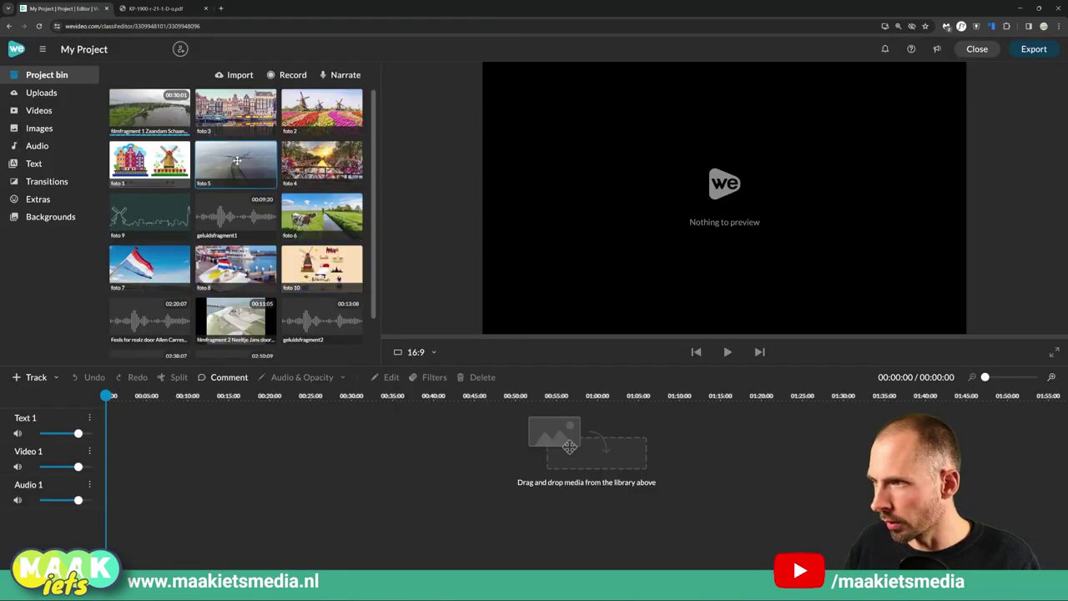
Step: Place foto 1 from the project bin at the start of the Video 1 track
{"action": "scroll", "coordinate": [329, 284], "scroll_direction": "down", "scroll_amount": 1}
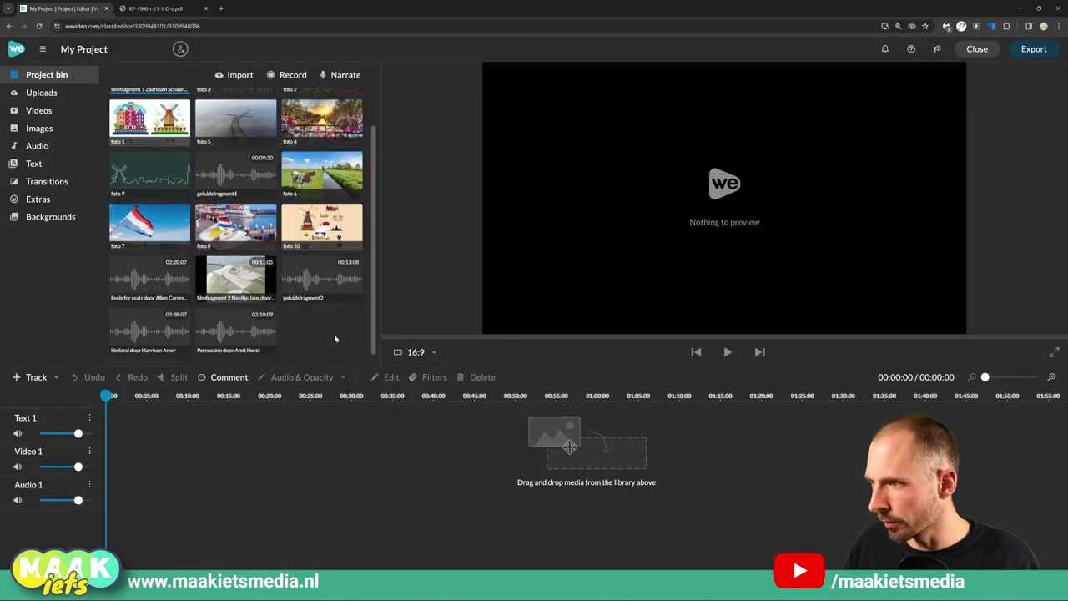
{"action": "scroll", "coordinate": [235, 225], "scroll_direction": "up", "scroll_amount": 1}
{"action": "left_click_drag", "start_coordinate": [159, 179], "coordinate": [108, 464]}
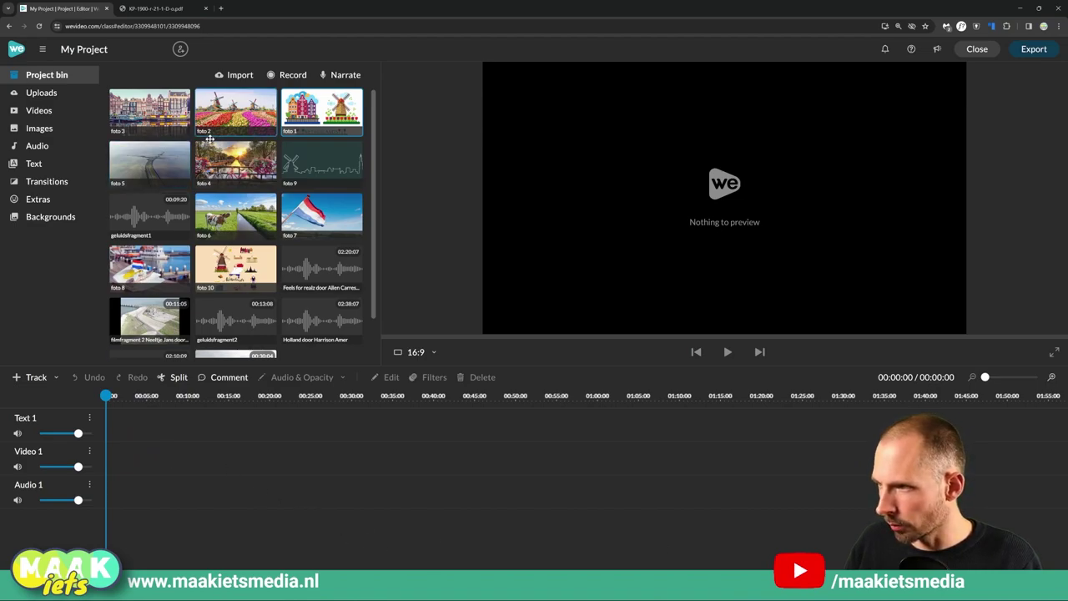
{"action": "left_click_drag", "start_coordinate": [313, 109], "coordinate": [113, 460]}
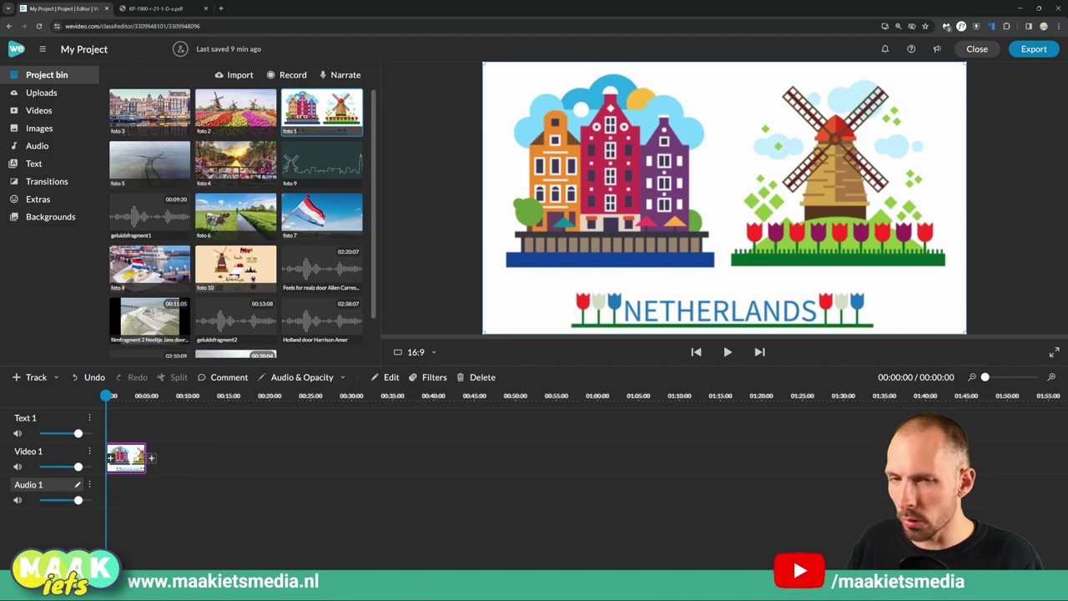
{"action": "mouse_move", "coordinate": [107, 396]}
{"action": "left_mouse_down"}
{"action": "mouse_move", "coordinate": [756, 404]}
{"action": "mouse_move", "coordinate": [122, 409]}
{"action": "left_mouse_up"}
Step: Preview several photos and both film fragments from the project bin, including foto 2, foto 1 and foto 9
{"action": "left_click", "coordinate": [247, 119]}
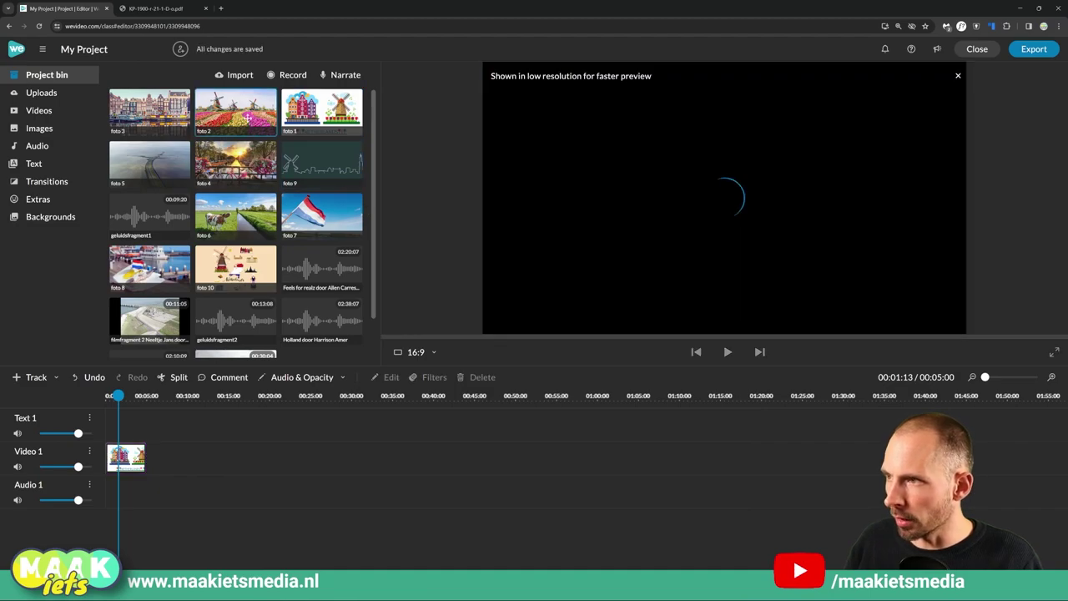
{"action": "left_click", "coordinate": [322, 110]}
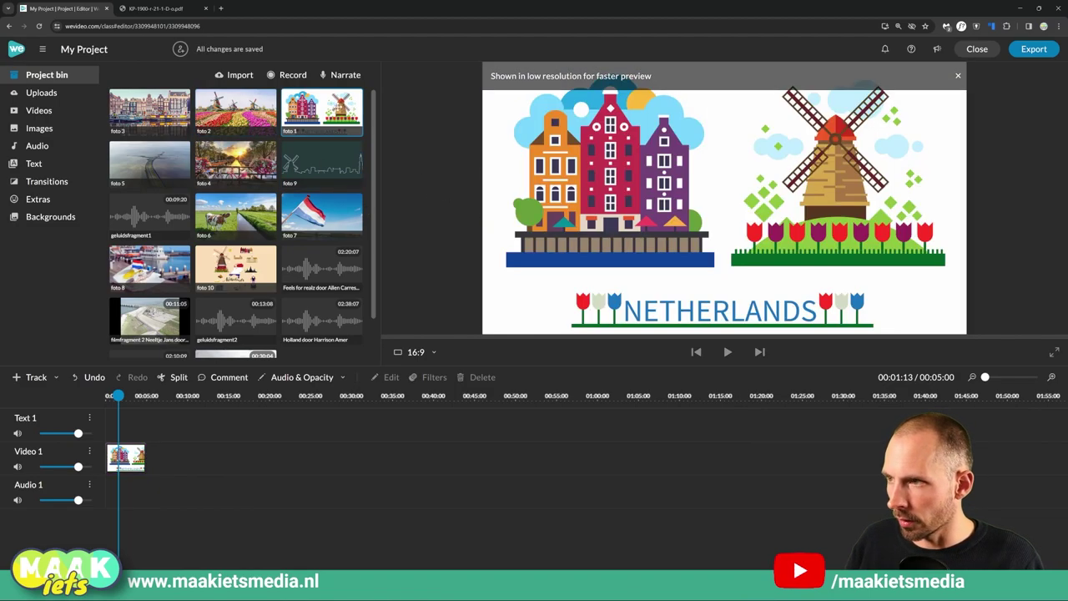
{"action": "left_click", "coordinate": [322, 162]}
{"action": "scroll", "coordinate": [150, 275], "scroll_direction": "down", "scroll_amount": 1}
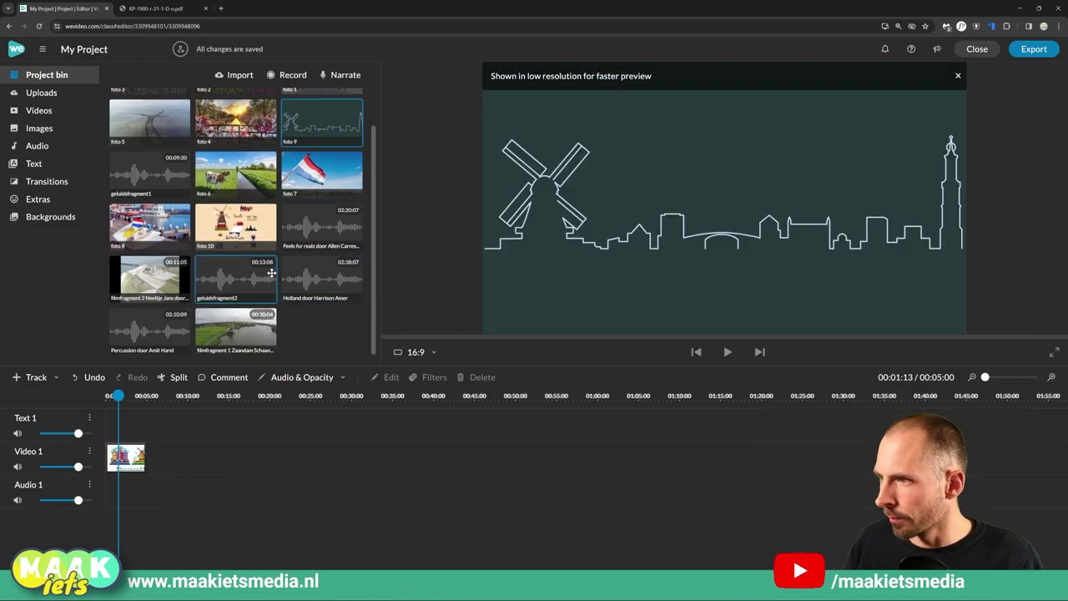
{"action": "key", "text": "space"}
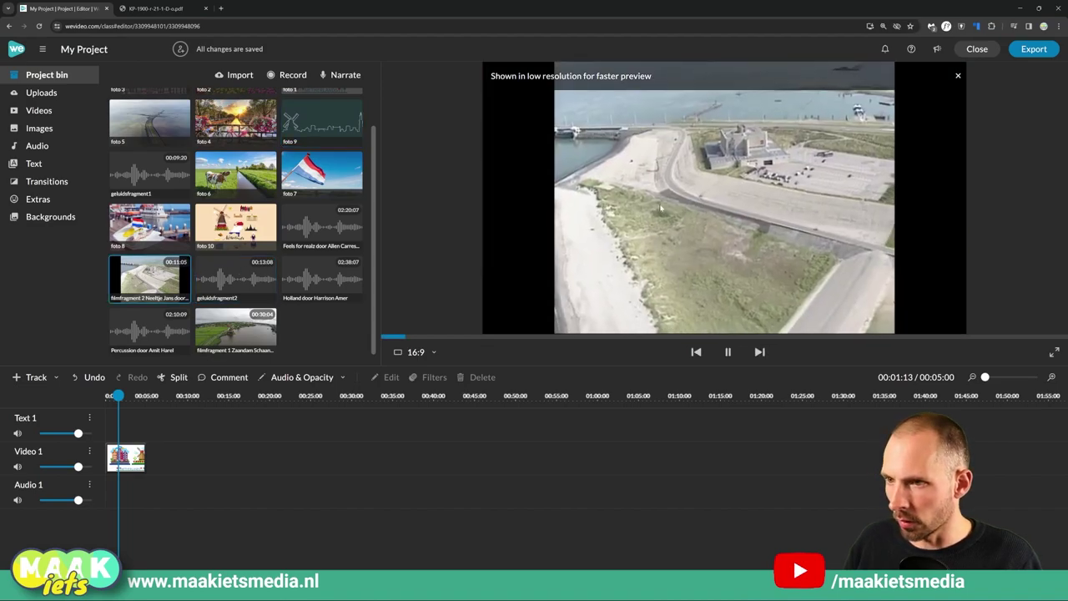
{"action": "left_click", "coordinate": [235, 330]}
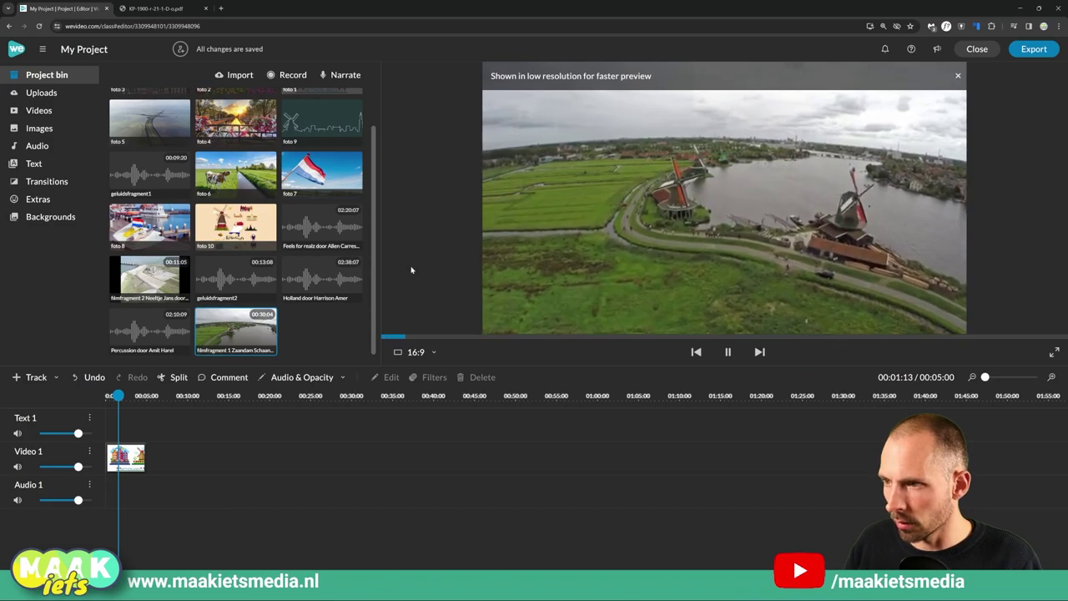
{"action": "key", "text": "space"}
Step: Play the timeline from the beginning and return the playhead to the start
{"action": "left_click_drag", "start_coordinate": [187, 396], "coordinate": [106, 396]}
{"action": "left_click", "coordinate": [724, 353]}
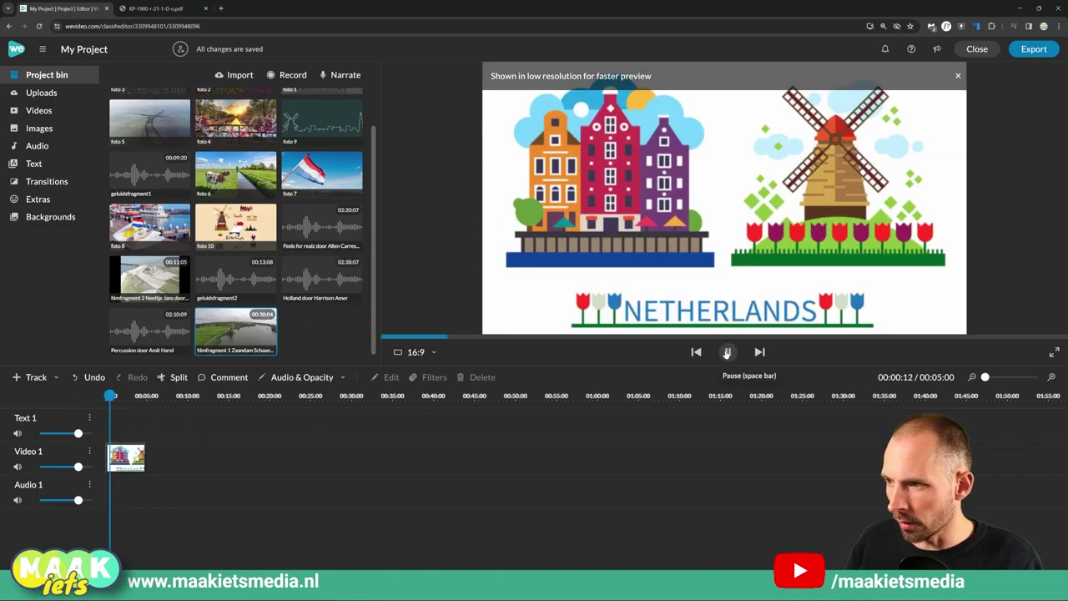
{"action": "left_click", "coordinate": [190, 402]}
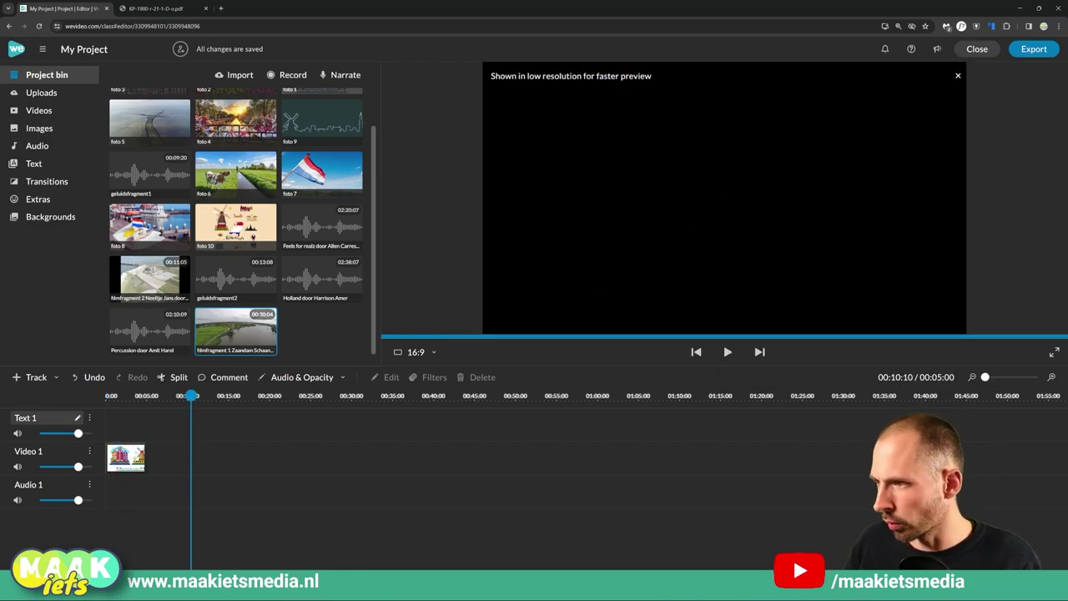
{"action": "left_click_drag", "start_coordinate": [191, 396], "coordinate": [105, 397]}
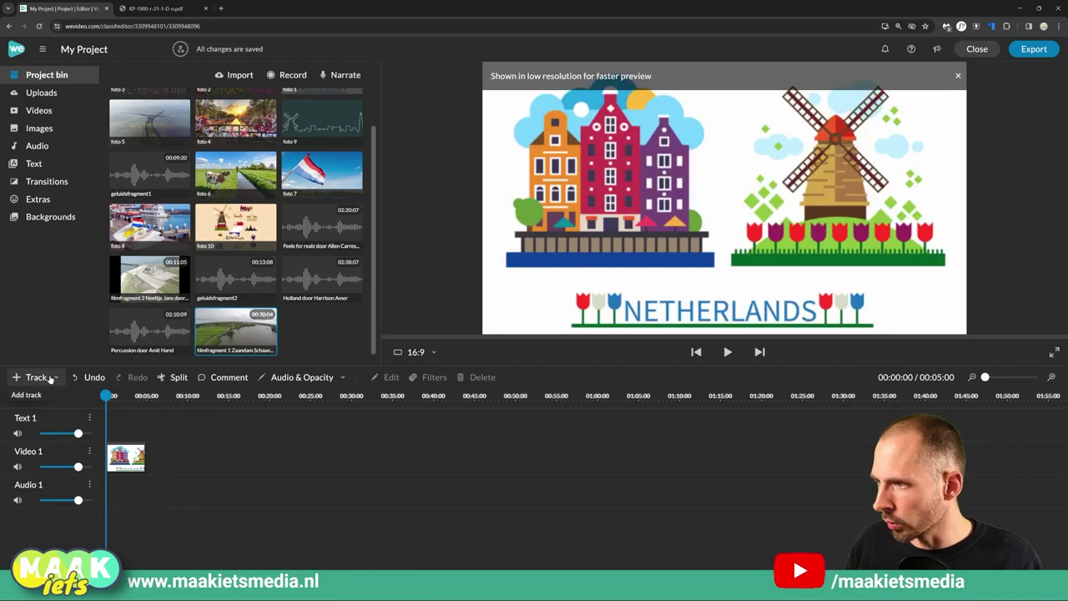
Step: Add one extra Video / Text track and one extra Audio track to the timeline
{"action": "left_click", "coordinate": [54, 379]}
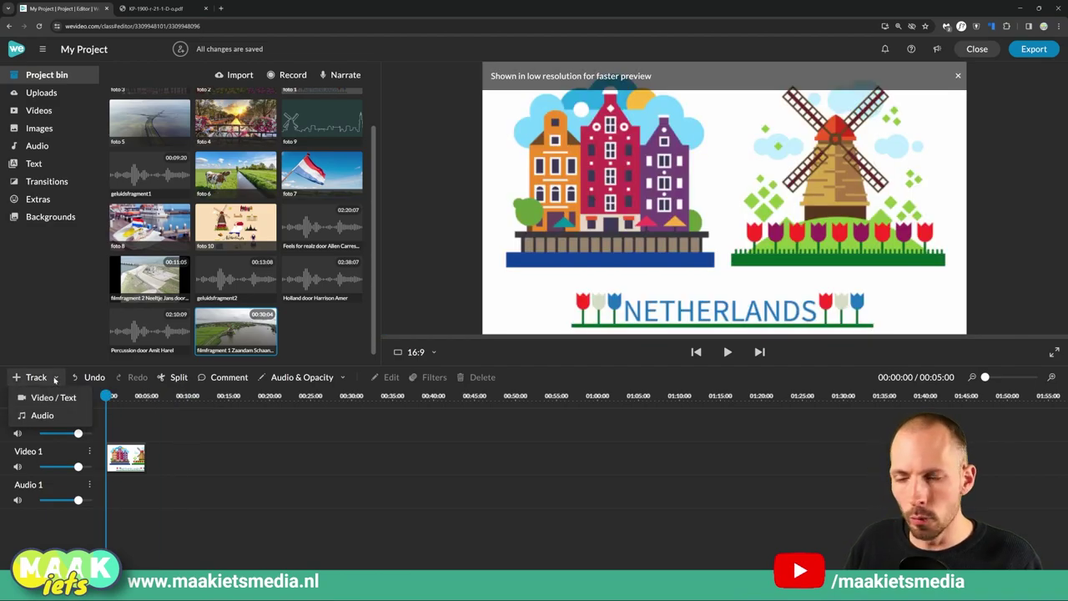
{"action": "left_click", "coordinate": [48, 399]}
{"action": "left_click", "coordinate": [54, 378]}
{"action": "left_click", "coordinate": [38, 417]}
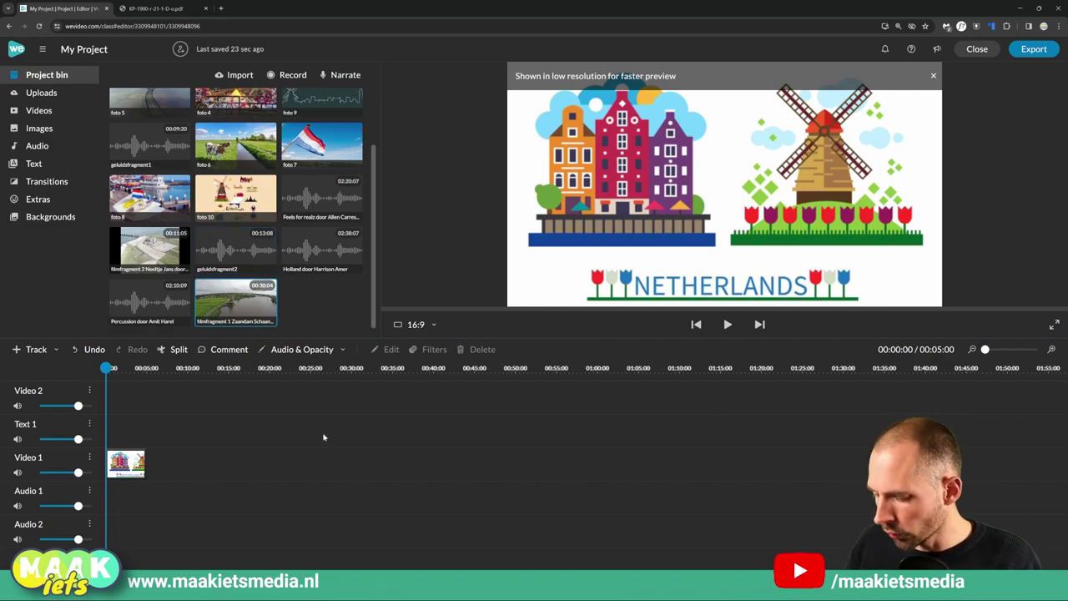
Step: Undo the addition of the extra Video / Text track and the extra Audio track
{"action": "key", "text": "ctrl+z"}
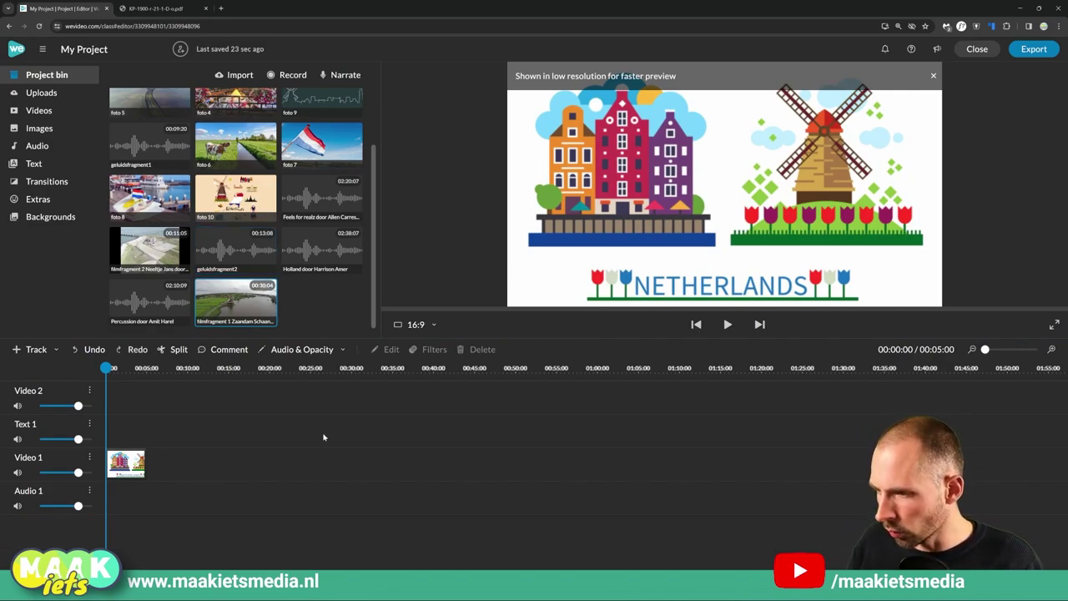
{"action": "key", "text": "ctrl+z"}
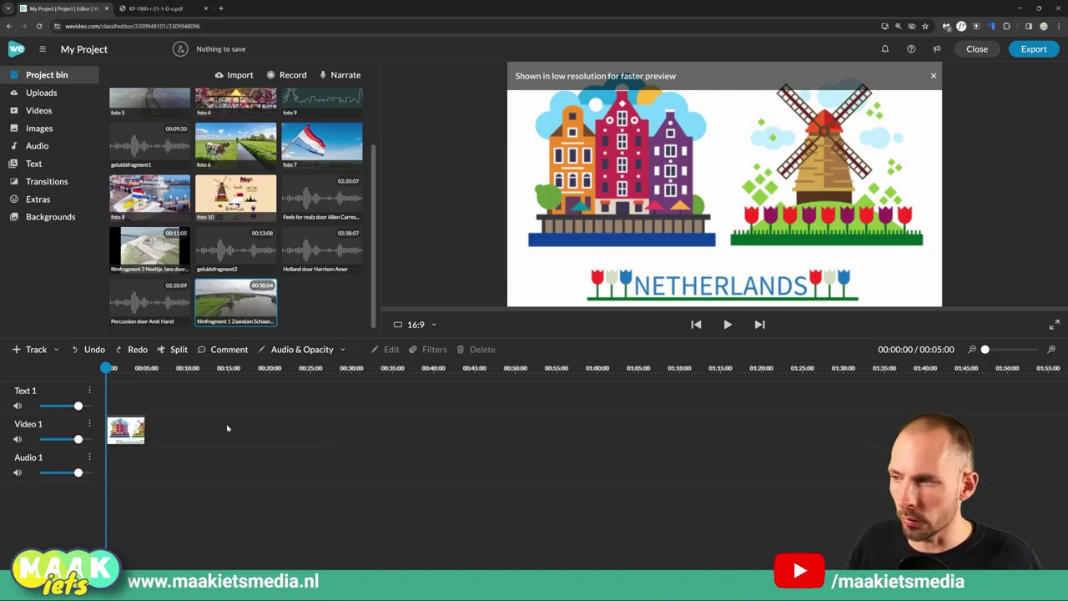
{"action": "left_click", "coordinate": [124, 431]}
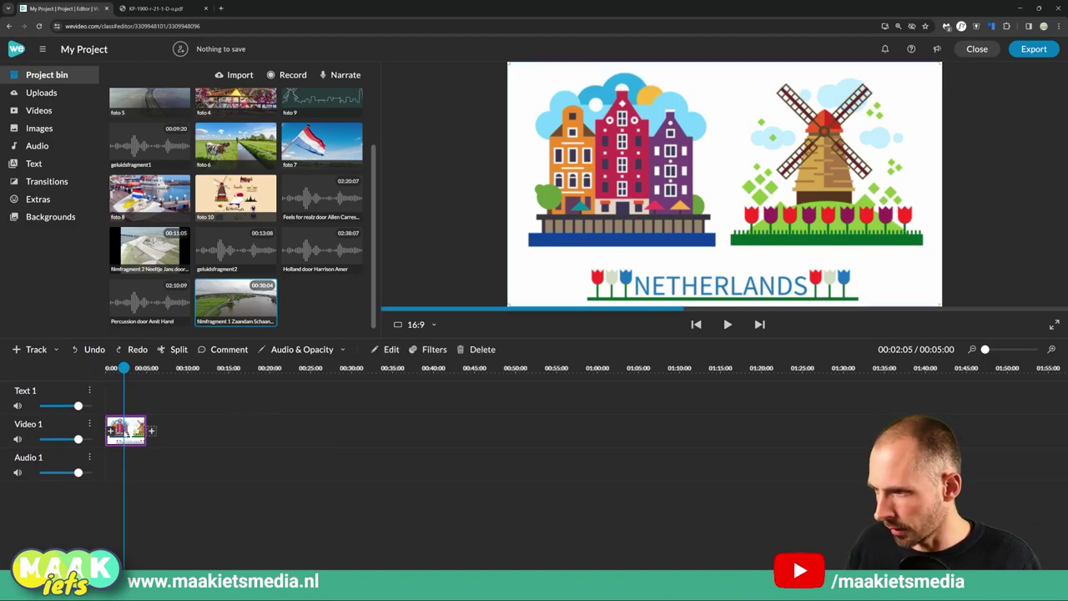
{"action": "right_click", "coordinate": [123, 431]}
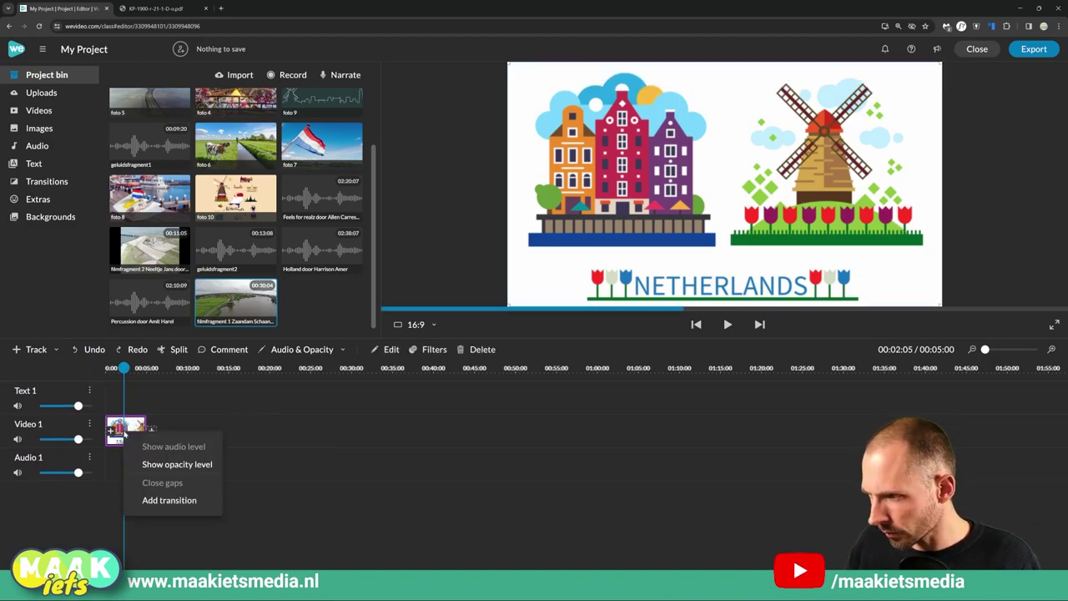
{"action": "left_click", "coordinate": [370, 453]}
{"action": "left_click", "coordinate": [232, 392]}
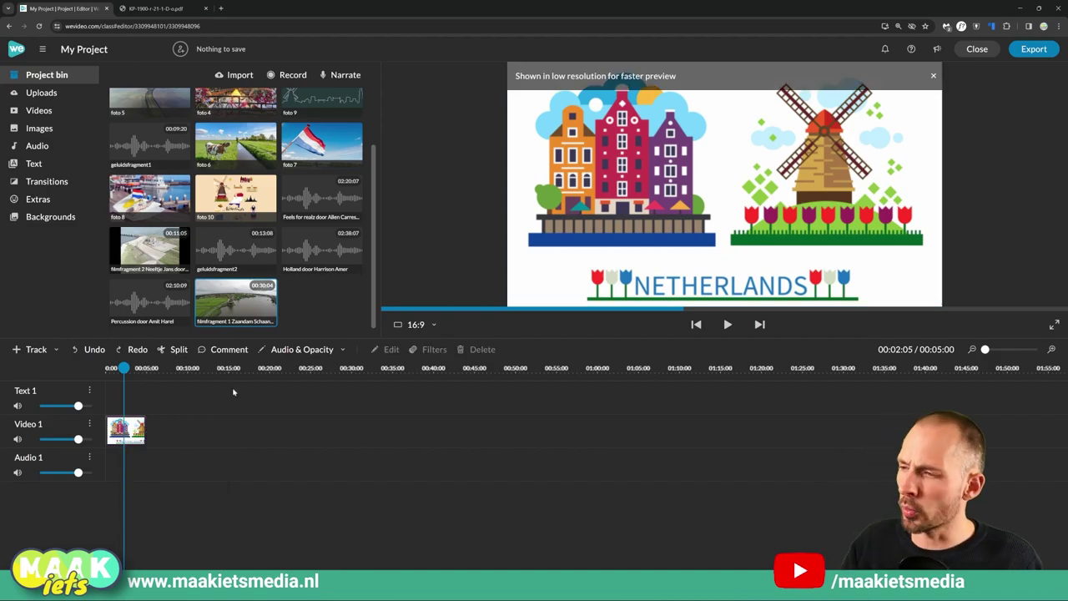
Step: Trim the end of foto 1 on Video 1 so it lasts exactly three seconds
{"action": "left_click_drag", "start_coordinate": [124, 368], "coordinate": [94, 372]}
{"action": "left_click_drag", "start_coordinate": [984, 349], "coordinate": [990, 348]}
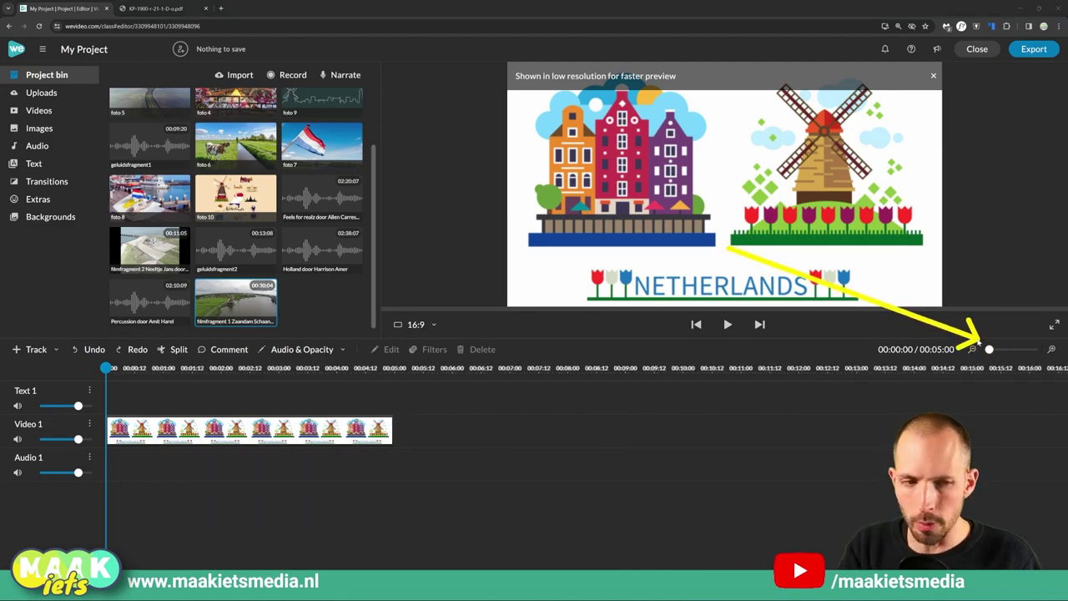
{"action": "left_click_drag", "start_coordinate": [991, 347], "coordinate": [996, 349]}
{"action": "left_click_drag", "start_coordinate": [275, 376], "coordinate": [512, 378]}
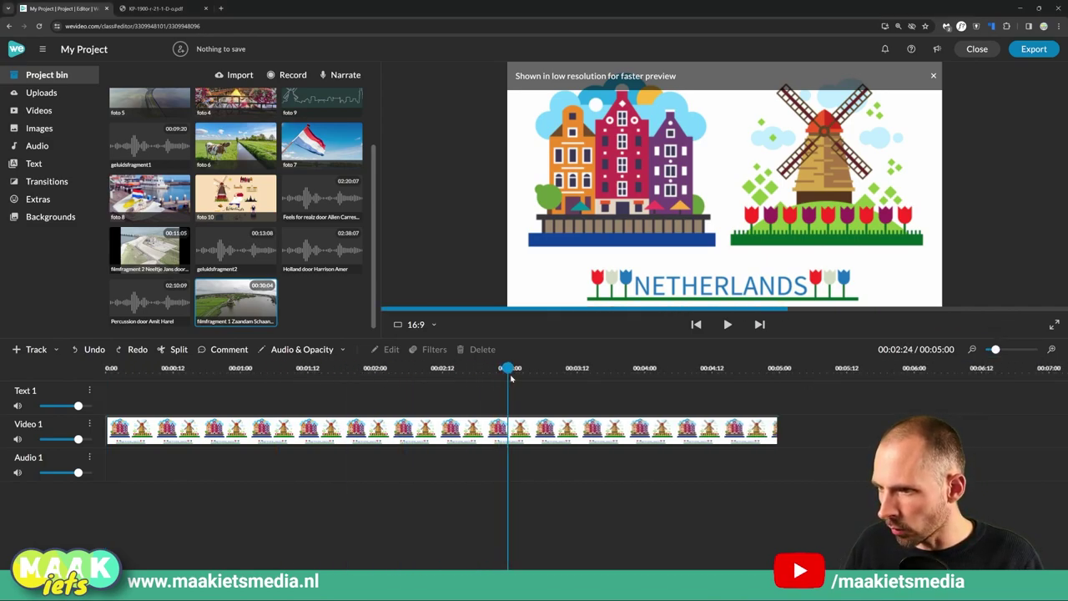
{"action": "left_click", "coordinate": [710, 430]}
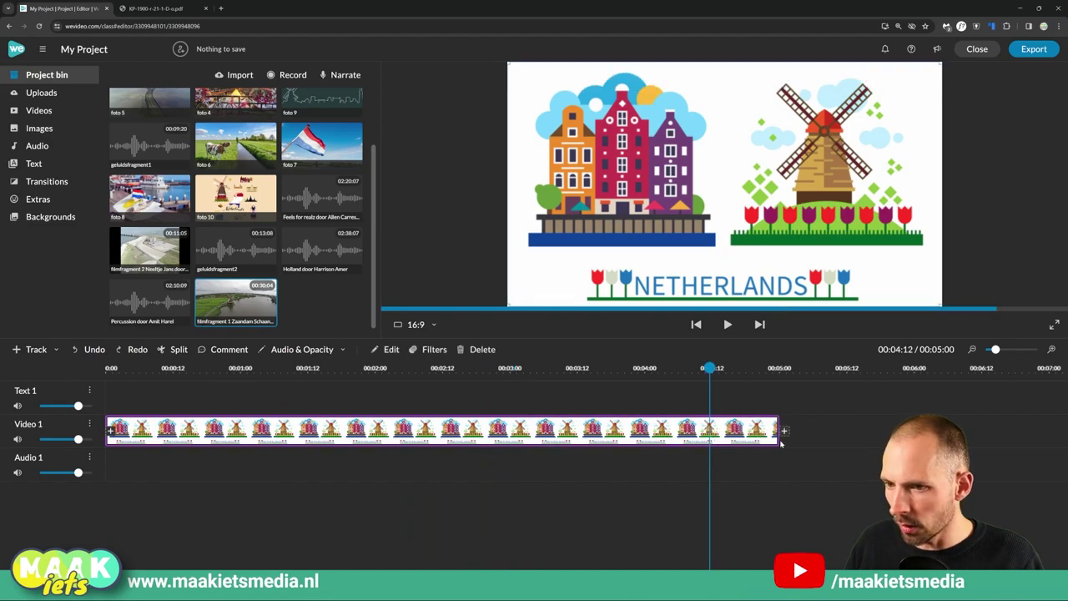
{"action": "left_click_drag", "start_coordinate": [779, 438], "coordinate": [106, 414]}
Step: Play back the trimmed foto 1 clip and stop the playback within it
{"action": "key", "text": "space"}
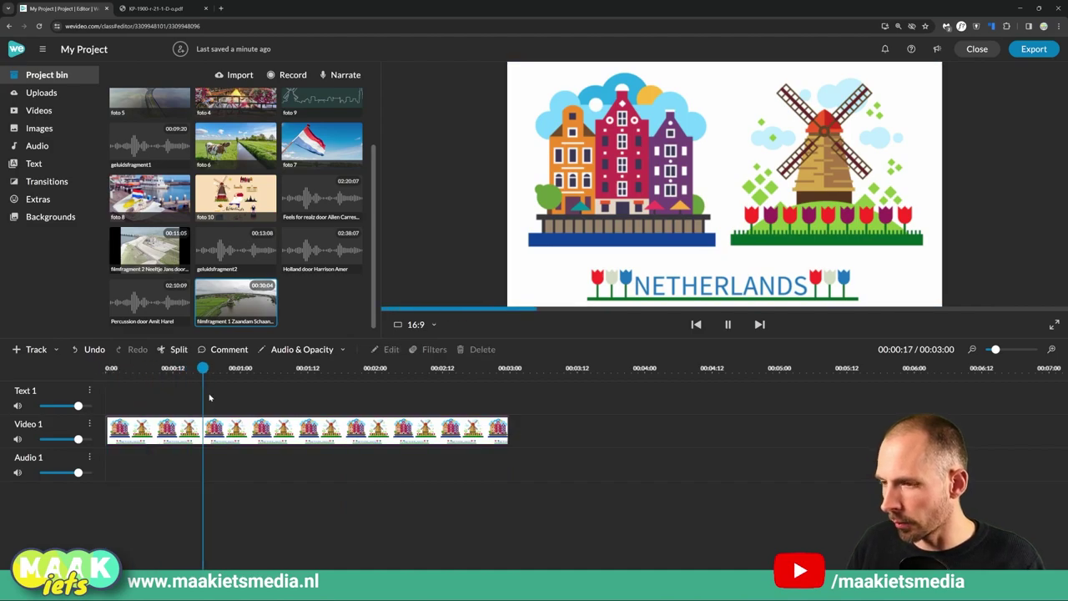
{"action": "left_click", "coordinate": [726, 324]}
{"action": "left_click", "coordinate": [727, 325]}
{"action": "left_click", "coordinate": [727, 326]}
{"action": "left_click_drag", "start_coordinate": [407, 370], "coordinate": [405, 396]}
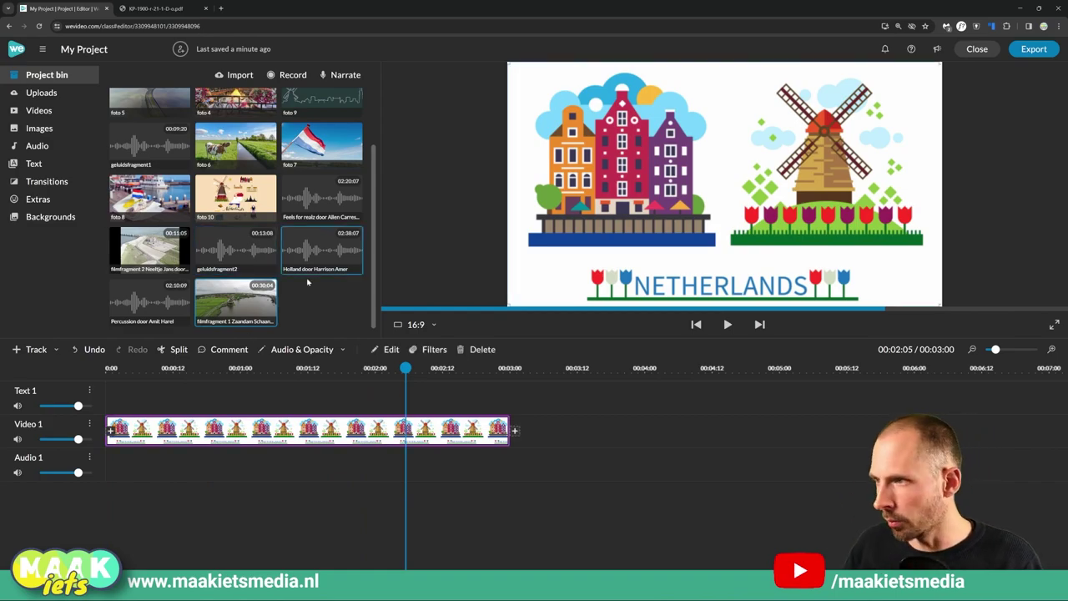
Step: Place foto 2 directly after foto 1 on Video 1 and trim it to three seconds, ending at 00:06:00
{"action": "scroll", "coordinate": [250, 209], "scroll_direction": "up", "scroll_amount": 2}
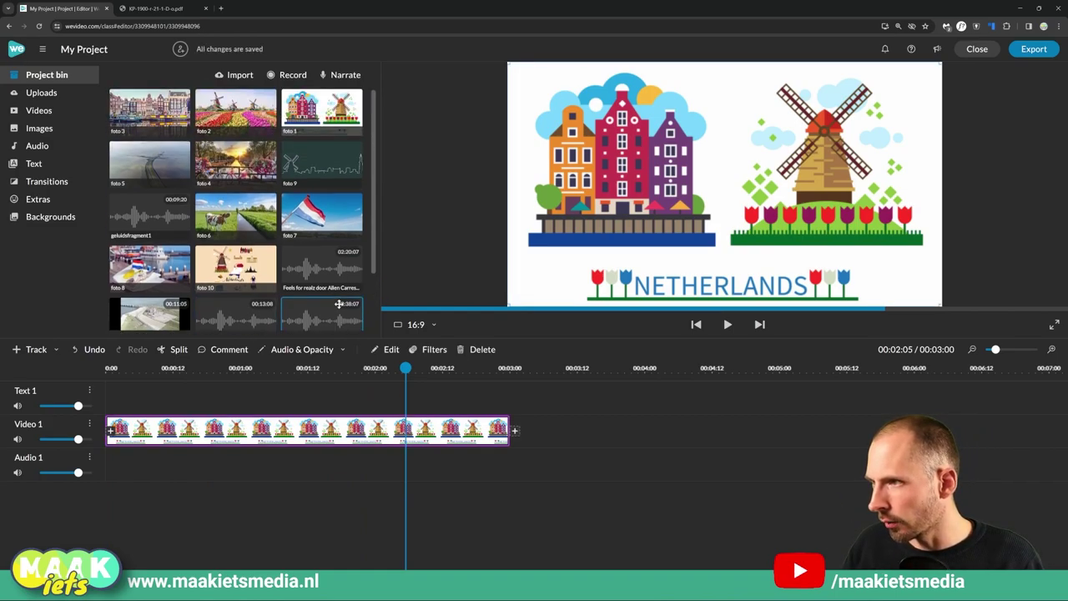
{"action": "left_click_drag", "start_coordinate": [236, 110], "coordinate": [588, 443]}
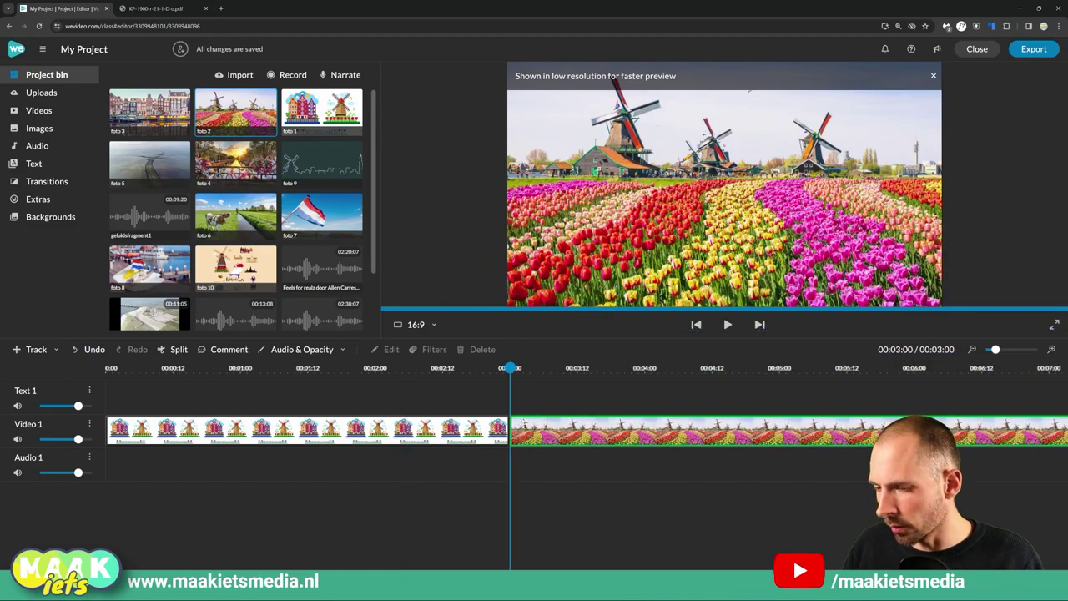
{"action": "mouse_move", "coordinate": [996, 350]}
{"action": "left_mouse_down"}
{"action": "mouse_move", "coordinate": [1007, 350]}
{"action": "mouse_move", "coordinate": [992, 350]}
{"action": "left_mouse_up"}
{"action": "left_click_drag", "start_coordinate": [733, 442], "coordinate": [566, 443]}
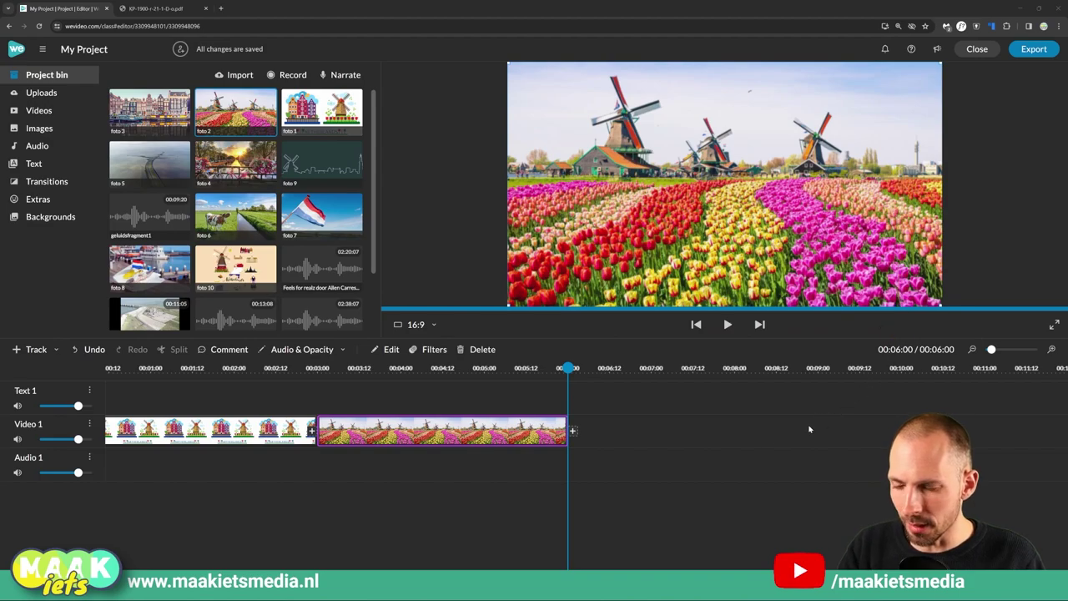
{"action": "left_click_drag", "start_coordinate": [568, 368], "coordinate": [489, 368]}
{"action": "left_click", "coordinate": [525, 431]}
{"action": "left_click", "coordinate": [699, 442]}
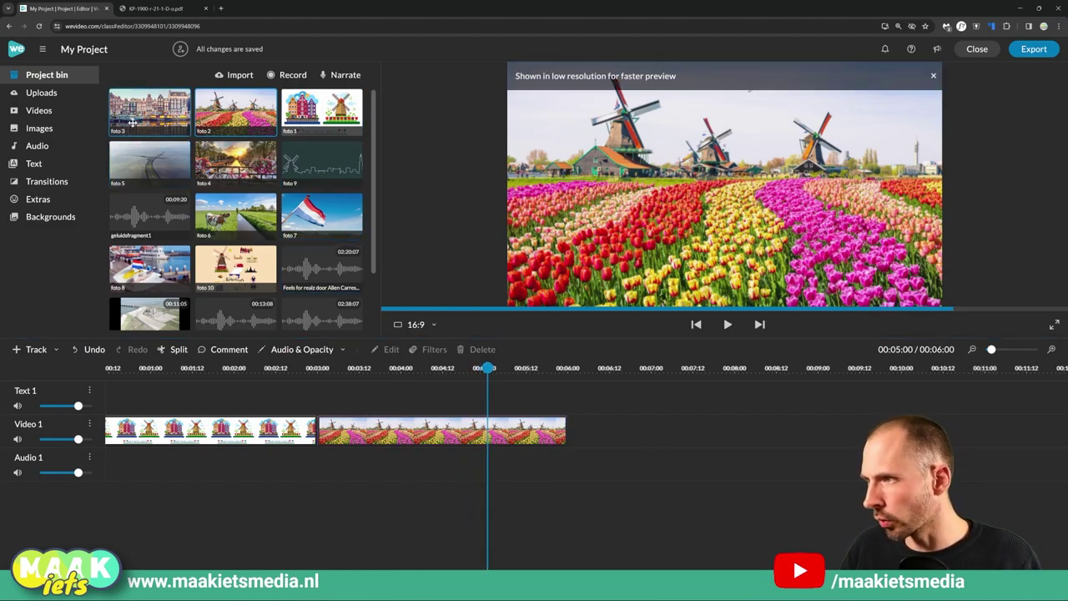
Step: Add foto 3, trim it to foto 2's three-second length by aligning it above on Text 1, and place it after foto 2 on Video 1
{"action": "left_click_drag", "start_coordinate": [149, 111], "coordinate": [598, 431]}
{"action": "left_click_drag", "start_coordinate": [825, 439], "coordinate": [554, 402]}
{"action": "left_click_drag", "start_coordinate": [734, 407], "coordinate": [568, 404]}
{"action": "left_click", "coordinate": [495, 429]}
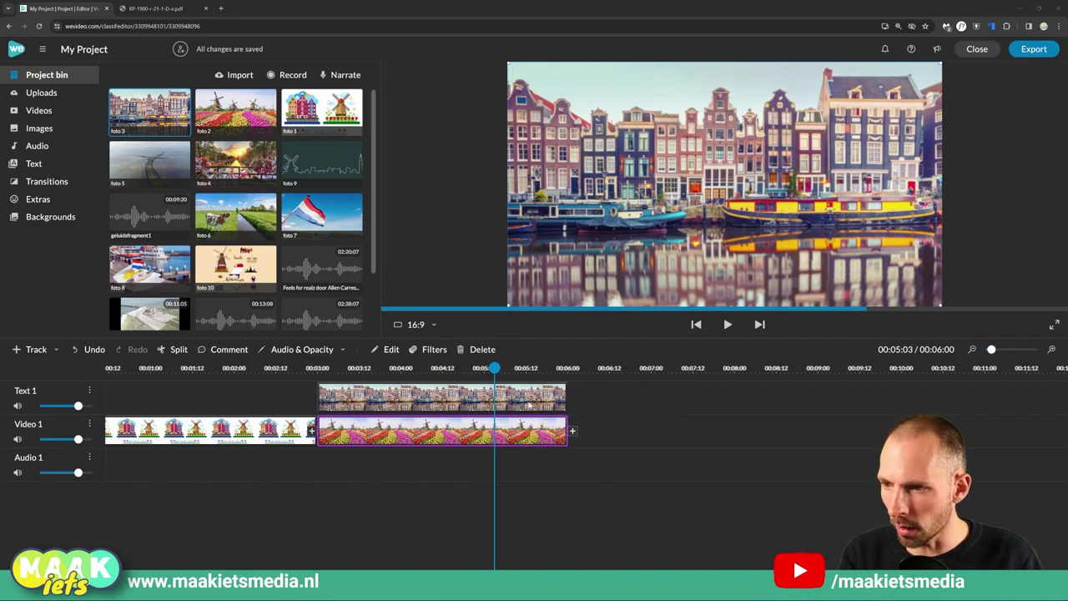
{"action": "left_click_drag", "start_coordinate": [431, 396], "coordinate": [710, 422]}
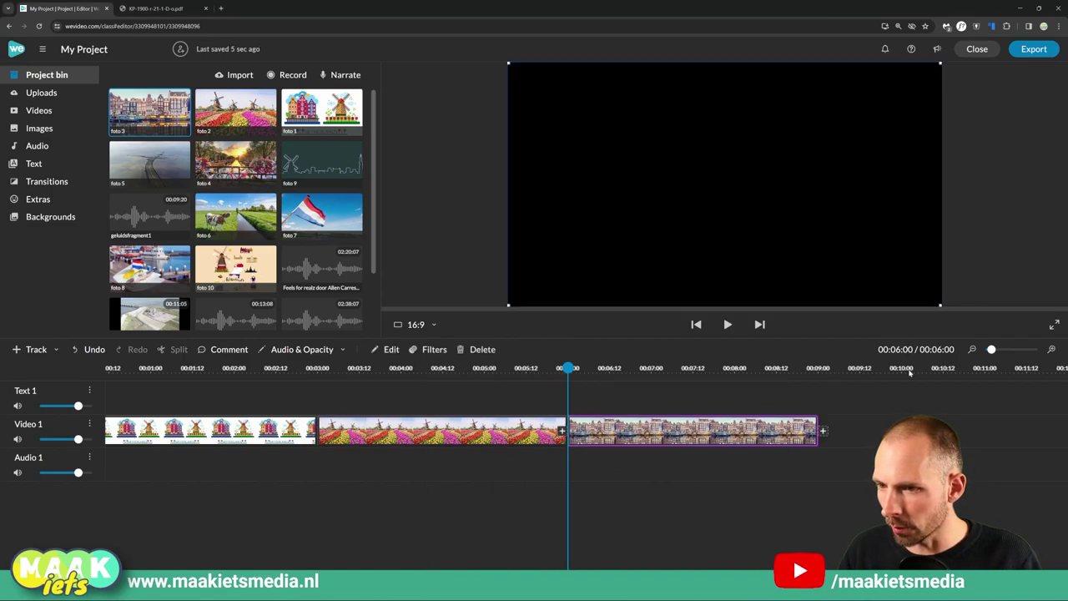
Step: Add foto 4 and foto 5 in sequence after foto 3 on Video 1, each lasting three seconds
{"action": "left_click", "coordinate": [218, 159]}
{"action": "left_click_drag", "start_coordinate": [233, 161], "coordinate": [351, 422]}
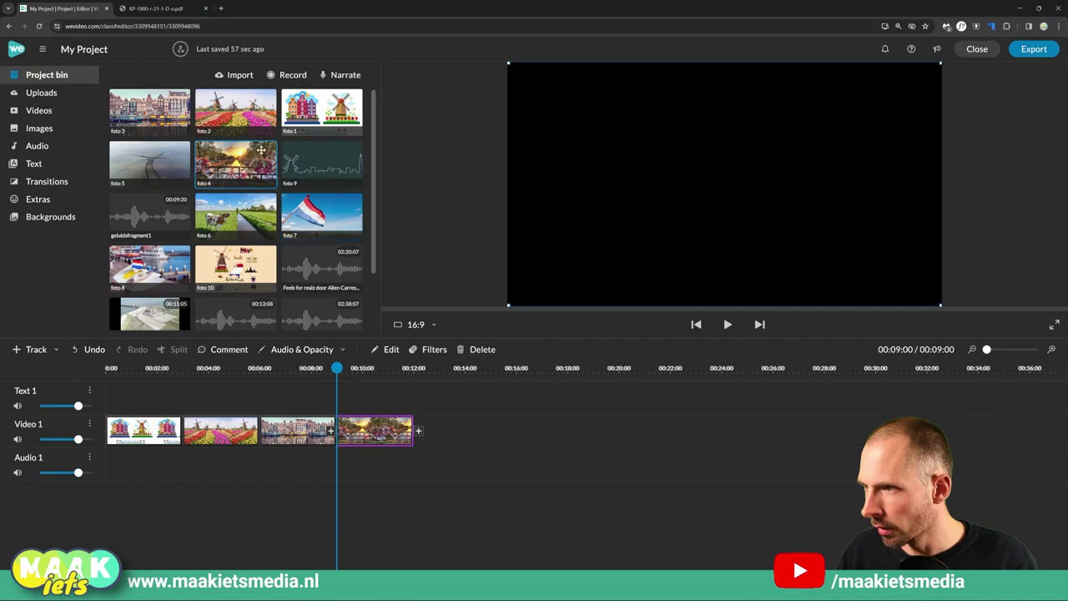
{"action": "left_click_drag", "start_coordinate": [173, 167], "coordinate": [437, 428]}
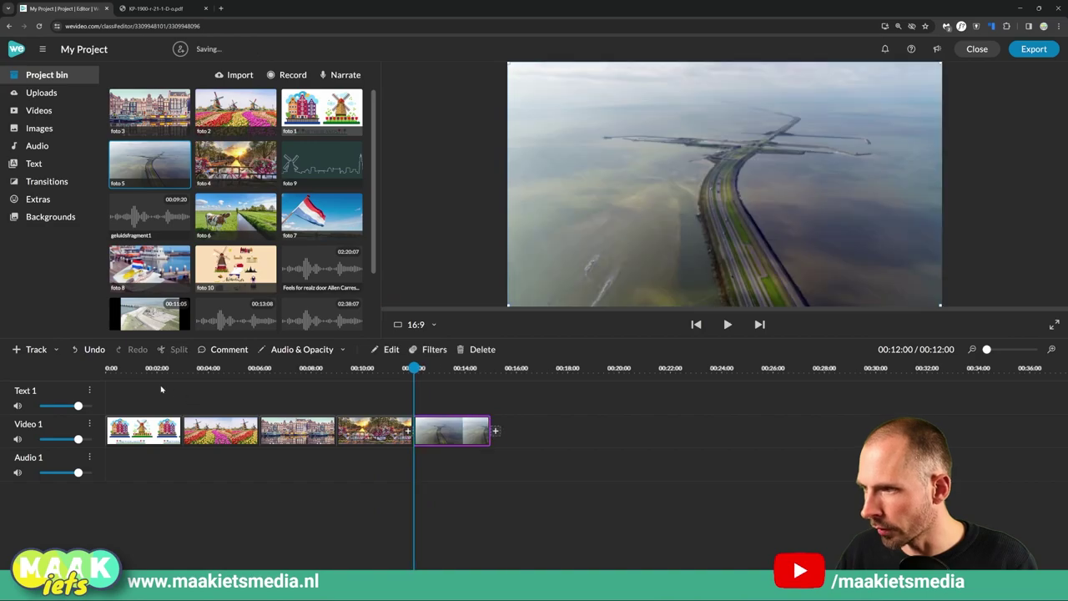
{"action": "left_click_drag", "start_coordinate": [269, 374], "coordinate": [448, 389]}
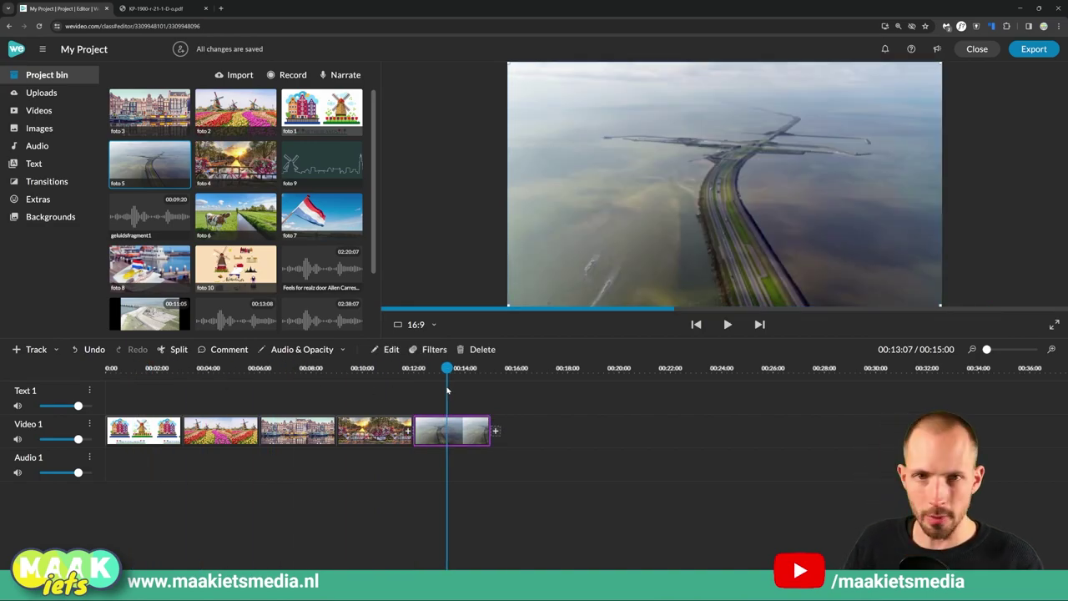
Step: Switch to the exam PDF and examine the film requirements and the prescribed order of the clips after foto 5
{"action": "key", "text": "alt+Tab"}
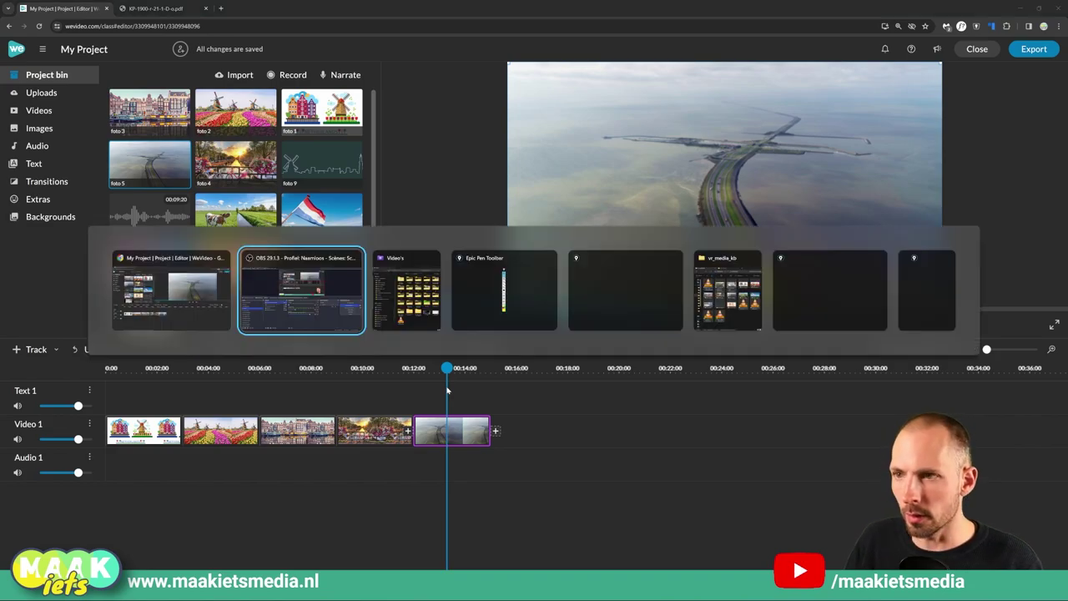
{"action": "left_click", "coordinate": [179, 326]}
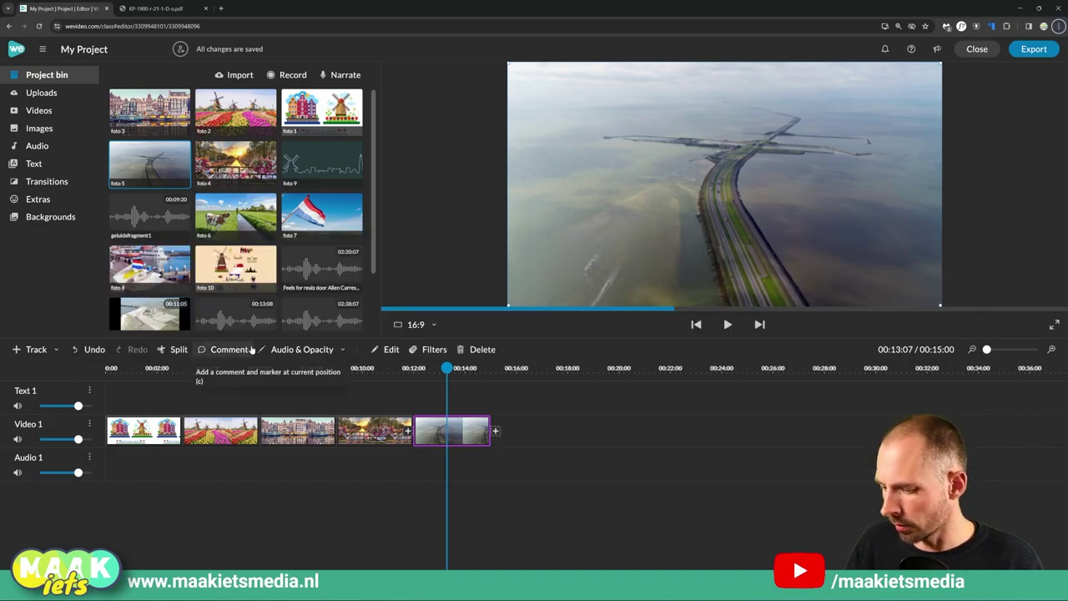
{"action": "key", "text": "ctrl+Tab"}
{"action": "left_click", "coordinate": [455, 361]}
{"action": "scroll", "coordinate": [455, 361], "scroll_direction": "down", "scroll_amount": 3}
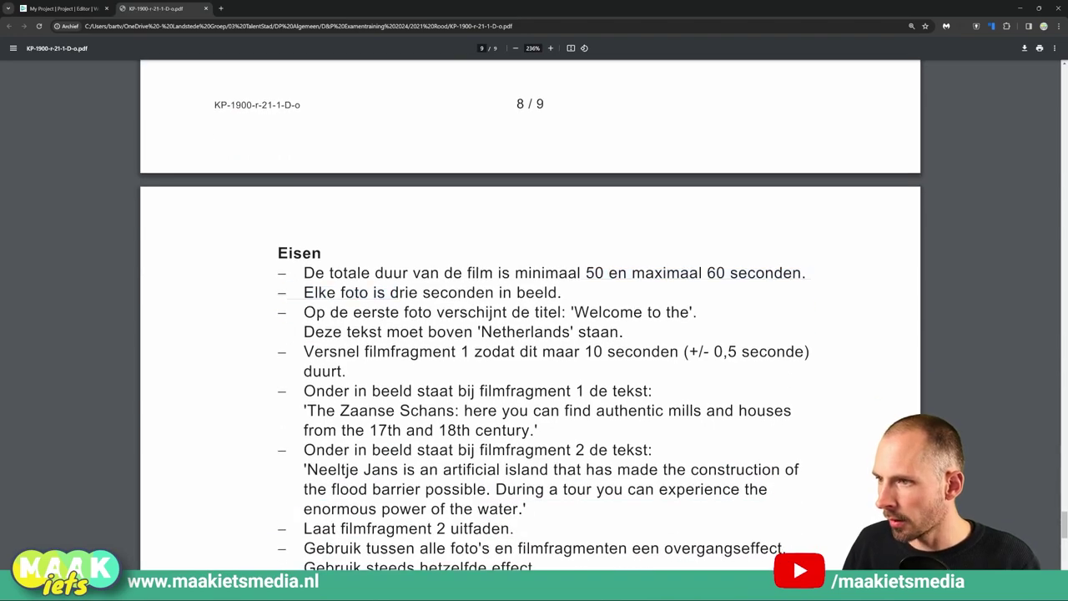
{"action": "scroll", "coordinate": [527, 300], "scroll_direction": "up", "scroll_amount": 8}
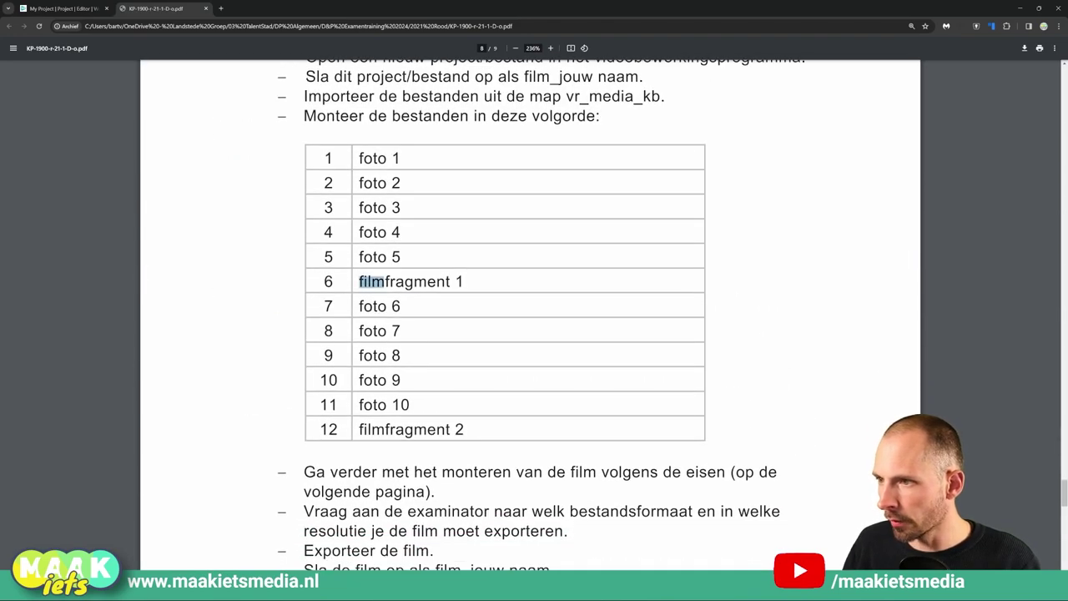
{"action": "left_click_drag", "start_coordinate": [385, 283], "coordinate": [469, 282]}
{"action": "left_click_drag", "start_coordinate": [359, 306], "coordinate": [409, 404]}
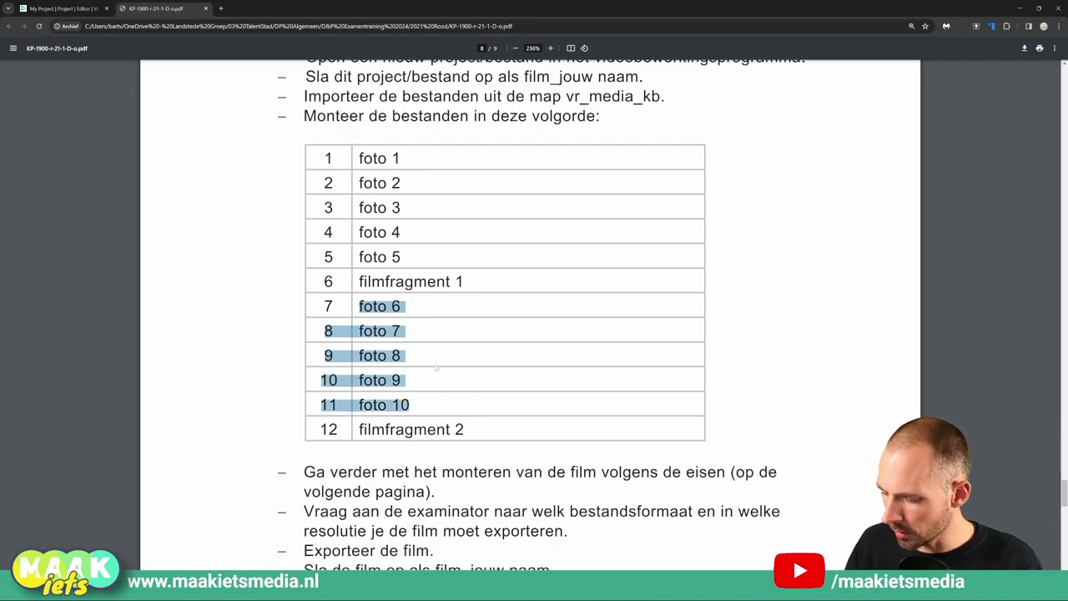
Step: Back in WeVideo, place foto 6 through foto 10 together on Video 1, three seconds each without animation, leaving a gap after foto 5
{"action": "key", "text": "ctrl+Tab"}
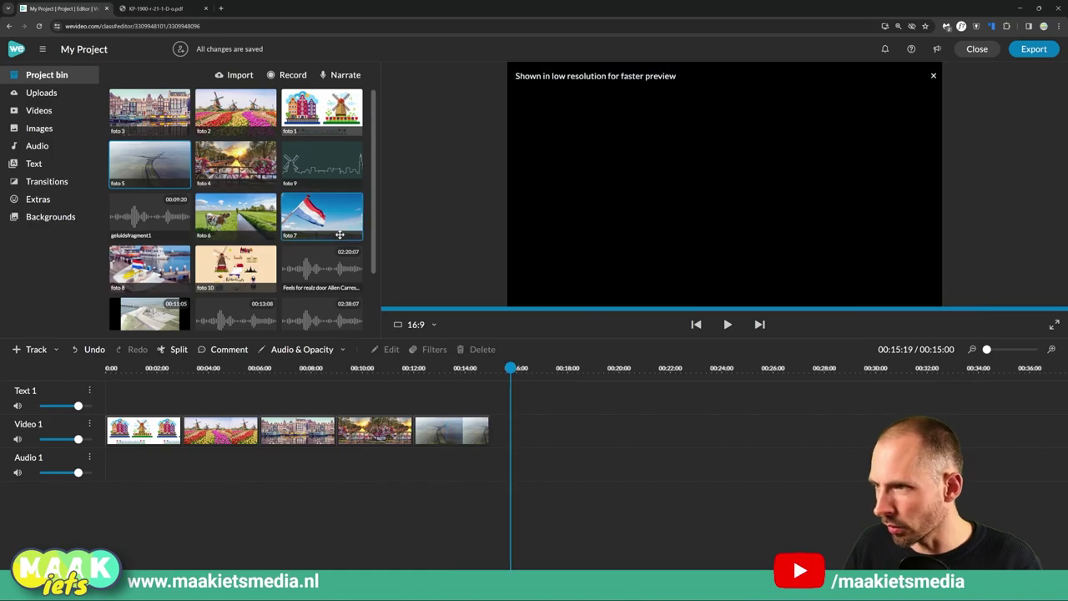
{"action": "left_click", "coordinate": [340, 237]}
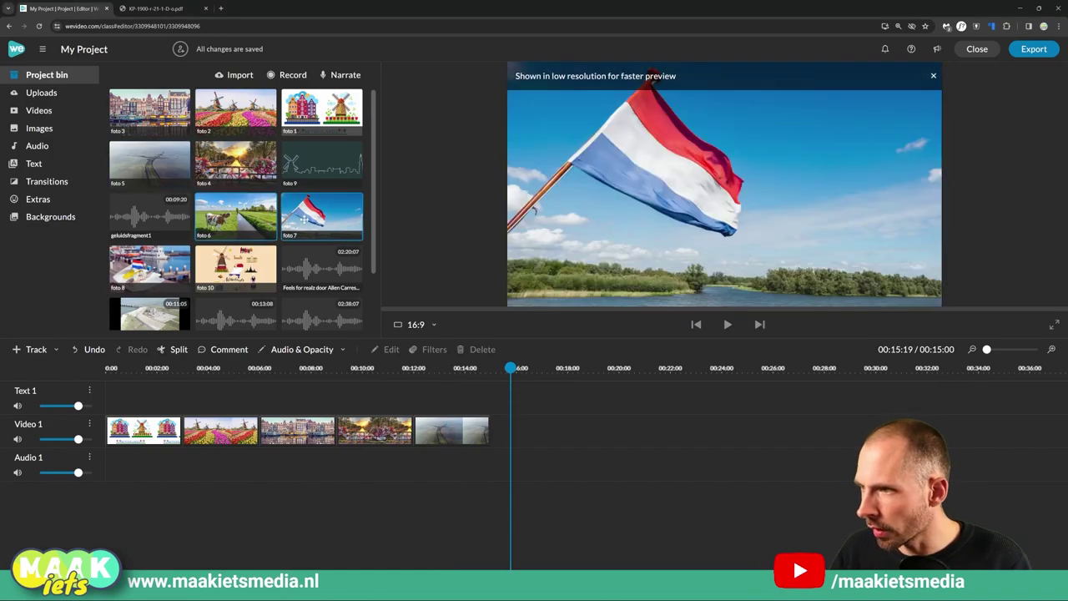
{"action": "left_click", "coordinate": [165, 259]}
{"action": "left_click", "coordinate": [306, 163]}
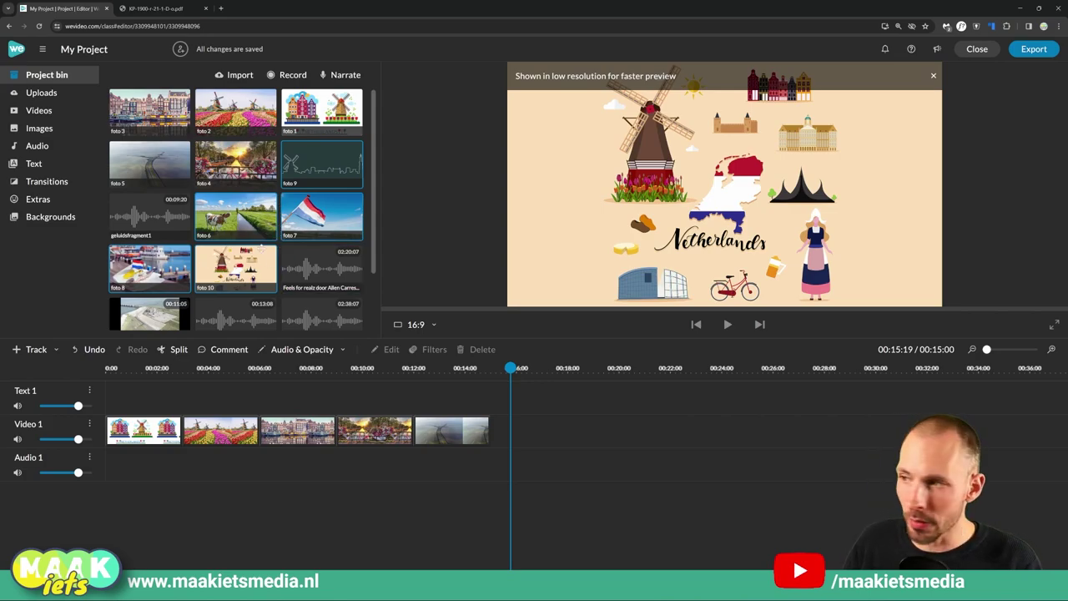
{"action": "left_click_drag", "start_coordinate": [217, 219], "coordinate": [541, 432]}
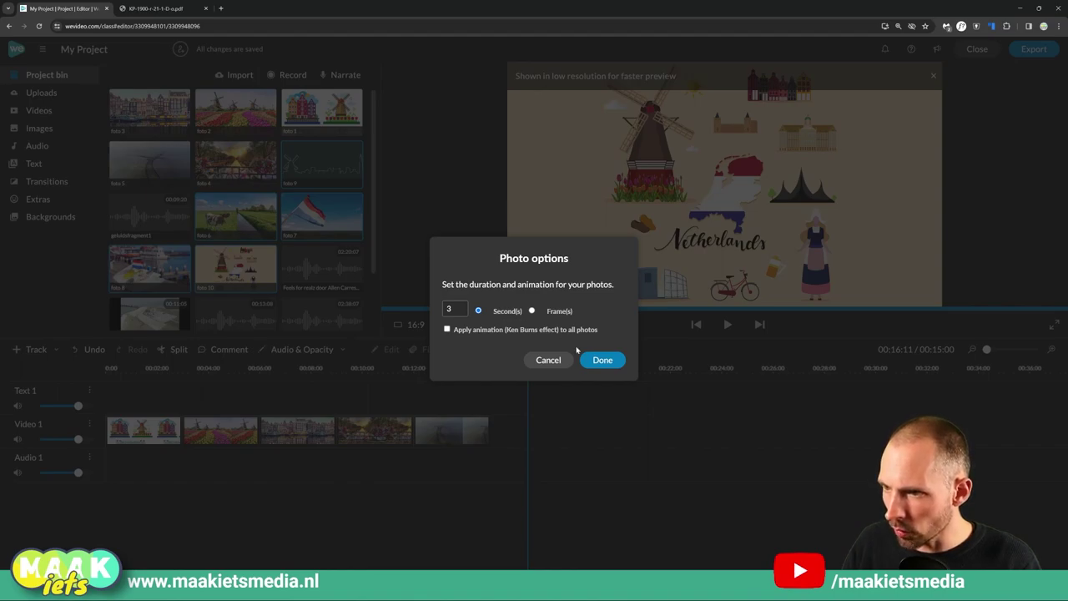
{"action": "left_click", "coordinate": [603, 360]}
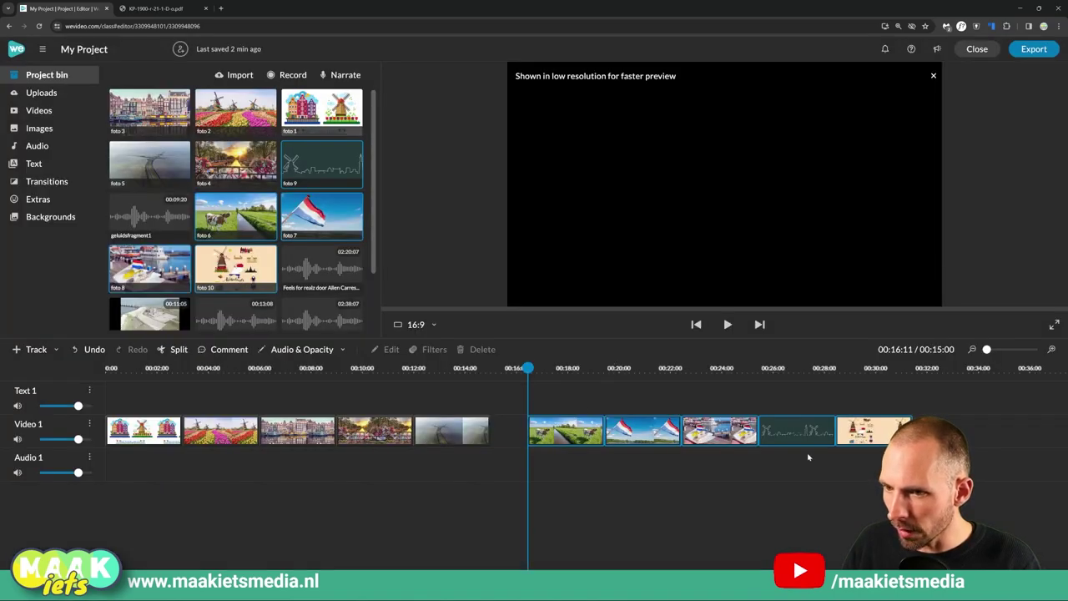
{"action": "left_click_drag", "start_coordinate": [981, 397], "coordinate": [548, 455]}
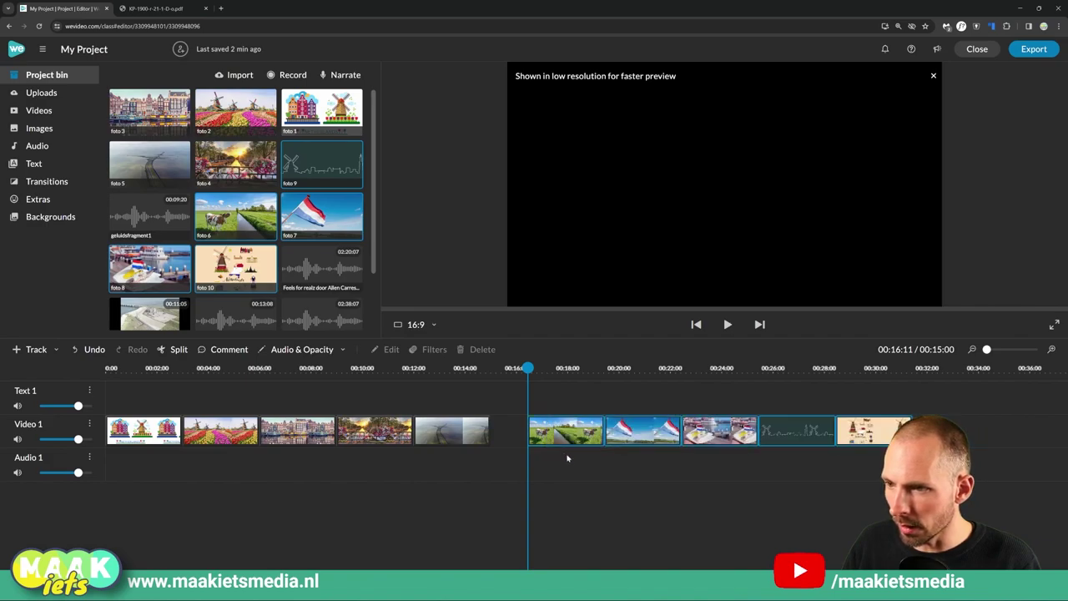
Step: Add filmfragment 1 (Zaandam Zaanse Schans) from the project bin after foto 10 on Video 1
{"action": "left_click_drag", "start_coordinate": [527, 368], "coordinate": [507, 370]}
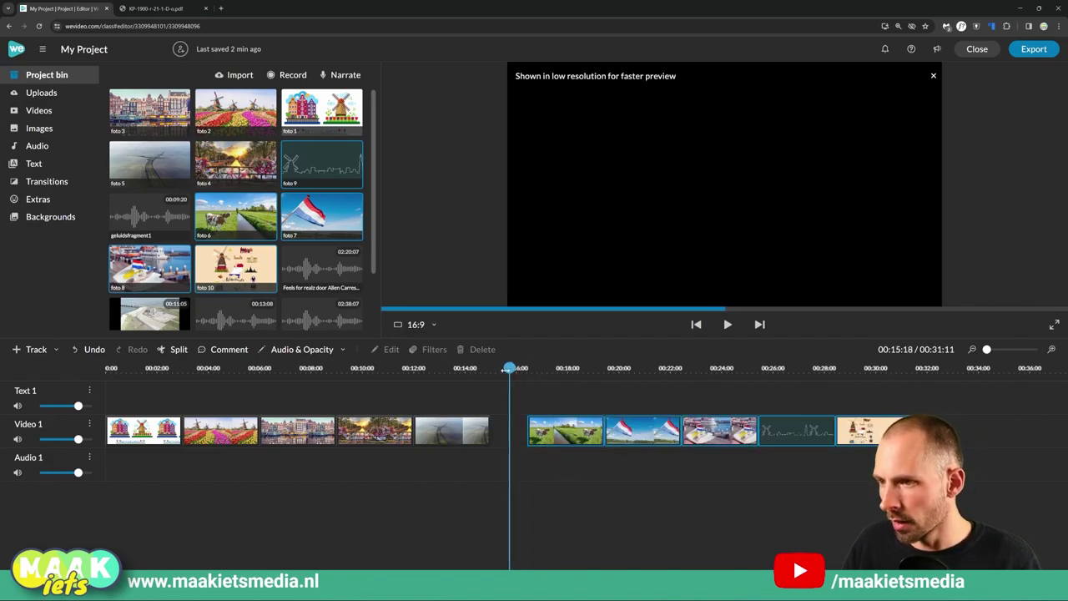
{"action": "scroll", "coordinate": [232, 253], "scroll_direction": "down", "scroll_amount": 2}
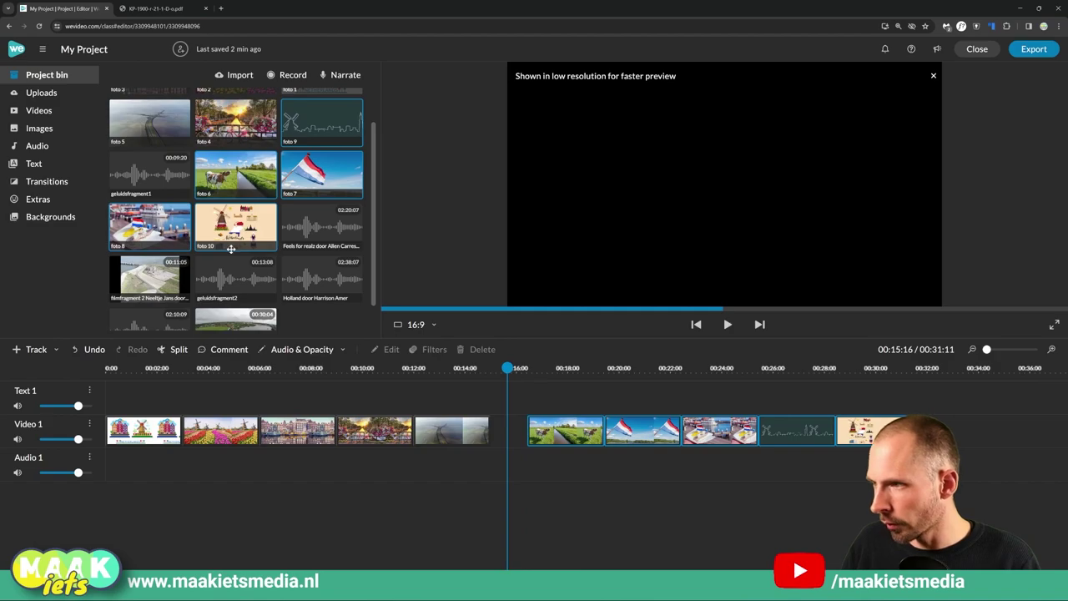
{"action": "scroll", "coordinate": [233, 253], "scroll_direction": "up", "scroll_amount": 2}
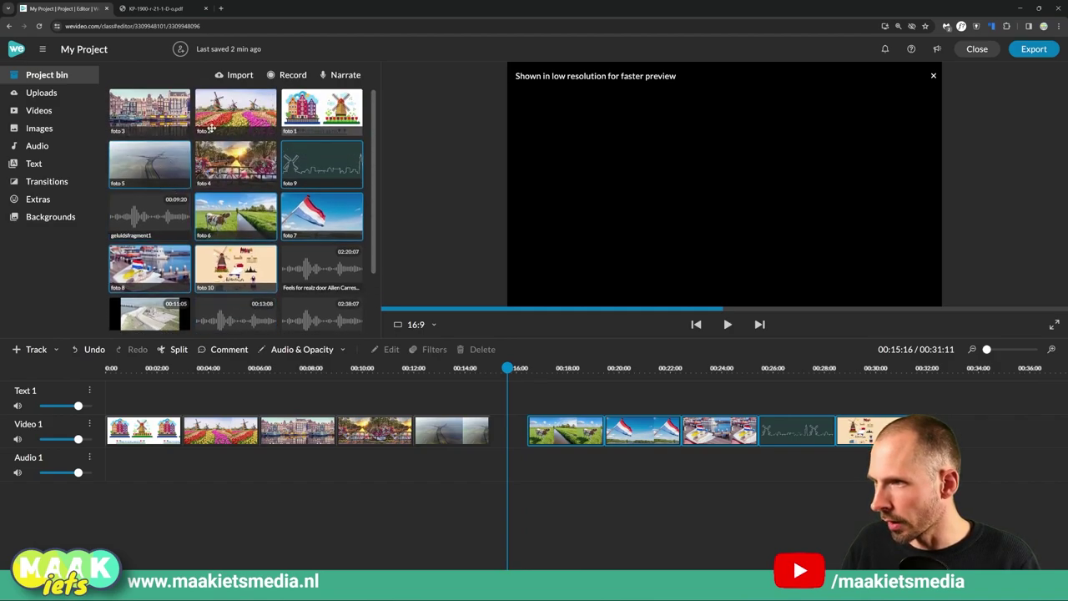
{"action": "scroll", "coordinate": [250, 208], "scroll_direction": "down", "scroll_amount": 3}
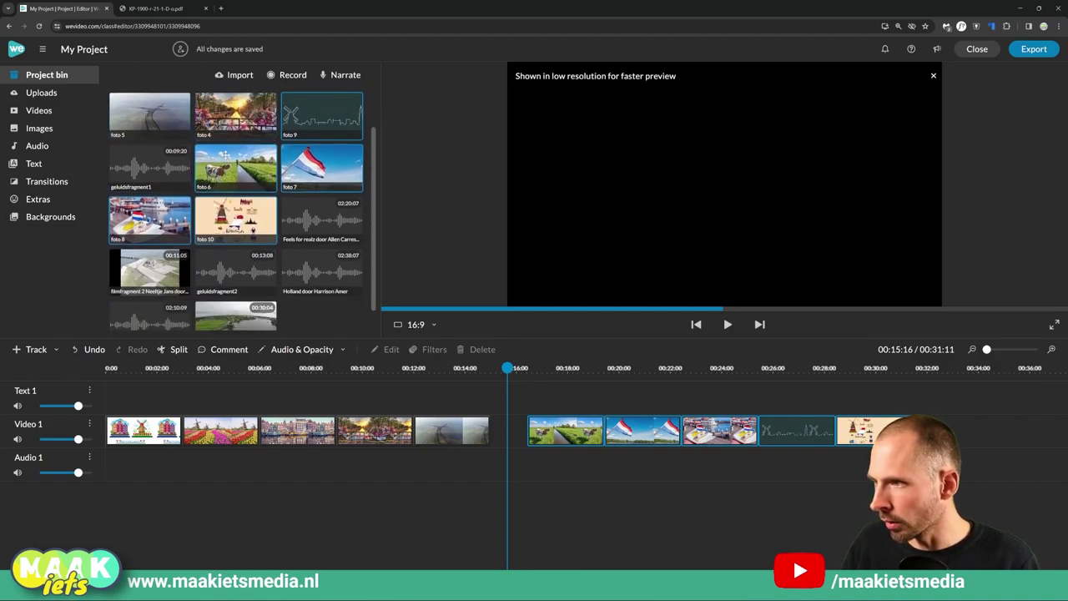
{"action": "left_click", "coordinate": [231, 307]}
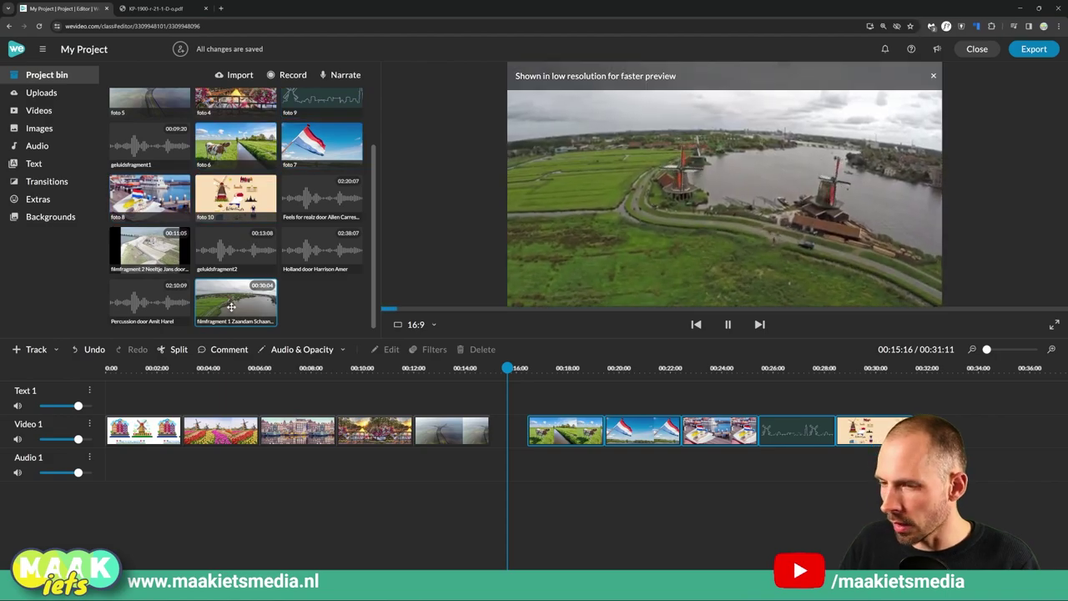
{"action": "left_click_drag", "start_coordinate": [242, 304], "coordinate": [872, 430]}
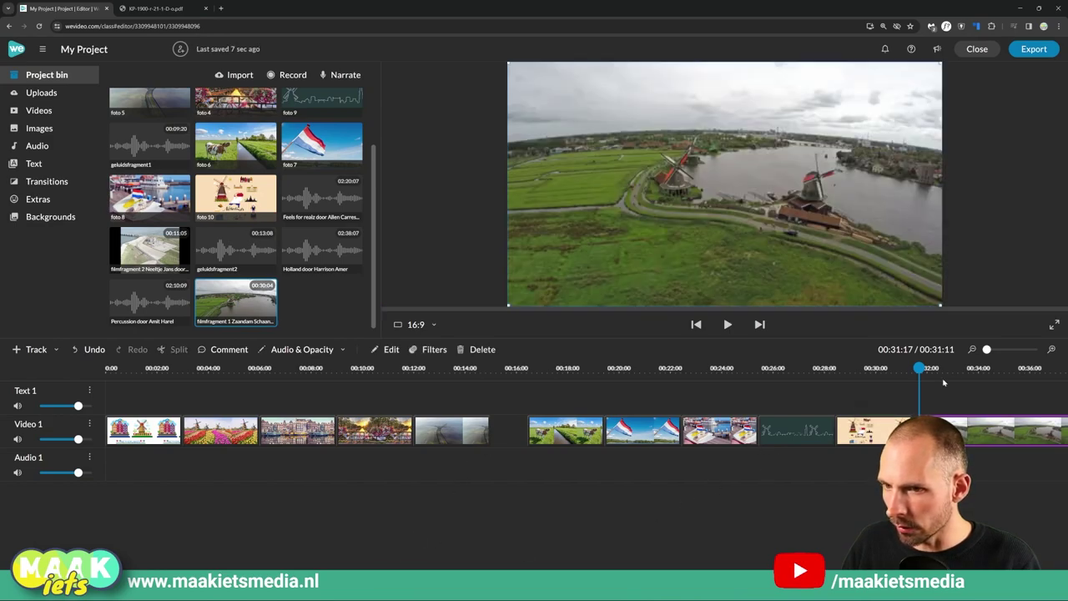
{"action": "left_click_drag", "start_coordinate": [986, 349], "coordinate": [985, 349]}
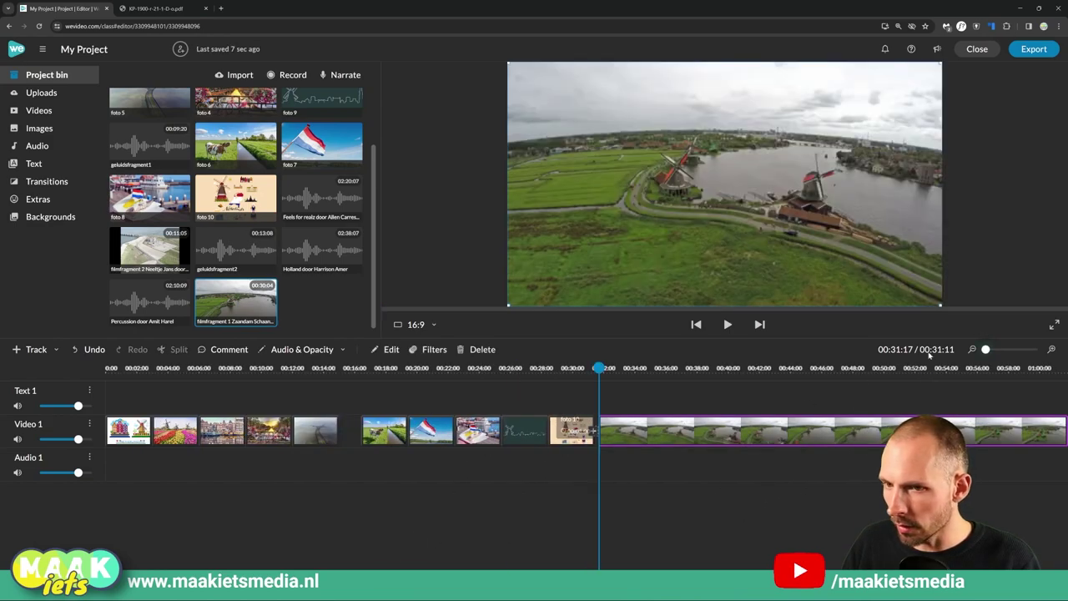
{"action": "left_click", "coordinate": [973, 349]}
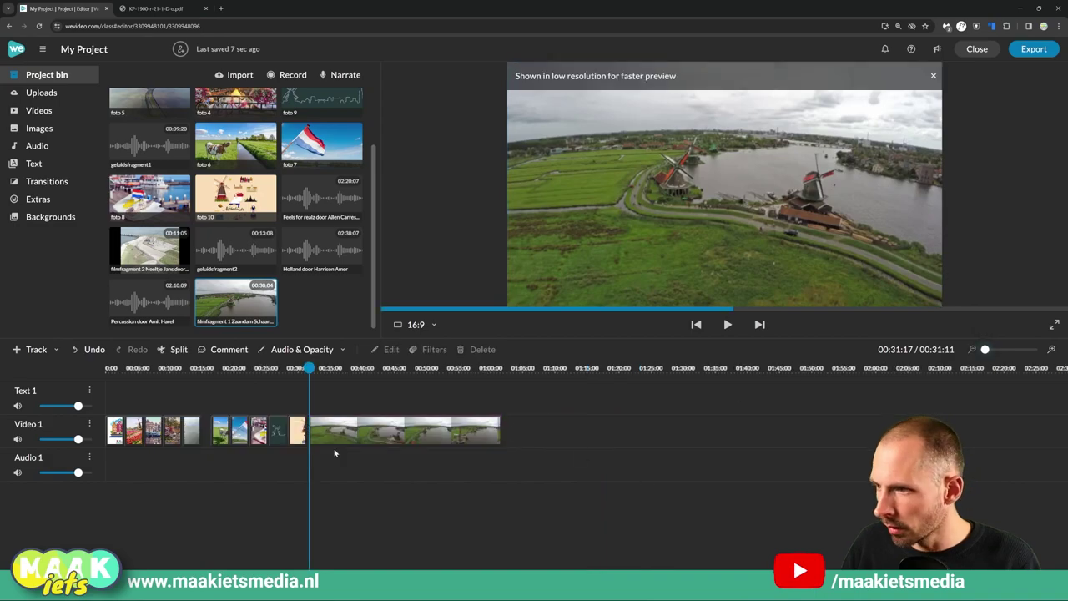
Step: Shorten filmfragment 1 and move it into the space between foto 5 and foto 6, keeping foto 6 through foto 10 together behind it
{"action": "left_click_drag", "start_coordinate": [588, 390], "coordinate": [216, 439]}
{"action": "left_click_drag", "start_coordinate": [365, 434], "coordinate": [296, 396]}
{"action": "left_click", "coordinate": [675, 441]}
{"action": "left_click_drag", "start_coordinate": [392, 405], "coordinate": [246, 433]}
{"action": "left_click_drag", "start_coordinate": [506, 404], "coordinate": [357, 449]}
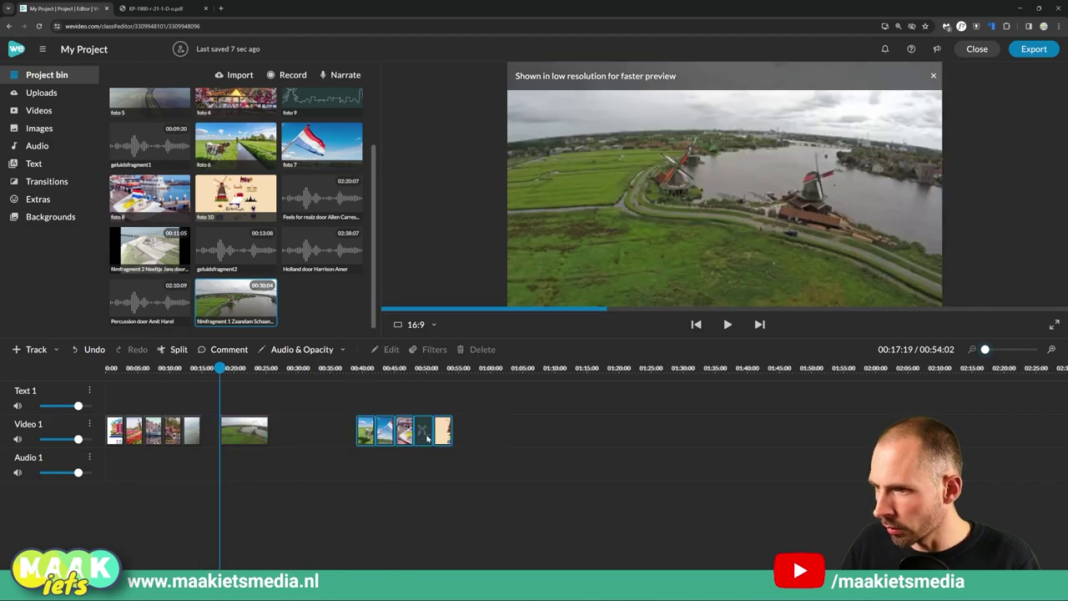
{"action": "left_click_drag", "start_coordinate": [440, 445], "coordinate": [360, 431]}
Step: Check the exam PDF for the clip that follows foto 10 and add filmfragment 2 behind foto 10 on Video 1
{"action": "key", "text": "ctrl+Tab"}
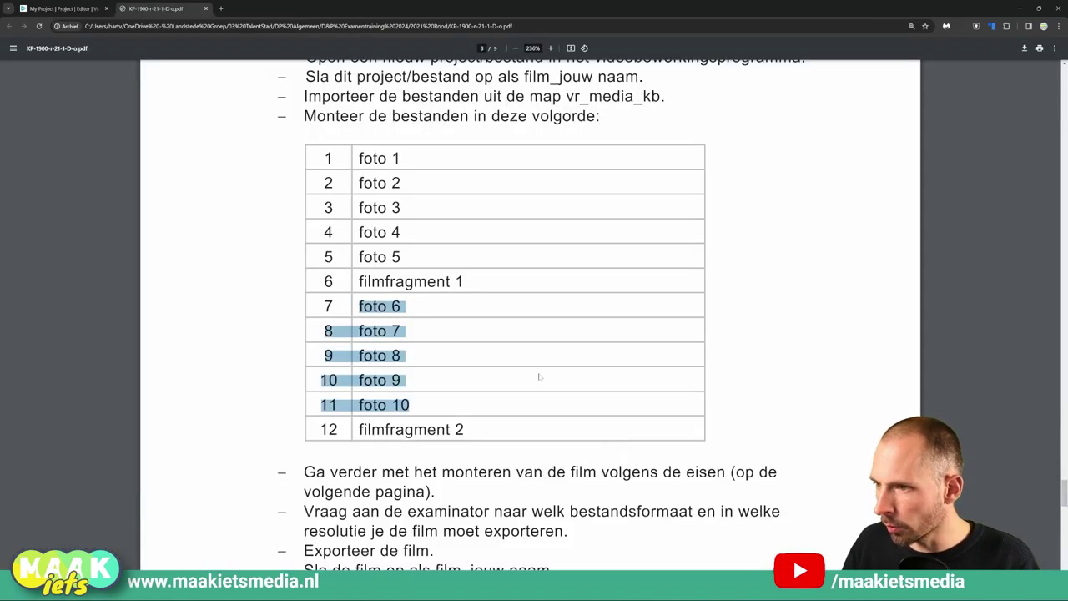
{"action": "left_click", "coordinate": [483, 414]}
{"action": "left_click_drag", "start_coordinate": [469, 429], "coordinate": [359, 429]}
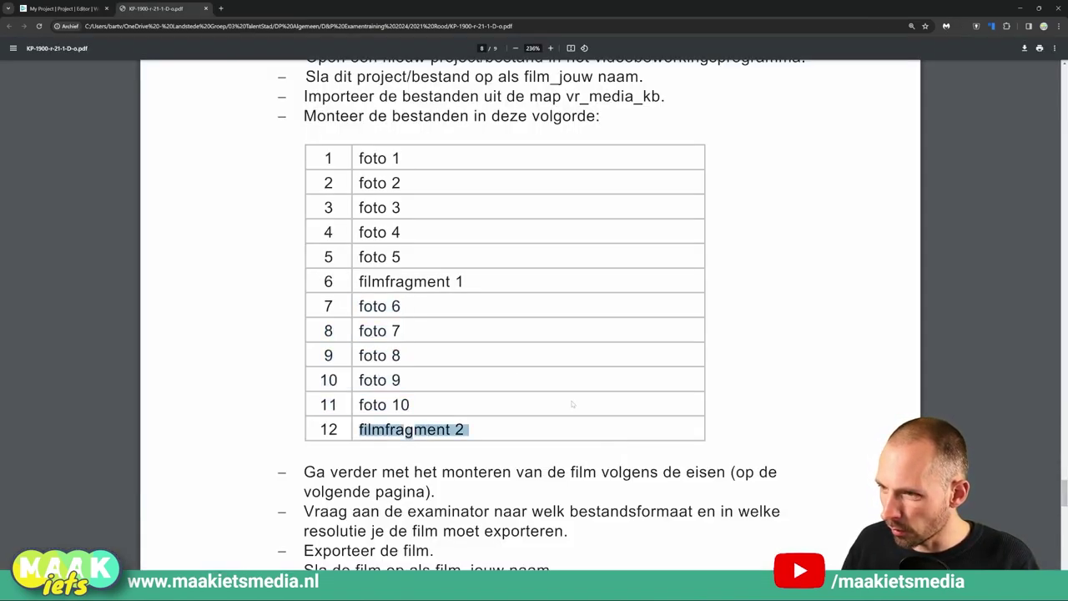
{"action": "key", "text": "ctrl+Tab"}
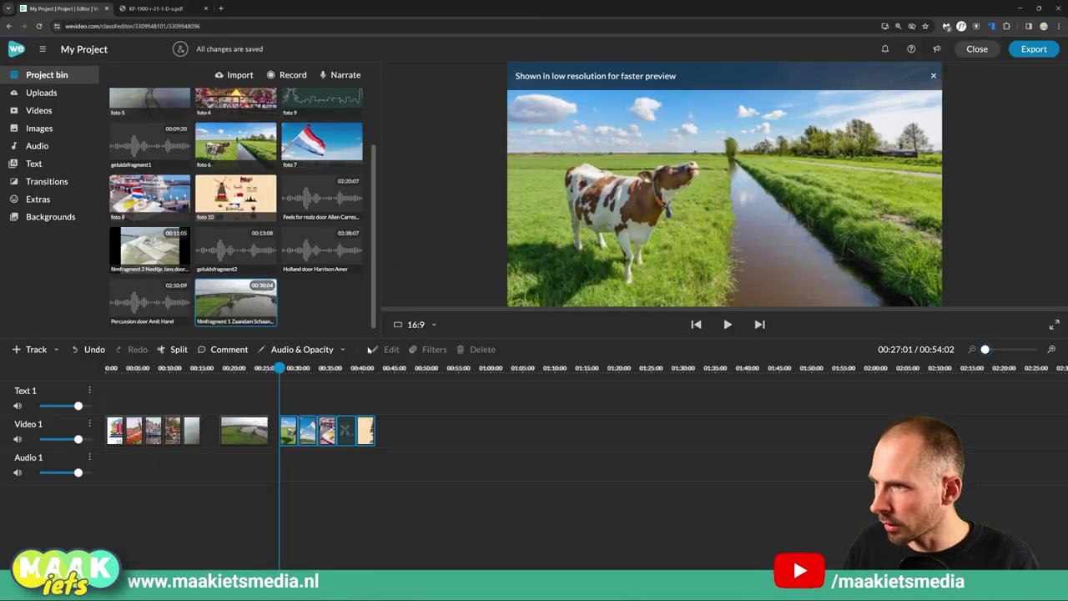
{"action": "left_click", "coordinate": [151, 249]}
{"action": "left_click_drag", "start_coordinate": [150, 248], "coordinate": [417, 431]}
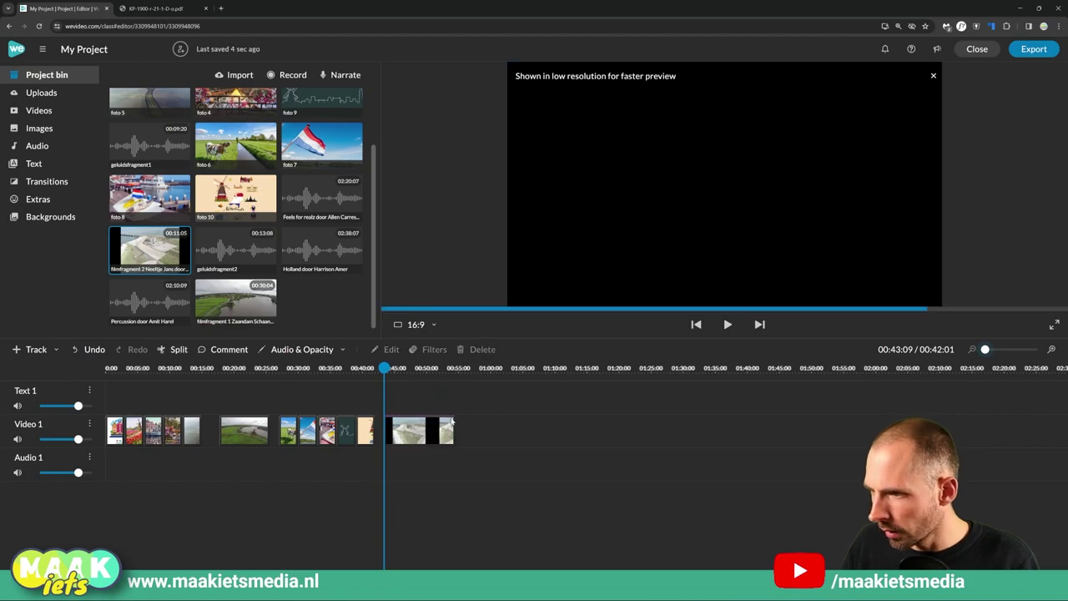
Step: Close the gaps on Video 1 by joining filmfragment 1, foto 6 through foto 10 and filmfragment 2 directly behind foto 5
{"action": "left_click", "coordinate": [238, 431]}
{"action": "left_click_drag", "start_coordinate": [382, 385], "coordinate": [315, 441]}
{"action": "left_click_drag", "start_coordinate": [426, 436], "coordinate": [394, 434]}
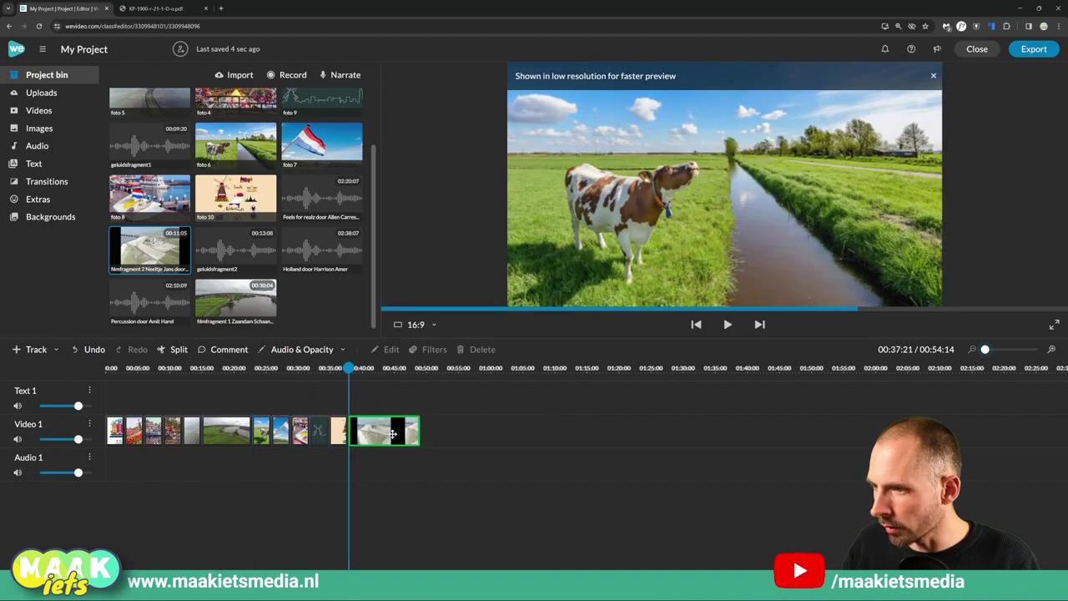
Step: Switch to the exam PDF and read the requirement for the film's total duration
{"action": "key", "text": "ctrl+Tab"}
{"action": "scroll", "coordinate": [510, 295], "scroll_direction": "up", "scroll_amount": 1}
{"action": "scroll", "coordinate": [512, 304], "scroll_direction": "down", "scroll_amount": 2}
{"action": "scroll", "coordinate": [511, 304], "scroll_direction": "down", "scroll_amount": 6}
{"action": "left_click_drag", "start_coordinate": [303, 232], "coordinate": [528, 231]}
{"action": "left_click_drag", "start_coordinate": [627, 231], "coordinate": [801, 231]}
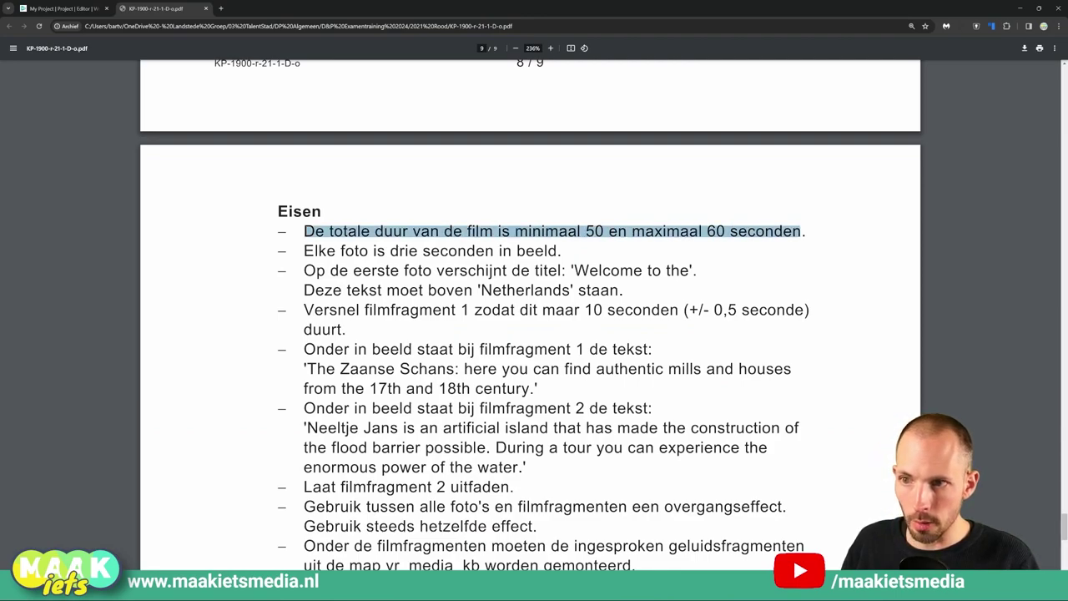
Step: Back in WeVideo, shift filmfragment 2 and foto 6 through foto 10 further along, and extend filmfragment 1 to about 12 seconds to fill the gap
{"action": "key", "text": "ctrl+Tab"}
{"action": "left_click_drag", "start_coordinate": [433, 369], "coordinate": [457, 368]}
{"action": "left_click_drag", "start_coordinate": [374, 428], "coordinate": [406, 427]}
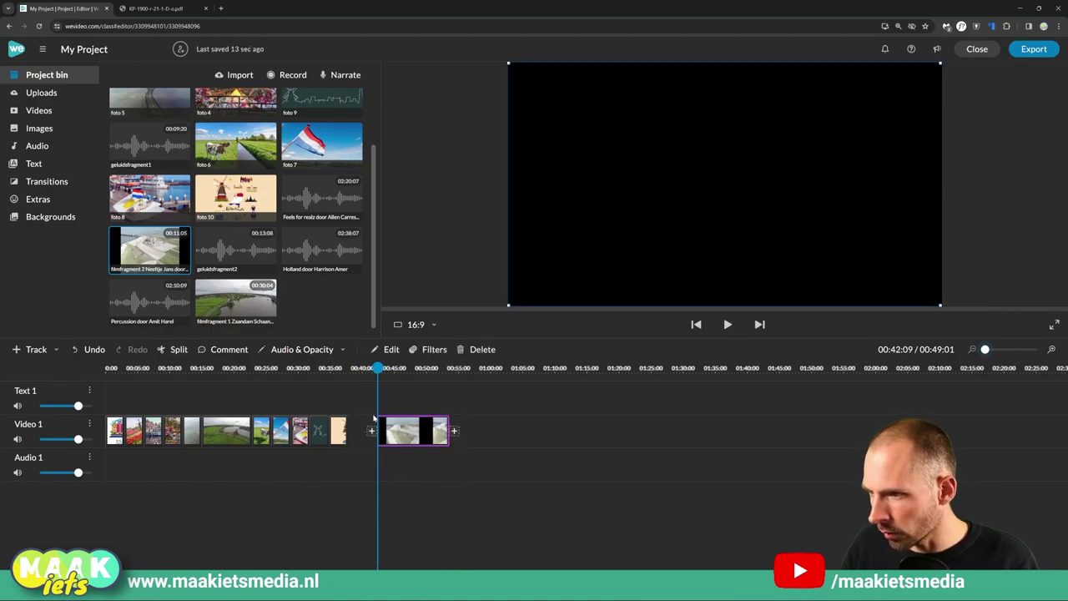
{"action": "left_click_drag", "start_coordinate": [359, 395], "coordinate": [256, 441]}
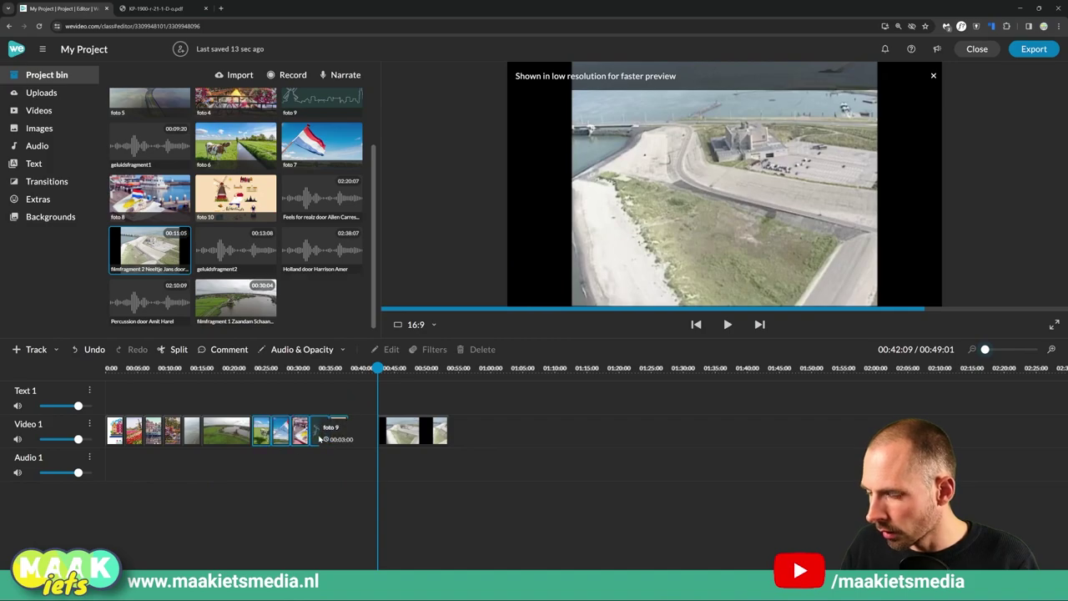
{"action": "left_click_drag", "start_coordinate": [320, 435], "coordinate": [349, 435]}
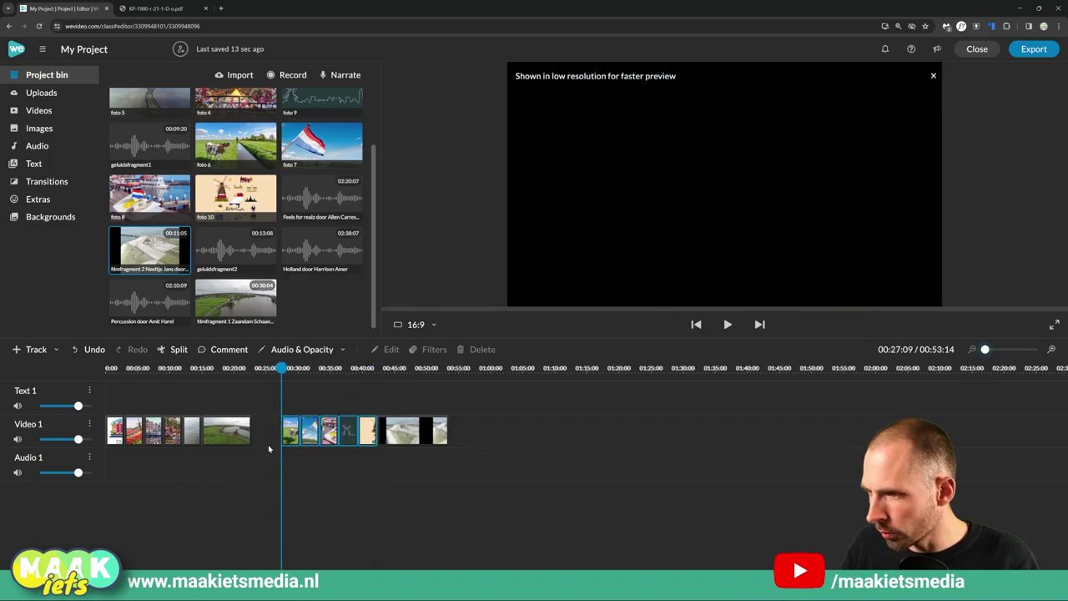
{"action": "left_click", "coordinate": [218, 430]}
{"action": "left_click_drag", "start_coordinate": [252, 443], "coordinate": [281, 442]}
Step: Review the assembled photos and both film fragments on Video 1 and preview the end of filmfragment 2
{"action": "left_click_drag", "start_coordinate": [240, 375], "coordinate": [106, 381]}
{"action": "left_click_drag", "start_coordinate": [190, 387], "coordinate": [109, 427]}
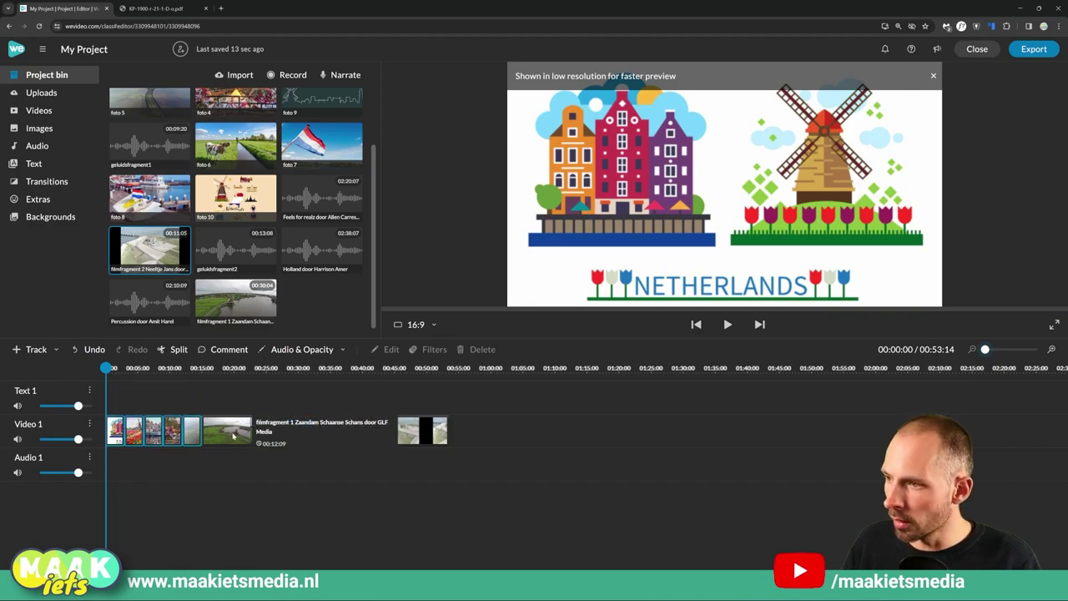
{"action": "left_click", "coordinate": [234, 435]}
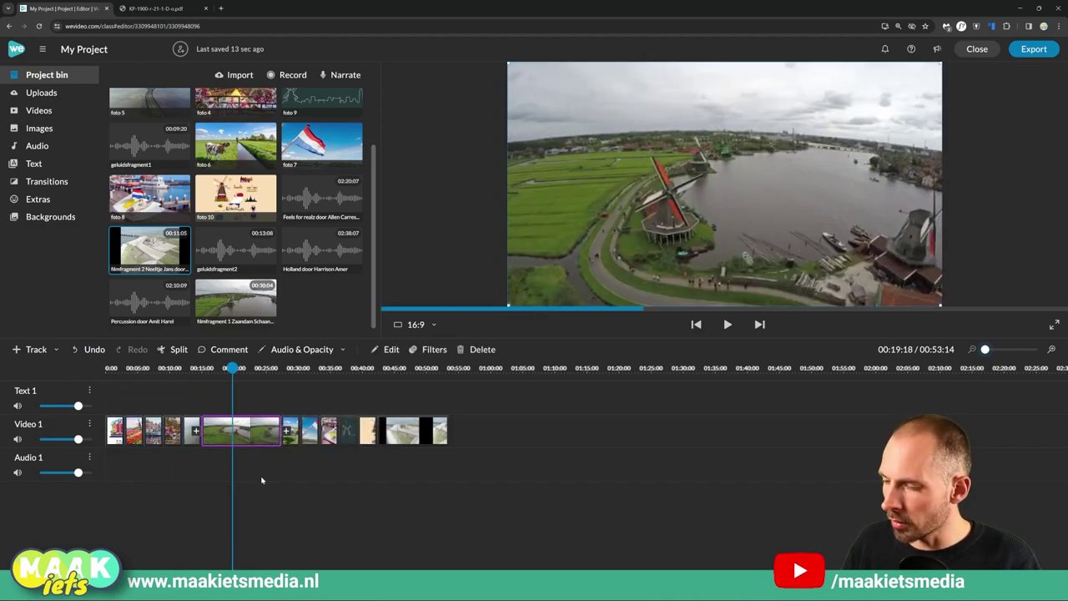
{"action": "left_click", "coordinate": [372, 394]}
{"action": "left_click", "coordinate": [412, 435]}
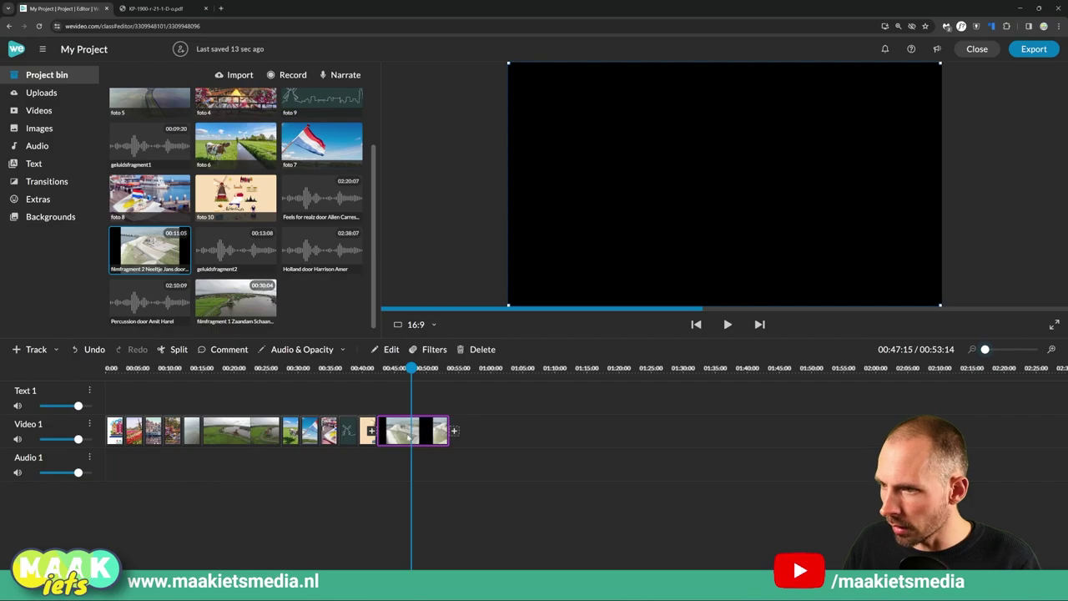
{"action": "left_click_drag", "start_coordinate": [412, 368], "coordinate": [443, 366]}
{"action": "left_click", "coordinate": [445, 430]}
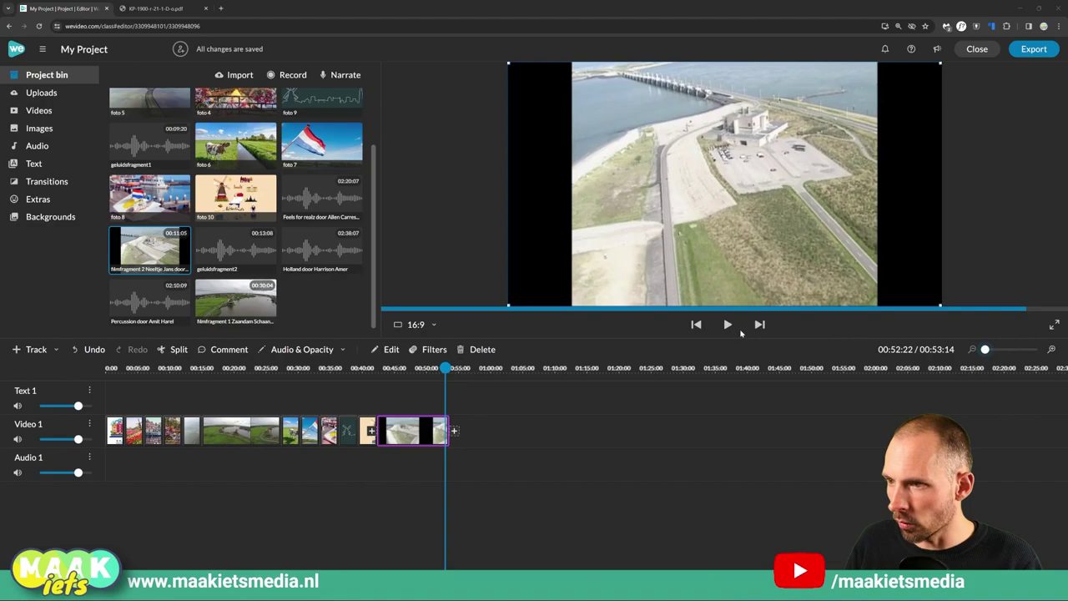
Step: Switch to the exam PDF and examine the requirements list for the title on the first photo
{"action": "key", "text": "ctrl+Tab"}
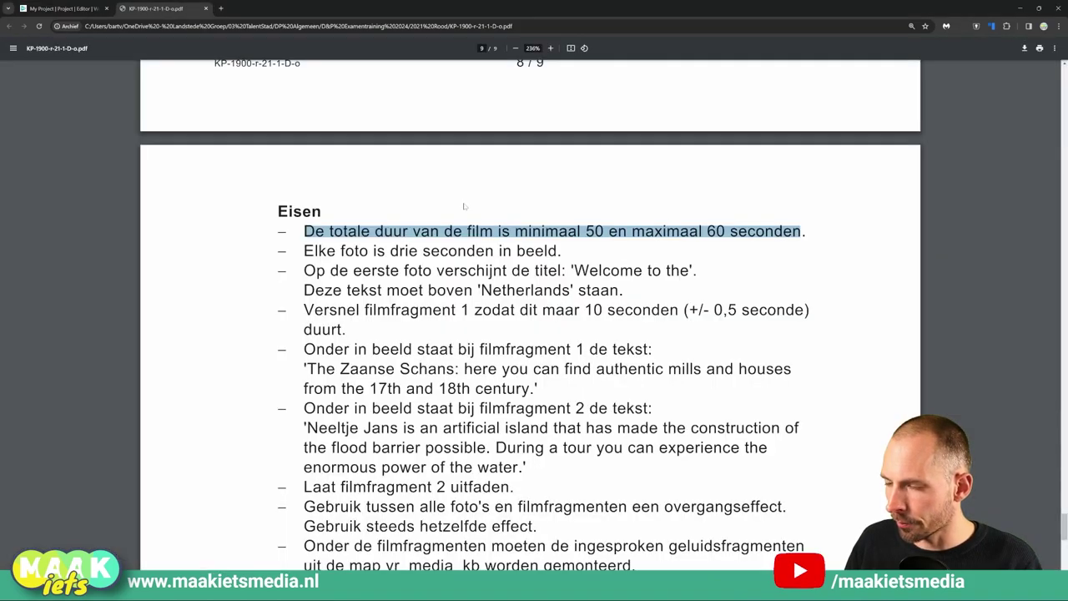
{"action": "scroll", "coordinate": [530, 317], "scroll_direction": "up", "scroll_amount": 5}
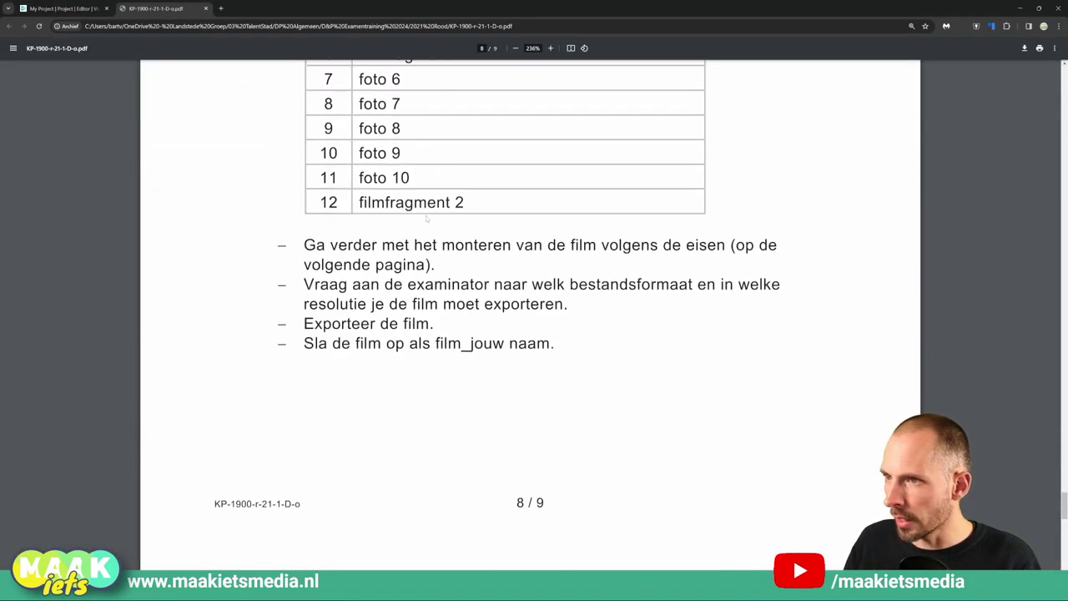
{"action": "scroll", "coordinate": [530, 317], "scroll_direction": "down", "scroll_amount": 5}
{"action": "scroll", "coordinate": [530, 318], "scroll_direction": "down", "scroll_amount": 2}
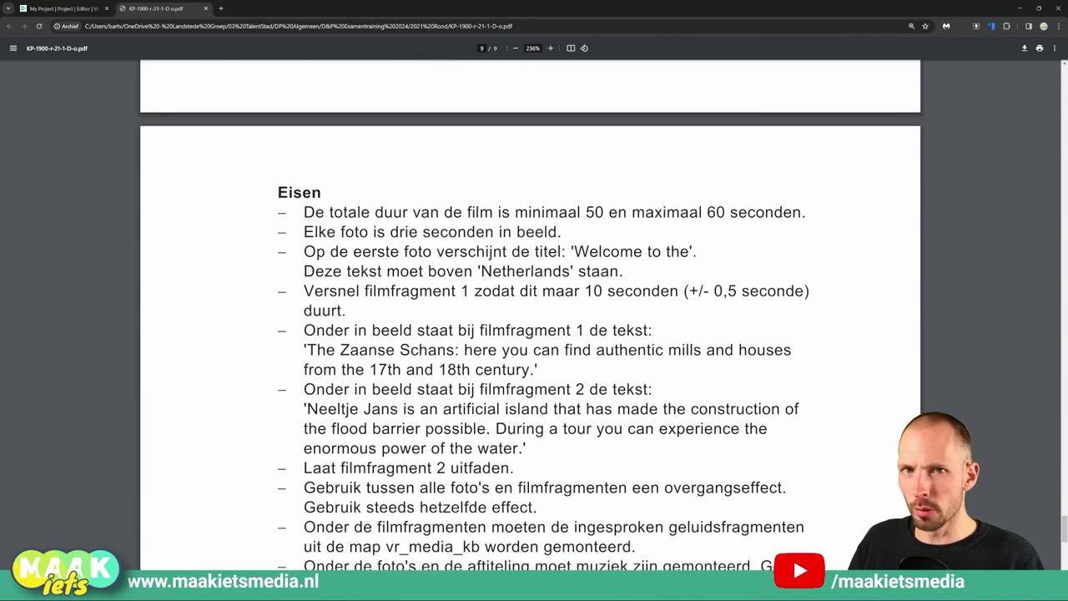
{"action": "left_click_drag", "start_coordinate": [304, 187], "coordinate": [574, 187]}
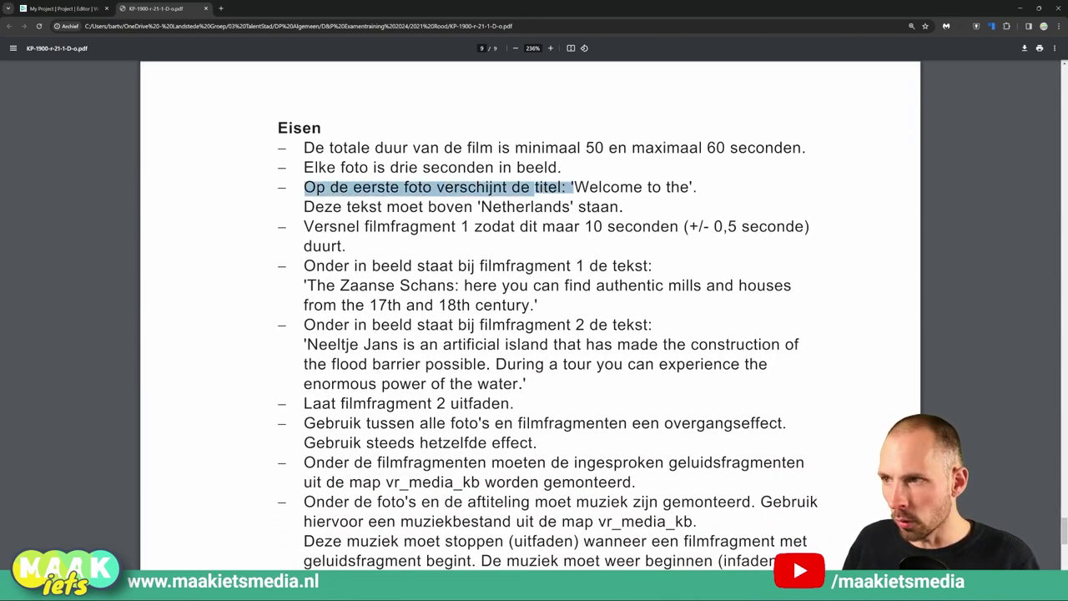
{"action": "left_click", "coordinate": [575, 187]}
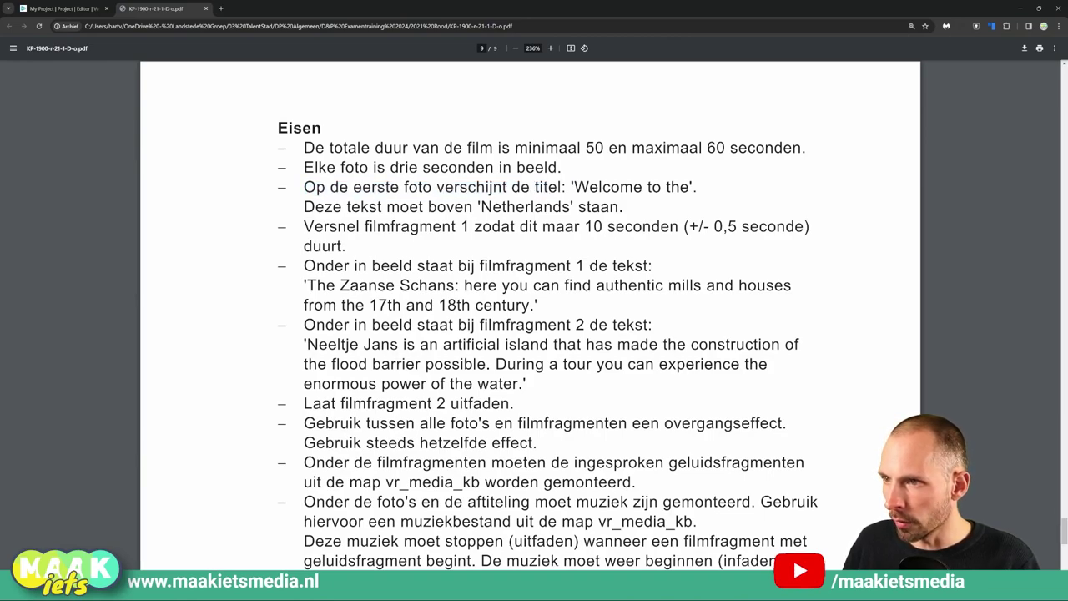
Step: Copy the title text 'Welcome to the' from the requirements
{"action": "left_click_drag", "start_coordinate": [571, 187], "coordinate": [696, 187]}
{"action": "key", "text": "ctrl+c"}
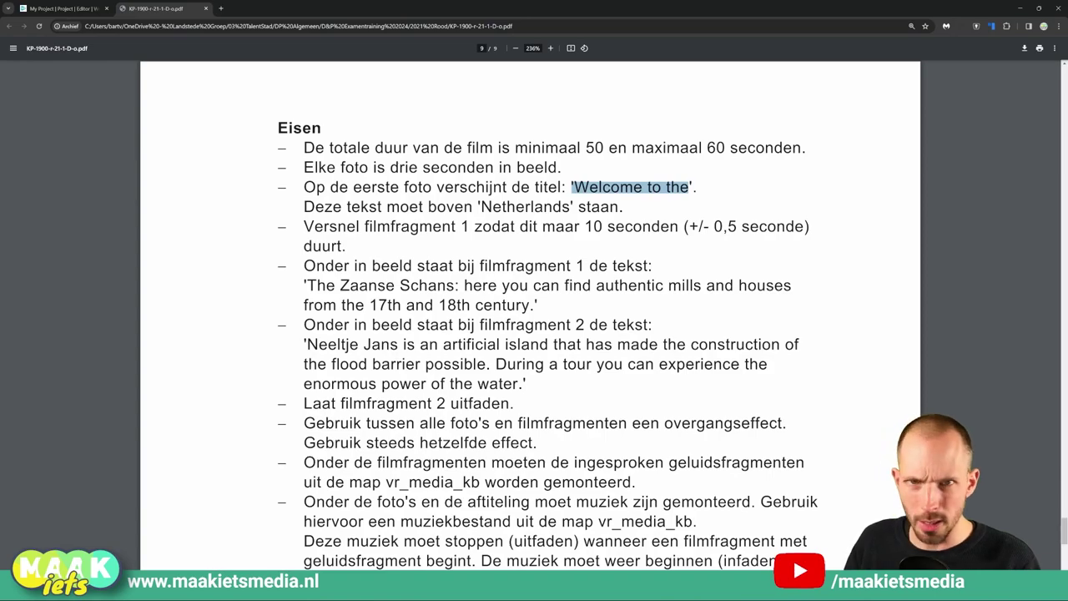
{"action": "key", "text": "alt+Tab"}
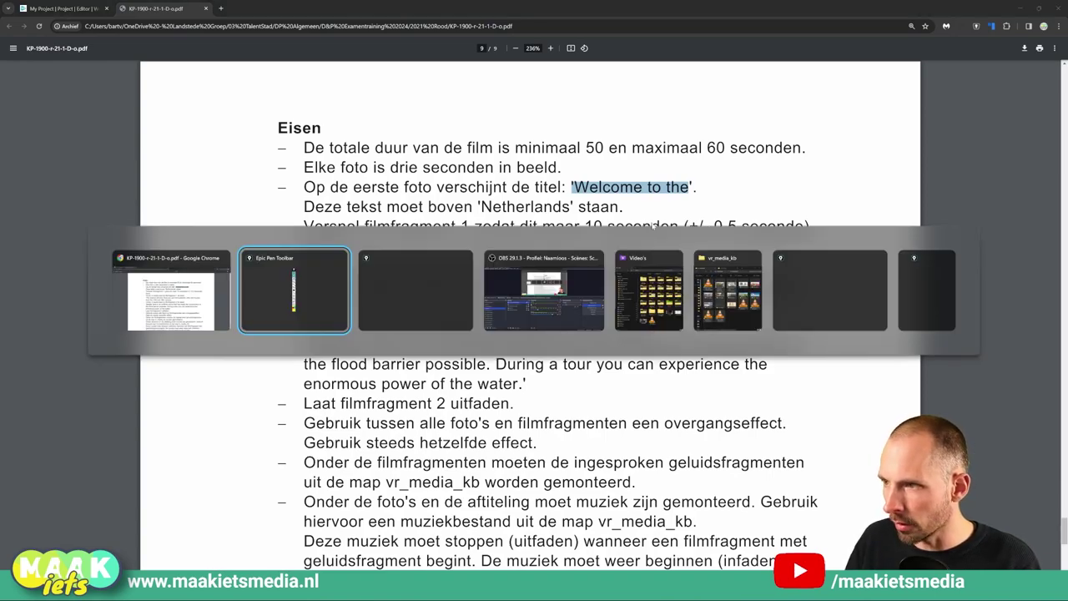
{"action": "left_click", "coordinate": [399, 228]}
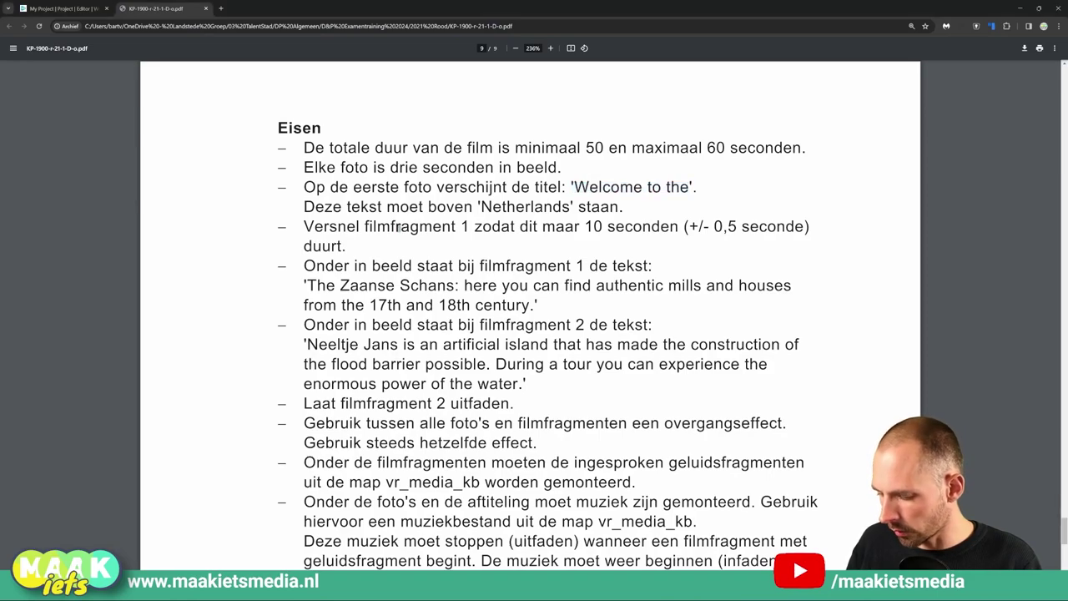
Step: Back in WeVideo, add the plain "Sample" title to the start of Text 1, above foto 1
{"action": "key", "text": "ctrl+Tab"}
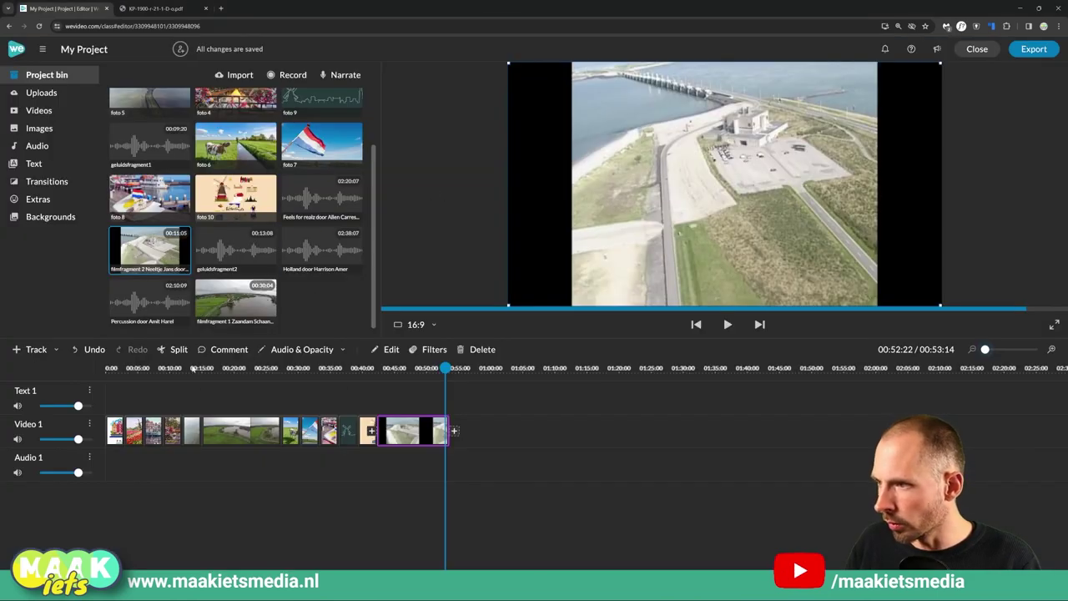
{"action": "left_click_drag", "start_coordinate": [193, 368], "coordinate": [83, 380]}
{"action": "left_click", "coordinate": [1053, 351]}
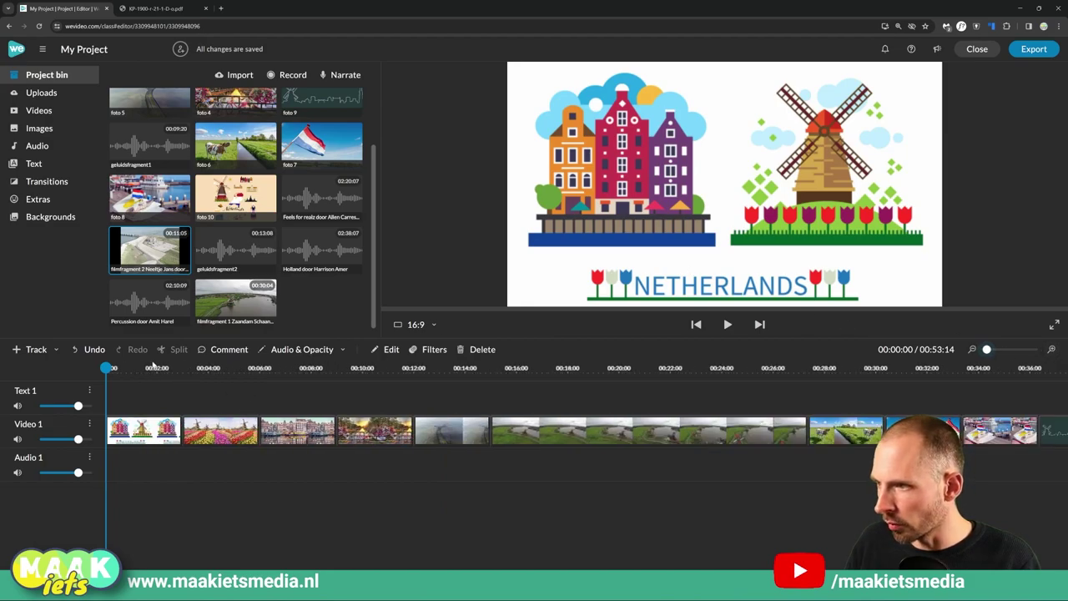
{"action": "left_click", "coordinate": [34, 163]}
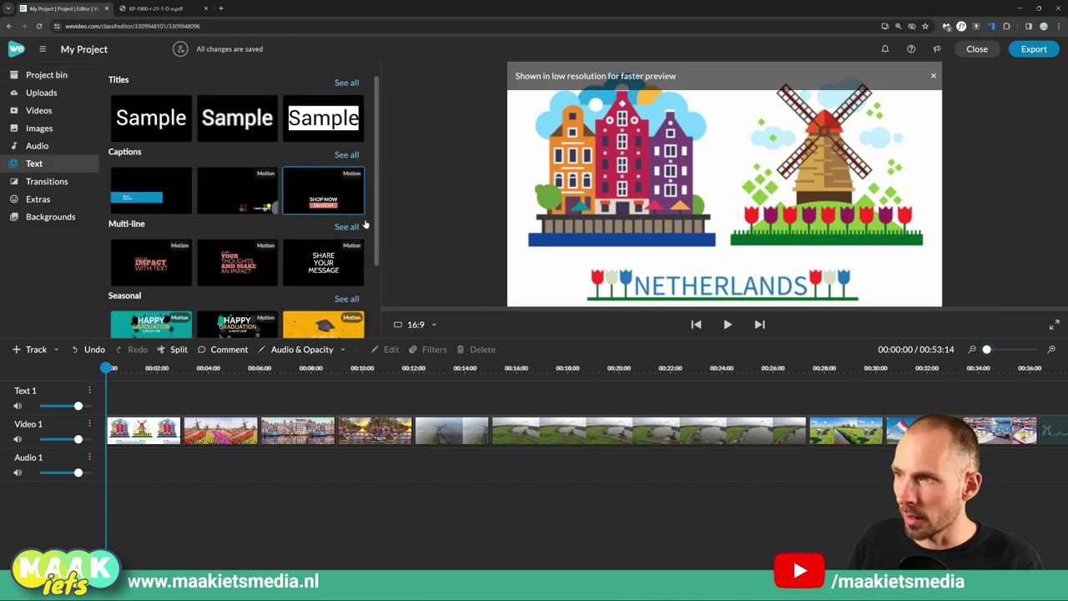
{"action": "scroll", "coordinate": [221, 192], "scroll_direction": "down", "scroll_amount": 1}
{"action": "scroll", "coordinate": [220, 193], "scroll_direction": "up", "scroll_amount": 2}
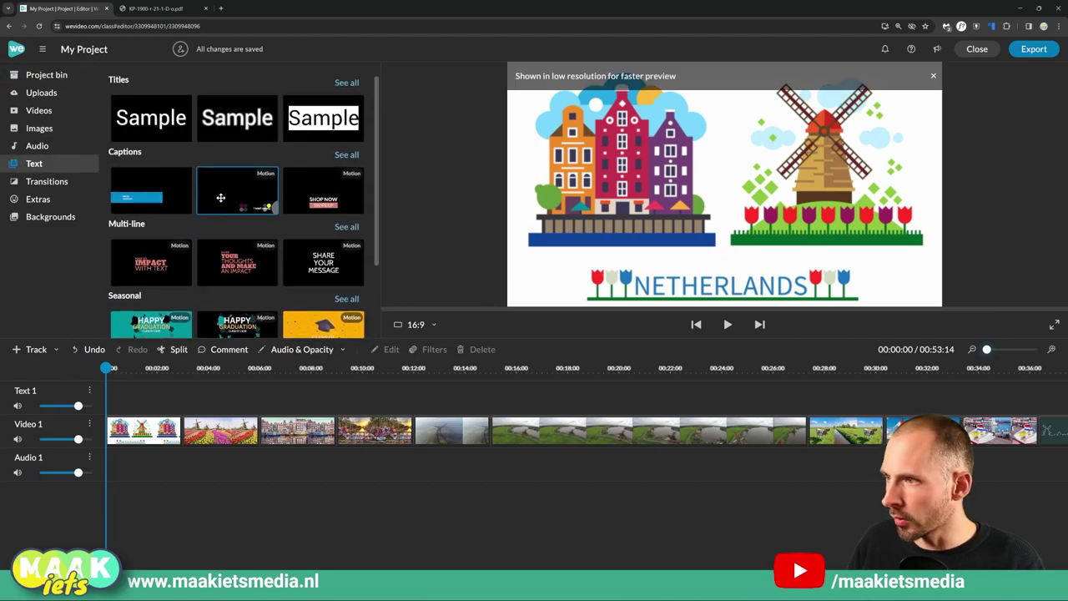
{"action": "scroll", "coordinate": [242, 217], "scroll_direction": "down", "scroll_amount": 2}
{"action": "scroll", "coordinate": [247, 226], "scroll_direction": "up", "scroll_amount": 2}
{"action": "left_click_drag", "start_coordinate": [151, 118], "coordinate": [111, 397]}
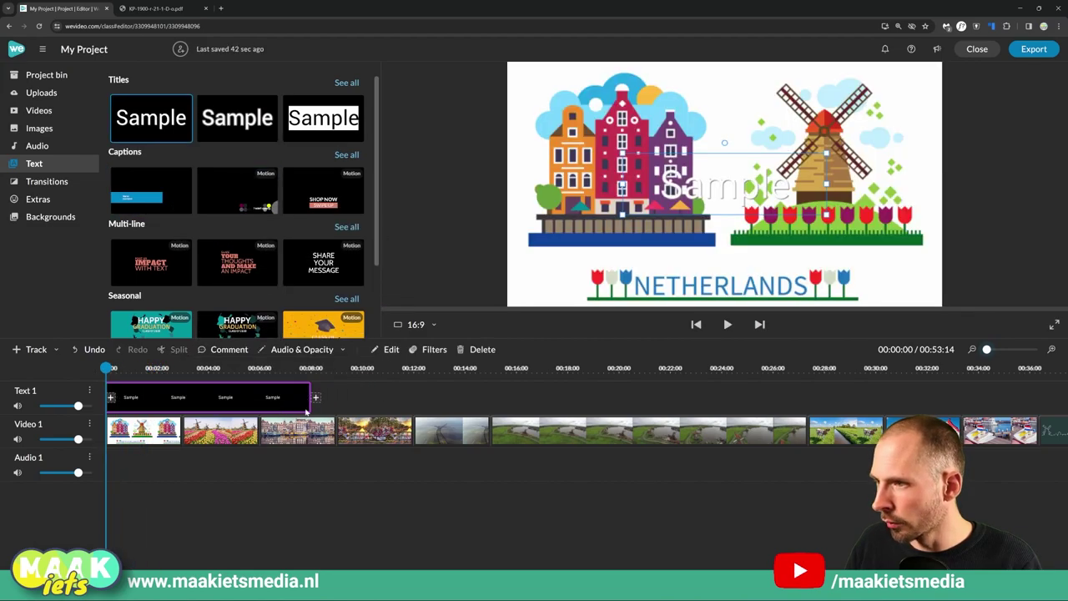
Step: Shorten the title on Text 1 to foto 1's three-second length and place it just above NETHERLANDS in the picture
{"action": "left_click_drag", "start_coordinate": [309, 399], "coordinate": [183, 399]}
{"action": "left_click", "coordinate": [144, 430]}
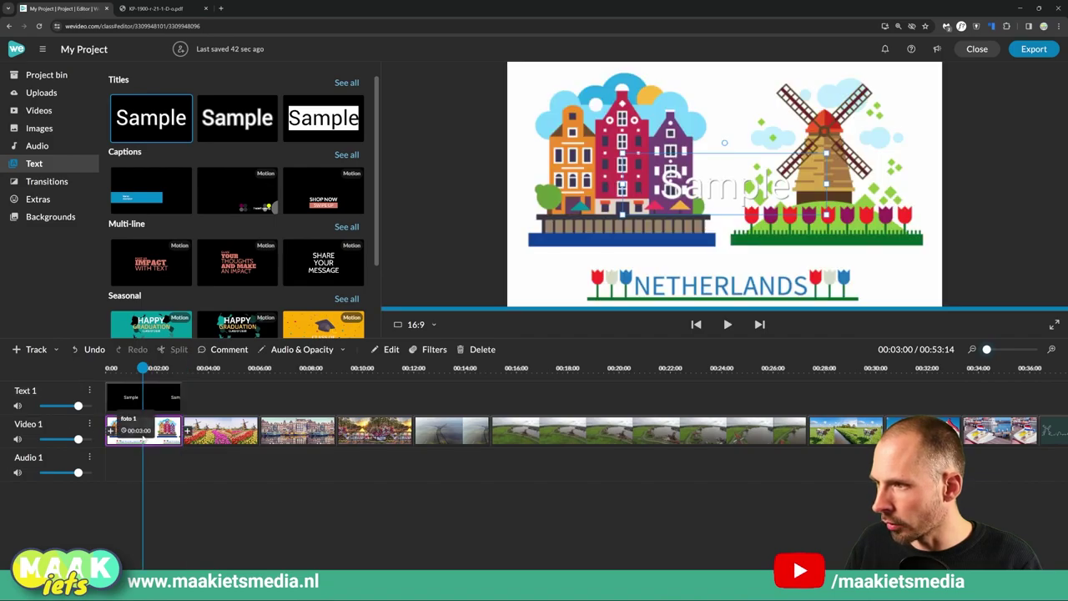
{"action": "left_click", "coordinate": [122, 401]}
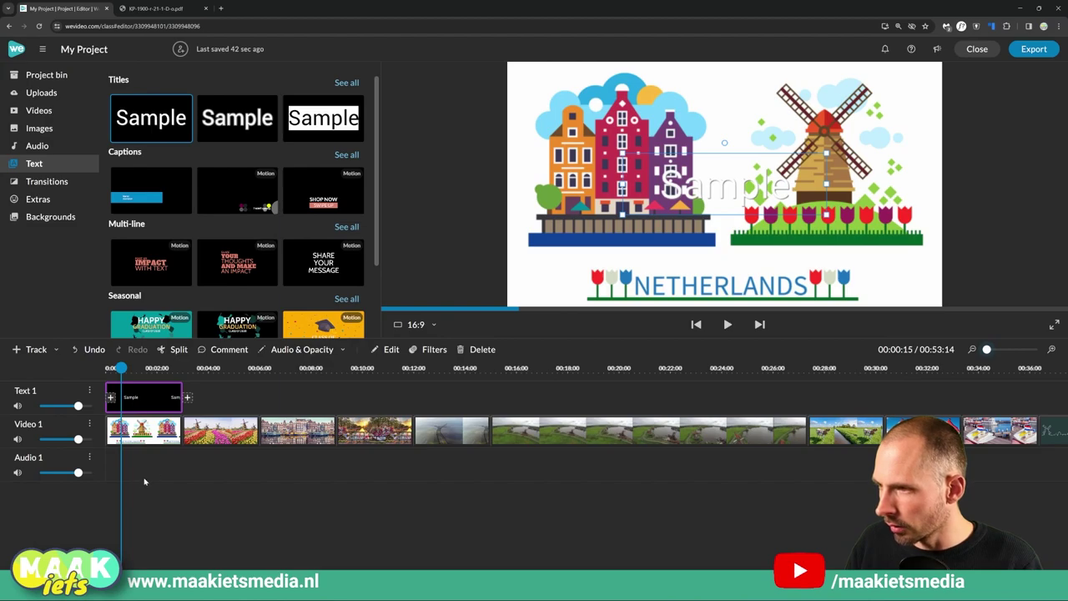
{"action": "left_click_drag", "start_coordinate": [727, 190], "coordinate": [730, 257]}
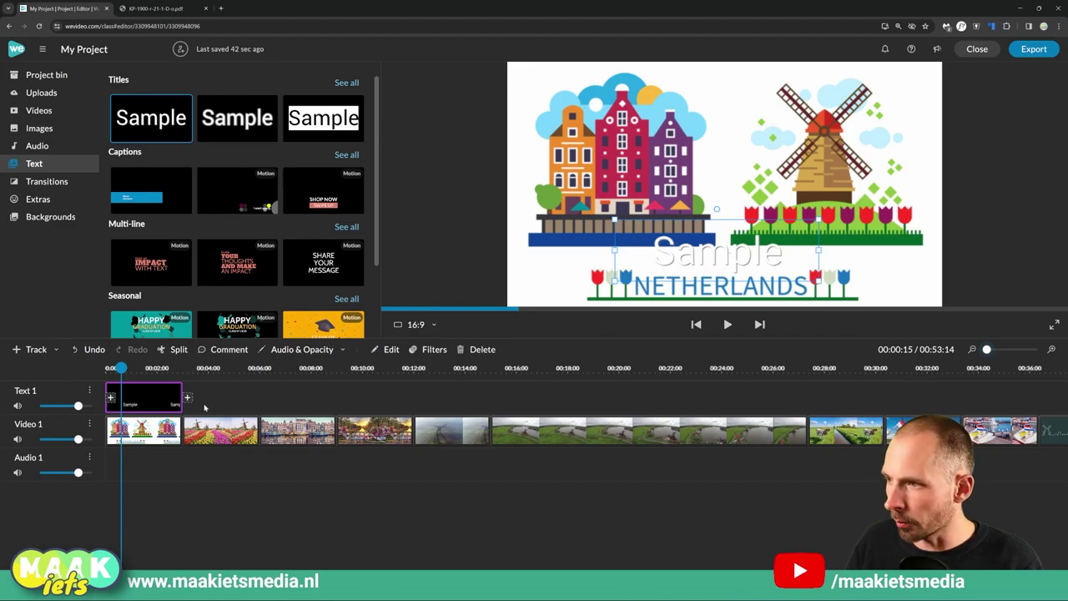
Step: Replace the title's sample text with Welcome to the, widen its box to fit one line and centre it above NETHERLANDS
{"action": "double_click", "coordinate": [141, 398]}
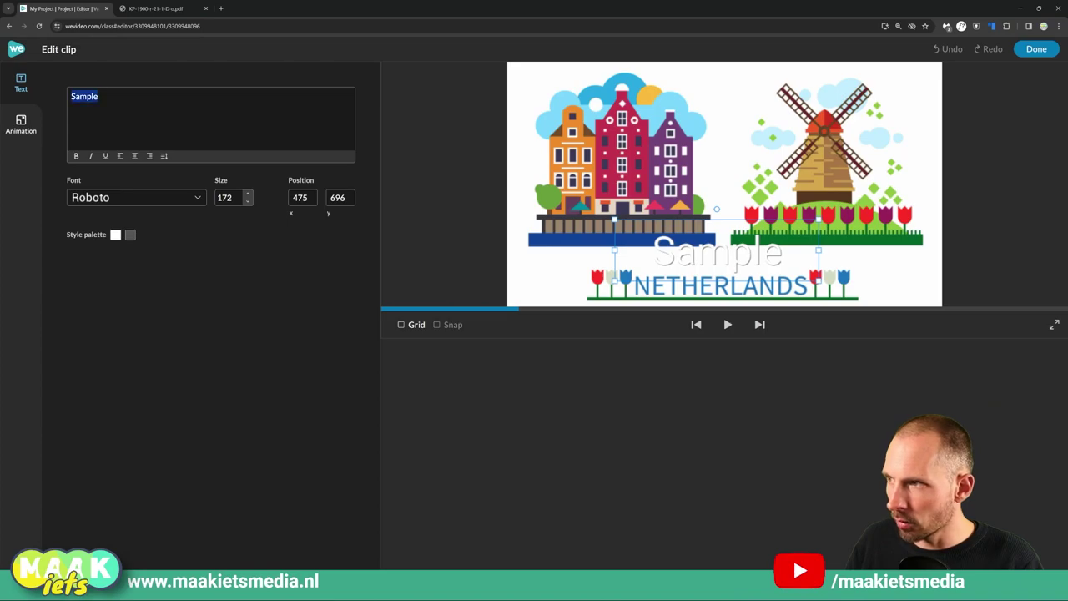
{"action": "key", "text": "ctrl+v"}
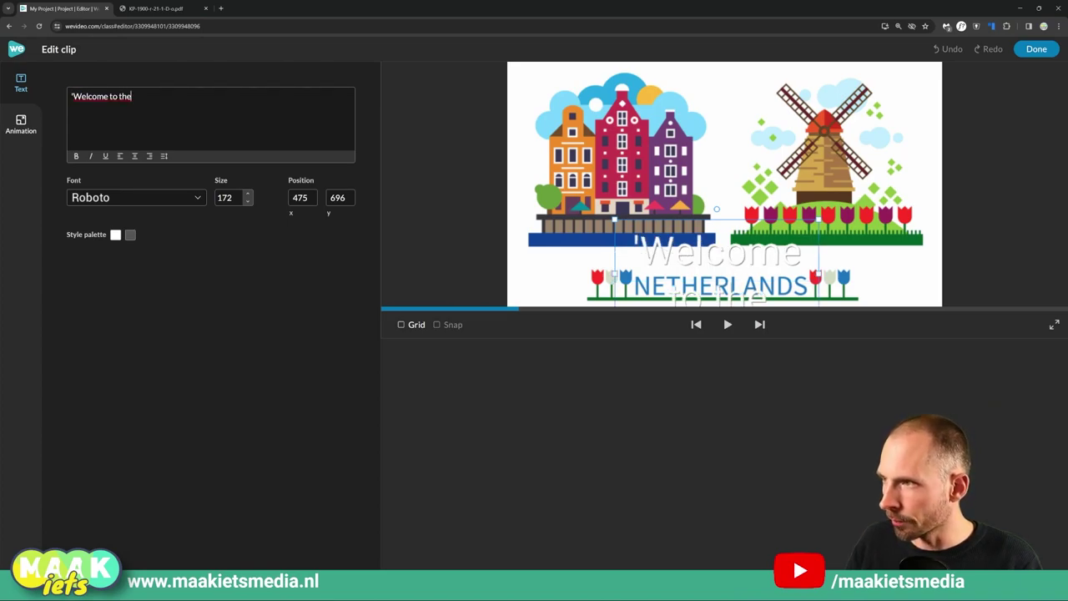
{"action": "key", "text": "Delete"}
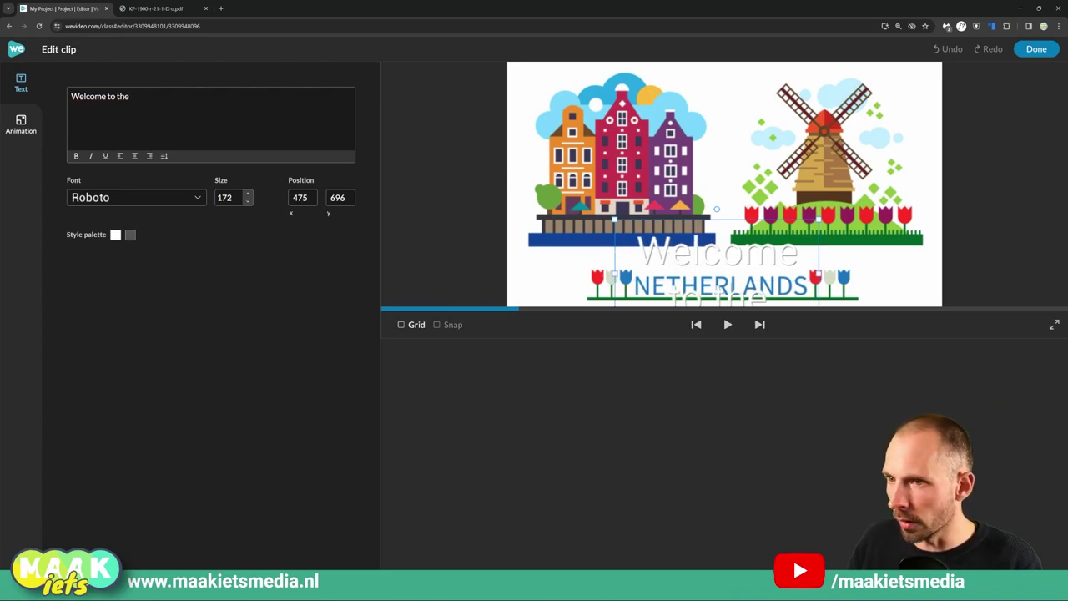
{"action": "left_click_drag", "start_coordinate": [820, 274], "coordinate": [915, 274]}
{"action": "left_click_drag", "start_coordinate": [766, 256], "coordinate": [731, 253]}
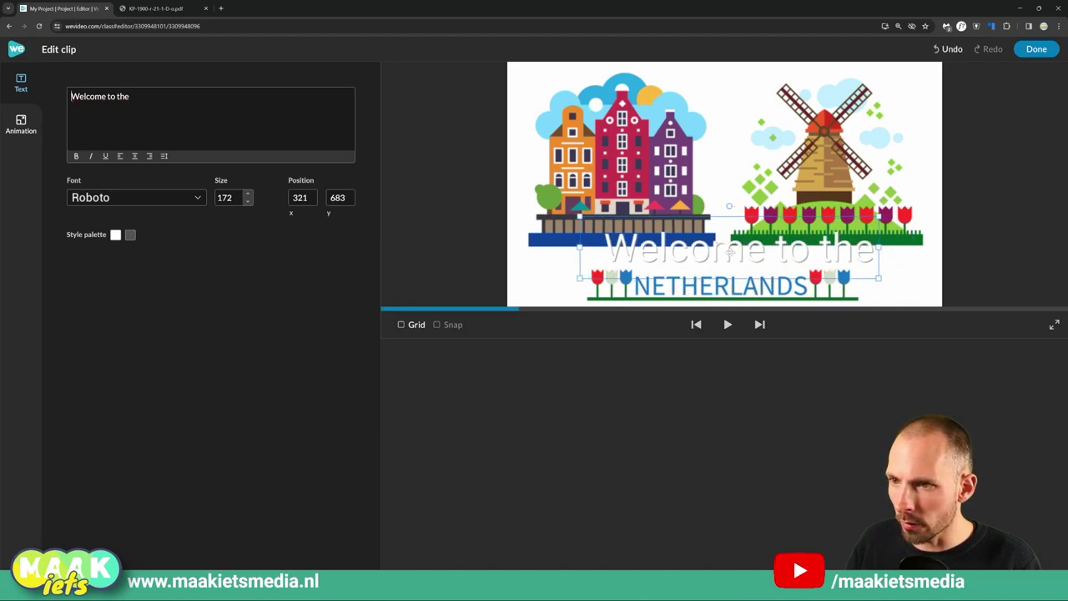
Step: Colour the Welcome to the title golden yellow and nudge it to about x 305, y 687
{"action": "left_click", "coordinate": [115, 236]}
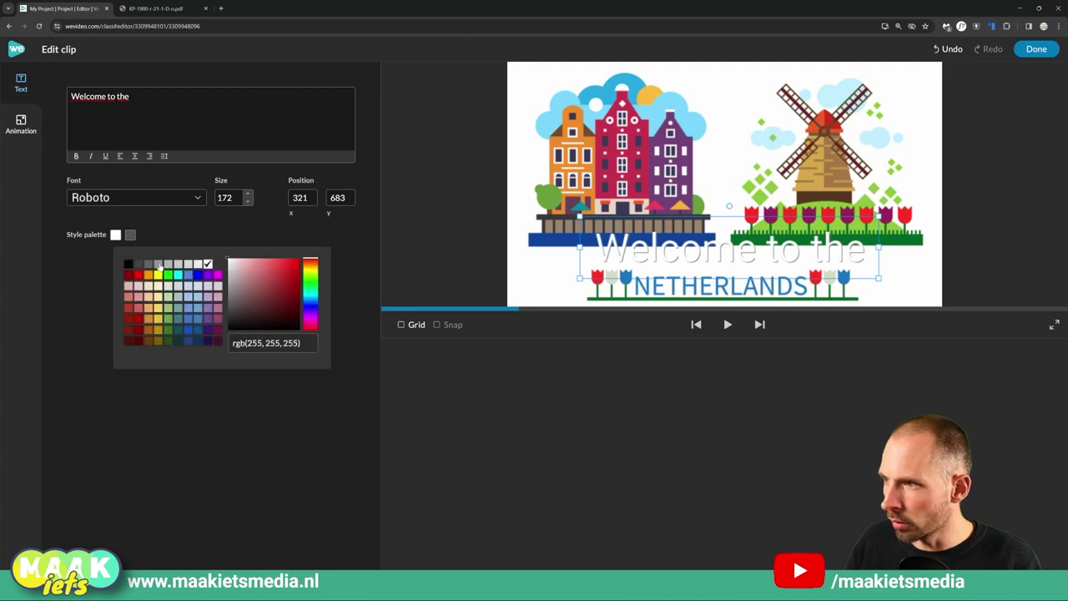
{"action": "left_click", "coordinate": [158, 318]}
{"action": "left_click", "coordinate": [162, 426]}
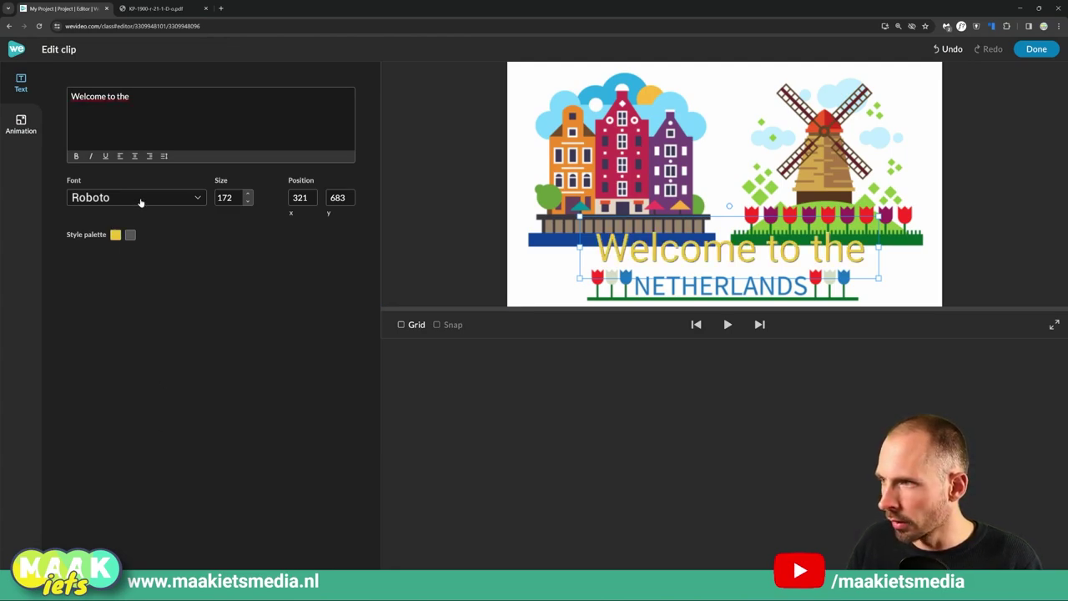
{"action": "left_click", "coordinate": [141, 203]}
{"action": "left_click", "coordinate": [362, 318]}
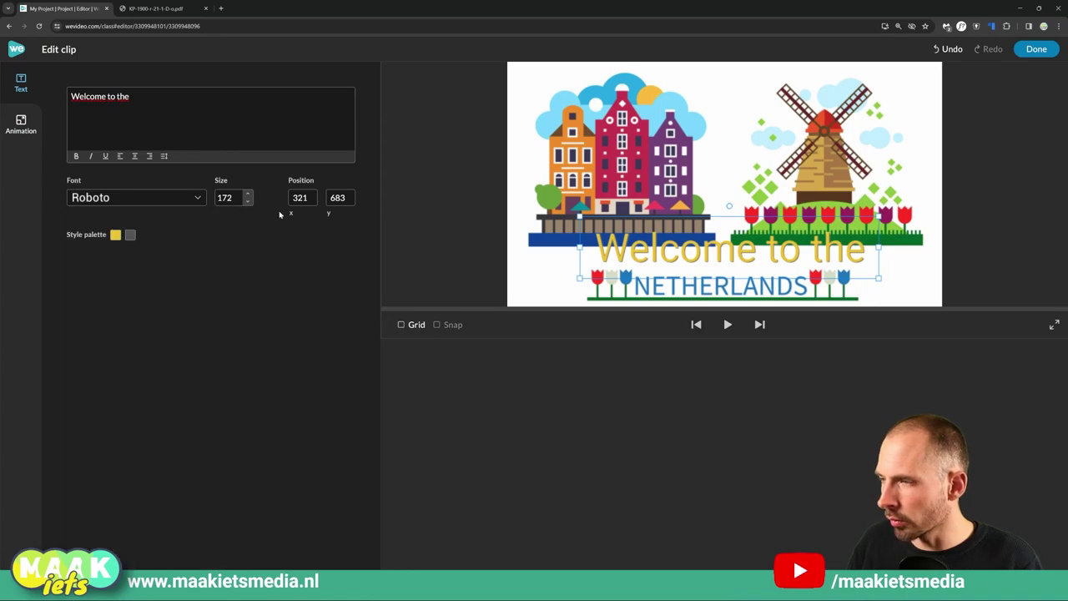
{"action": "left_click_drag", "start_coordinate": [735, 221], "coordinate": [731, 223]}
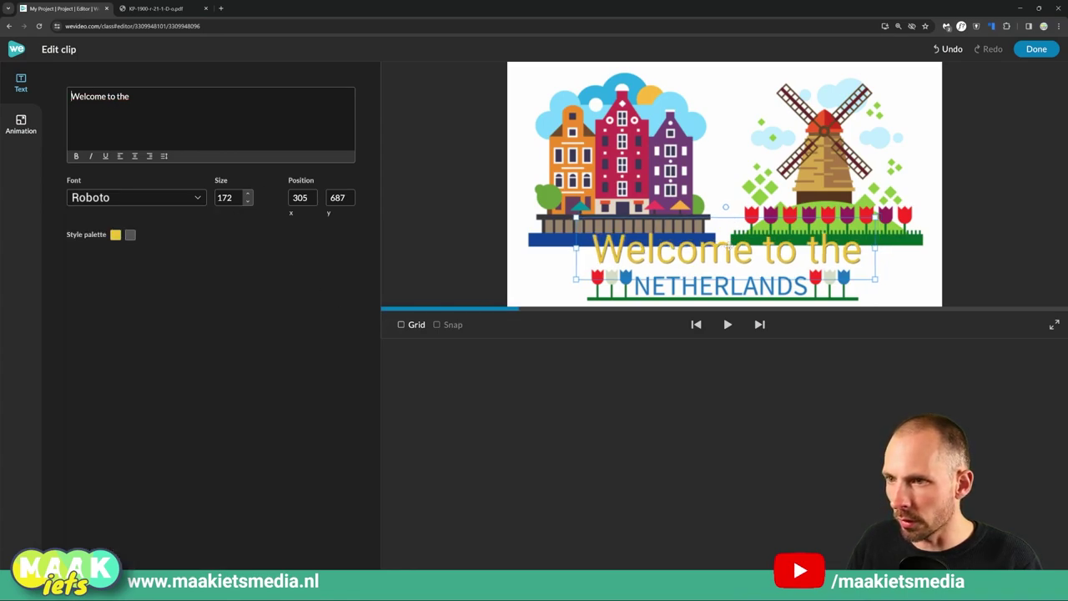
{"action": "left_click", "coordinate": [1035, 49]}
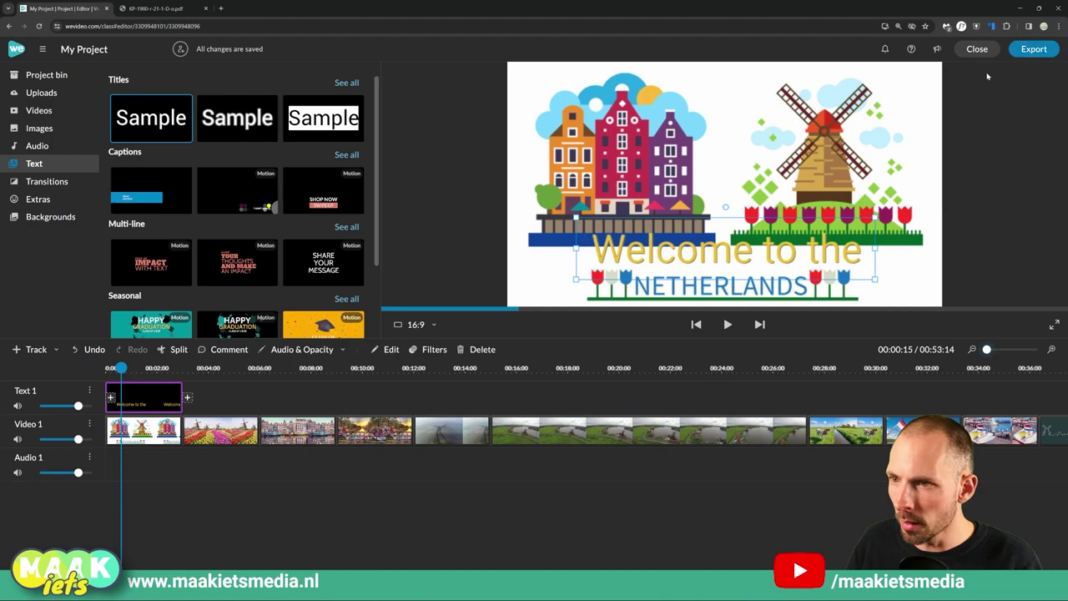
Step: Preview the title on the first photo and examine the exam PDF's requirement for speeding up filmfragment 1
{"action": "key", "text": "space"}
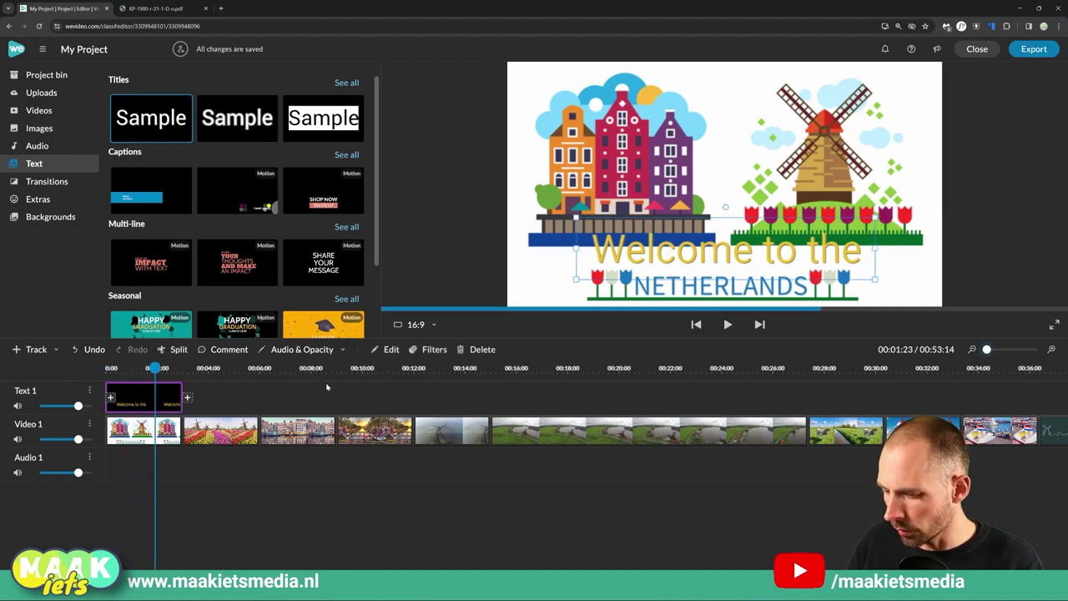
{"action": "key", "text": "ctrl+Tab"}
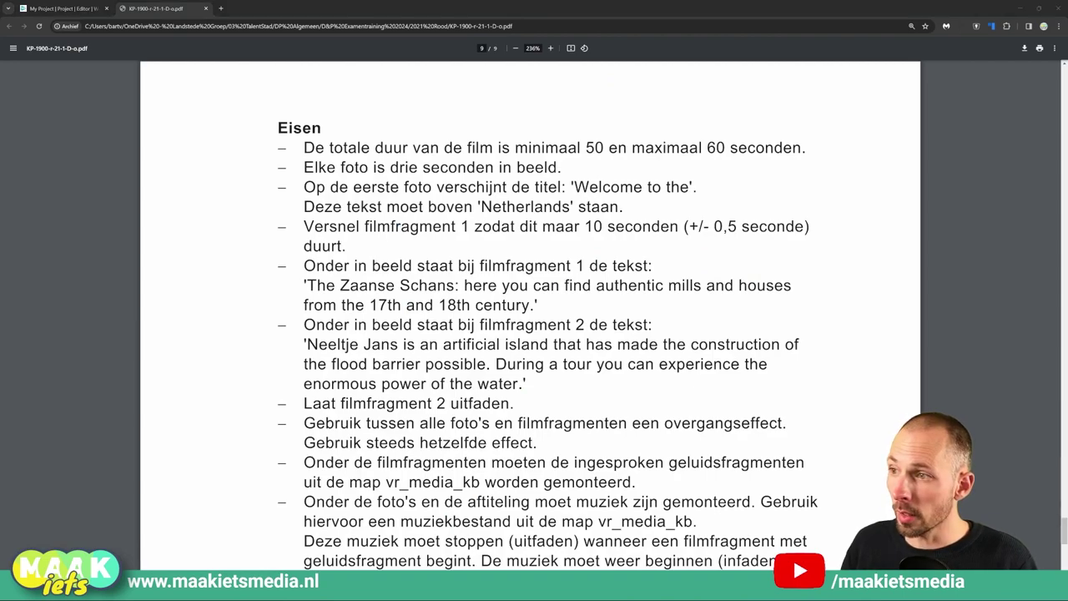
{"action": "left_click_drag", "start_coordinate": [304, 226], "coordinate": [810, 226]}
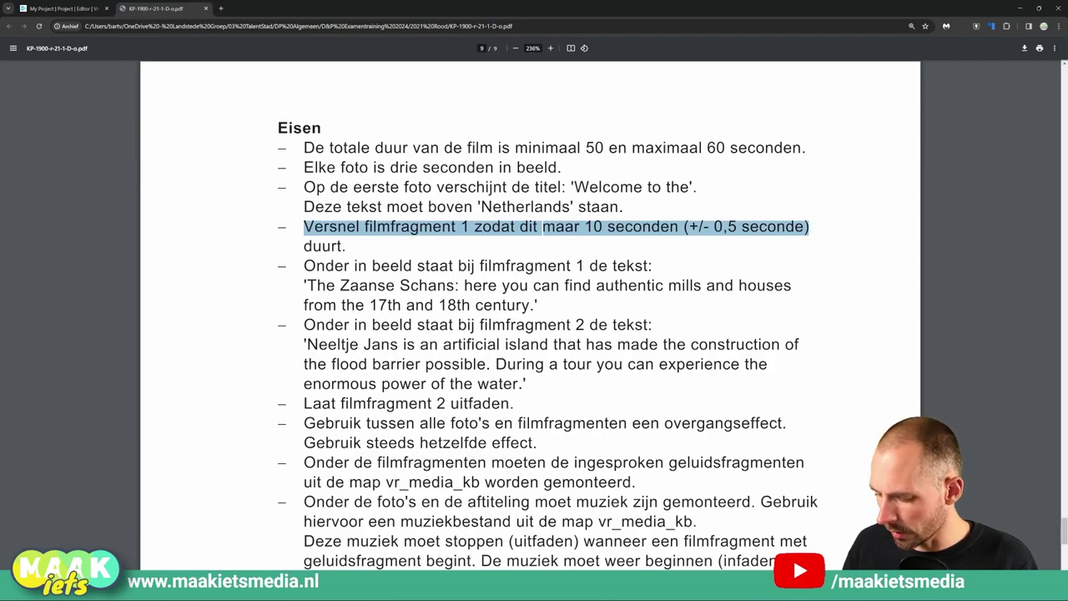
Step: Back in WeVideo, shift the clips from foto 6 onward to make room and extend filmfragment 1 to end at about 30 seconds
{"action": "key", "text": "ctrl+Tab"}
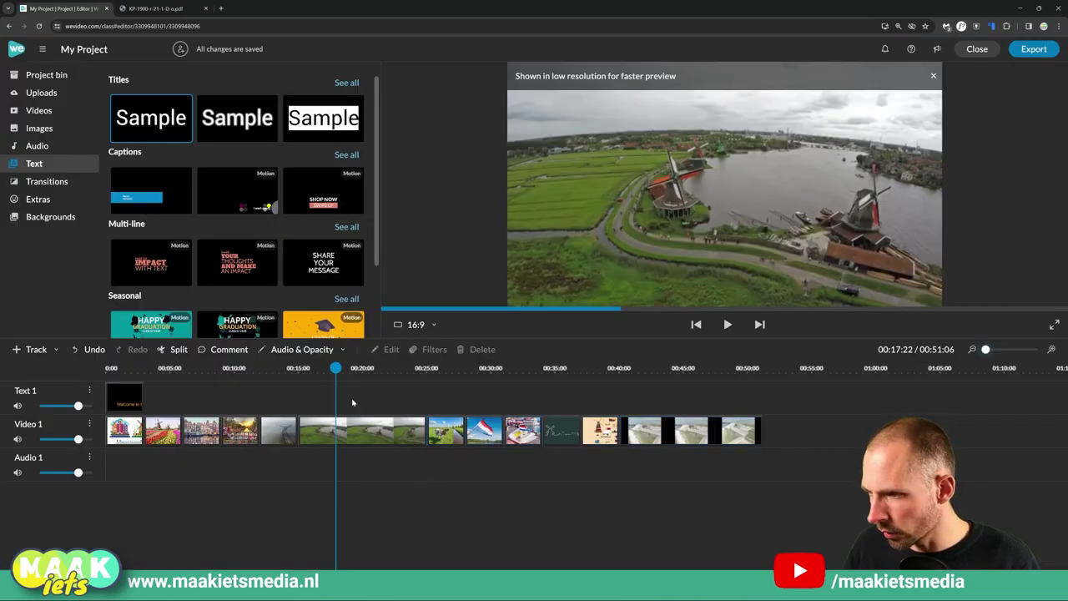
{"action": "left_click", "coordinate": [422, 443]}
{"action": "left_click_drag", "start_coordinate": [425, 443], "coordinate": [424, 441]}
{"action": "left_click_drag", "start_coordinate": [839, 390], "coordinate": [447, 441]}
{"action": "left_click_drag", "start_coordinate": [511, 434], "coordinate": [608, 434]}
{"action": "left_click", "coordinate": [424, 437]}
{"action": "left_click_drag", "start_coordinate": [424, 438], "coordinate": [490, 438]}
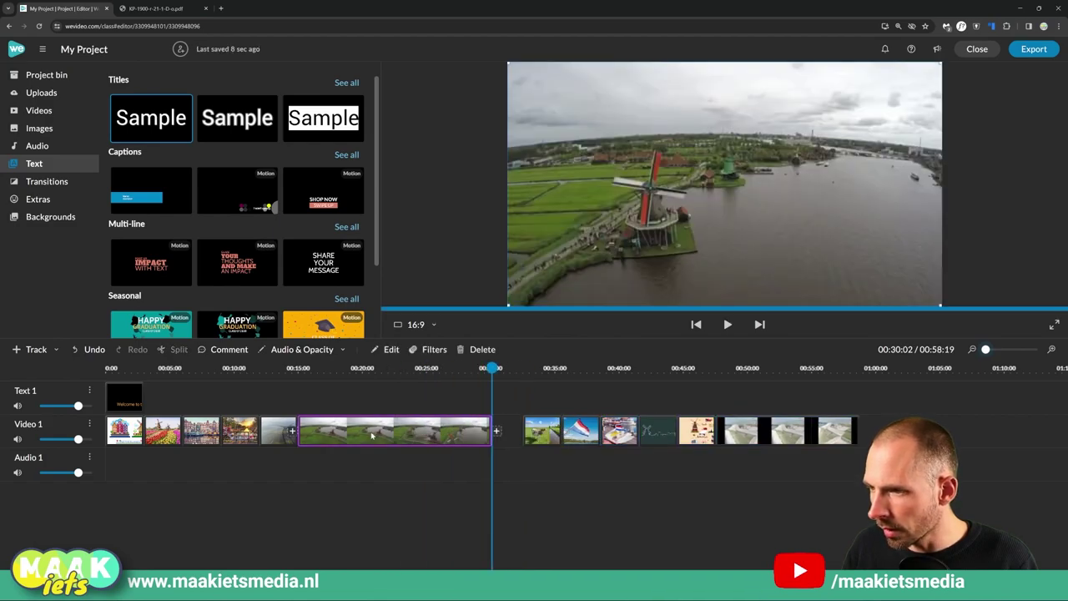
Step: Open filmfragment 1 for editing and look through its transform, crop and audio settings, trying a vertical flip and reverting it
{"action": "double_click", "coordinate": [372, 435]}
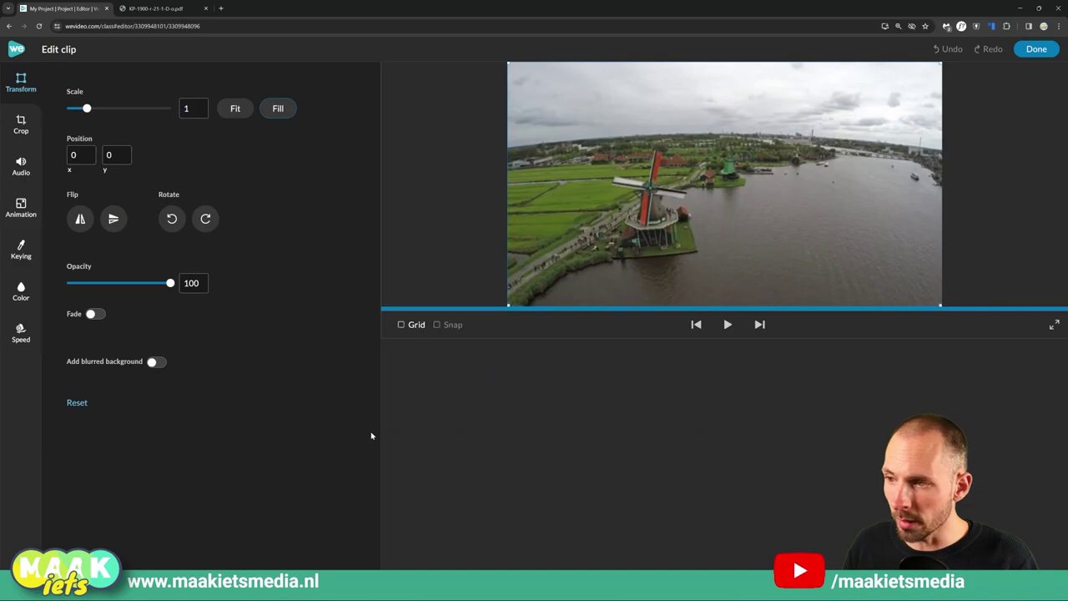
{"action": "left_click", "coordinate": [21, 125]}
{"action": "left_click", "coordinate": [21, 167]}
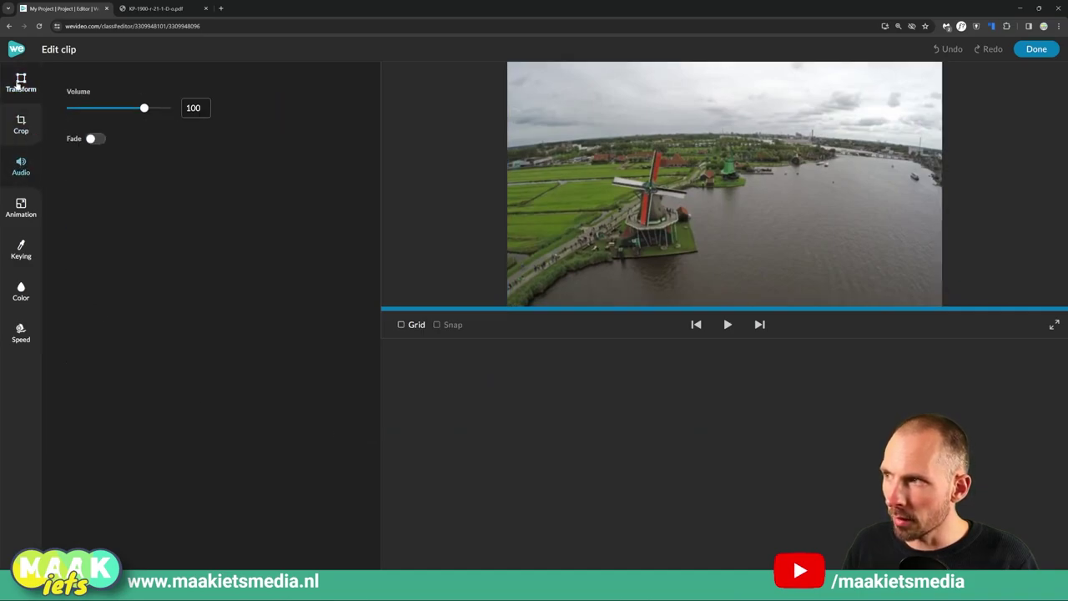
{"action": "left_click", "coordinate": [21, 83]}
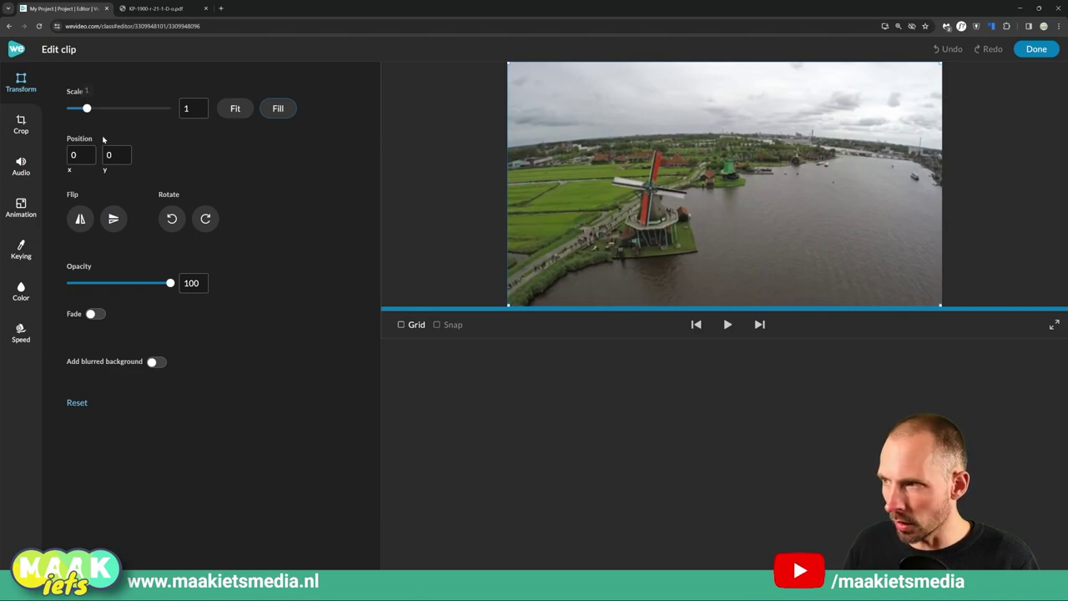
{"action": "left_click", "coordinate": [114, 219]}
{"action": "left_click", "coordinate": [114, 219]}
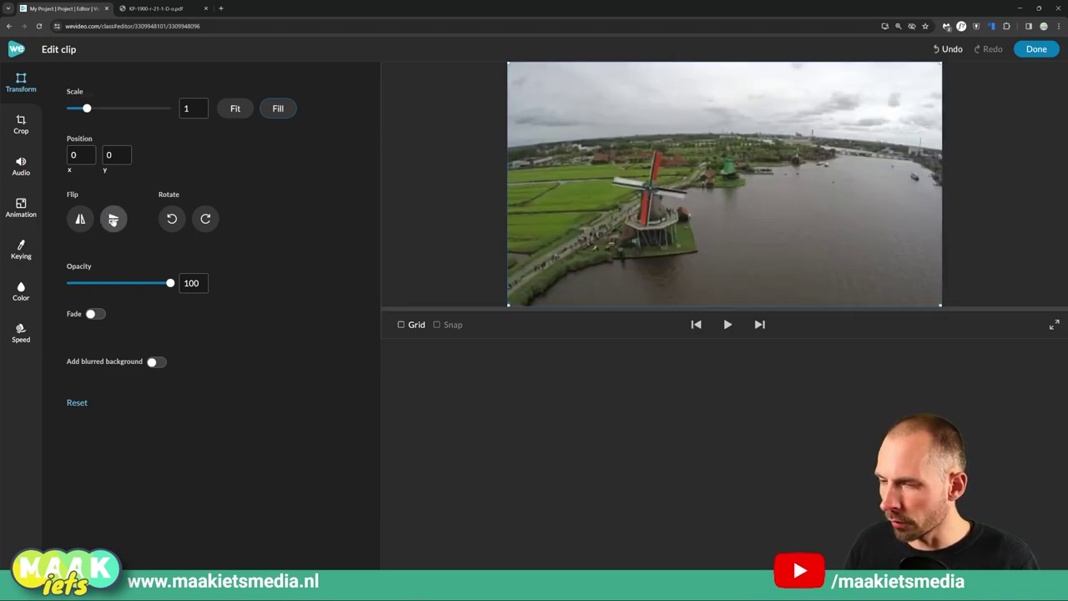
{"action": "left_click", "coordinate": [24, 125]}
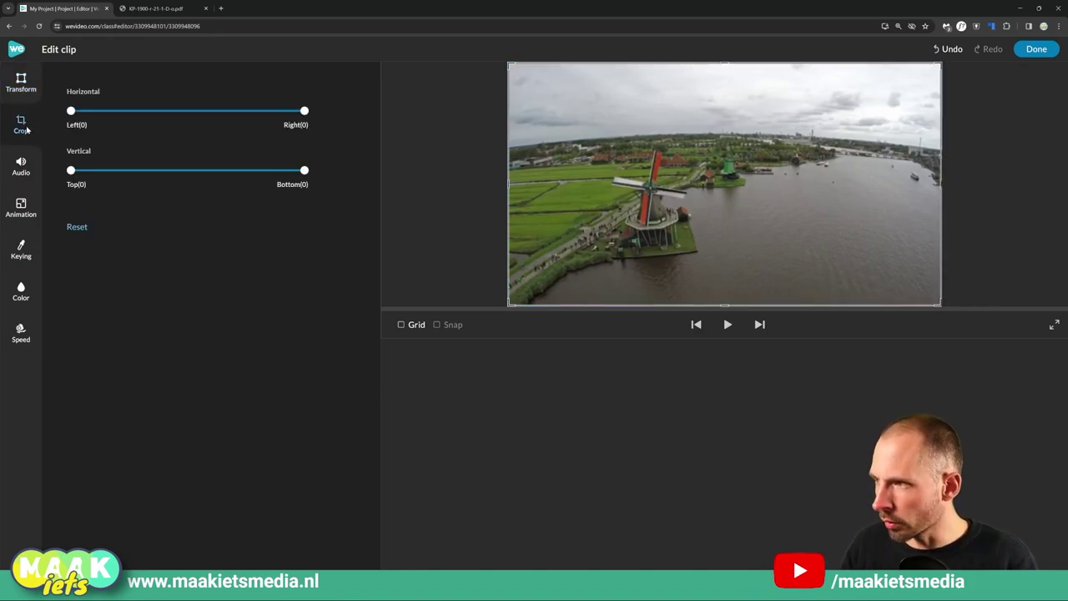
Step: Speed up filmfragment 1 to 3x over its full range, from 00:00:00 to 00:30:04
{"action": "left_click", "coordinate": [20, 334]}
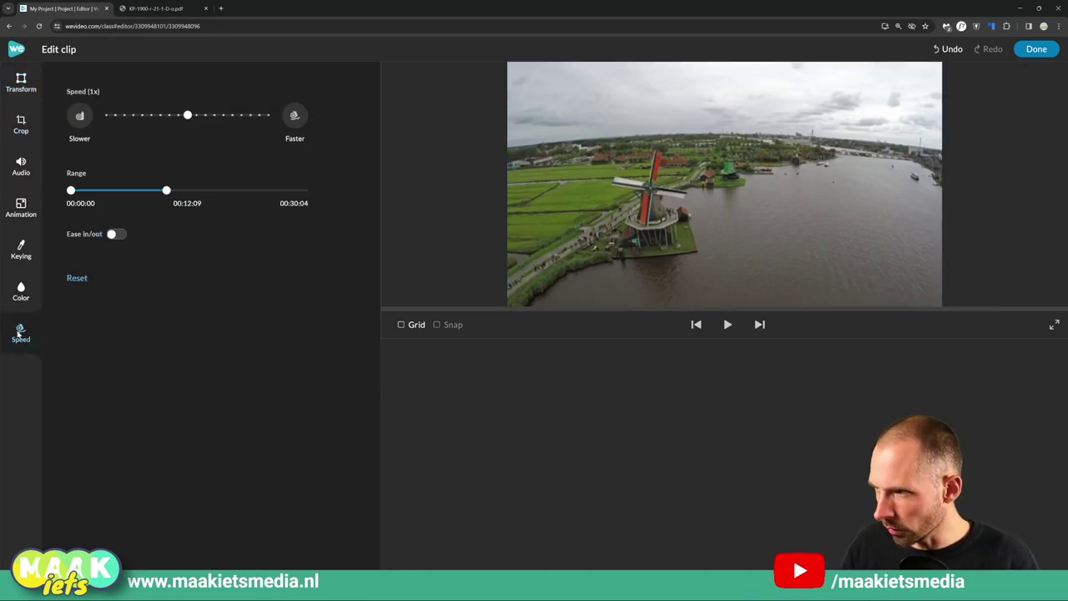
{"action": "left_click_drag", "start_coordinate": [167, 190], "coordinate": [389, 205]}
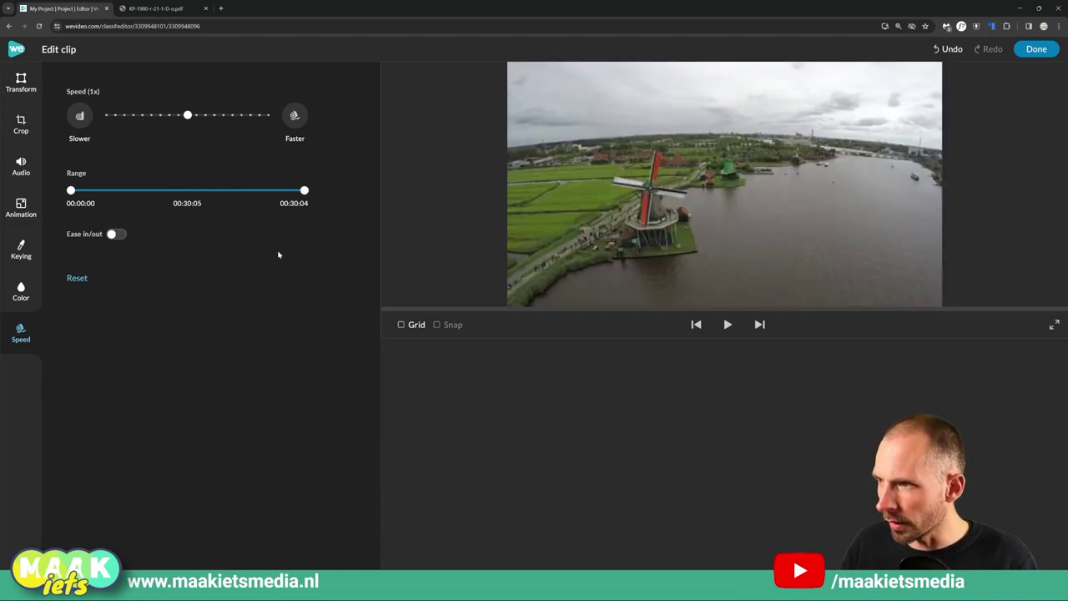
{"action": "mouse_move", "coordinate": [188, 115]}
{"action": "left_mouse_down"}
{"action": "mouse_move", "coordinate": [281, 126]}
{"action": "mouse_move", "coordinate": [204, 115]}
{"action": "left_mouse_up"}
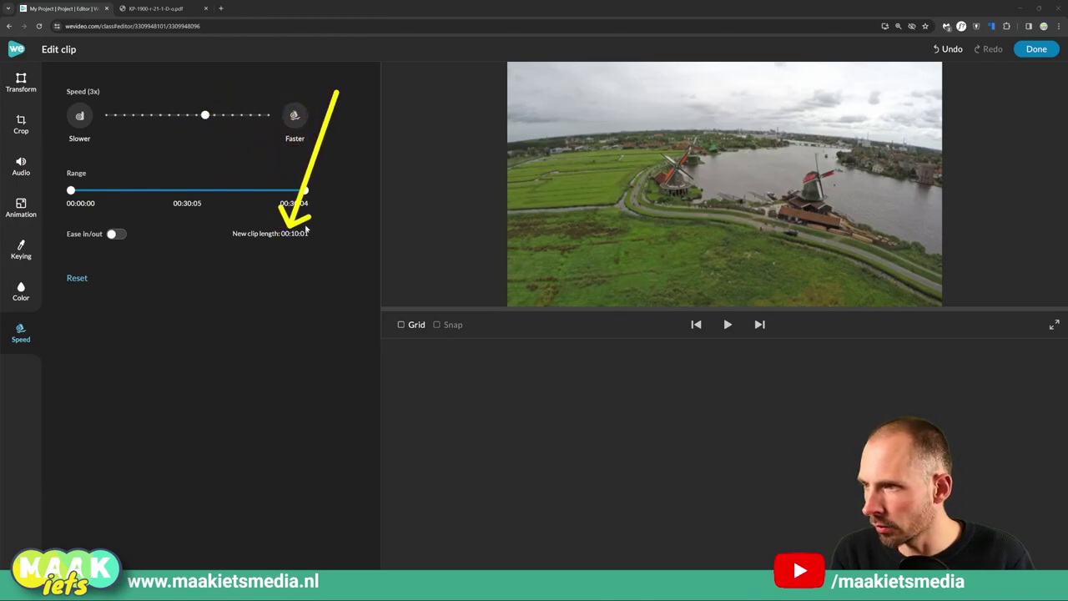
{"action": "left_click", "coordinate": [1035, 50]}
Step: Extend the sped-up filmfragment 1 to 10 seconds on Video 1 and move the following clips back against its end
{"action": "left_click_drag", "start_coordinate": [354, 442], "coordinate": [429, 443]}
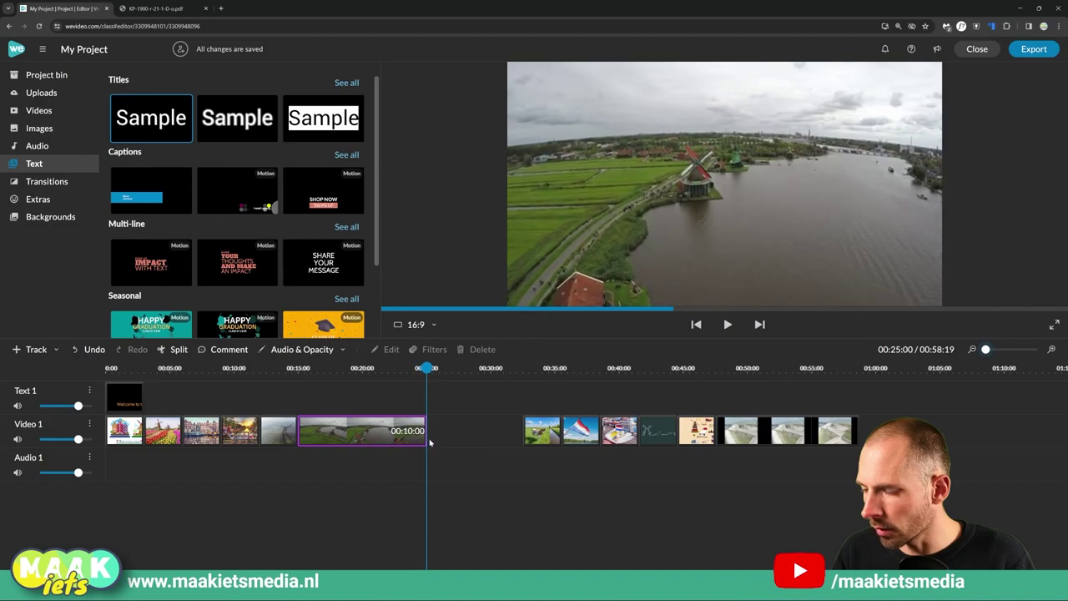
{"action": "key", "text": "space"}
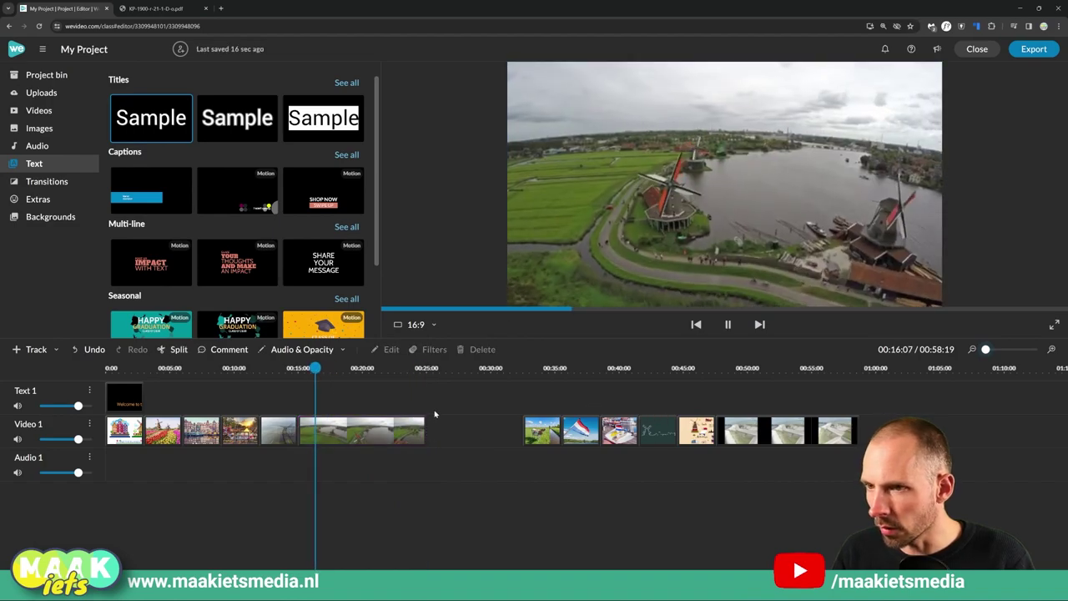
{"action": "key", "text": "space"}
{"action": "left_click_drag", "start_coordinate": [907, 392], "coordinate": [523, 448]}
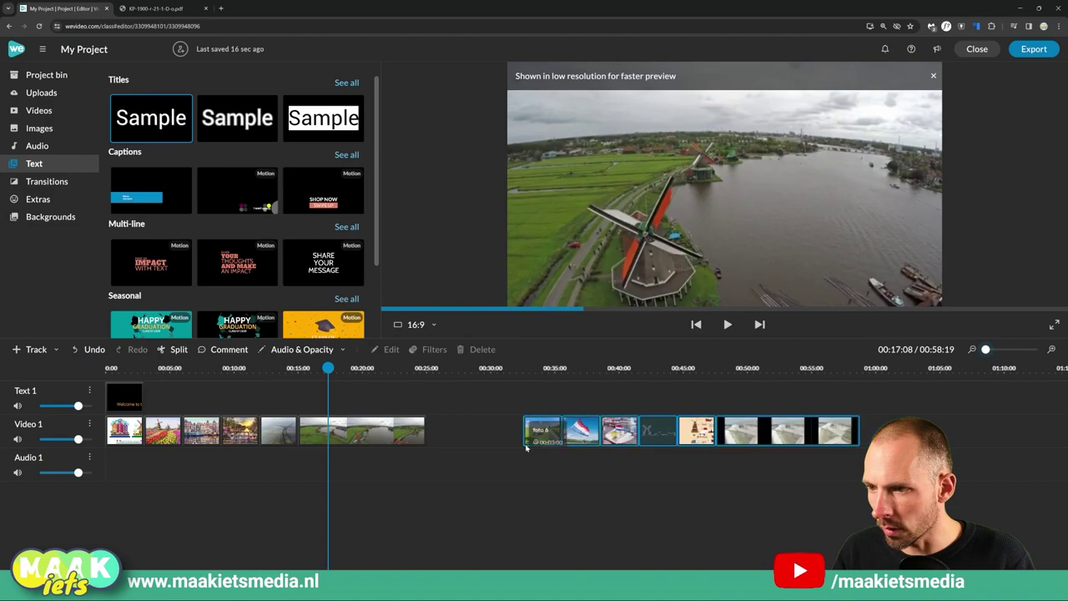
{"action": "left_click_drag", "start_coordinate": [662, 440], "coordinate": [566, 440]}
Step: Check the film's total duration at the end of the timeline and preview the sped-up filmfragment 1
{"action": "left_click_drag", "start_coordinate": [744, 369], "coordinate": [754, 368]}
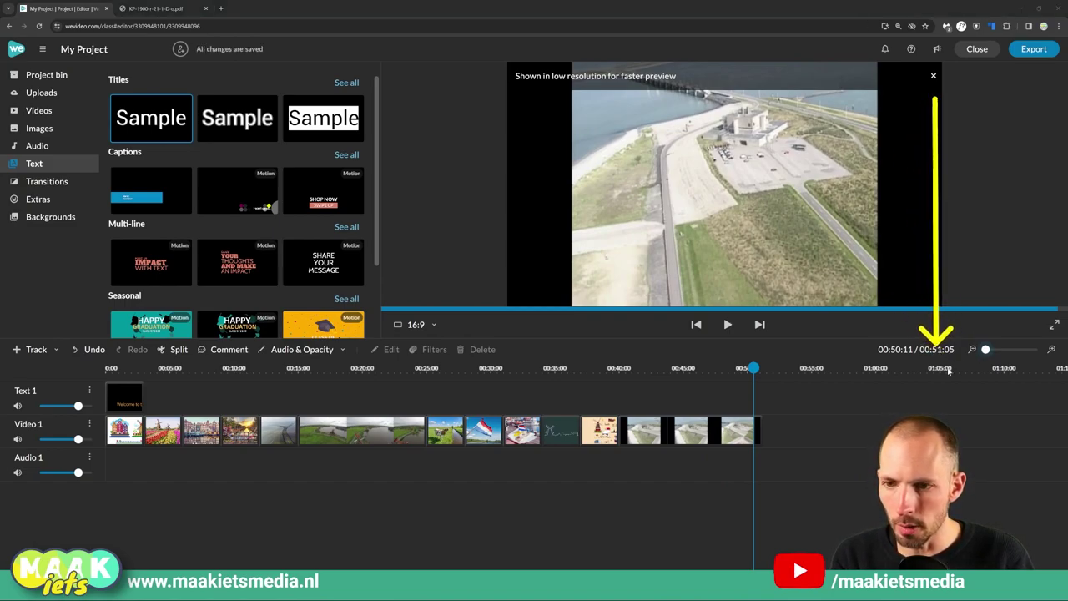
{"action": "left_click_drag", "start_coordinate": [759, 367], "coordinate": [314, 367]}
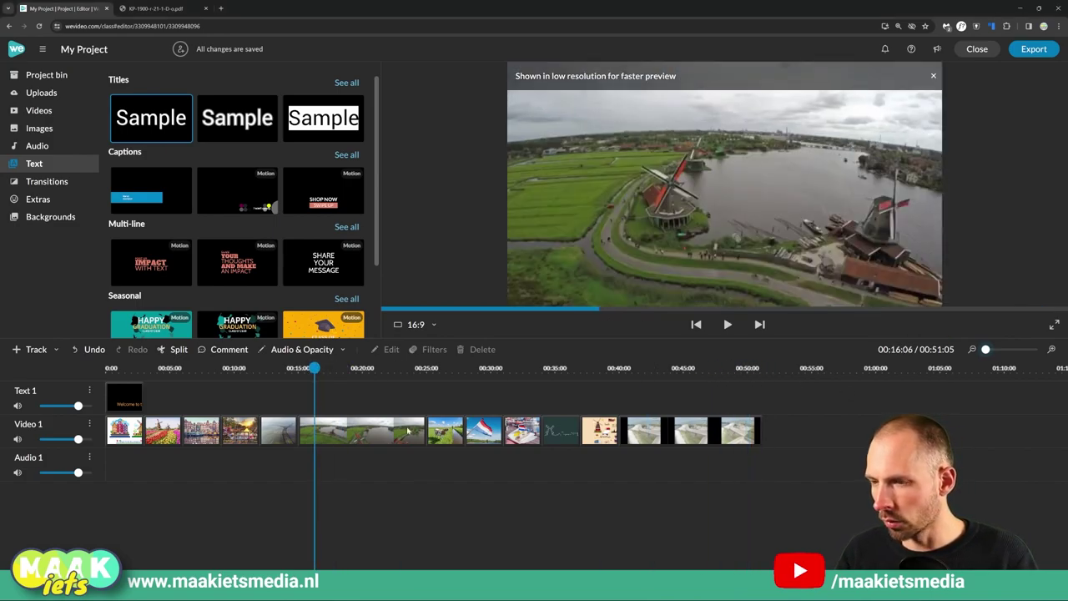
{"action": "key", "text": "space"}
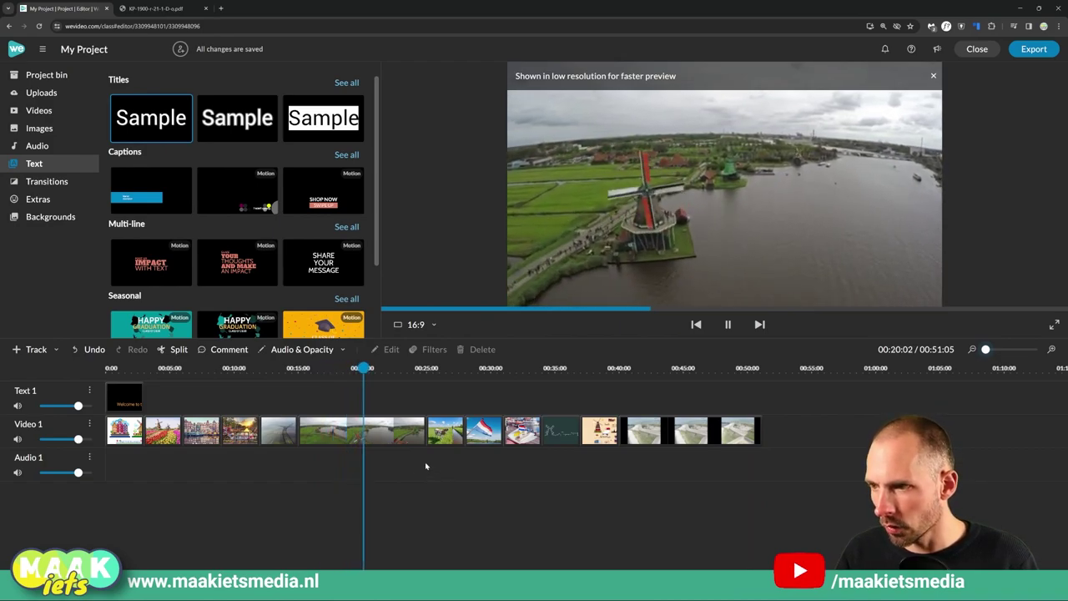
{"action": "left_click", "coordinate": [394, 440]}
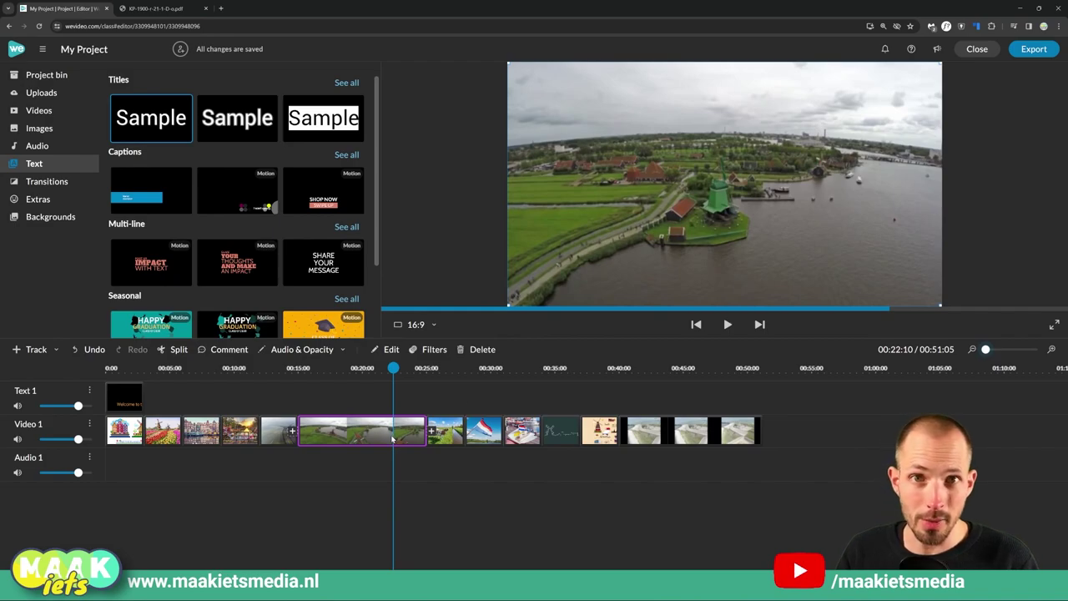
Step: In the exam PDF, copy filmfragment 1's caption 'The Zaanse Schans: here you can find authentic mills and houses from the 17th and 18th century.'
{"action": "key", "text": "ctrl+Tab"}
{"action": "left_click_drag", "start_coordinate": [304, 183], "coordinate": [643, 183]}
{"action": "left_click_drag", "start_coordinate": [304, 202], "coordinate": [542, 222]}
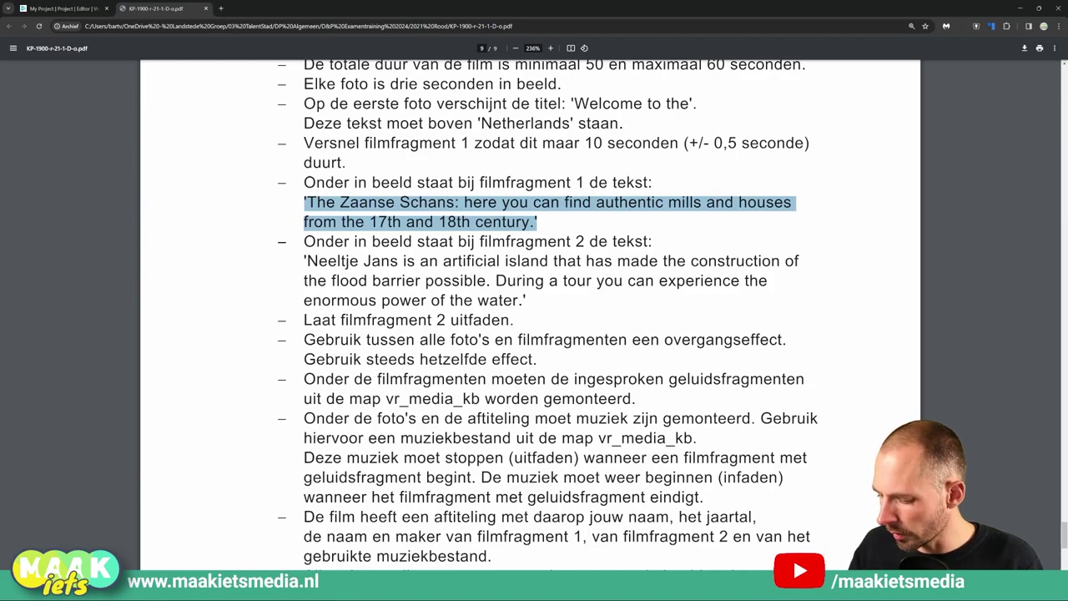
Step: Back in WeVideo, paste a copy of the Welcome to the title on Text 1 above filmfragment 1, starting at about 17 seconds
{"action": "key", "text": "ctrl+Tab"}
{"action": "left_click", "coordinate": [347, 389]}
{"action": "left_click", "coordinate": [125, 401]}
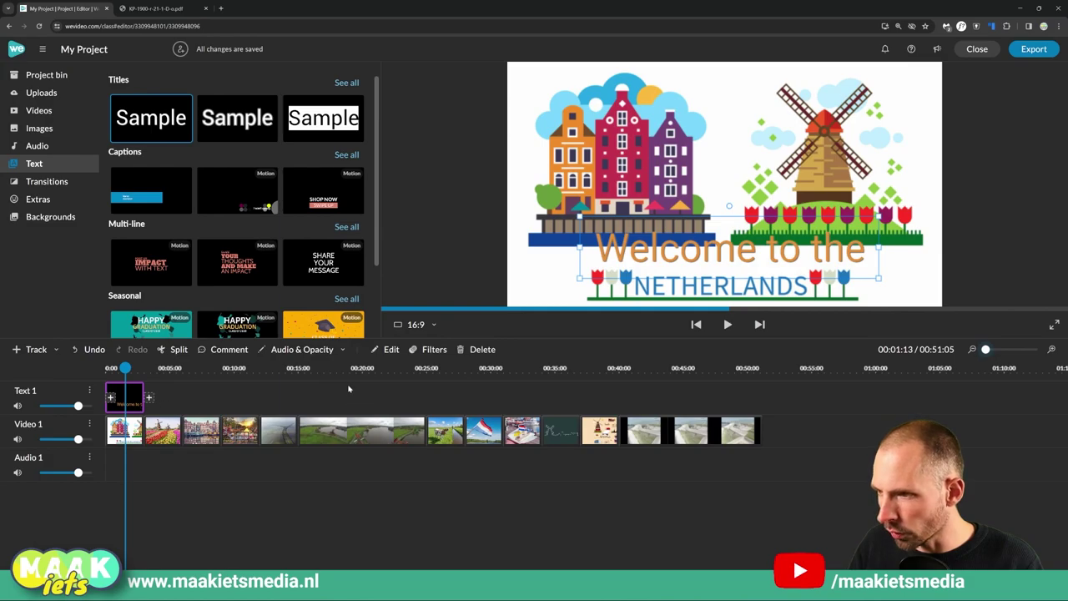
{"action": "left_click", "coordinate": [264, 371]}
{"action": "left_click_drag", "start_coordinate": [268, 374], "coordinate": [329, 373]}
{"action": "key", "text": "ctrl+v"}
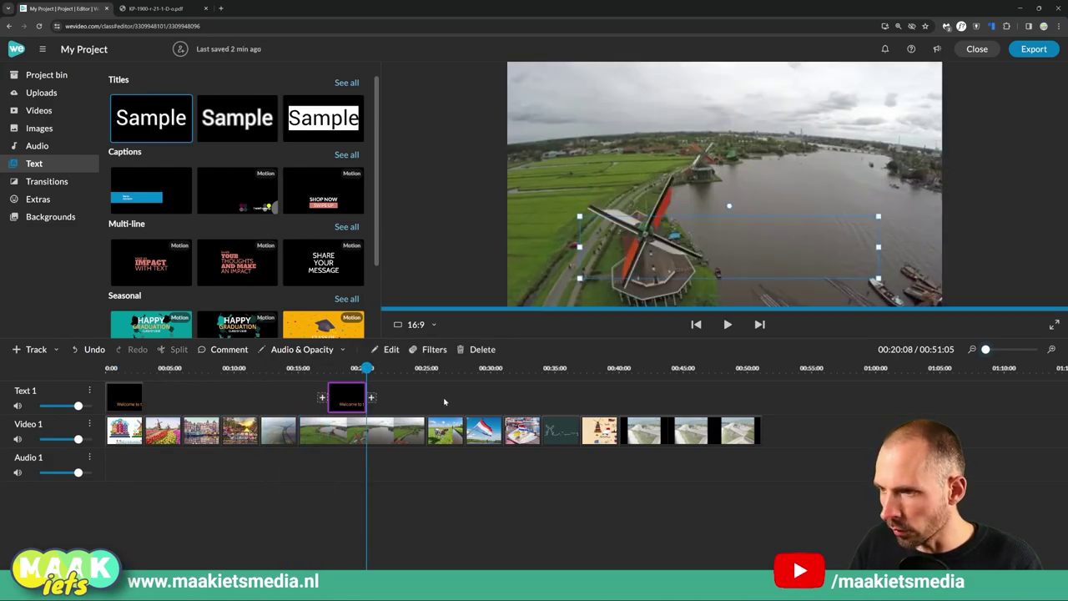
Step: Stretch the copied title over filmfragment 1 from 15 to 25 seconds and replace its text with the Zaanse Schans caption copied from the exam PDF
{"action": "left_click_drag", "start_coordinate": [367, 408], "coordinate": [422, 408]}
{"action": "left_click_drag", "start_coordinate": [330, 408], "coordinate": [292, 407]}
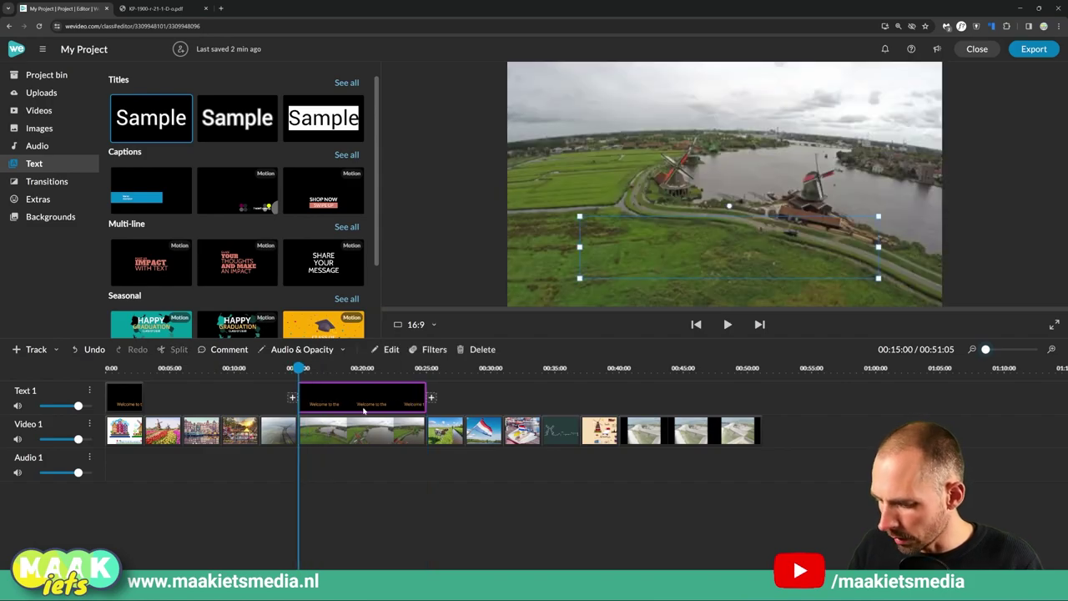
{"action": "key", "text": "ctrl+Tab"}
{"action": "left_click_drag", "start_coordinate": [535, 222], "coordinate": [307, 203]}
{"action": "key", "text": "ctrl+c"}
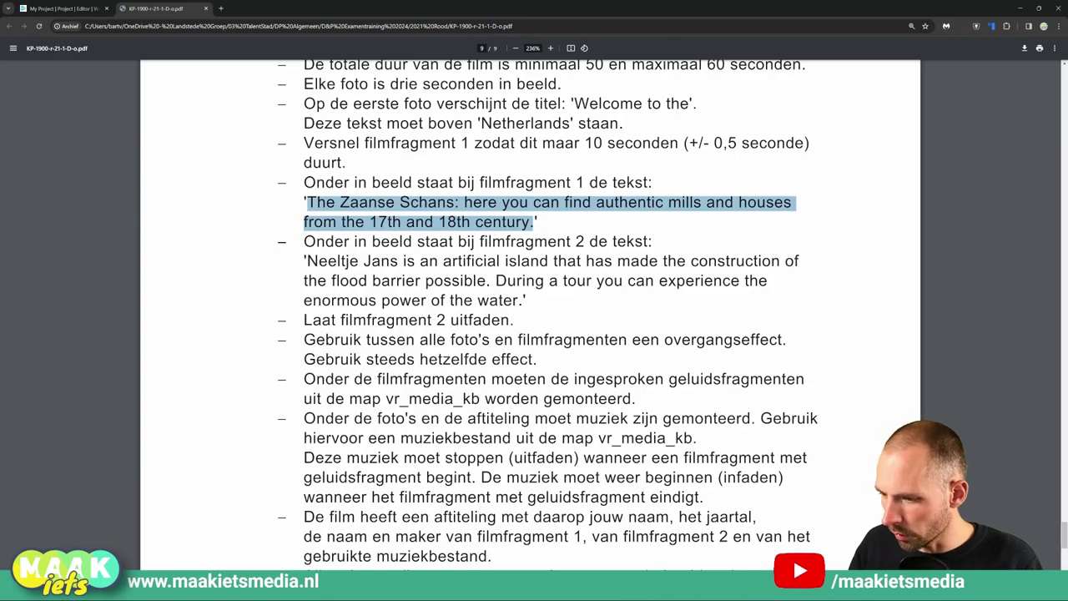
{"action": "key", "text": "ctrl+Tab"}
{"action": "double_click", "coordinate": [396, 398]}
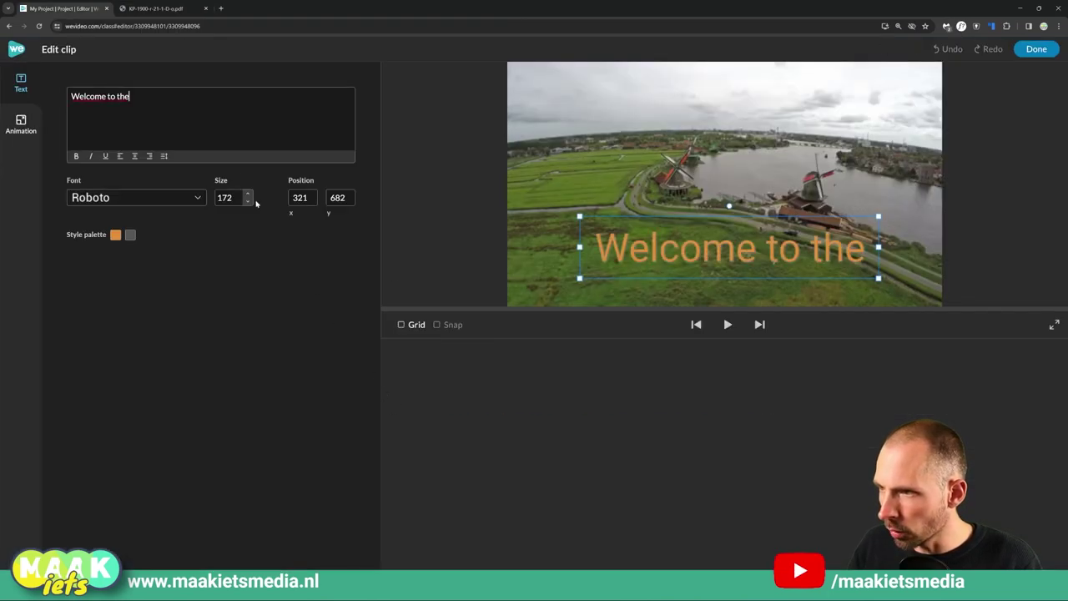
{"action": "left_click_drag", "start_coordinate": [130, 96], "coordinate": [70, 96]}
{"action": "key", "text": "ctrl+v"}
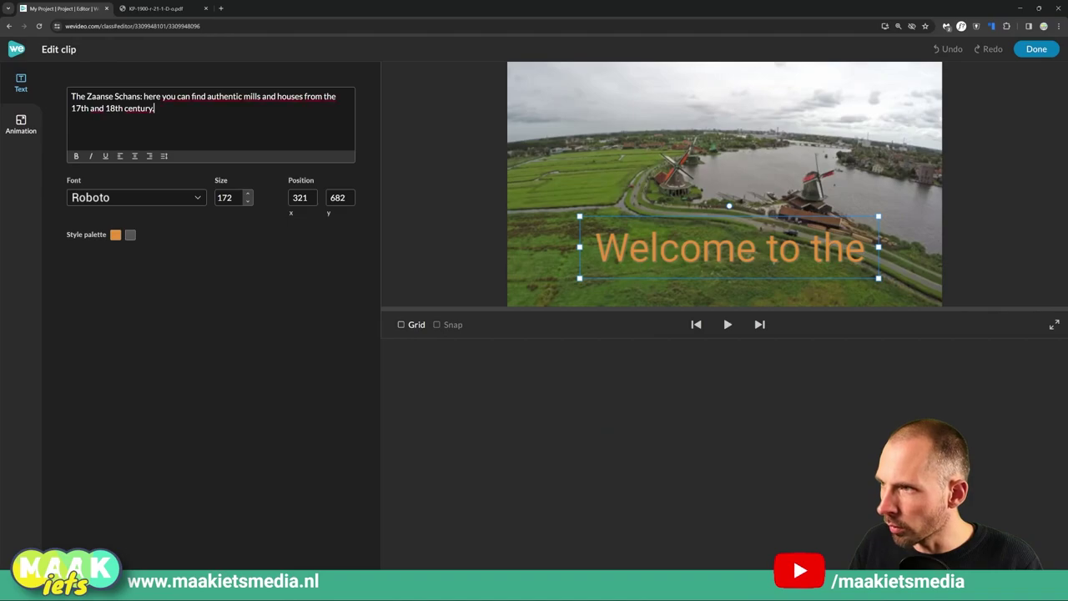
Step: Set the Zaanse Schans caption's text size to 80 and place it over the lower part of the picture
{"action": "left_click_drag", "start_coordinate": [696, 249], "coordinate": [681, 136]}
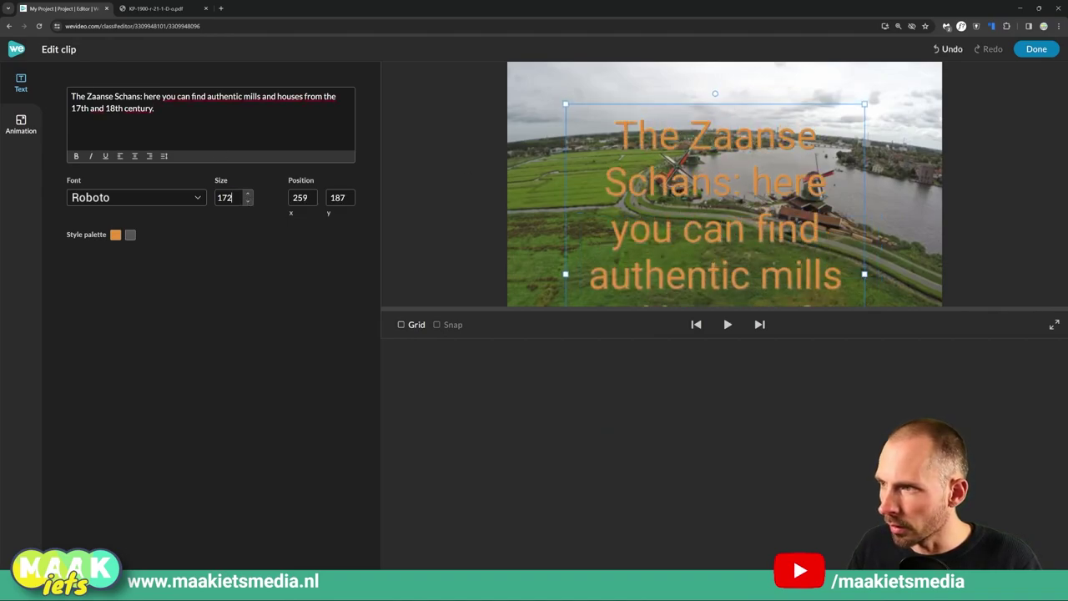
{"action": "left_click_drag", "start_coordinate": [230, 198], "coordinate": [192, 199]}
{"action": "type", "text": "80"}
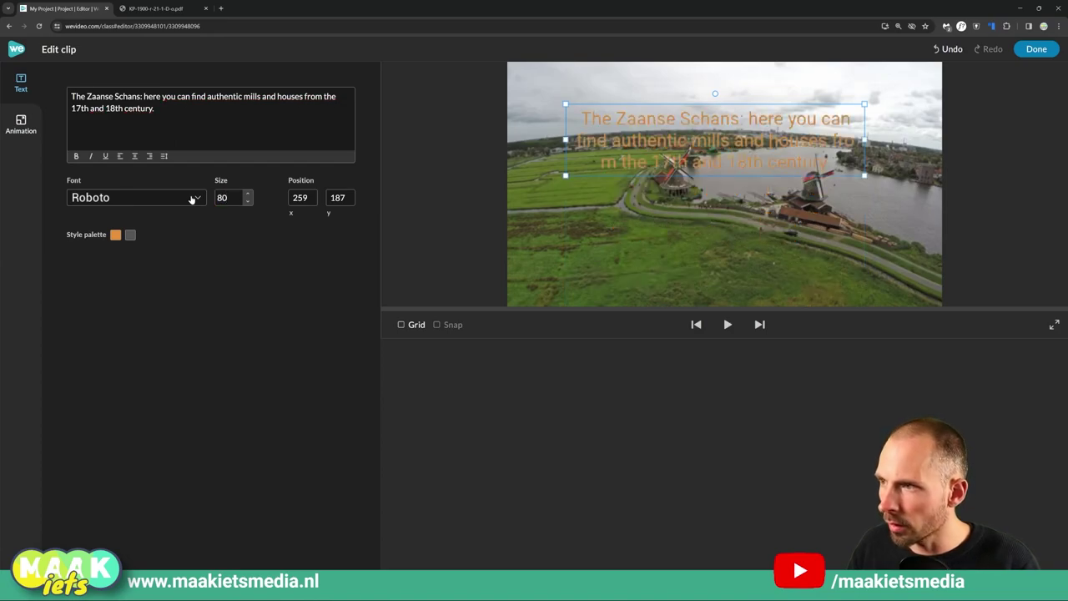
{"action": "left_click_drag", "start_coordinate": [686, 152], "coordinate": [681, 255]}
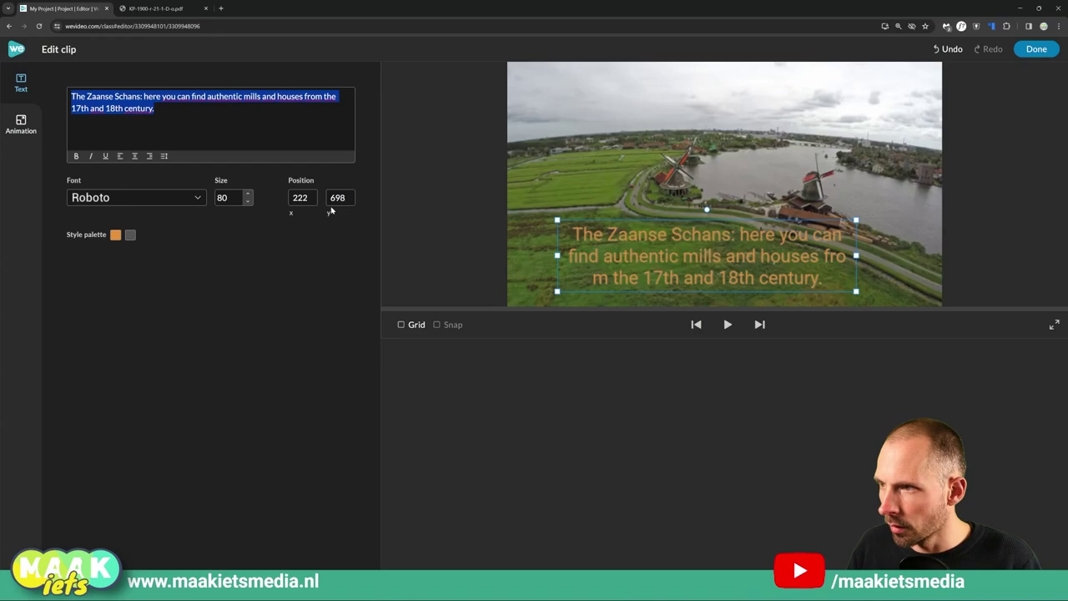
Step: Change the Zaanse Schans caption's font to Alfa Slab One, widen its text box, centre it low in the picture and finish editing
{"action": "left_click", "coordinate": [112, 201]}
{"action": "left_click", "coordinate": [114, 268]}
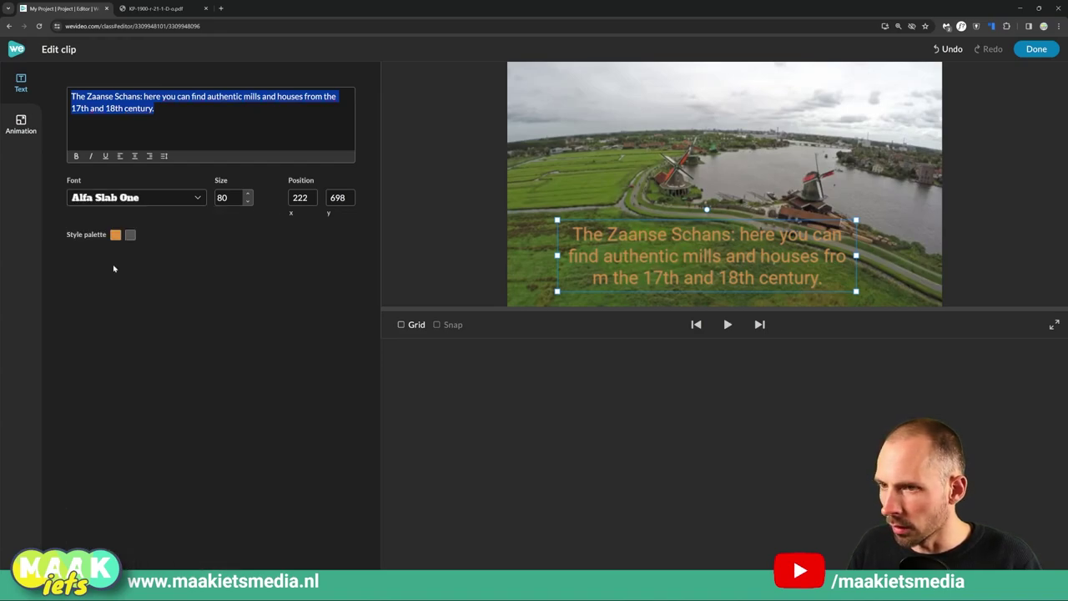
{"action": "left_click_drag", "start_coordinate": [790, 261], "coordinate": [790, 238]}
{"action": "left_click_drag", "start_coordinate": [857, 250], "coordinate": [913, 251]}
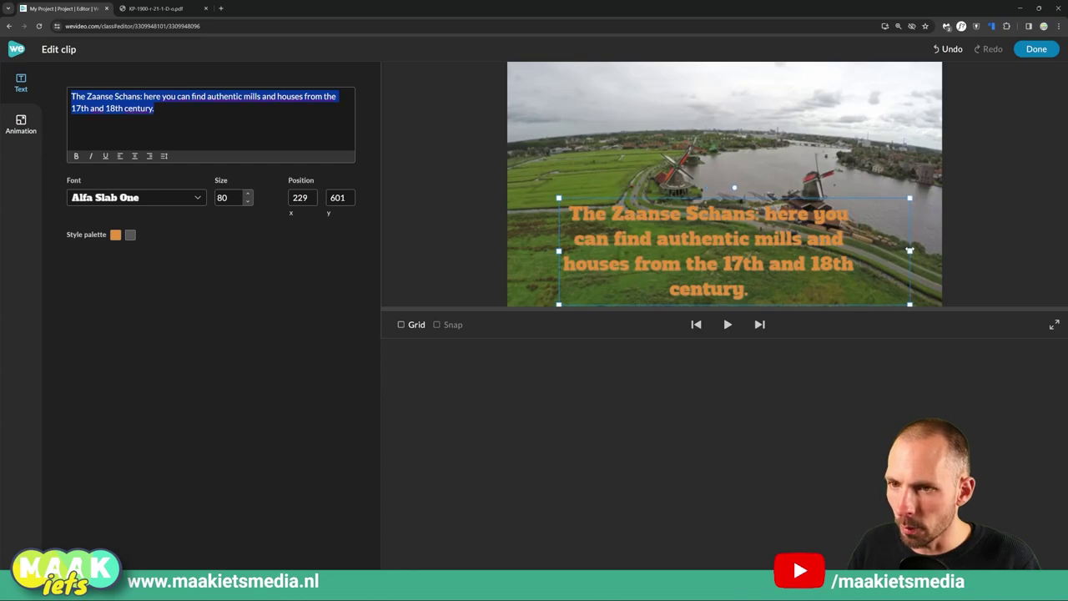
{"action": "left_click_drag", "start_coordinate": [827, 241], "coordinate": [796, 248]}
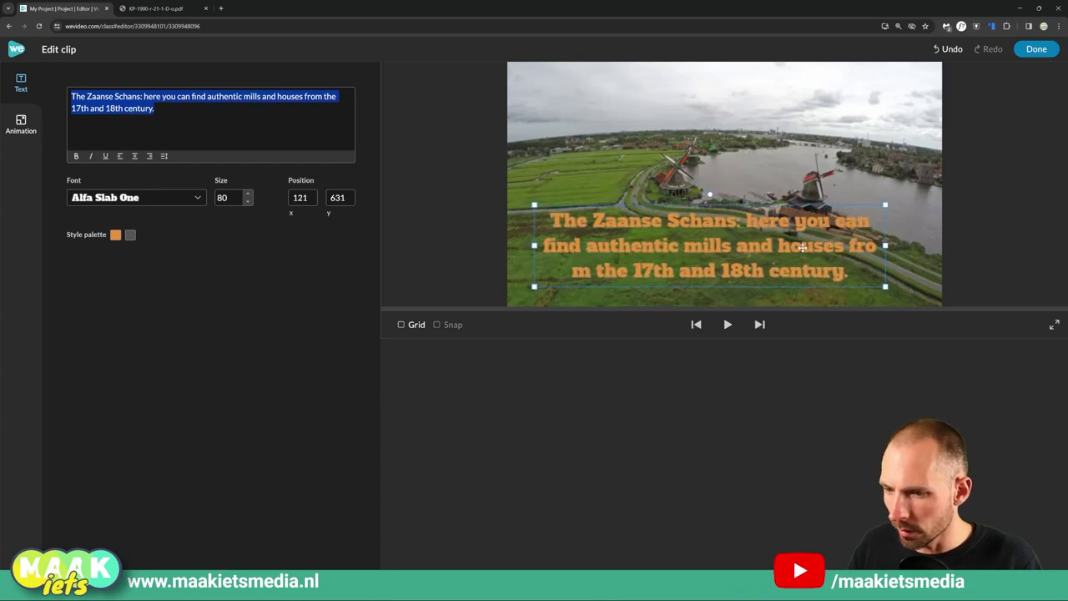
{"action": "key", "text": "ctrl+Tab"}
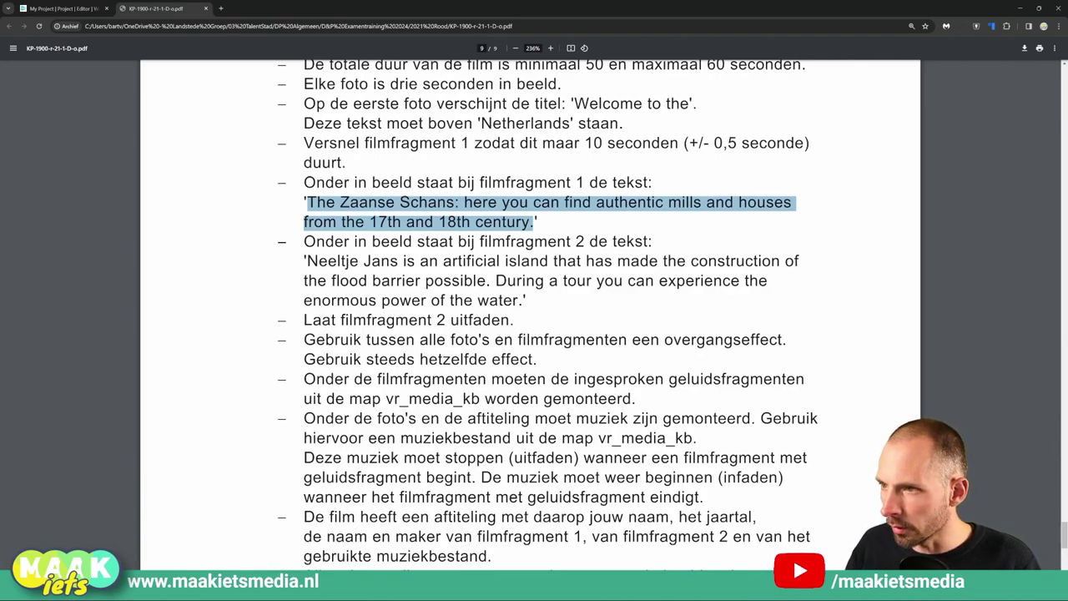
{"action": "key", "text": "ctrl+Tab"}
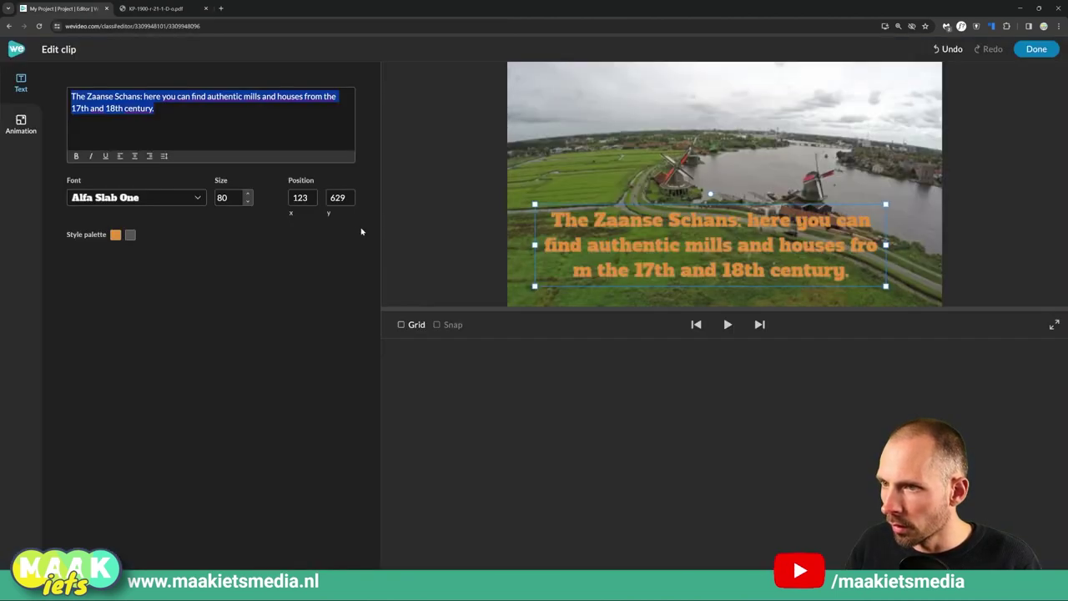
{"action": "left_click", "coordinate": [1037, 48]}
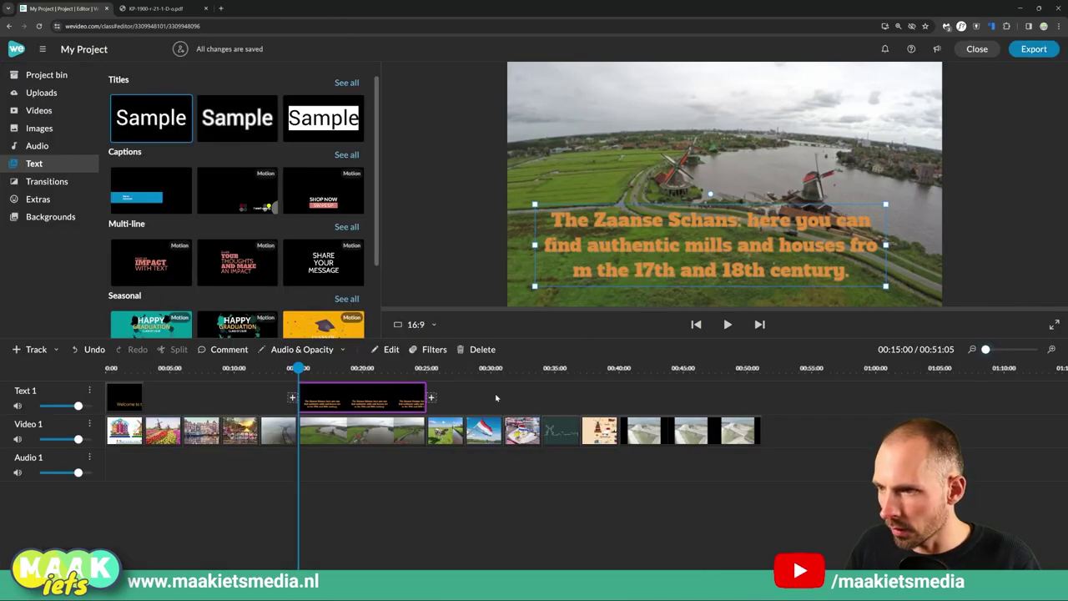
Step: Look up filmfragment 2's caption requirement in the exam PDF and, in WeVideo, place a copy of the Zaanse Schans caption over filmfragment 2's full length
{"action": "key", "text": "ctrl+Tab"}
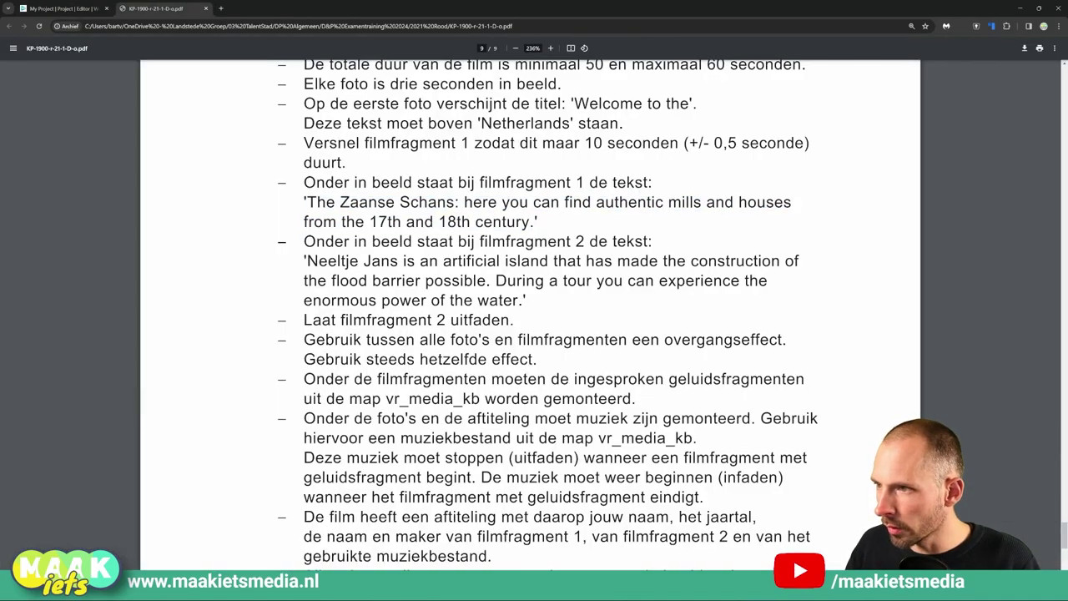
{"action": "scroll", "coordinate": [566, 315], "scroll_direction": "down", "scroll_amount": 1}
{"action": "left_click_drag", "start_coordinate": [304, 200], "coordinate": [636, 200]}
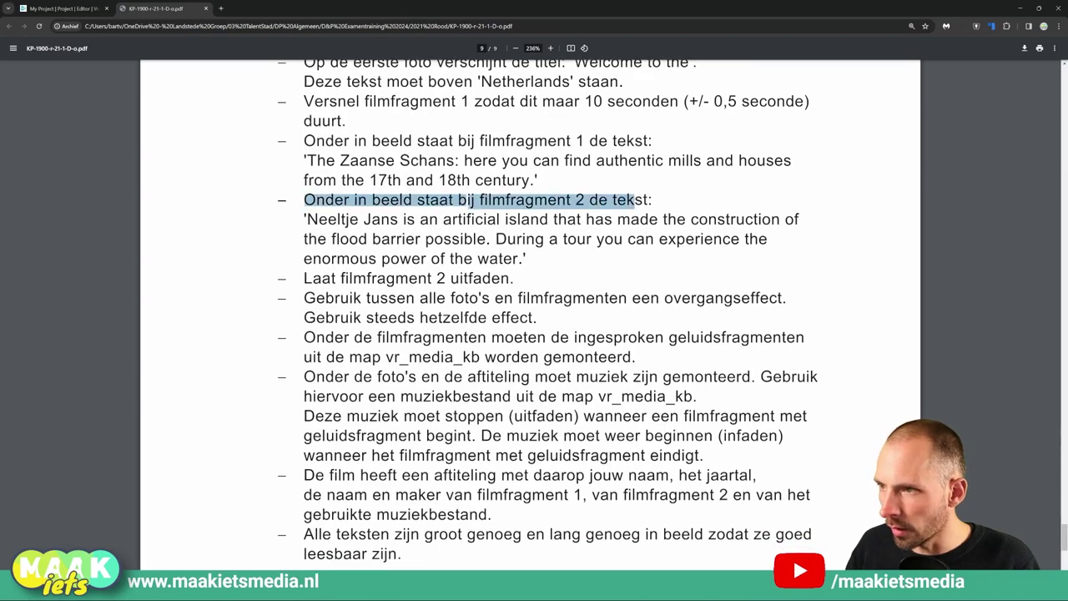
{"action": "left_click", "coordinate": [306, 219]}
{"action": "key", "text": "ctrl+Tab"}
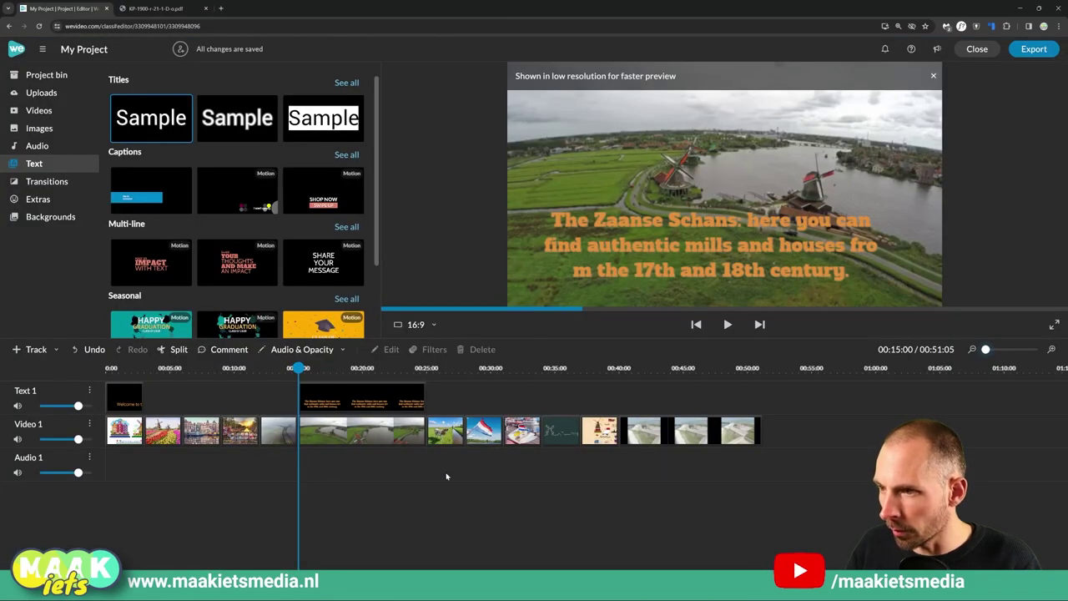
{"action": "left_click", "coordinate": [396, 399]}
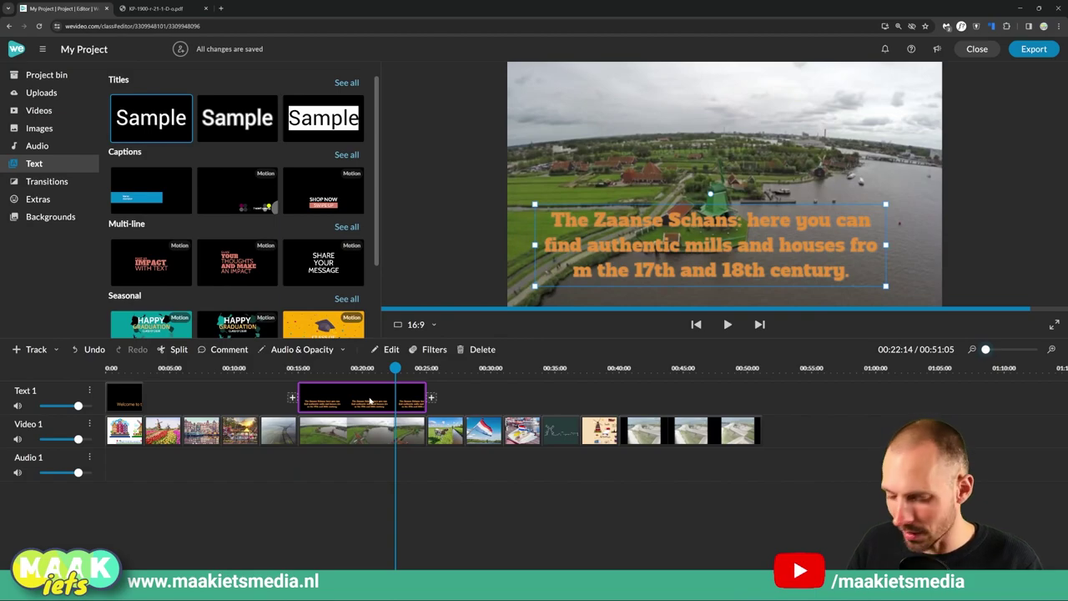
{"action": "left_click", "coordinate": [619, 368]}
{"action": "key", "text": "ctrl+v"}
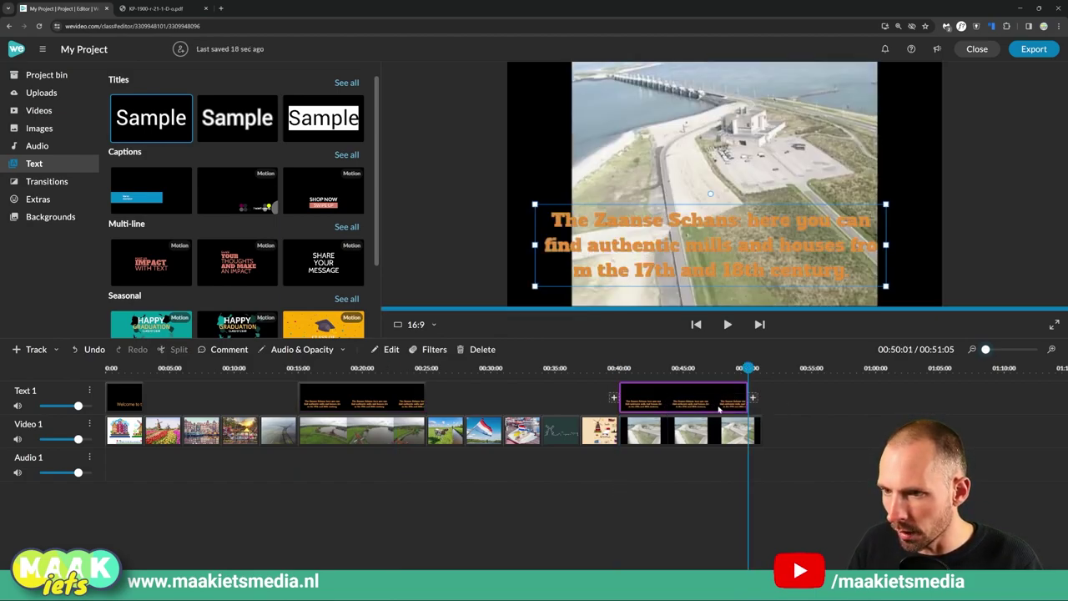
{"action": "left_click_drag", "start_coordinate": [752, 407], "coordinate": [763, 407]}
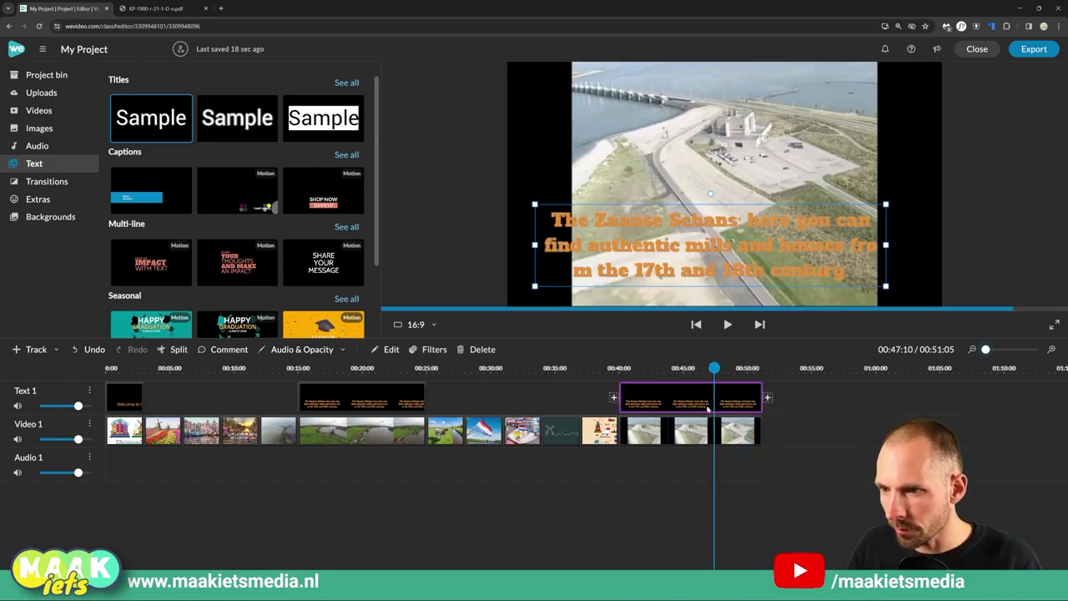
Step: Copy the Neeltje Jans caption from the exam PDF and replace the text above filmfragment 2 in WeVideo with it, without the opening quotation mark
{"action": "key", "text": "ctrl+Tab"}
{"action": "left_click_drag", "start_coordinate": [303, 219], "coordinate": [519, 258]}
{"action": "key", "text": "ctrl+c"}
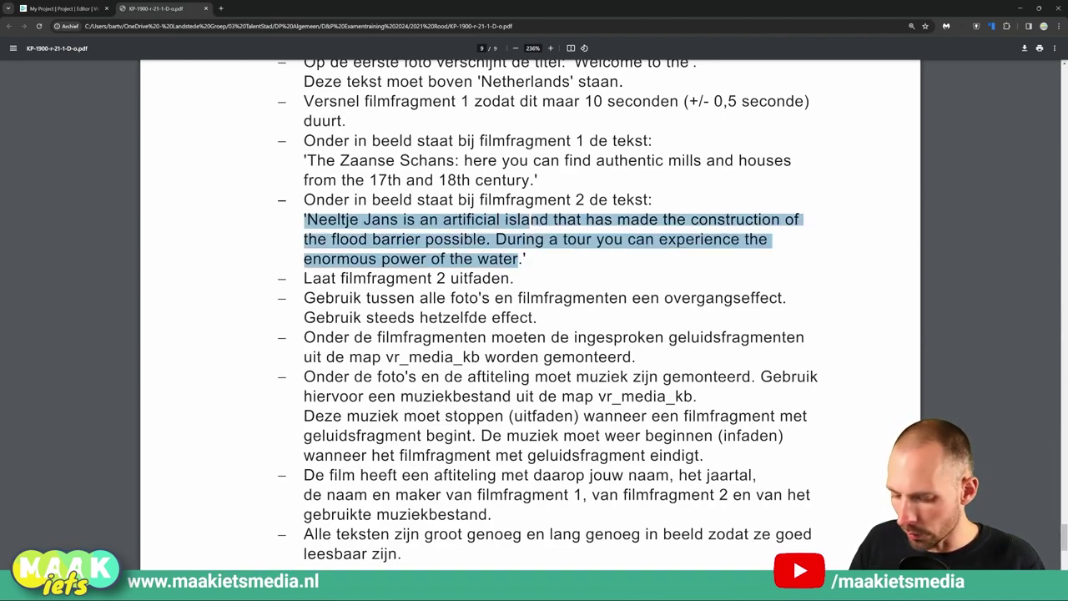
{"action": "key", "text": "ctrl+Tab"}
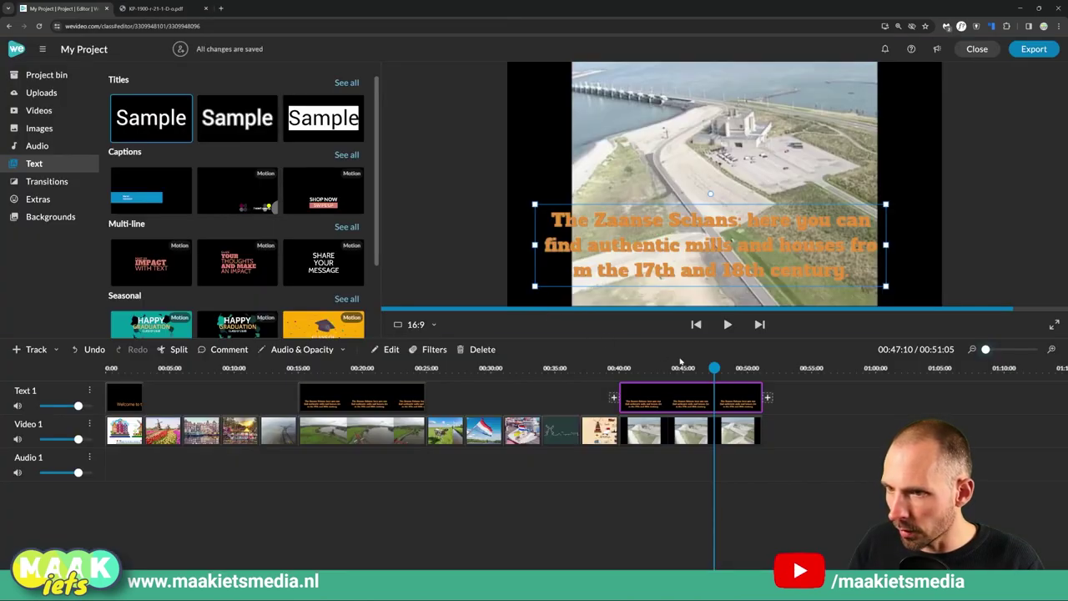
{"action": "double_click", "coordinate": [678, 403]}
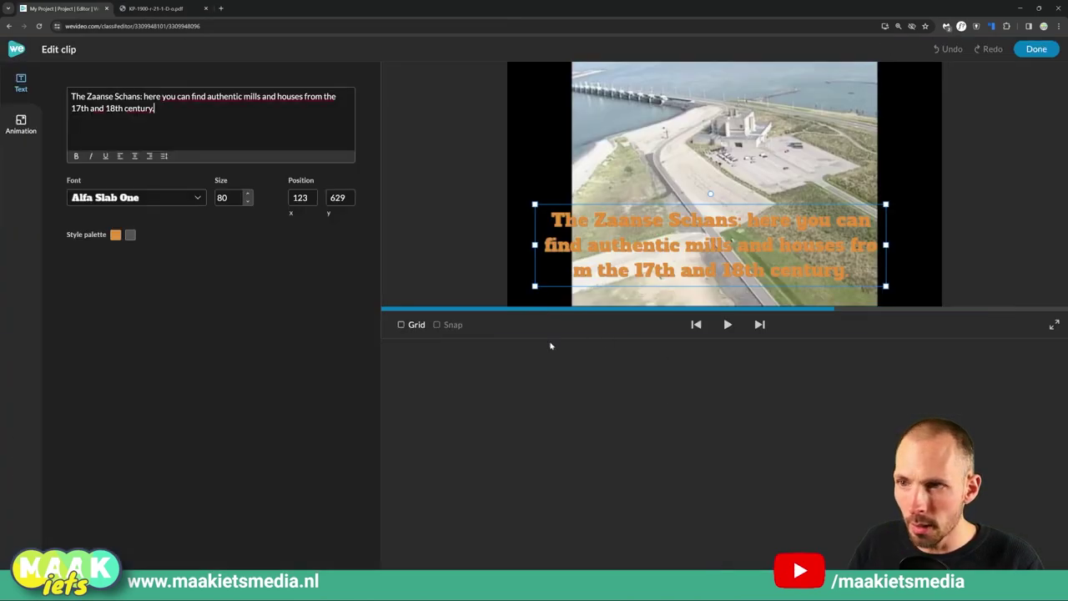
{"action": "left_click_drag", "start_coordinate": [155, 109], "coordinate": [61, 93]}
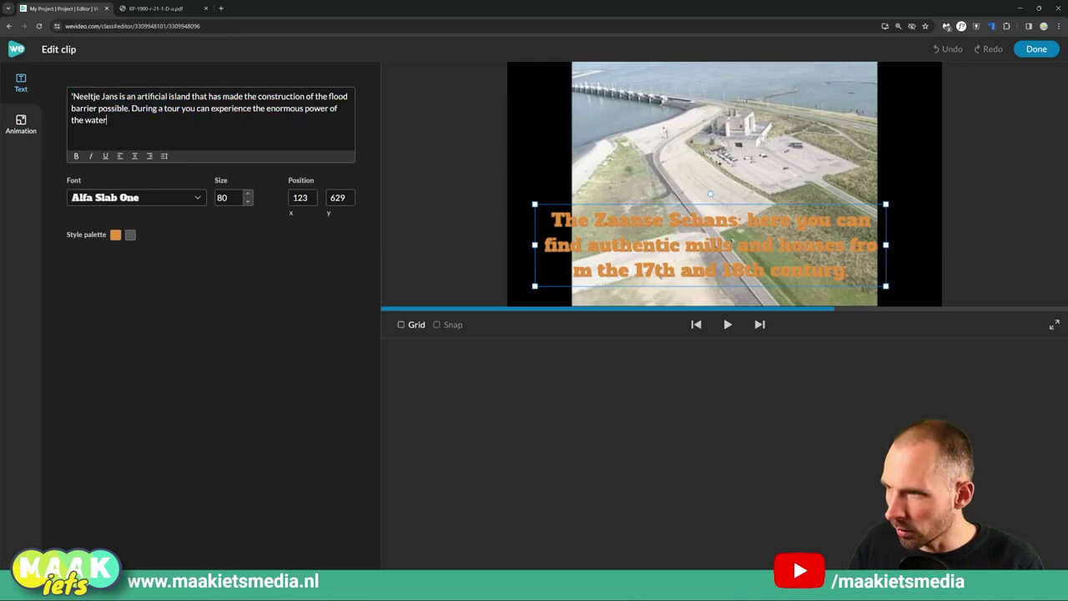
{"action": "key", "text": "ctrl+v"}
{"action": "key", "text": "BackSpace"}
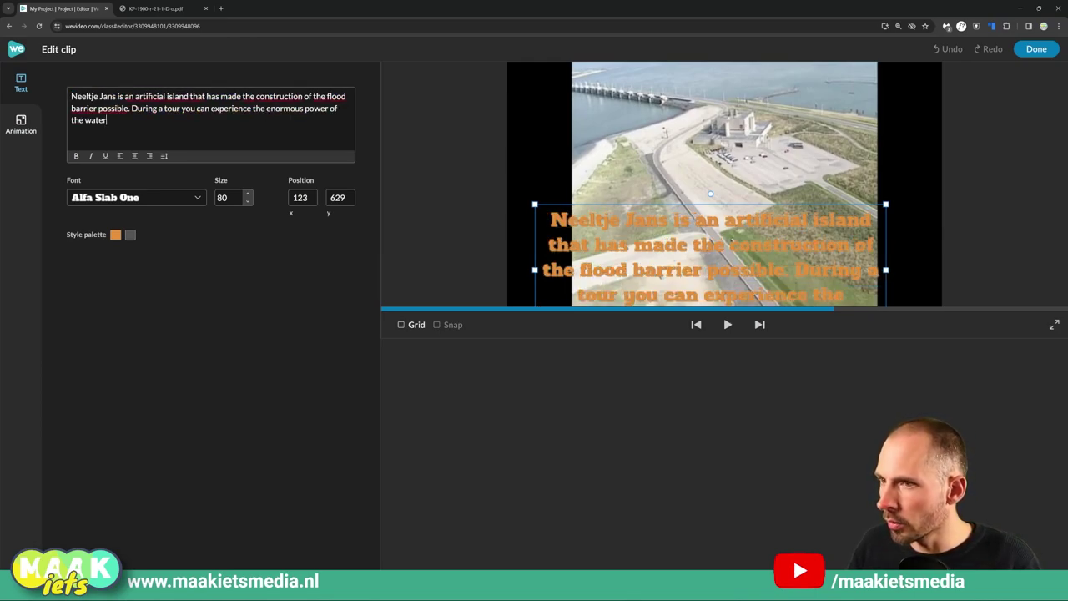
Step: Widen the Neeltje Jans caption's text box, set its text size to 50, place it low in the picture and finish editing
{"action": "left_click_drag", "start_coordinate": [783, 246], "coordinate": [783, 206]}
{"action": "mouse_move", "coordinate": [884, 229]}
{"action": "left_mouse_down"}
{"action": "mouse_move", "coordinate": [916, 230]}
{"action": "mouse_move", "coordinate": [905, 231]}
{"action": "left_mouse_up"}
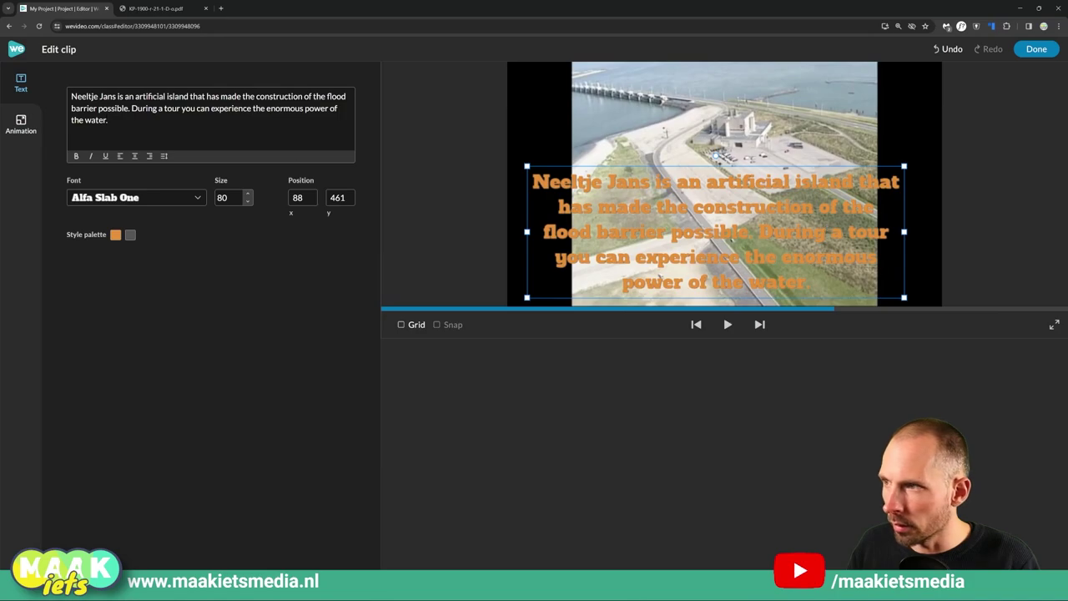
{"action": "left_click_drag", "start_coordinate": [229, 199], "coordinate": [212, 202]}
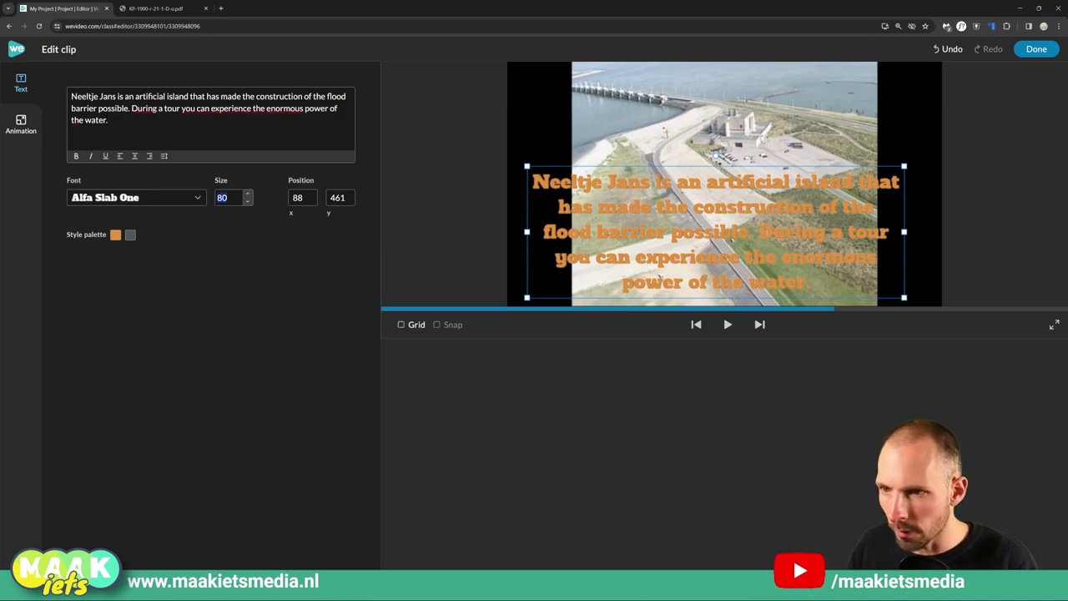
{"action": "type", "text": "50"}
{"action": "left_click_drag", "start_coordinate": [675, 201], "coordinate": [679, 269]}
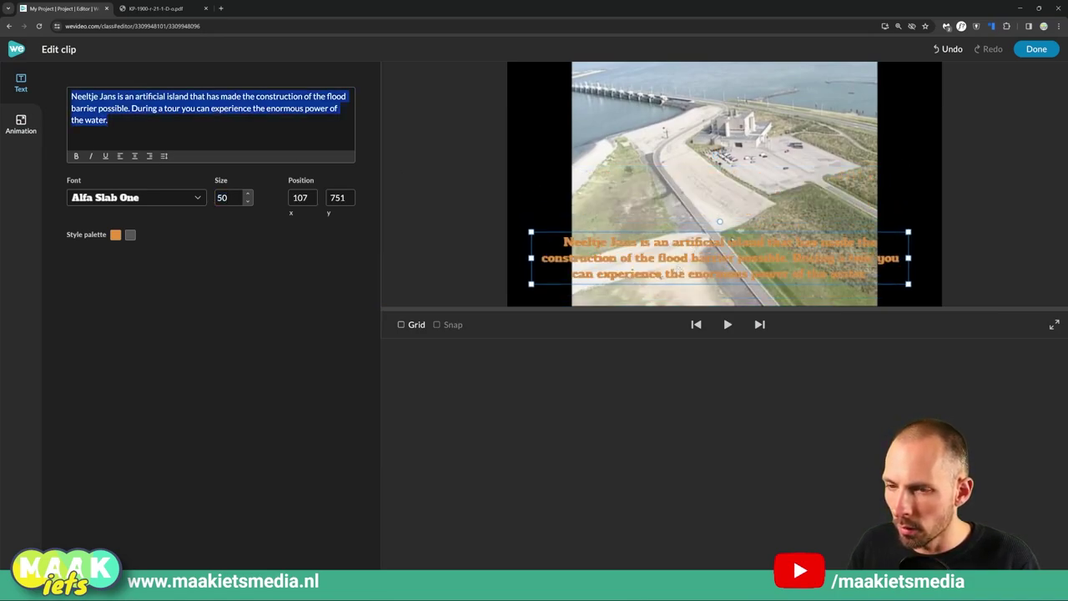
{"action": "left_click", "coordinate": [1036, 49]}
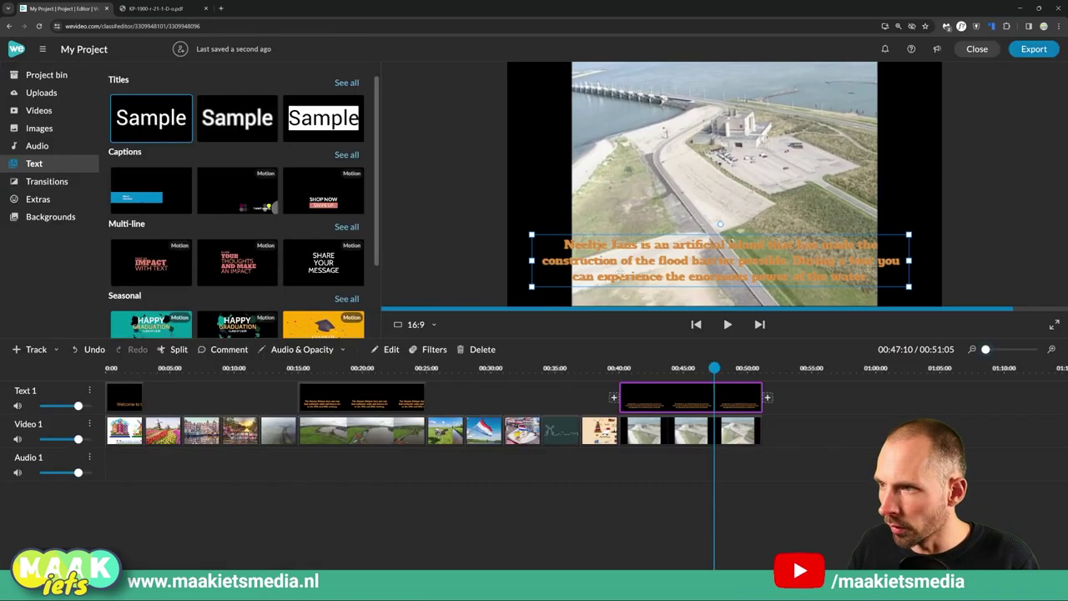
Step: Look up filmfragment 2's fade requirement in the exam PDF and, in WeVideo, fade its opacity out over about the last 3.5 seconds
{"action": "key", "text": "ctrl+Tab"}
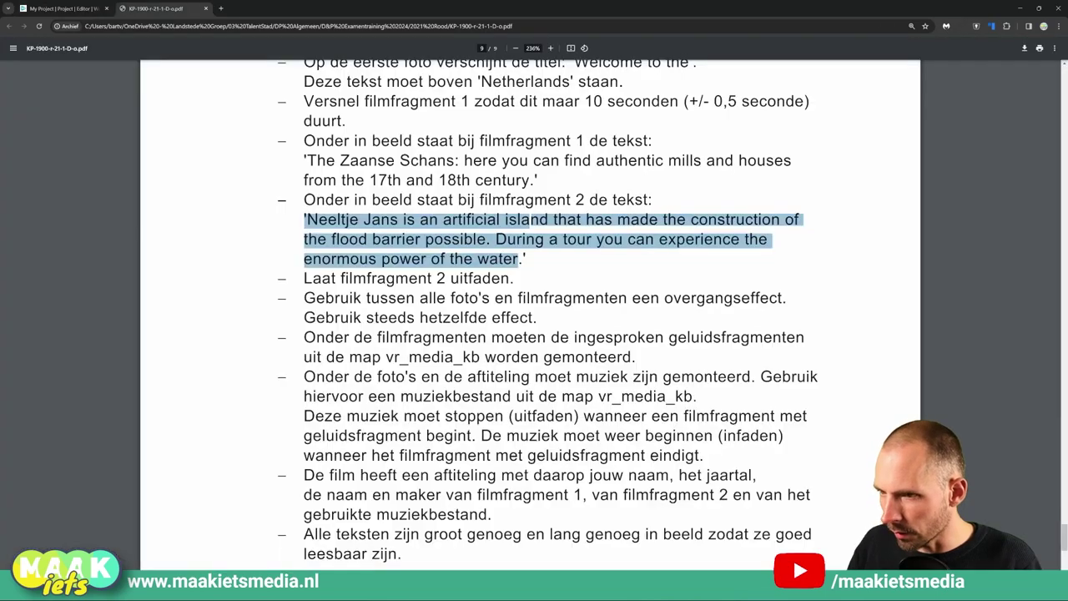
{"action": "left_click", "coordinate": [572, 277]}
{"action": "left_click_drag", "start_coordinate": [304, 279], "coordinate": [509, 278]}
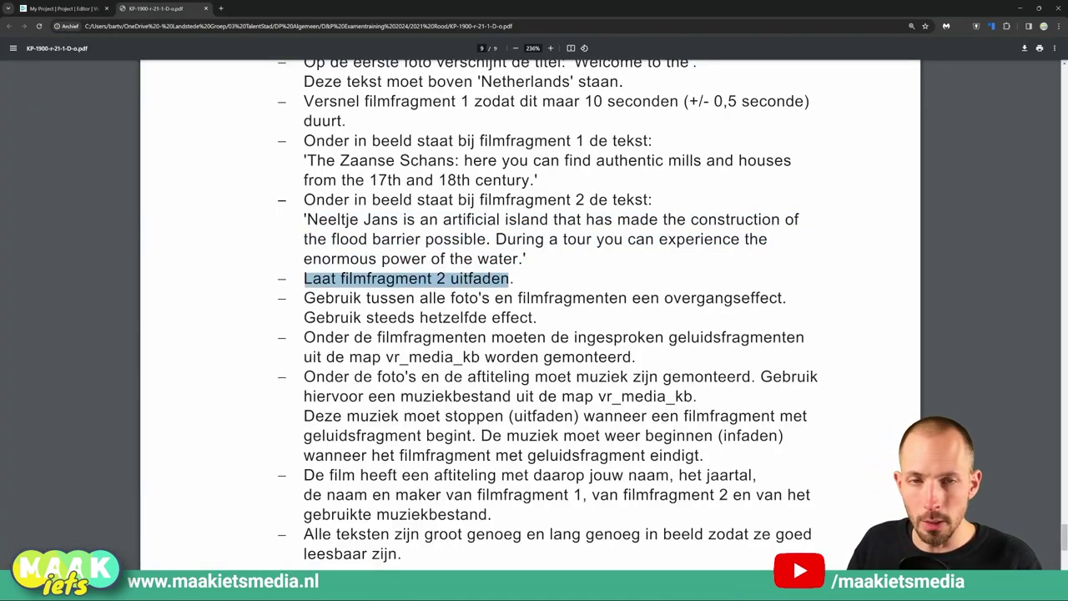
{"action": "key", "text": "ctrl+Tab"}
{"action": "left_click", "coordinate": [737, 430]}
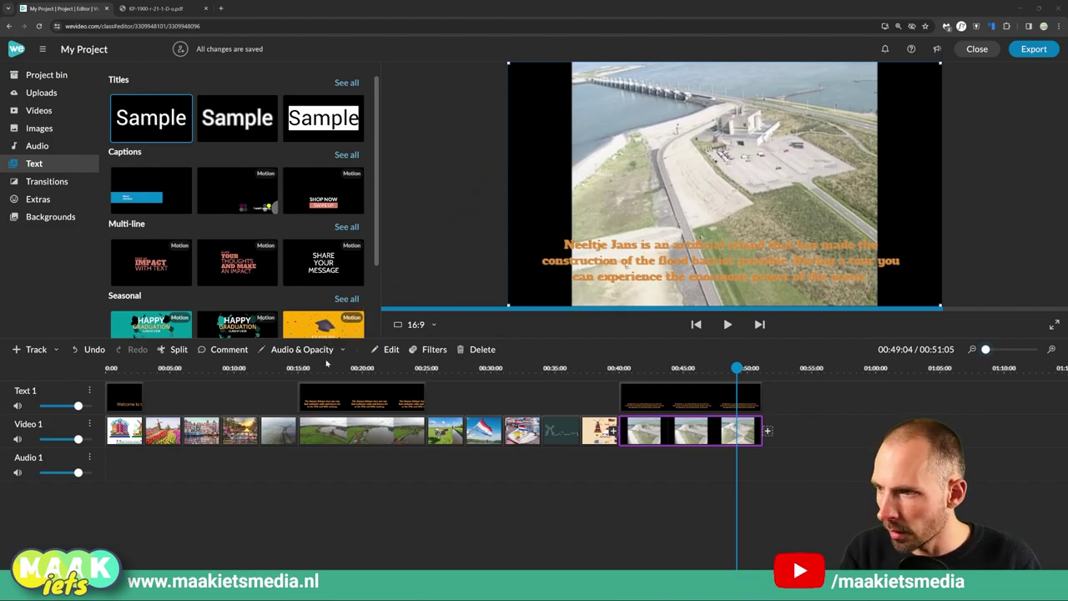
{"action": "left_click", "coordinate": [697, 440]}
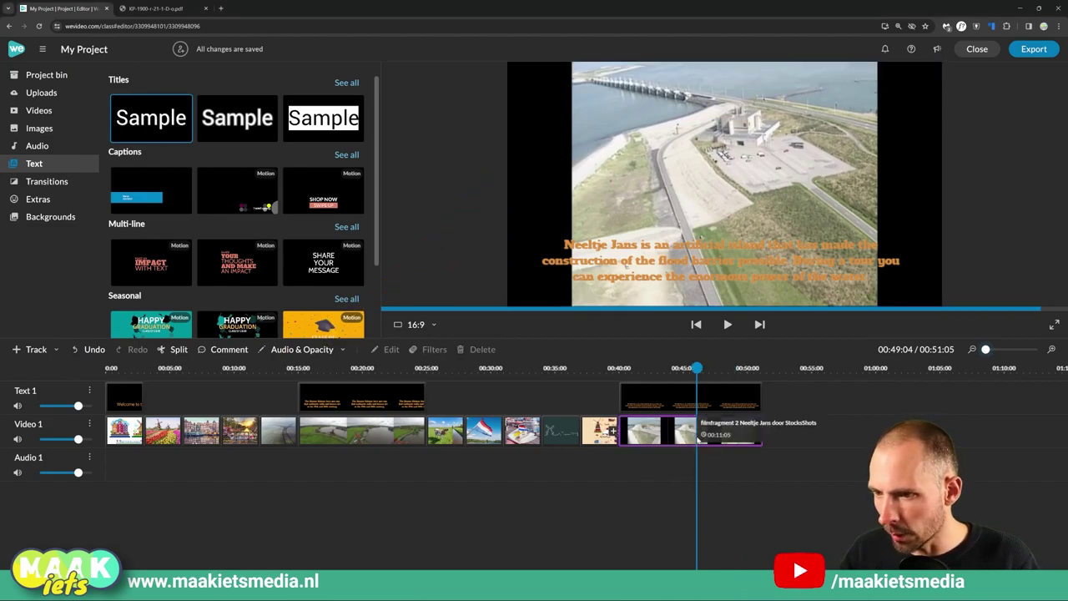
{"action": "left_click", "coordinate": [318, 350]}
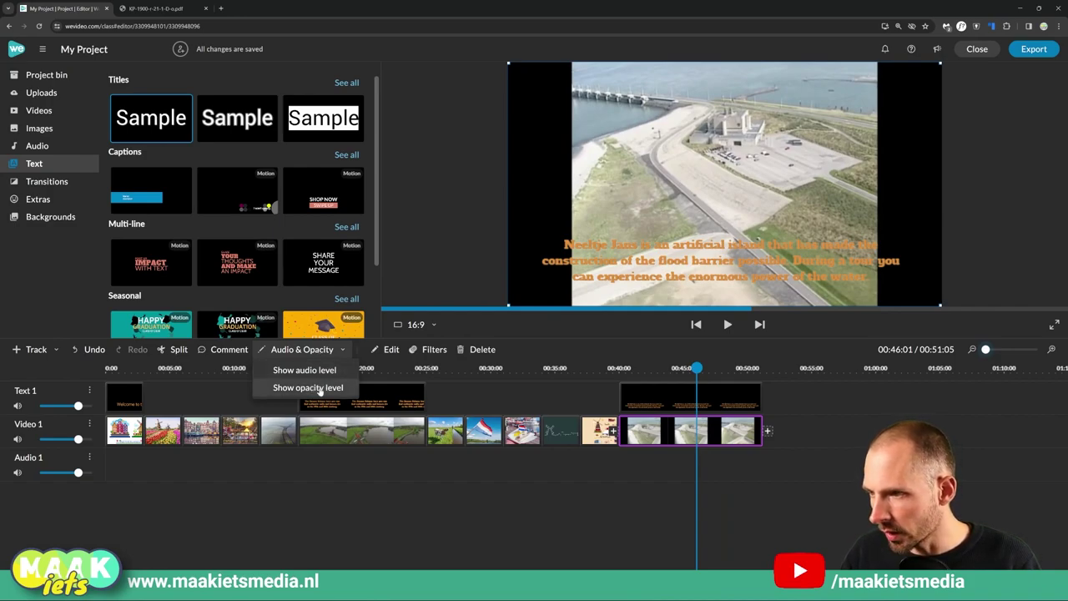
{"action": "left_click", "coordinate": [319, 389]}
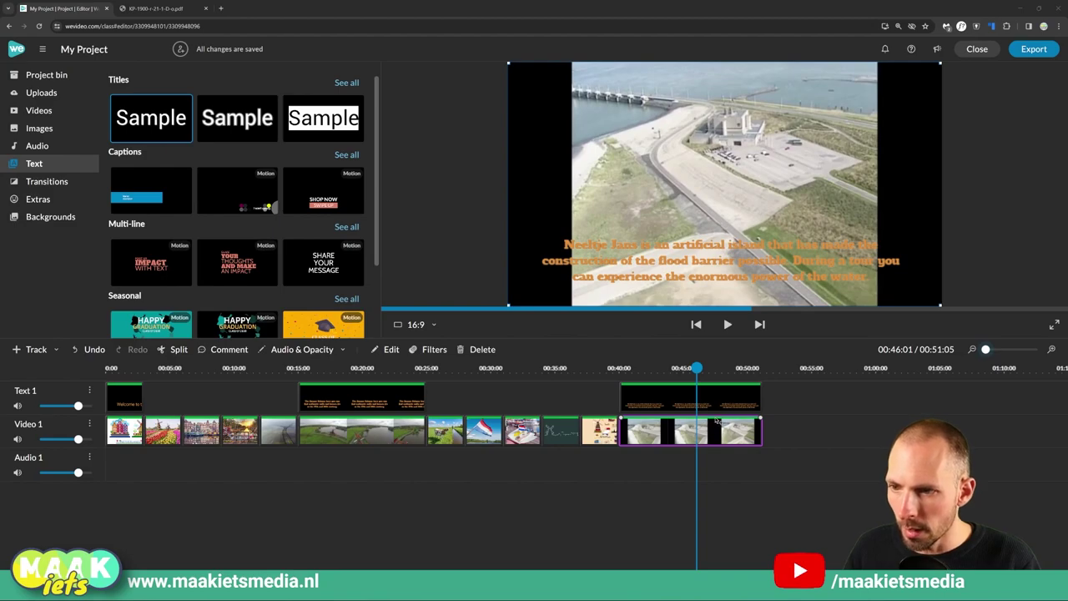
{"action": "mouse_move", "coordinate": [716, 420]}
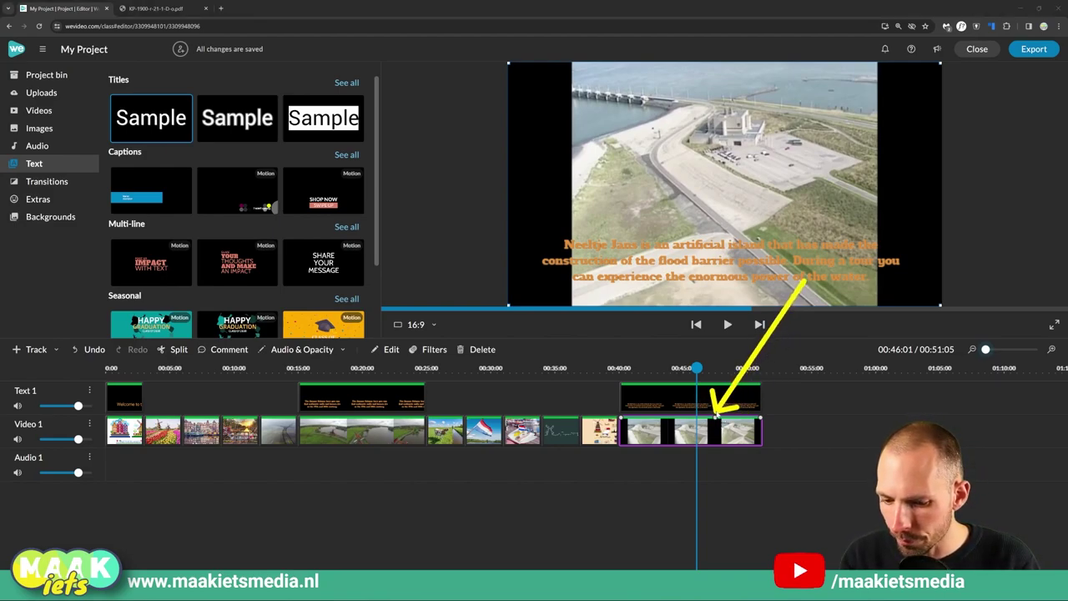
{"action": "left_click_drag", "start_coordinate": [761, 424], "coordinate": [768, 472]}
{"action": "key", "text": "space"}
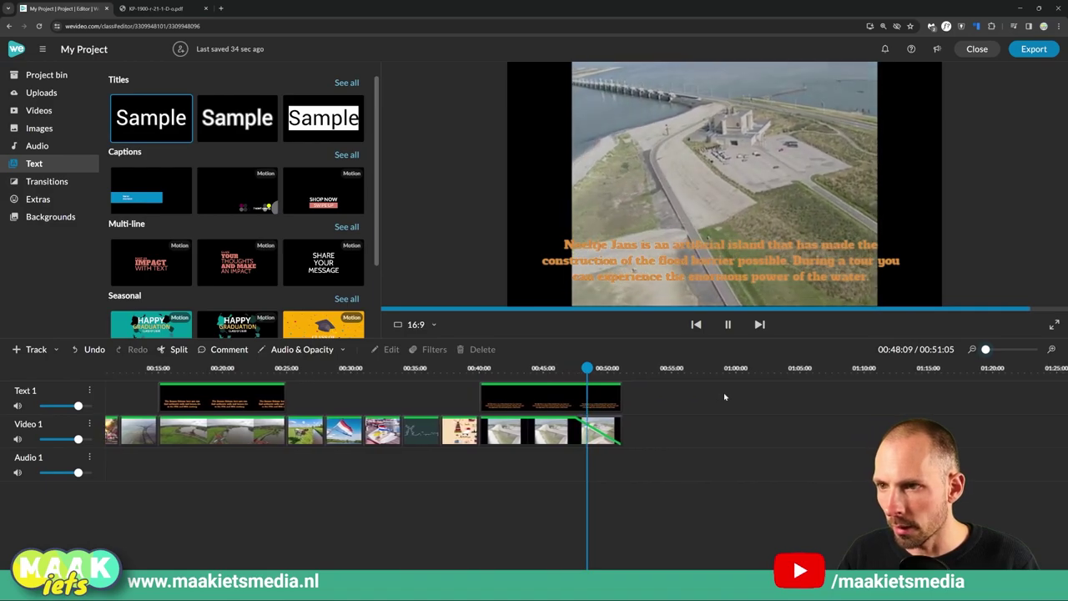
Step: Read the transition requirement in the exam PDF and, in WeVideo, preview the Cross blur, Cross Zoom, Cross mosaic and Burn transitions
{"action": "left_click_drag", "start_coordinate": [304, 298], "coordinate": [541, 318]}
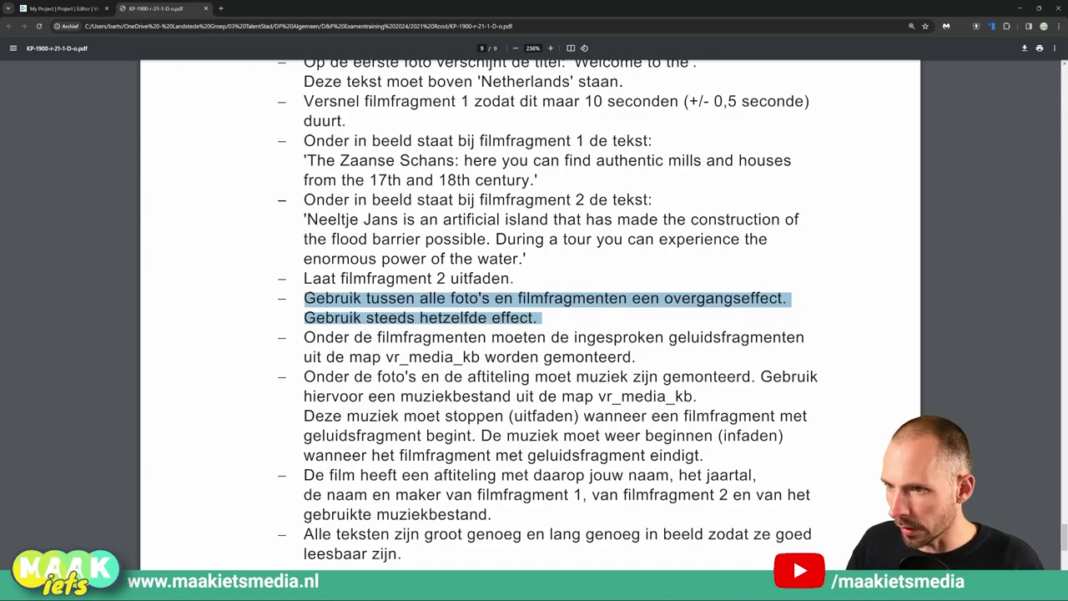
{"action": "key", "text": "ctrl+Tab"}
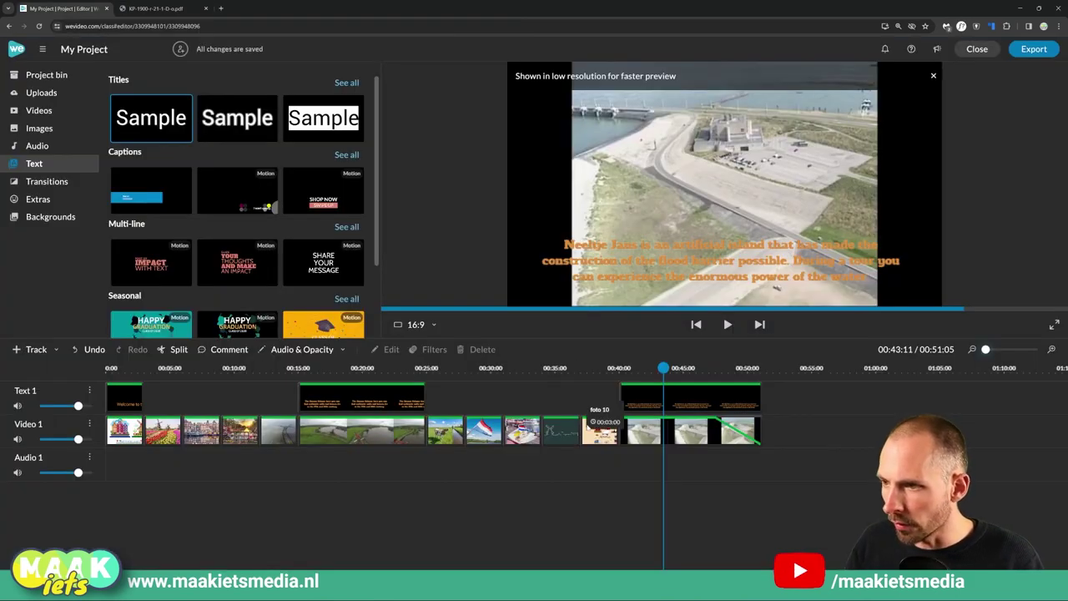
{"action": "left_click", "coordinate": [33, 182]}
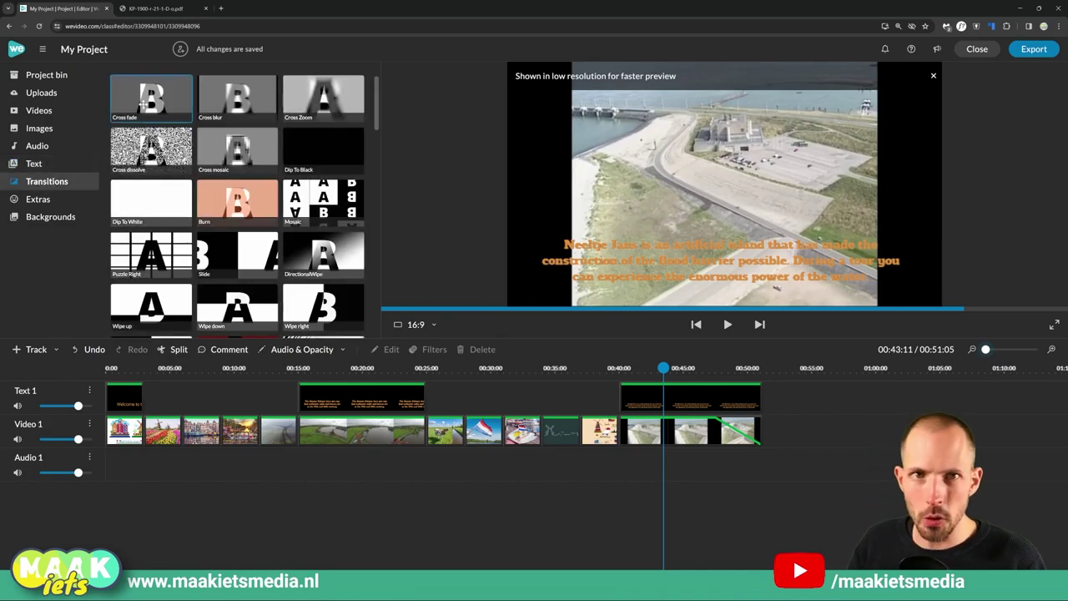
{"action": "left_click", "coordinate": [239, 96]}
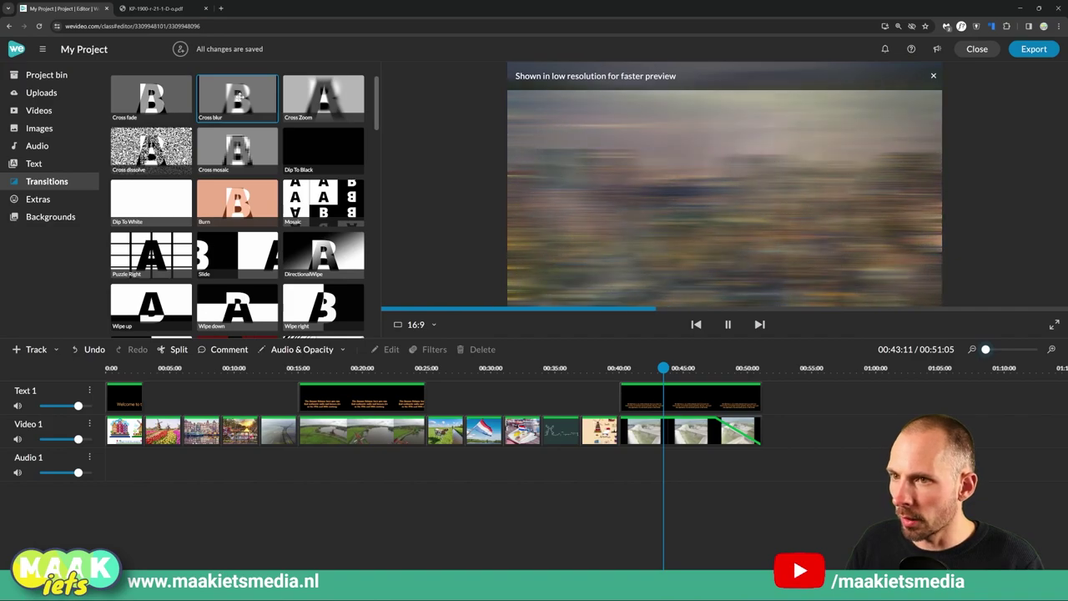
{"action": "left_click", "coordinate": [317, 104]}
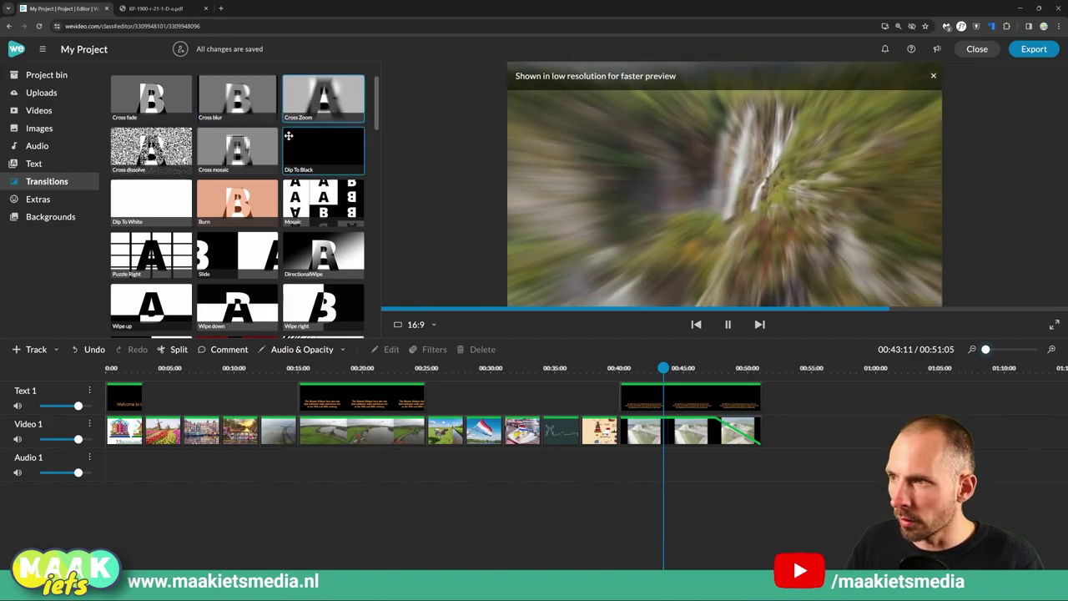
{"action": "left_click", "coordinate": [237, 149]}
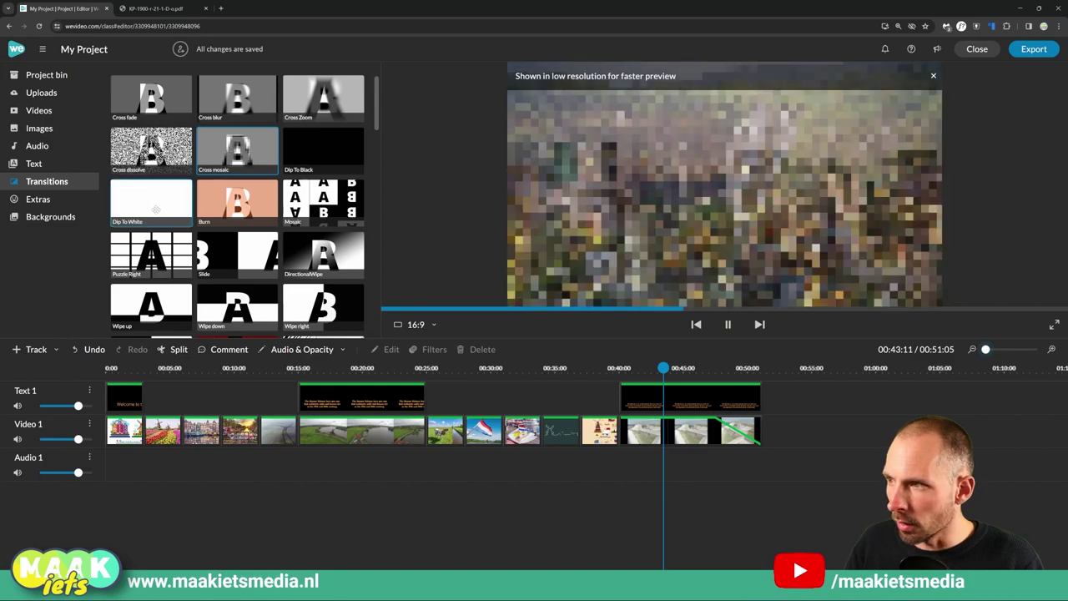
{"action": "left_click", "coordinate": [239, 204]}
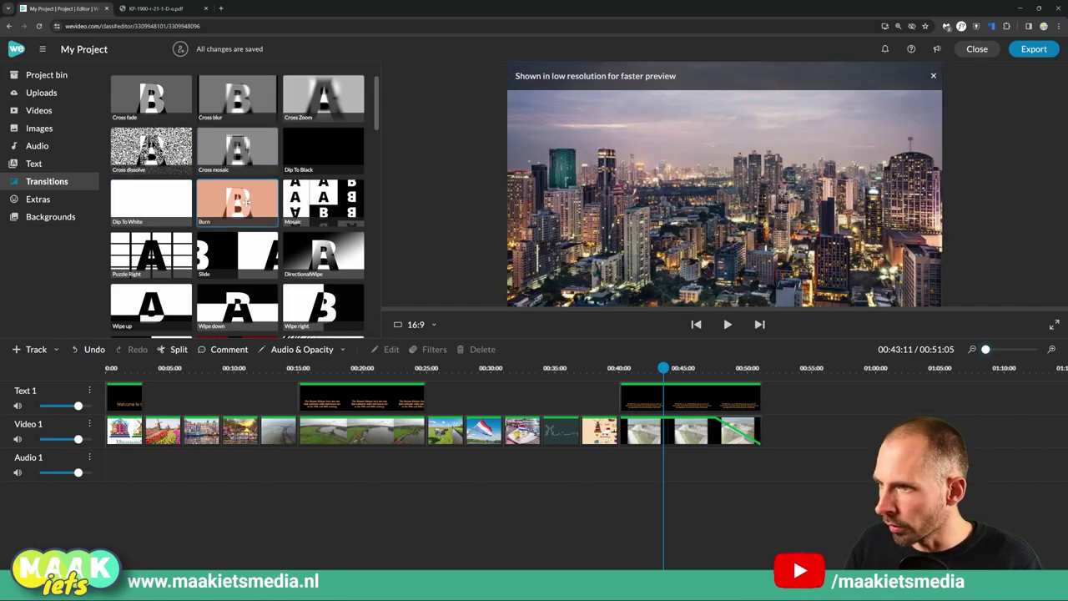
Step: Add a Burn transition at each cut from foto 1 through foto 5 and between foto 5 and filmfragment 1
{"action": "left_click_drag", "start_coordinate": [240, 202], "coordinate": [150, 431]}
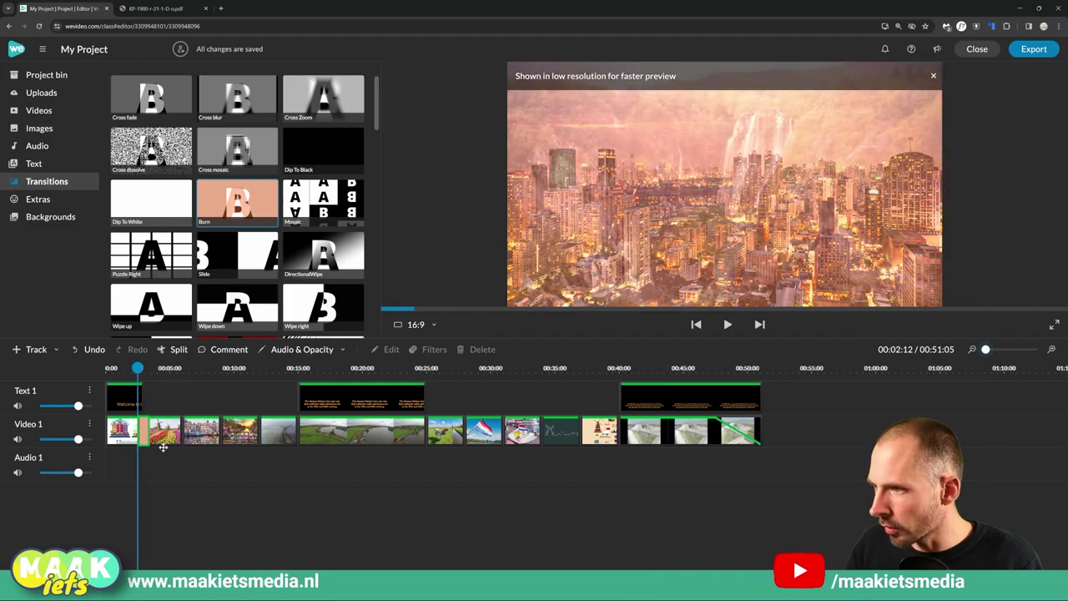
{"action": "mouse_move", "coordinate": [241, 201]}
{"action": "left_mouse_down"}
{"action": "mouse_move", "coordinate": [208, 388]}
{"action": "mouse_move", "coordinate": [184, 431]}
{"action": "left_mouse_up"}
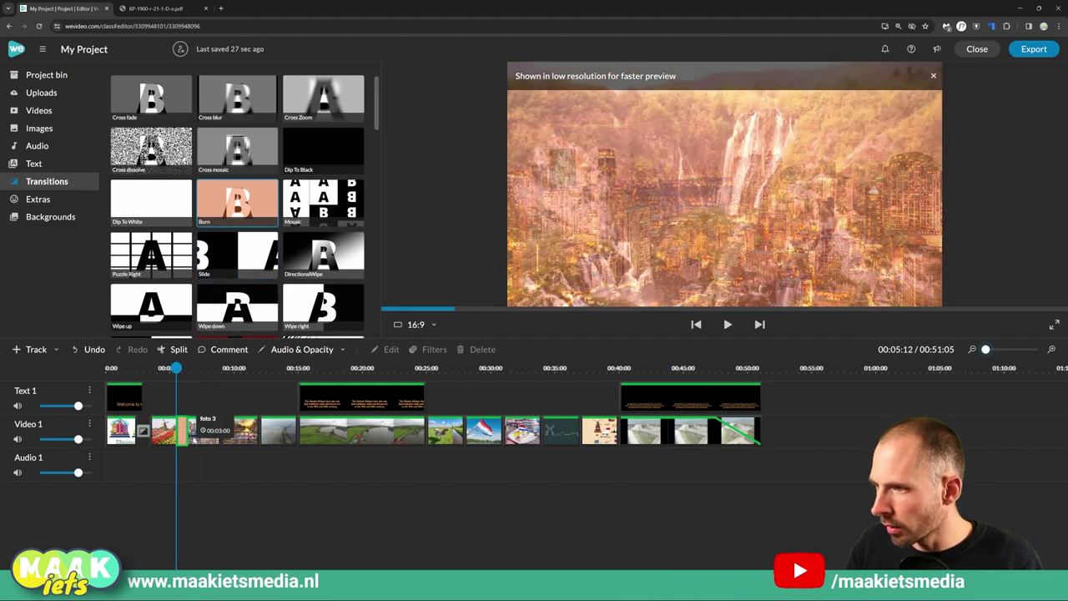
{"action": "left_click_drag", "start_coordinate": [241, 284], "coordinate": [221, 431]}
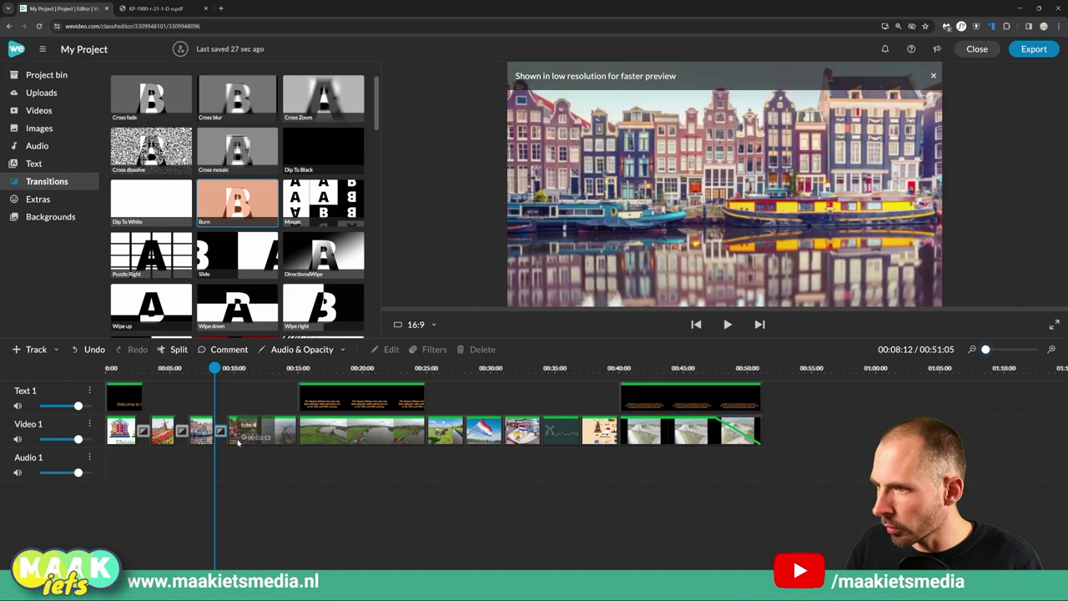
{"action": "left_click_drag", "start_coordinate": [261, 312], "coordinate": [260, 433]}
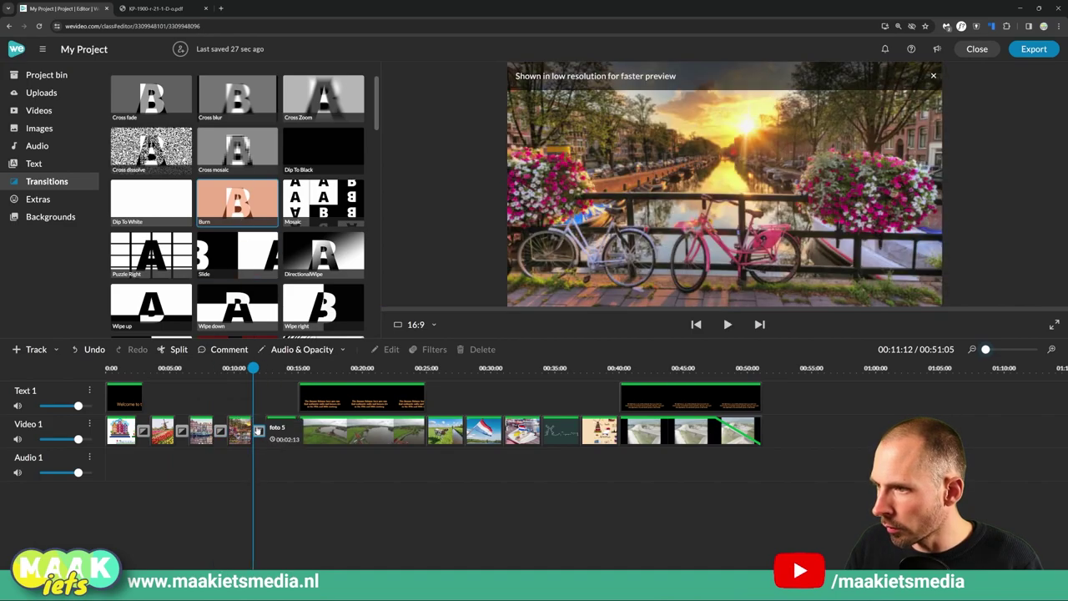
{"action": "mouse_move", "coordinate": [244, 209]}
{"action": "left_mouse_down"}
{"action": "mouse_move", "coordinate": [270, 418]}
{"action": "mouse_move", "coordinate": [298, 459]}
{"action": "mouse_move", "coordinate": [292, 431]}
{"action": "left_mouse_up"}
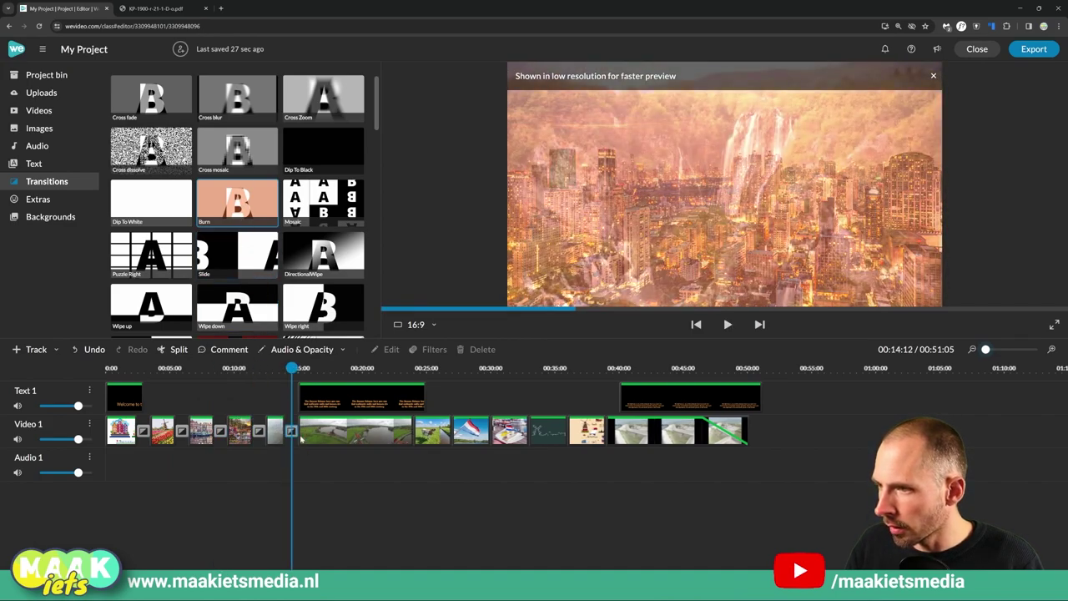
Step: Add the same Burn transition at every remaining cut from the end of filmfragment 1 up to filmfragment 2
{"action": "left_click_drag", "start_coordinate": [241, 209], "coordinate": [410, 424]}
{"action": "mouse_move", "coordinate": [265, 210]}
{"action": "left_mouse_down"}
{"action": "mouse_move", "coordinate": [346, 329]}
{"action": "mouse_move", "coordinate": [450, 429]}
{"action": "left_mouse_up"}
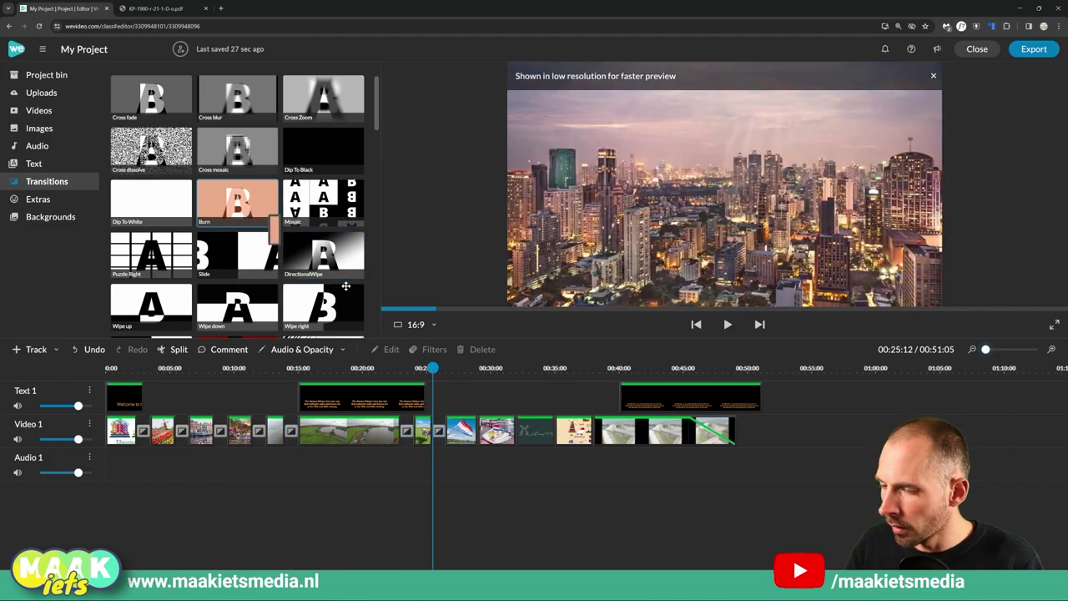
{"action": "mouse_move", "coordinate": [224, 193]}
{"action": "left_mouse_down"}
{"action": "mouse_move", "coordinate": [510, 434]}
{"action": "mouse_move", "coordinate": [551, 428]}
{"action": "left_mouse_up"}
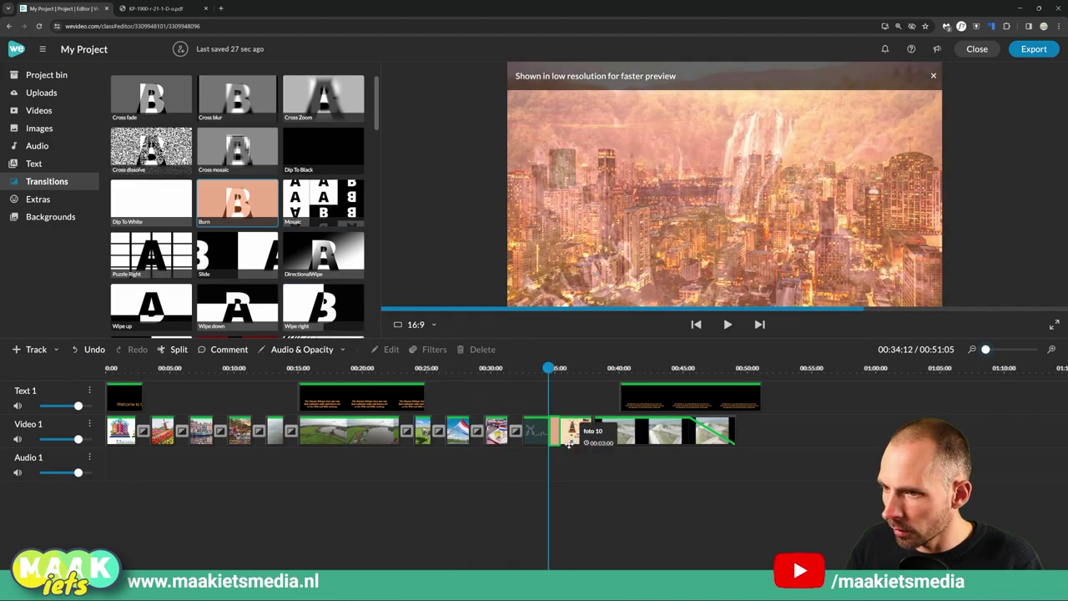
{"action": "left_click_drag", "start_coordinate": [520, 390], "coordinate": [587, 431]}
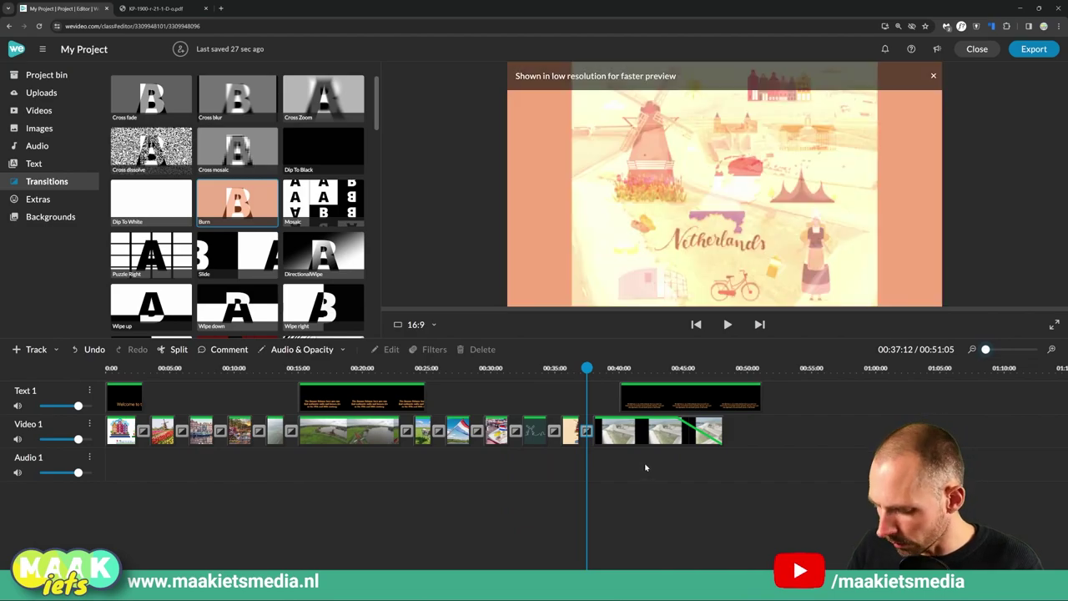
Step: Look up in the exam PDF which sound fragments have to be placed under the film fragments
{"action": "key", "text": "ctrl+Tab"}
{"action": "scroll", "coordinate": [534, 318], "scroll_direction": "down", "scroll_amount": 2}
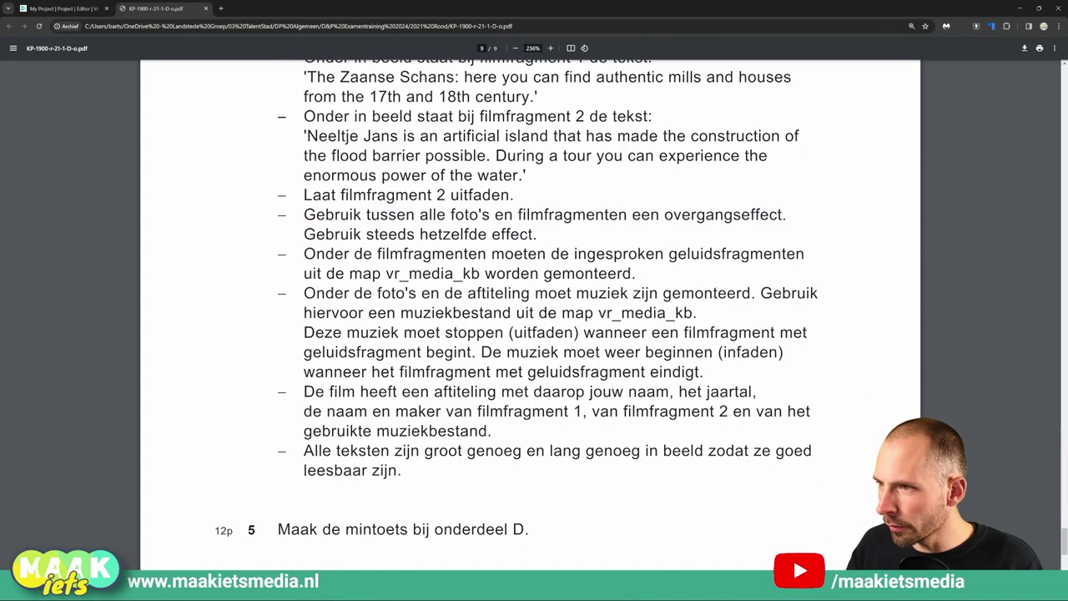
{"action": "left_click_drag", "start_coordinate": [304, 254], "coordinate": [704, 253]}
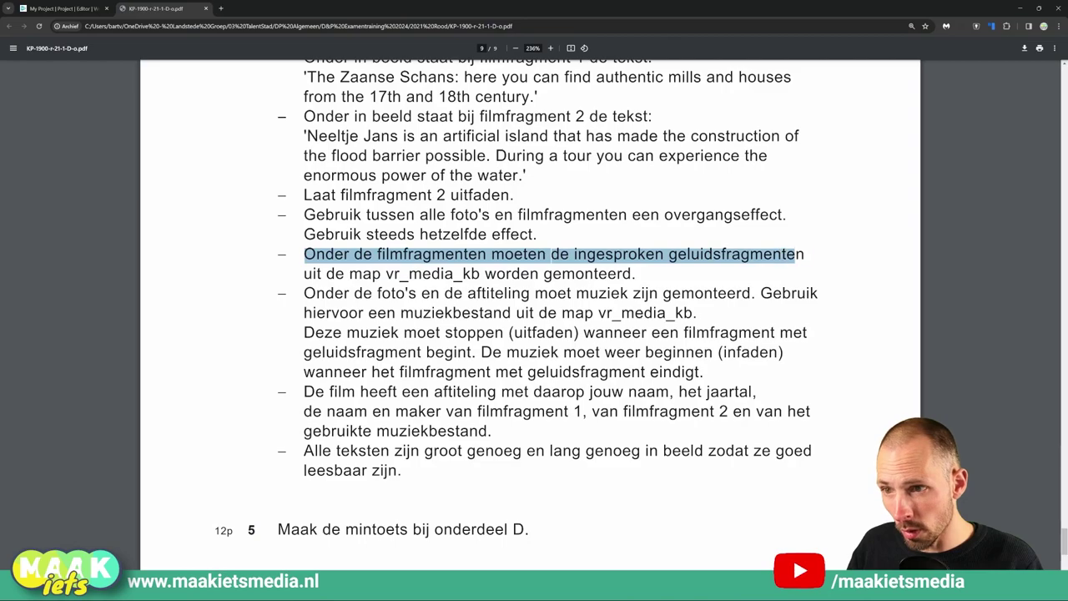
{"action": "left_click_drag", "start_coordinate": [808, 254], "coordinate": [658, 293]}
{"action": "double_click", "coordinate": [736, 253]}
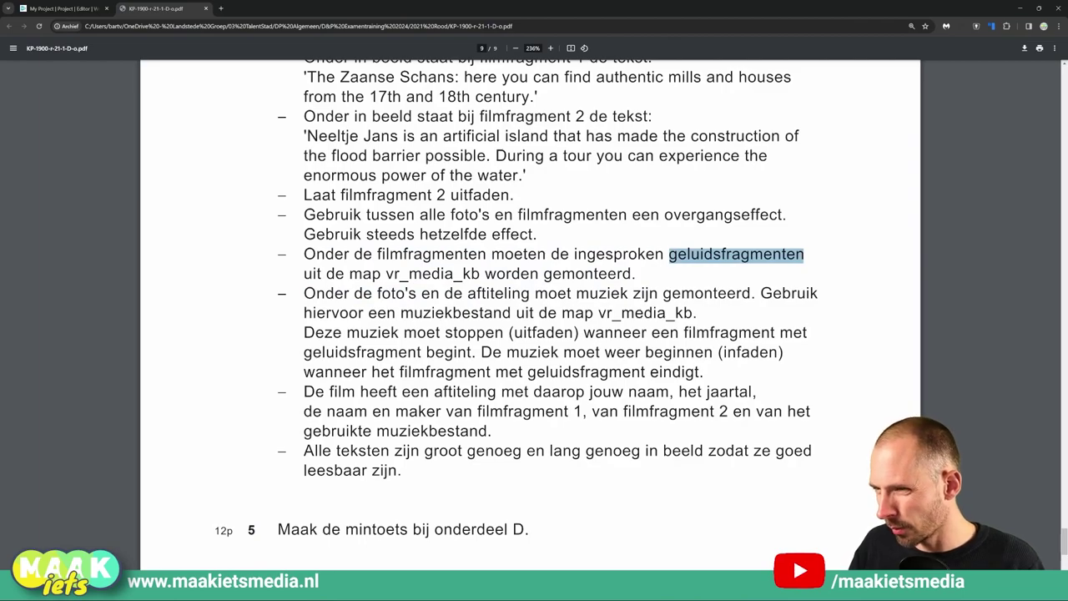
Step: In WeVideo, realign the Neeltje Jans caption with filmfragment 2's new start and shorten it to the clip's end
{"action": "key", "text": "ctrl+Tab"}
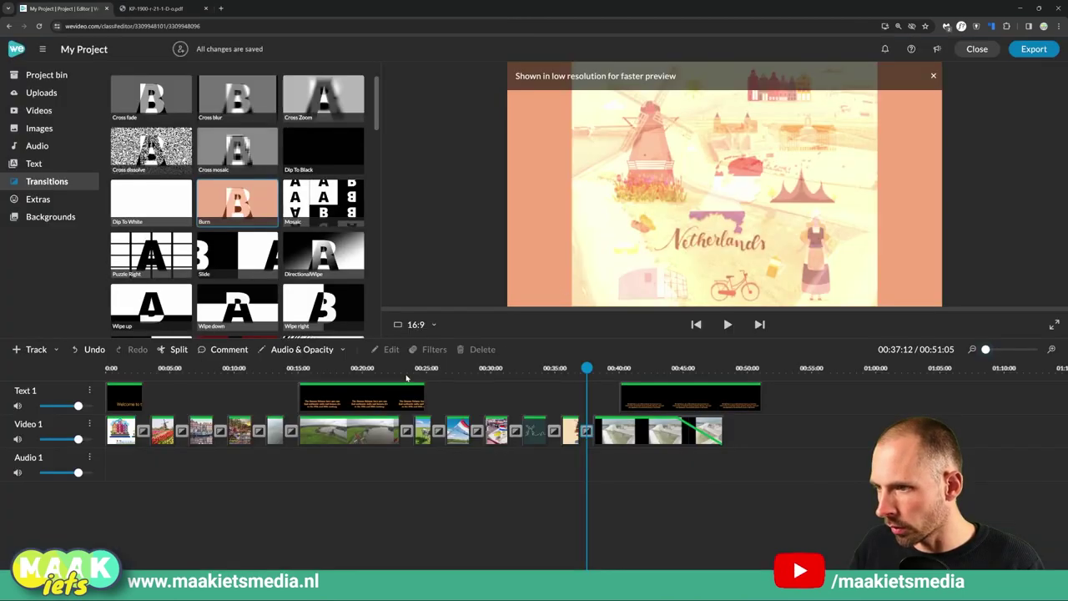
{"action": "left_click", "coordinate": [349, 369]}
{"action": "left_click_drag", "start_coordinate": [441, 391], "coordinate": [643, 396]}
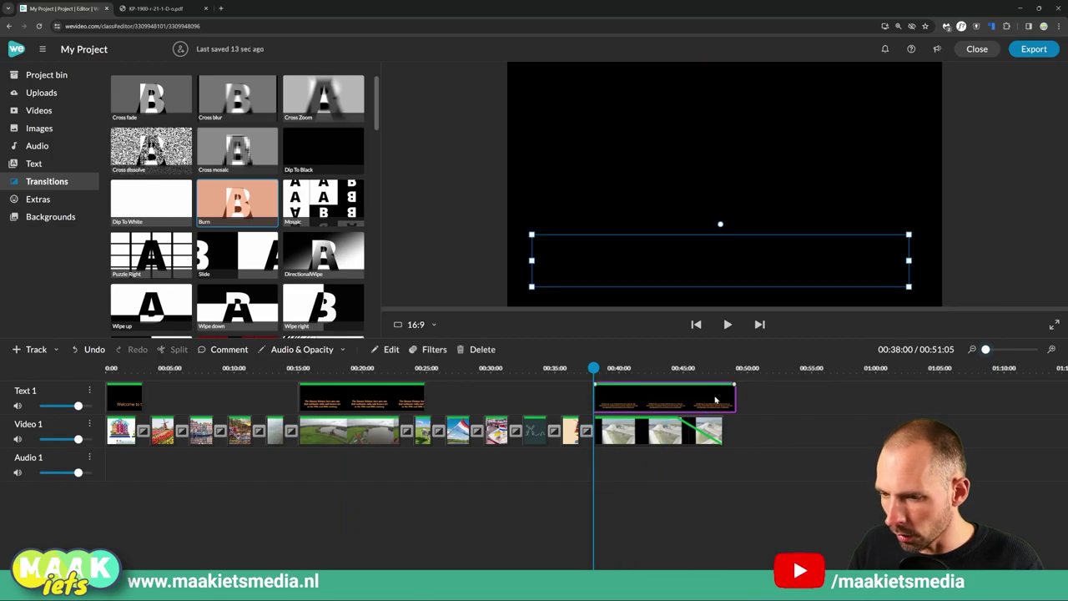
{"action": "left_click_drag", "start_coordinate": [734, 405], "coordinate": [717, 405]}
Step: Locate the supplied sound fragments in the project bin and read the background music requirement in the exam PDF
{"action": "left_click", "coordinate": [356, 368]}
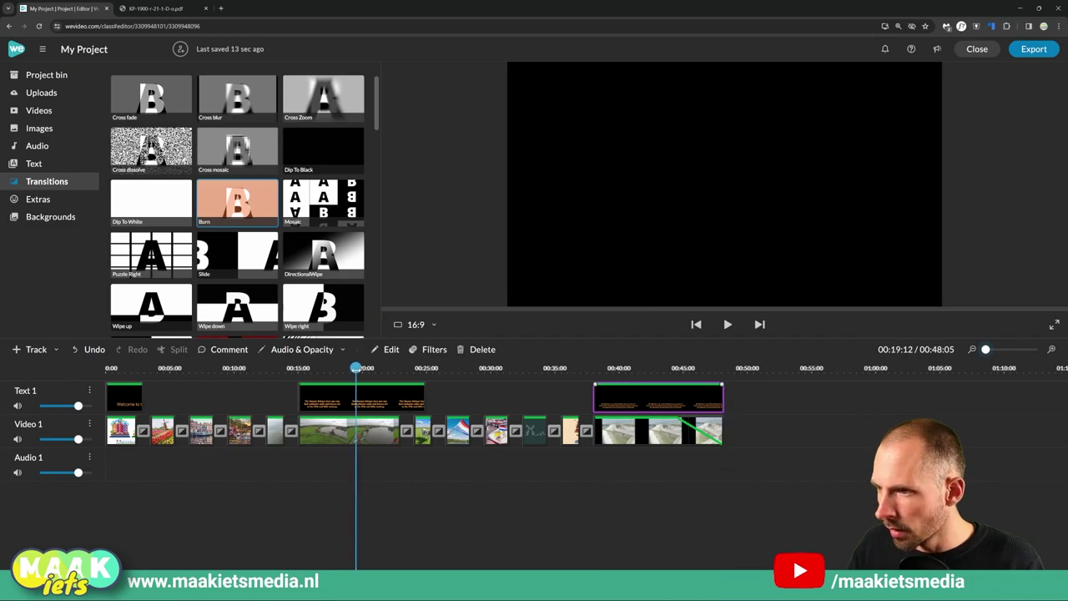
{"action": "left_click", "coordinate": [38, 76]}
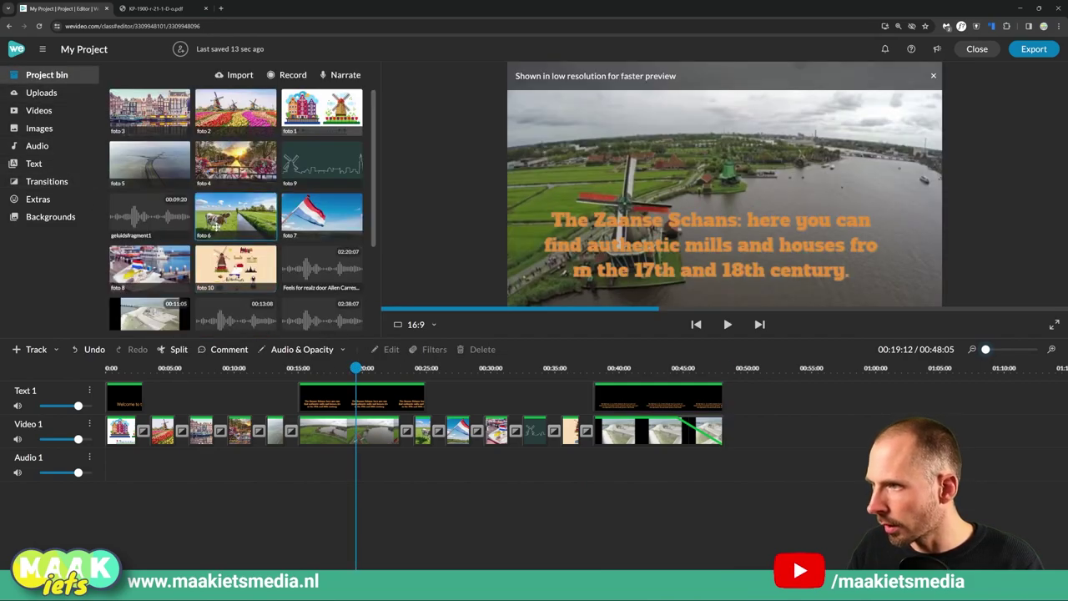
{"action": "scroll", "coordinate": [152, 224], "scroll_direction": "down", "scroll_amount": 3}
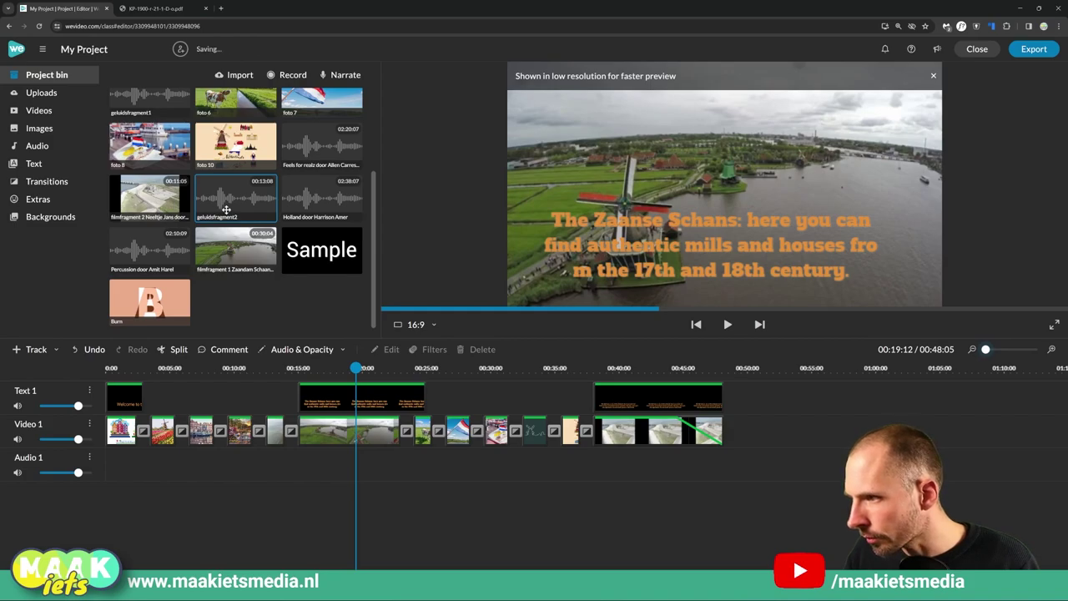
{"action": "key", "text": "ctrl+Tab"}
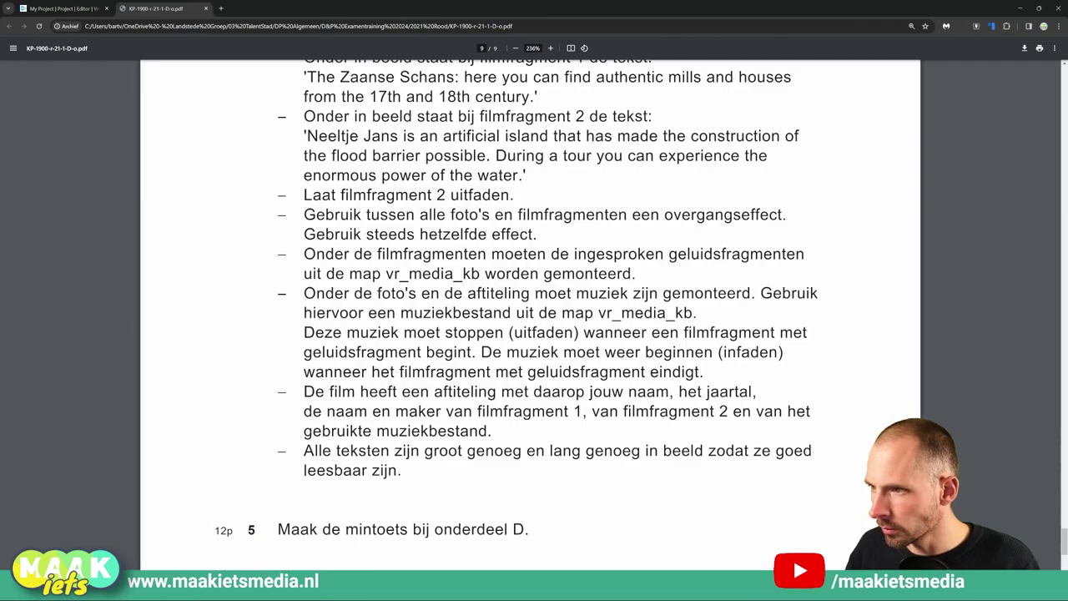
{"action": "left_click_drag", "start_coordinate": [304, 293], "coordinate": [761, 450]}
{"action": "key", "text": "ctrl+Tab"}
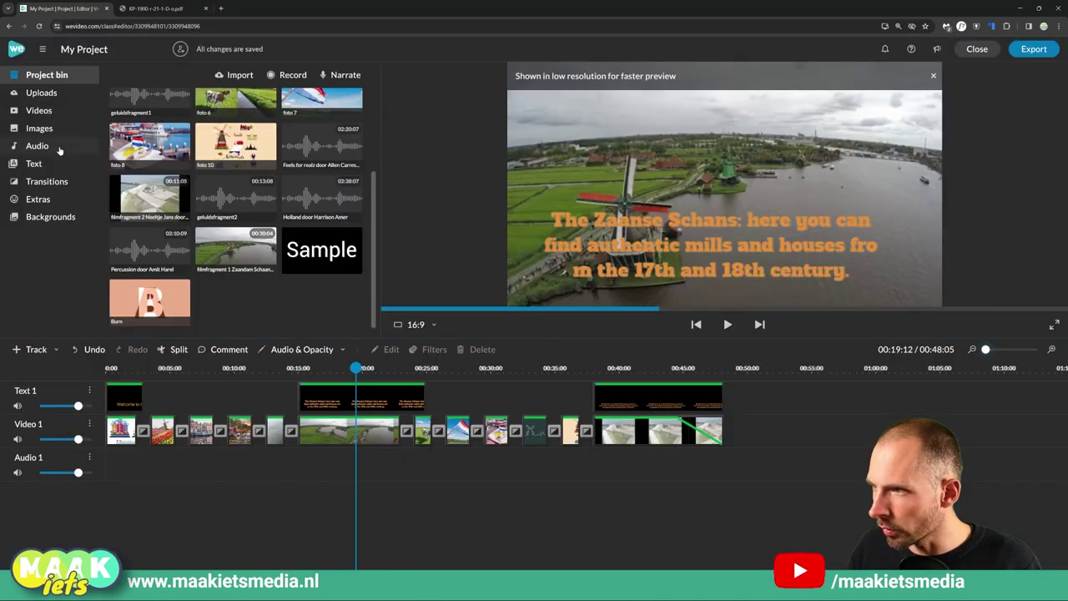
Step: Preview geluidsfragment1 and place it on the Audio 1 track beneath filmfragment 1
{"action": "scroll", "coordinate": [168, 183], "scroll_direction": "up", "scroll_amount": 1}
{"action": "left_click", "coordinate": [138, 180]}
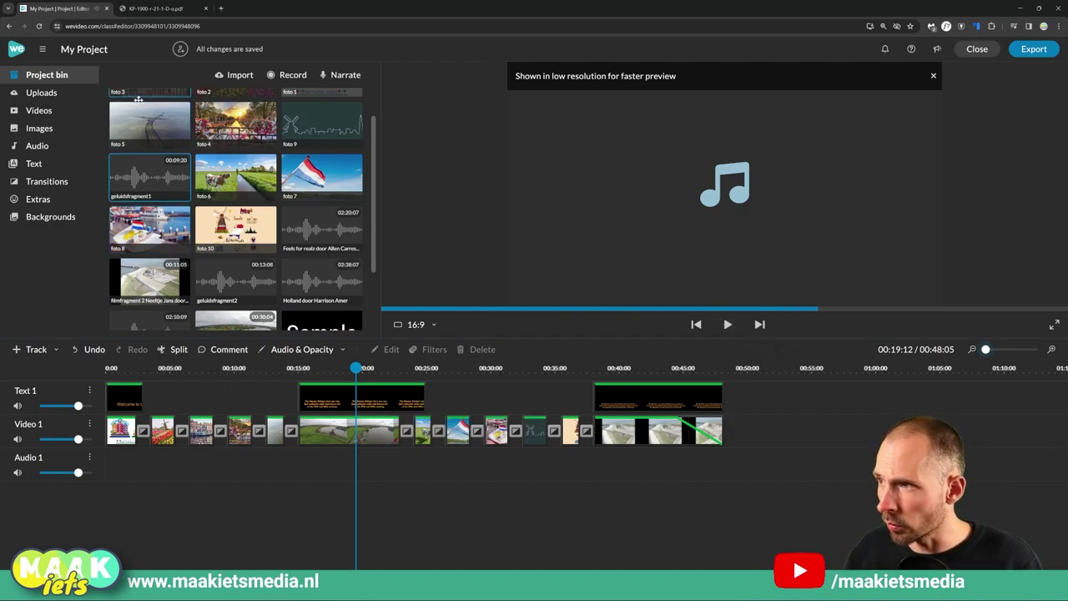
{"action": "left_click_drag", "start_coordinate": [147, 178], "coordinate": [373, 467]}
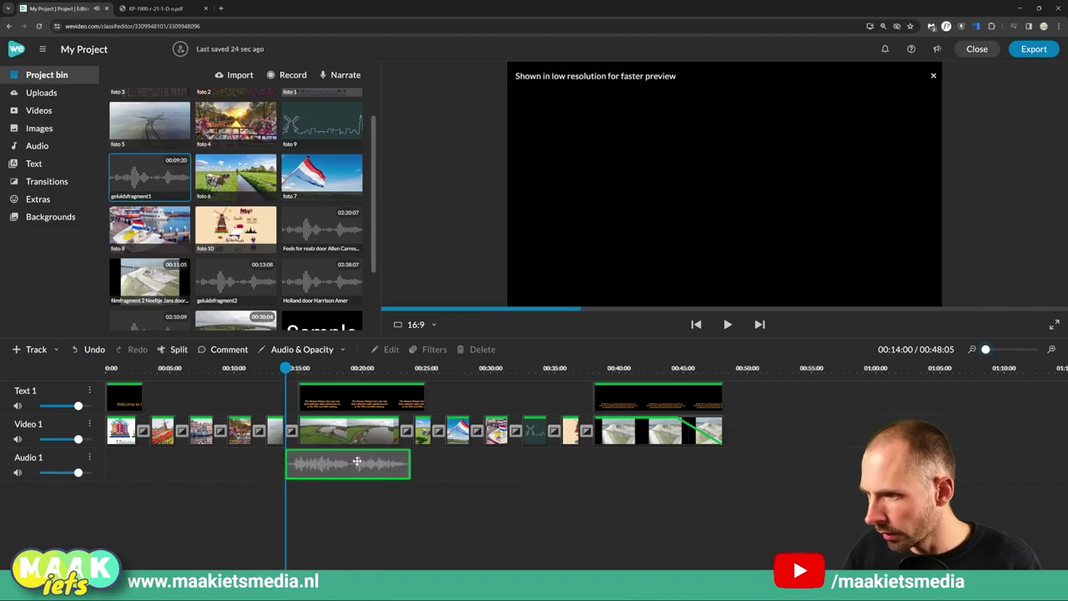
Step: Play back geluidsfragment1 under filmfragment 1 and shorten the Zaanse Schans caption to end with that clip
{"action": "key", "text": "space"}
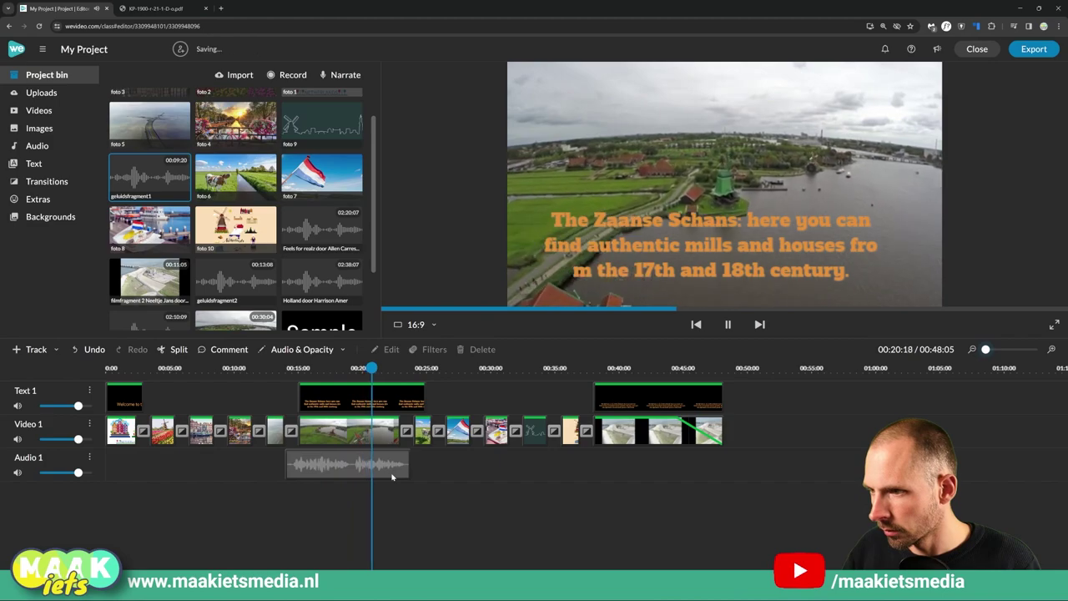
{"action": "left_click", "coordinate": [392, 472]}
{"action": "left_click_drag", "start_coordinate": [426, 404], "coordinate": [396, 398]}
{"action": "left_click", "coordinate": [381, 369]}
{"action": "key", "text": "space"}
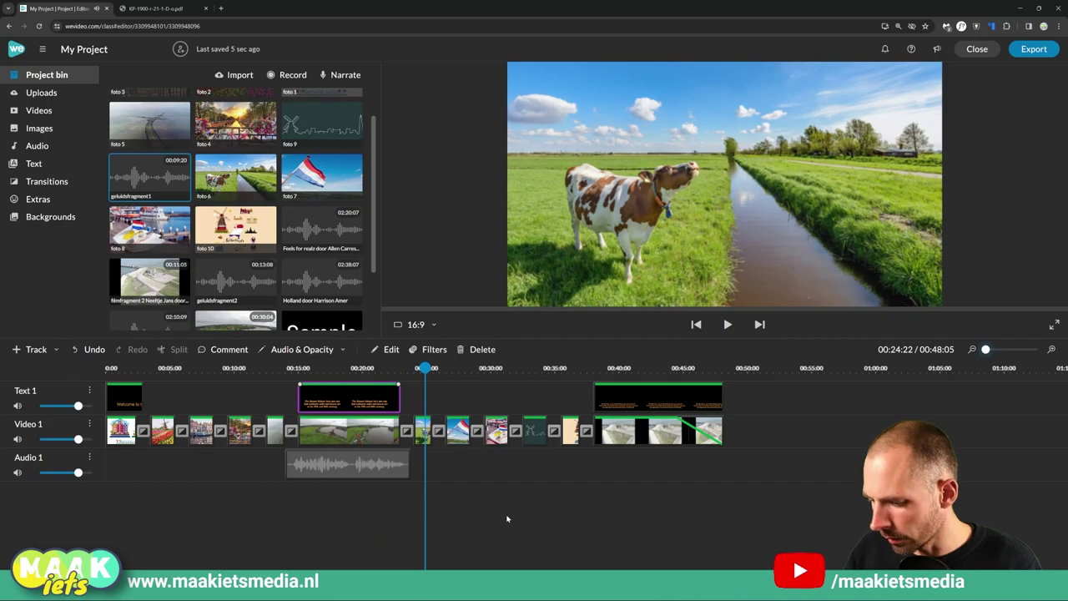
Step: Reread the exam PDF's requirement about placing the spoken sound fragments under the film fragments
{"action": "key", "text": "ctrl+Tab"}
{"action": "key", "text": "Escape"}
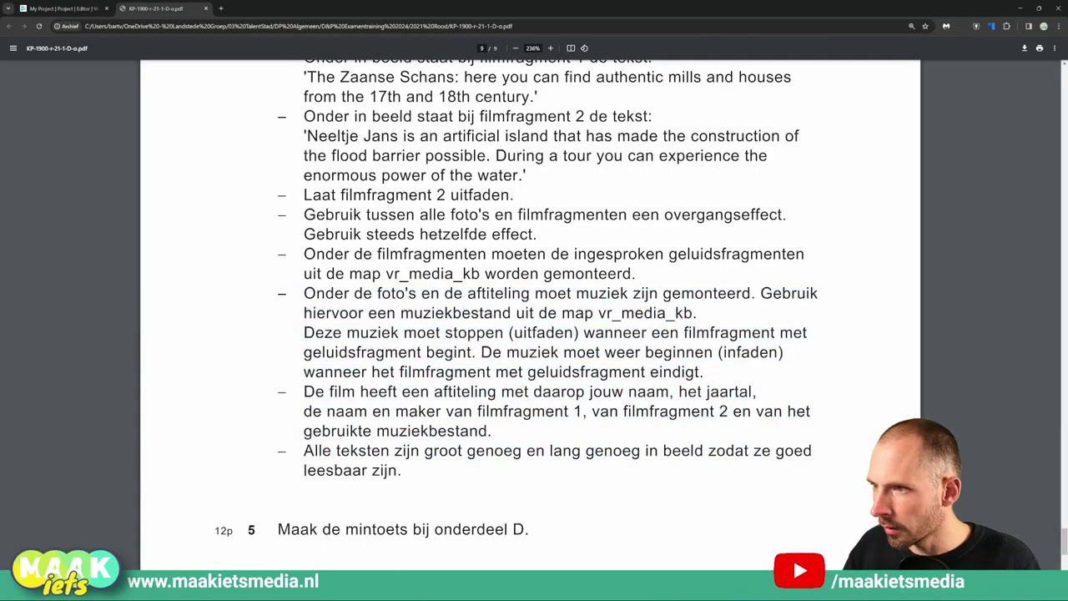
{"action": "left_click_drag", "start_coordinate": [323, 256], "coordinate": [668, 255]}
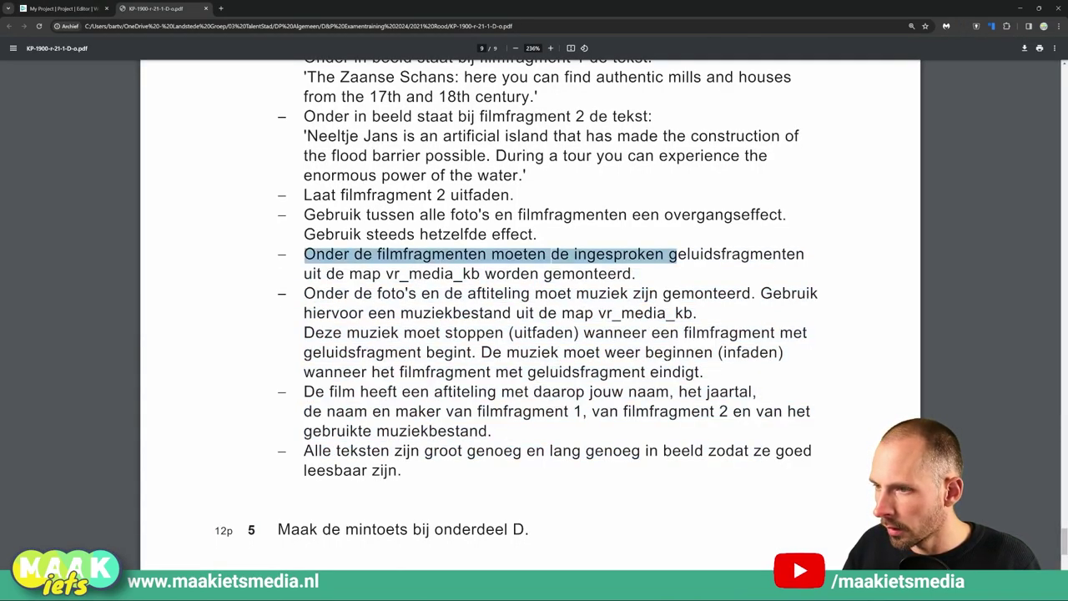
Step: In WeVideo, place geluidsfragment2 on Audio 1 under filmfragment 2, trim its start and its end to the film's end, and preview it
{"action": "key", "text": "ctrl+Tab"}
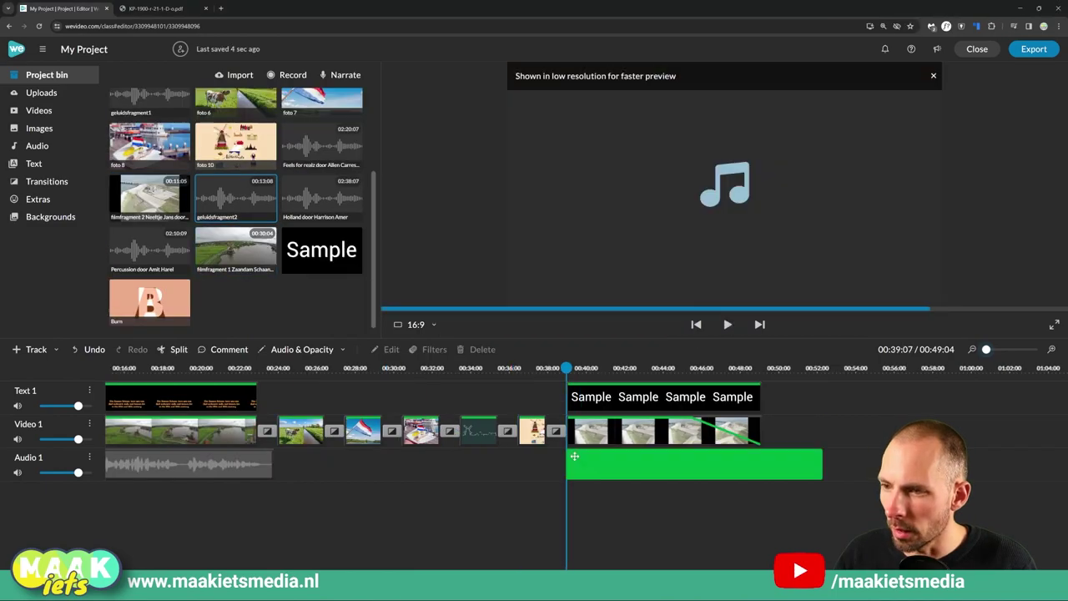
{"action": "mouse_move", "coordinate": [775, 516]}
{"action": "left_mouse_down"}
{"action": "mouse_move", "coordinate": [719, 517]}
{"action": "mouse_move", "coordinate": [763, 512]}
{"action": "left_mouse_up"}
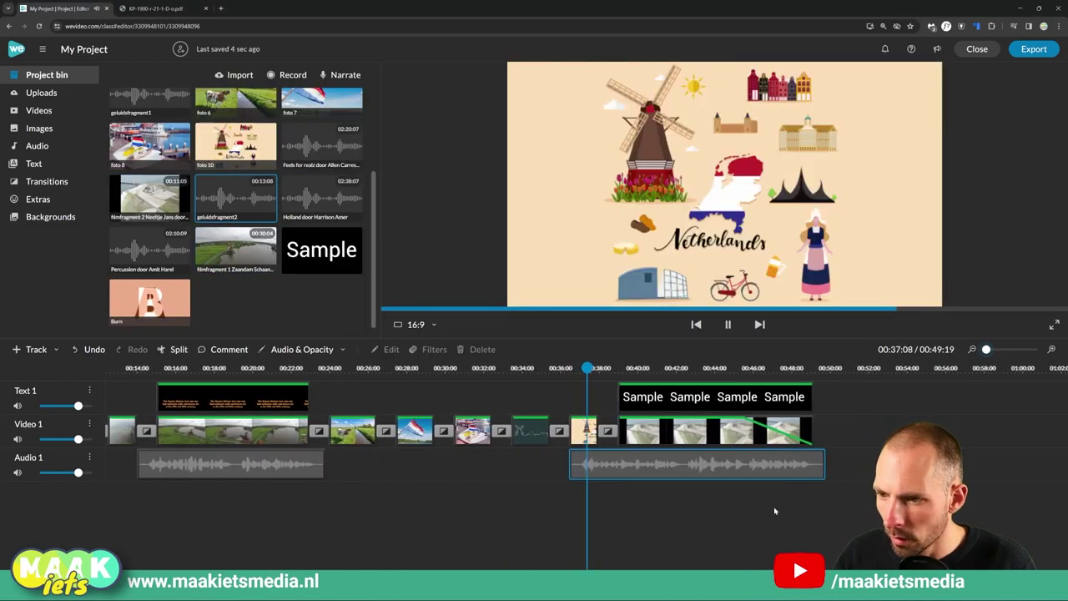
{"action": "left_click_drag", "start_coordinate": [821, 469], "coordinate": [813, 472]}
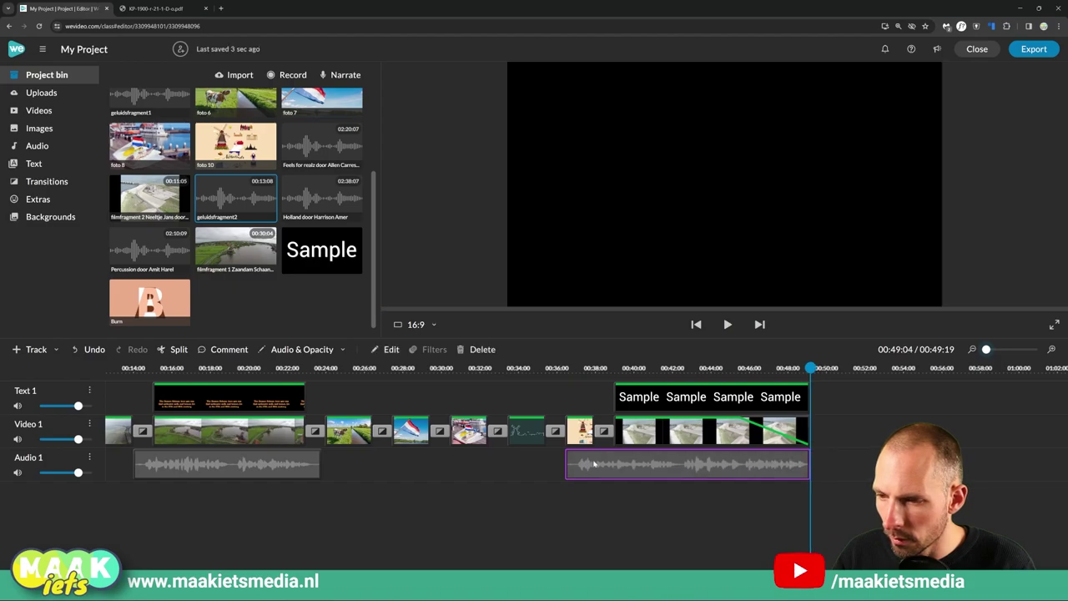
{"action": "left_click_drag", "start_coordinate": [567, 464], "coordinate": [574, 465]}
{"action": "left_click", "coordinate": [740, 488]}
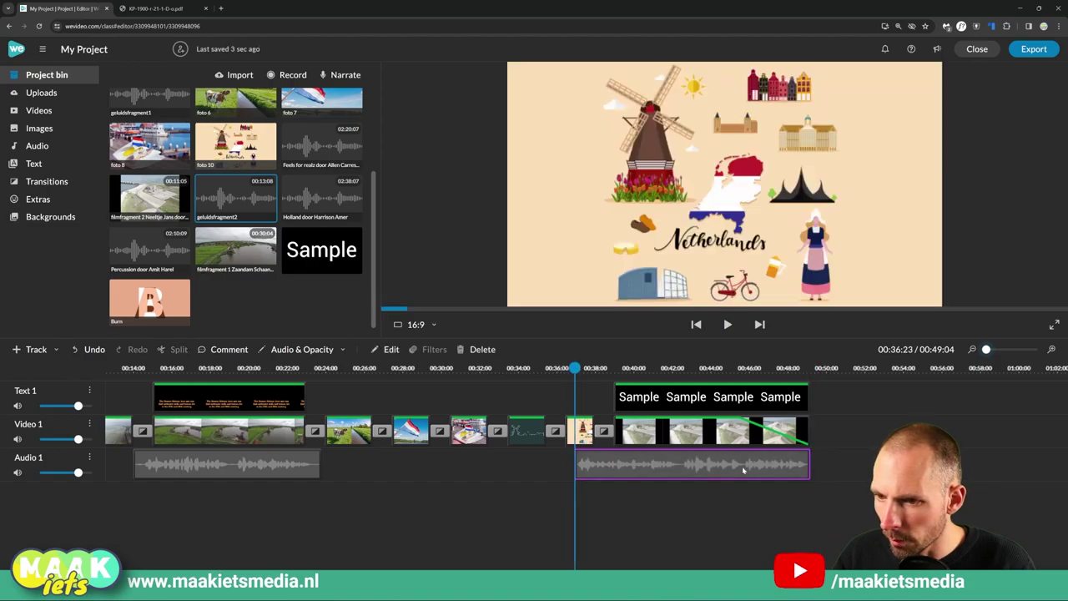
{"action": "key", "text": "space"}
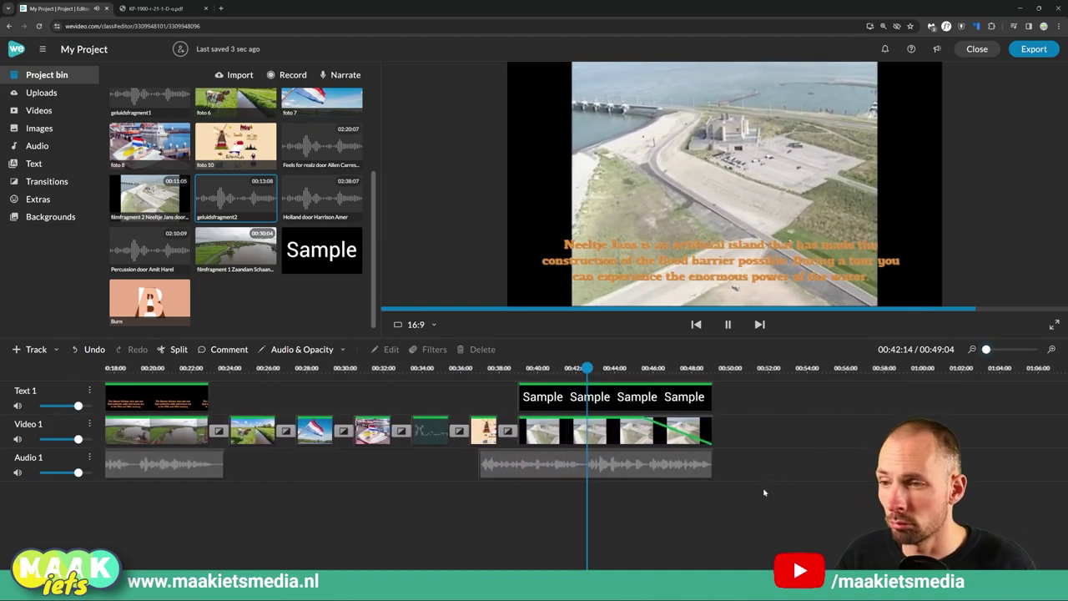
{"action": "key", "text": "space"}
Step: Read in the exam PDF where background music is required and when it has to fade out and back in
{"action": "key", "text": "ctrl+Tab"}
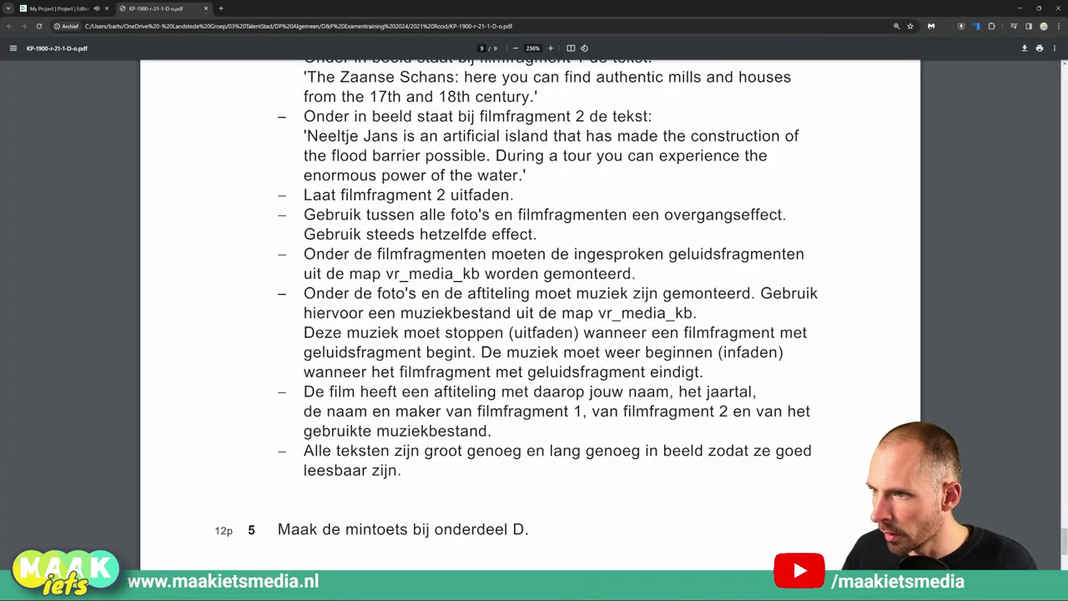
{"action": "left_click_drag", "start_coordinate": [304, 293], "coordinate": [808, 332]}
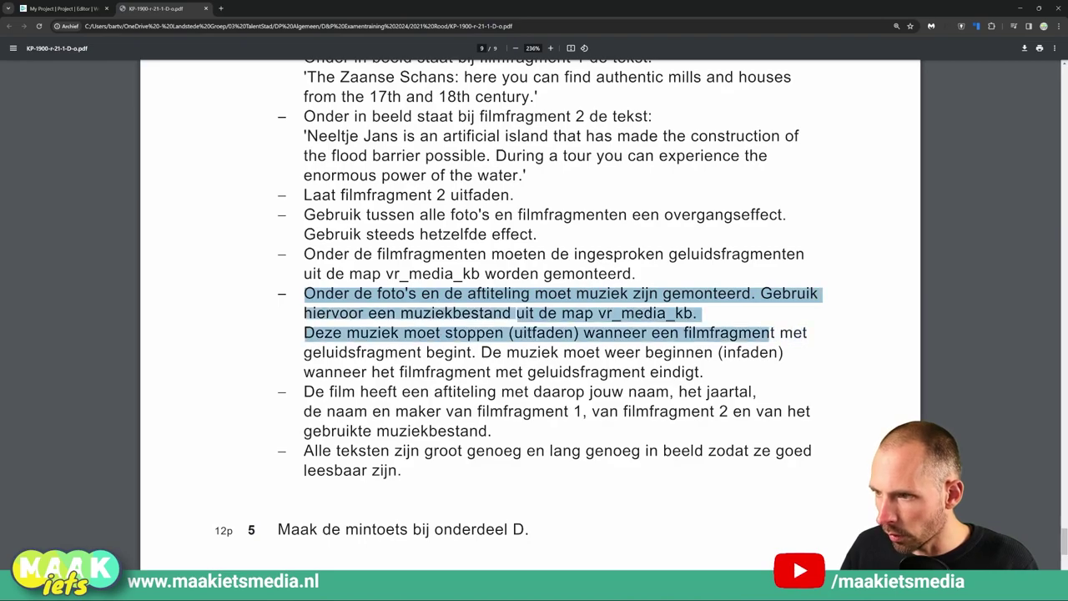
{"action": "left_click", "coordinate": [769, 332]}
{"action": "scroll", "coordinate": [530, 315], "scroll_direction": "down", "scroll_amount": 2}
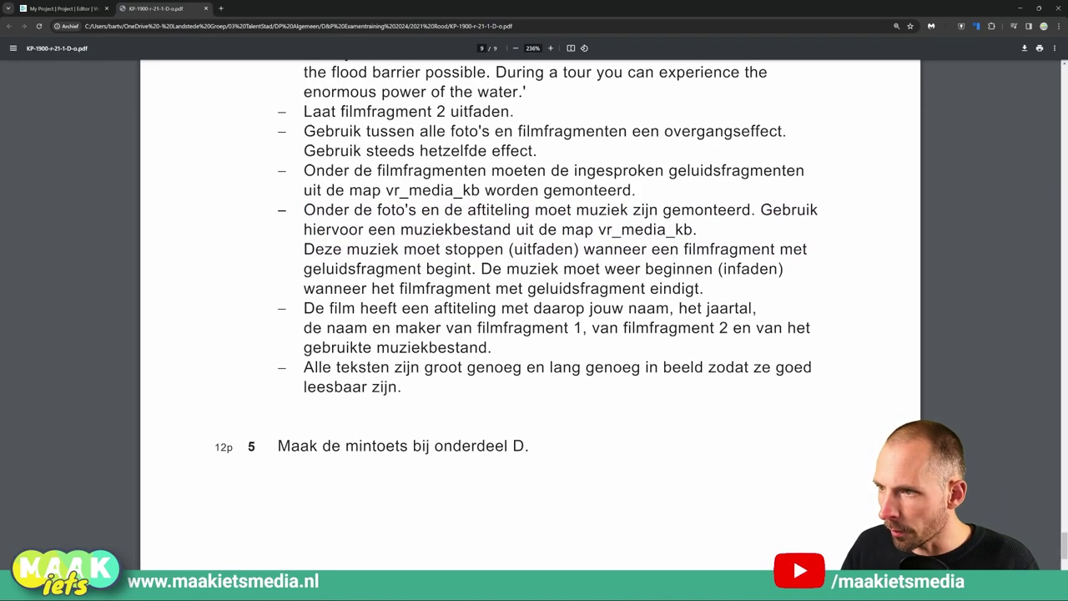
{"action": "left_click_drag", "start_coordinate": [304, 249], "coordinate": [803, 248]}
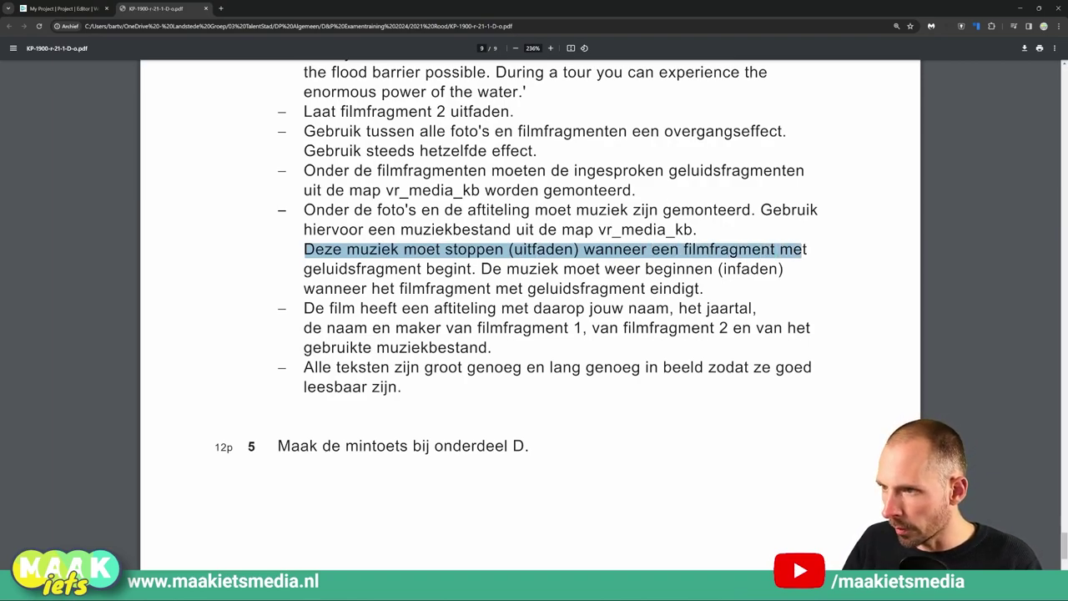
{"action": "left_click_drag", "start_coordinate": [481, 269], "coordinate": [707, 289]}
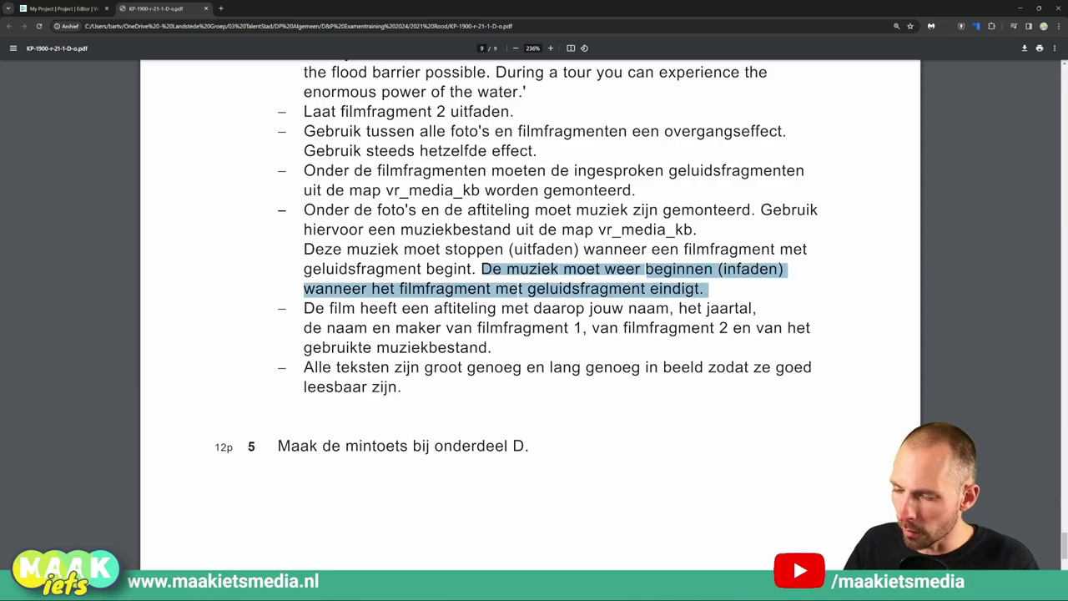
{"action": "scroll", "coordinate": [519, 278], "scroll_direction": "up", "scroll_amount": 1}
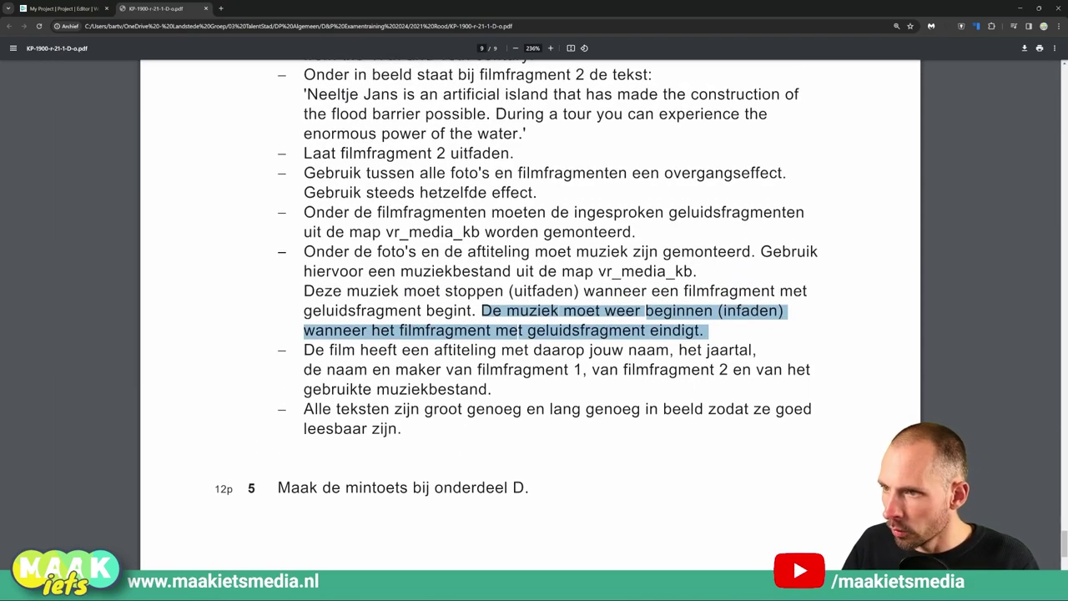
{"action": "left_click", "coordinate": [518, 331]}
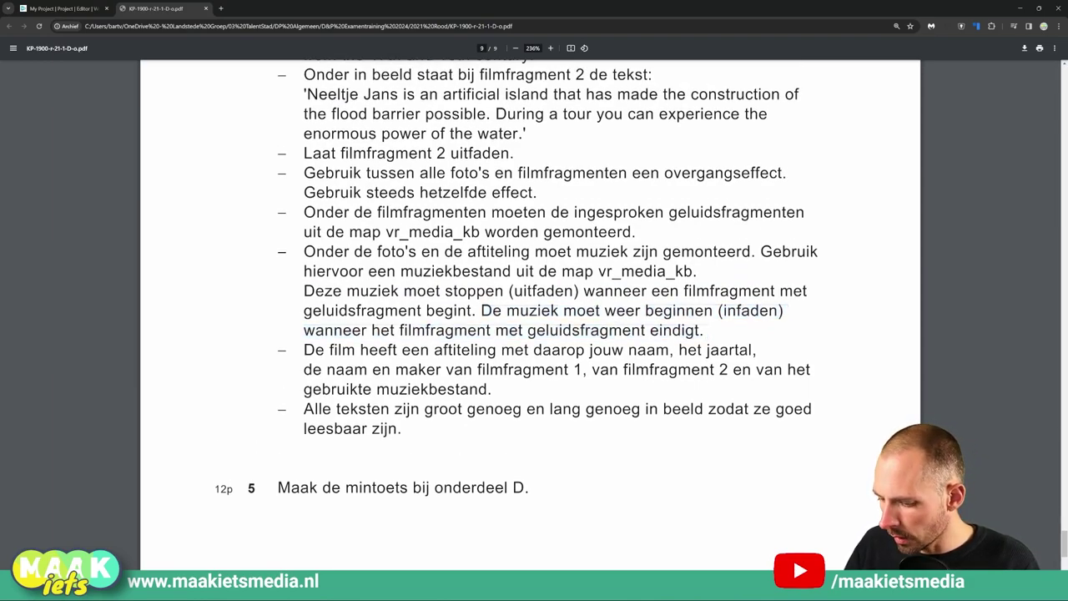
Step: Find the supplied music files in WeVideo's project bin and preview the Feels for realz track
{"action": "key", "text": "ctrl+Tab"}
{"action": "left_click", "coordinate": [197, 469]}
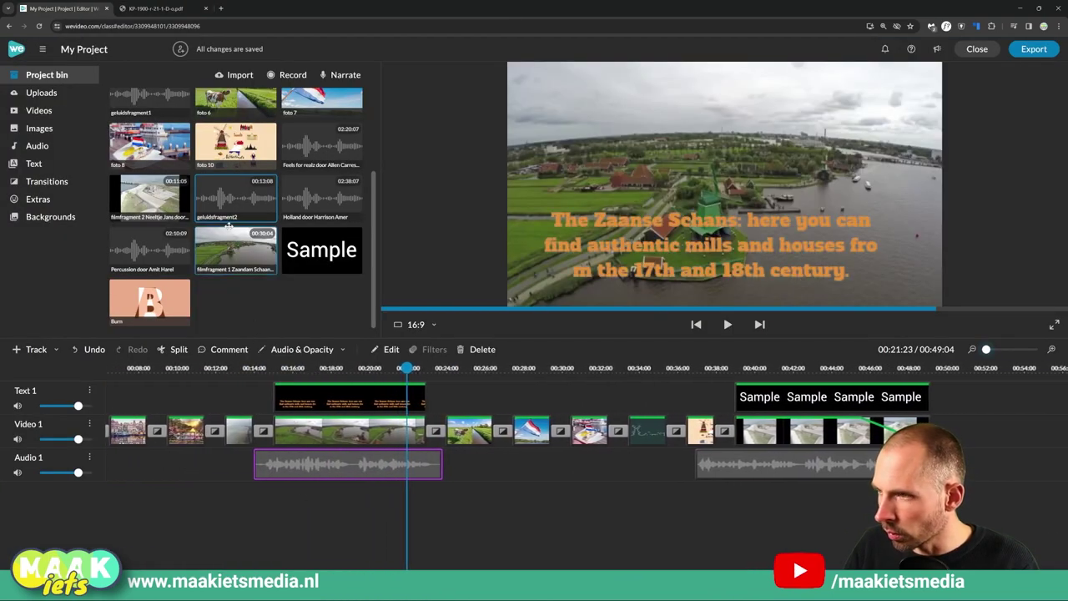
{"action": "scroll", "coordinate": [313, 159], "scroll_direction": "up", "scroll_amount": 2}
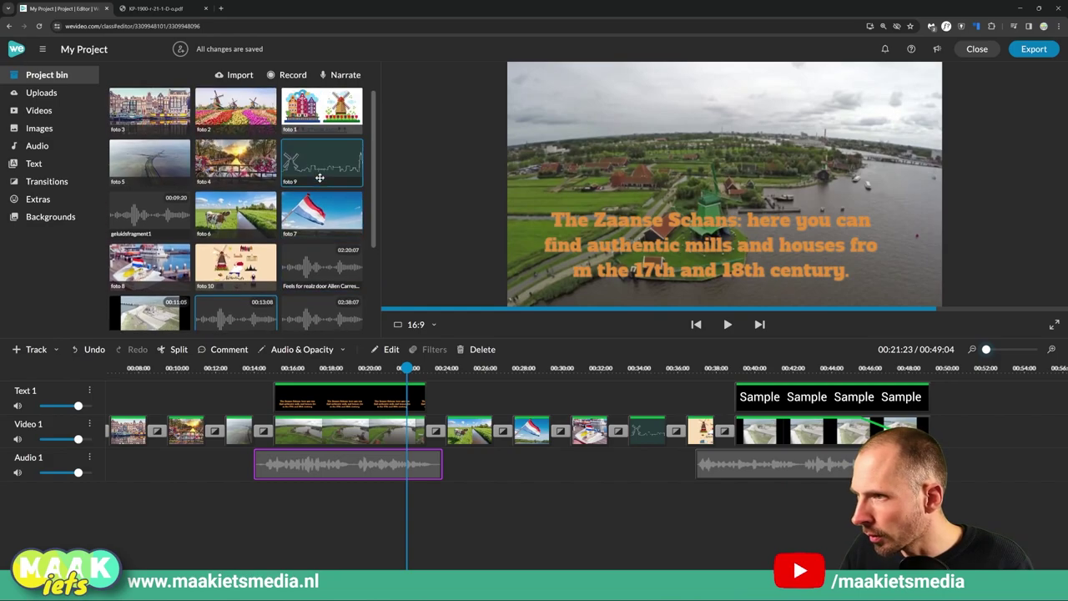
{"action": "scroll", "coordinate": [320, 185], "scroll_direction": "down", "scroll_amount": 1}
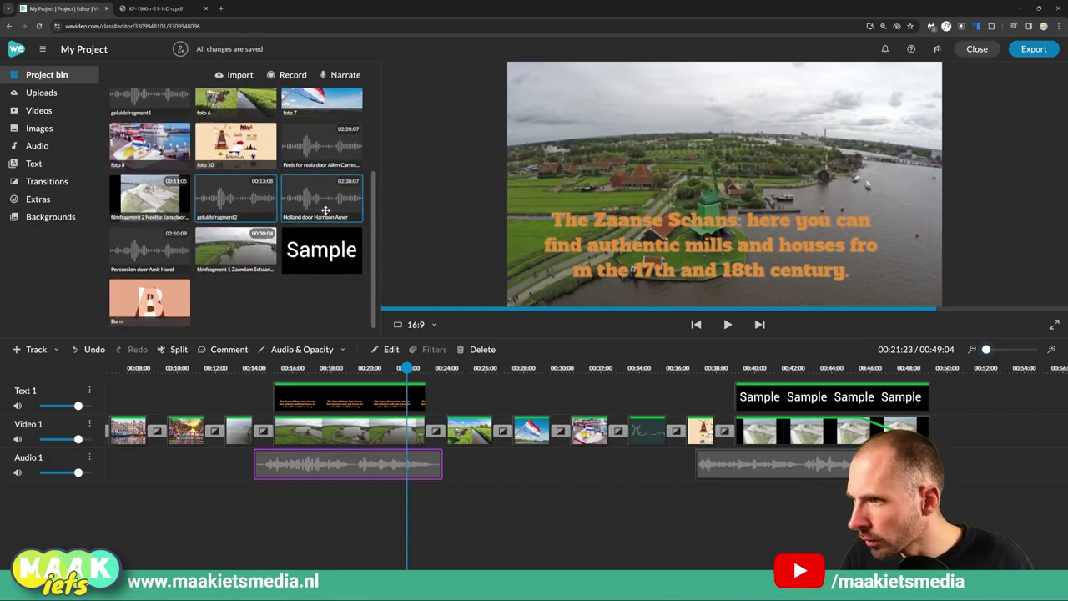
{"action": "left_click", "coordinate": [324, 146]}
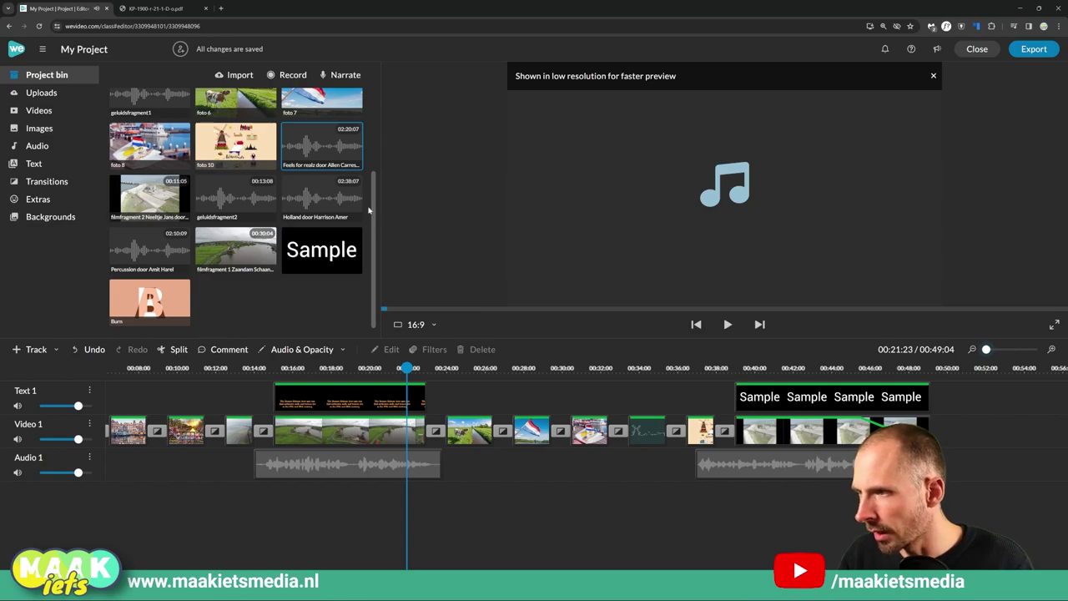
{"action": "left_click", "coordinate": [262, 510]}
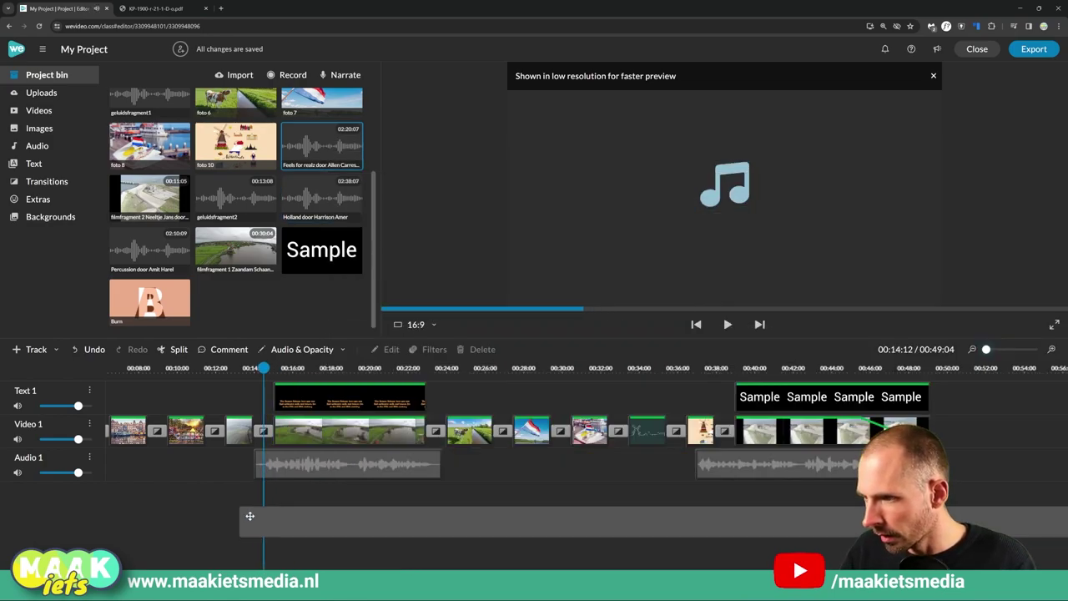
{"action": "key", "text": "space"}
{"action": "key", "text": "space"}
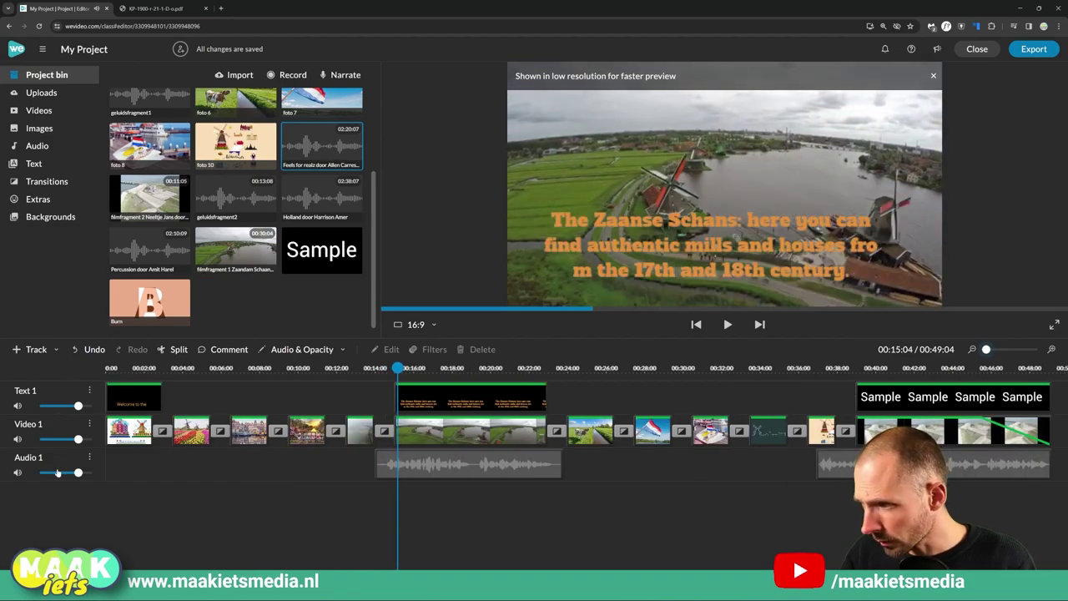
Step: Add a second audio track, place the Feels for realz music on it from the film's start, and listen to it around geluidsfragment1
{"action": "left_click", "coordinate": [37, 351]}
{"action": "left_click", "coordinate": [27, 387]}
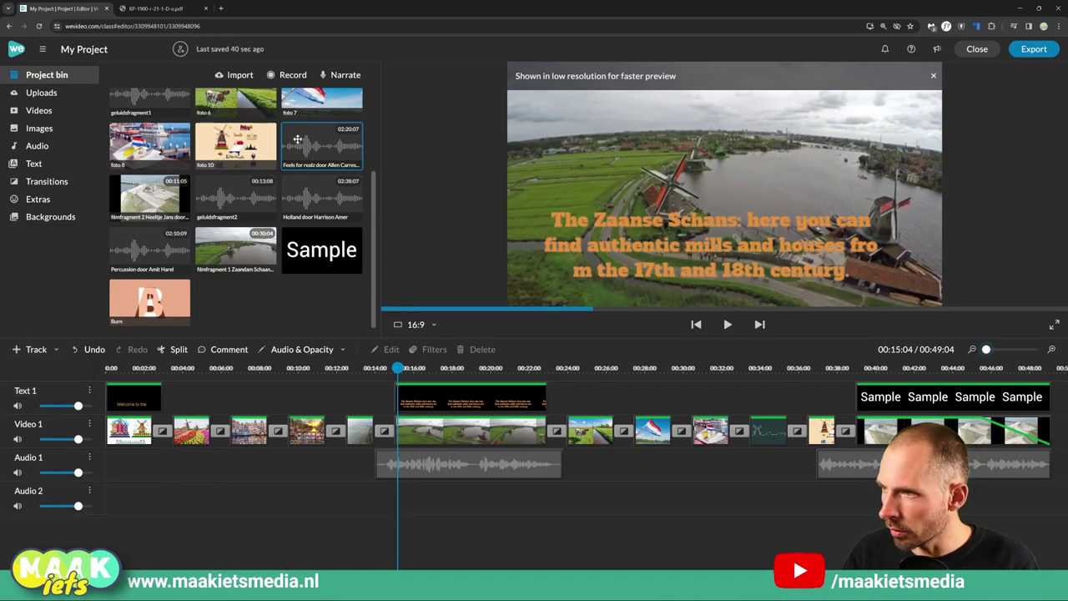
{"action": "left_click_drag", "start_coordinate": [332, 146], "coordinate": [163, 497]}
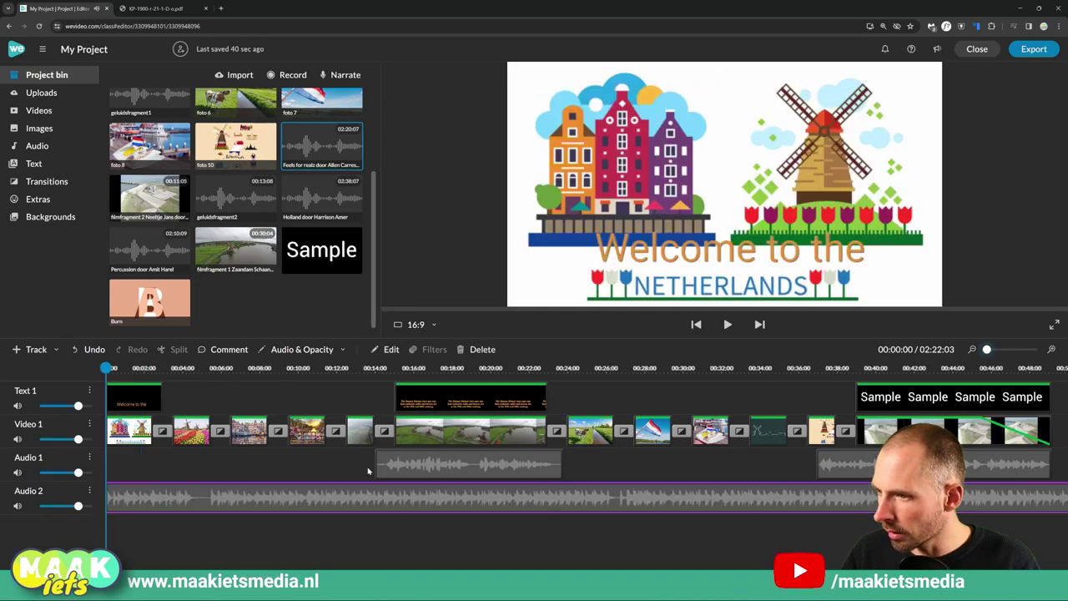
{"action": "key", "text": "space"}
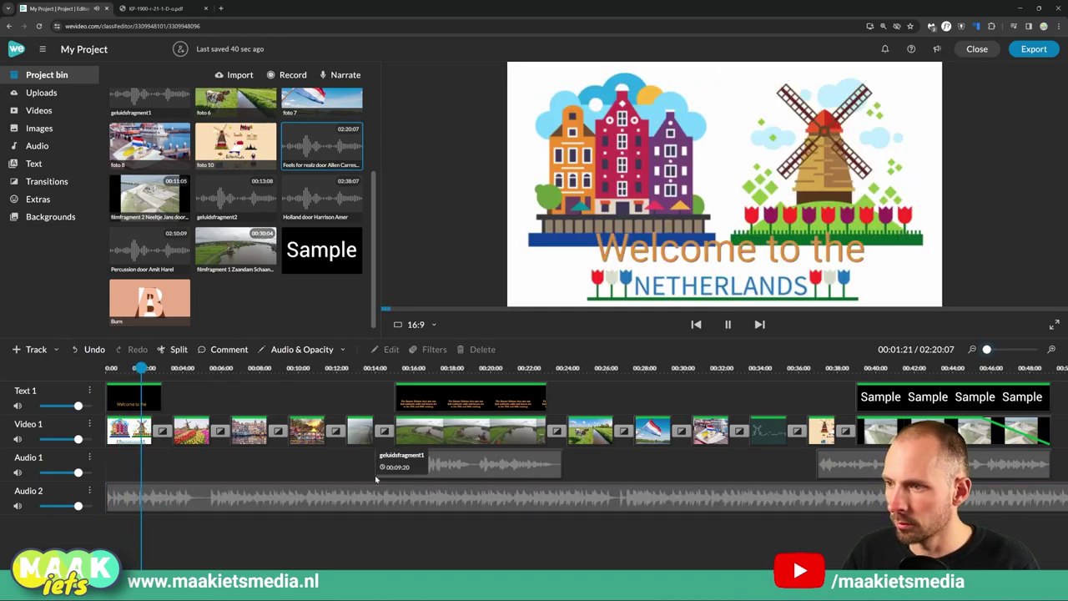
{"action": "left_click", "coordinate": [357, 368]}
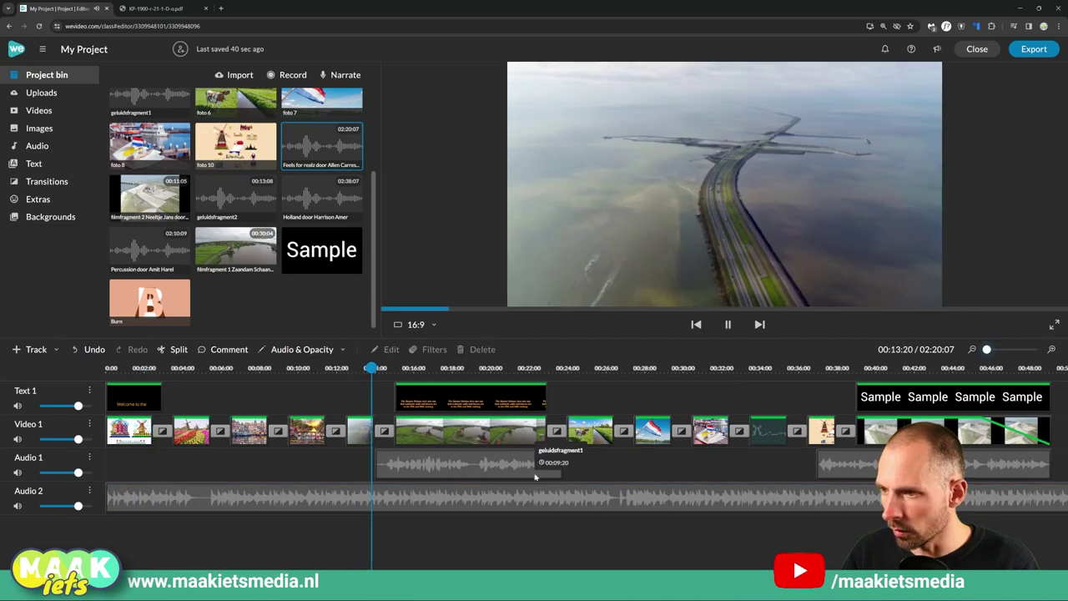
{"action": "left_click", "coordinate": [412, 511]}
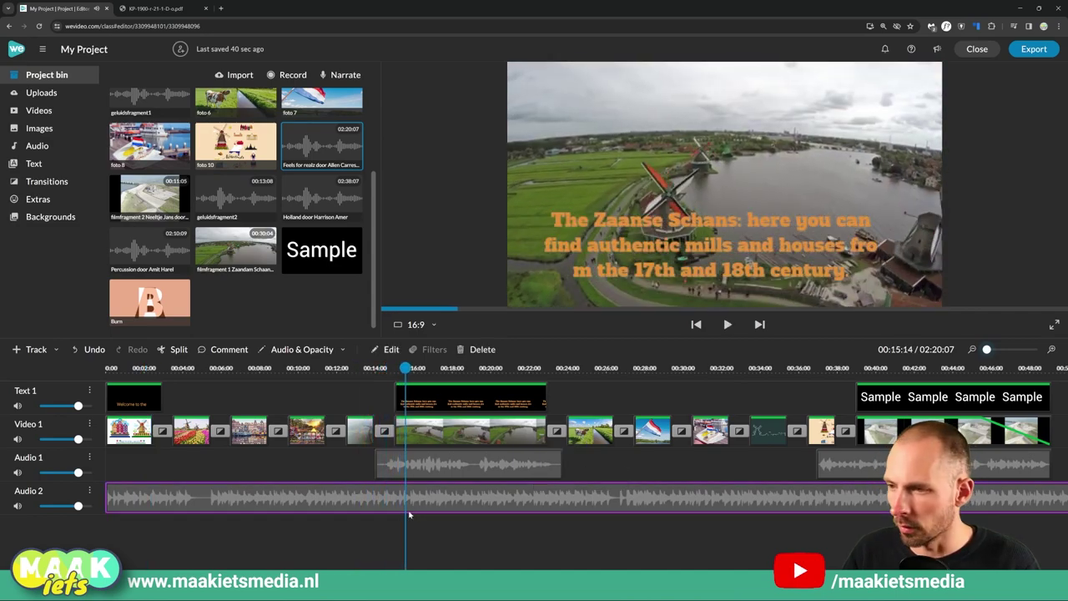
Step: Show the audio levels and fade the Audio 2 music down to silence beneath geluidsfragment1 and back up at its end
{"action": "left_click", "coordinate": [300, 352]}
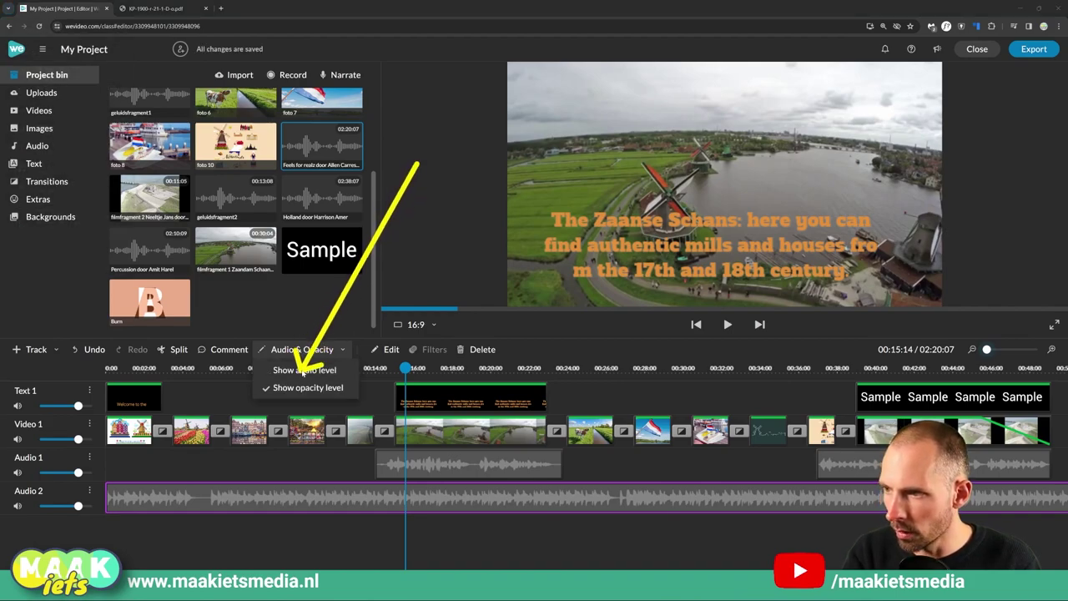
{"action": "left_click", "coordinate": [293, 373]}
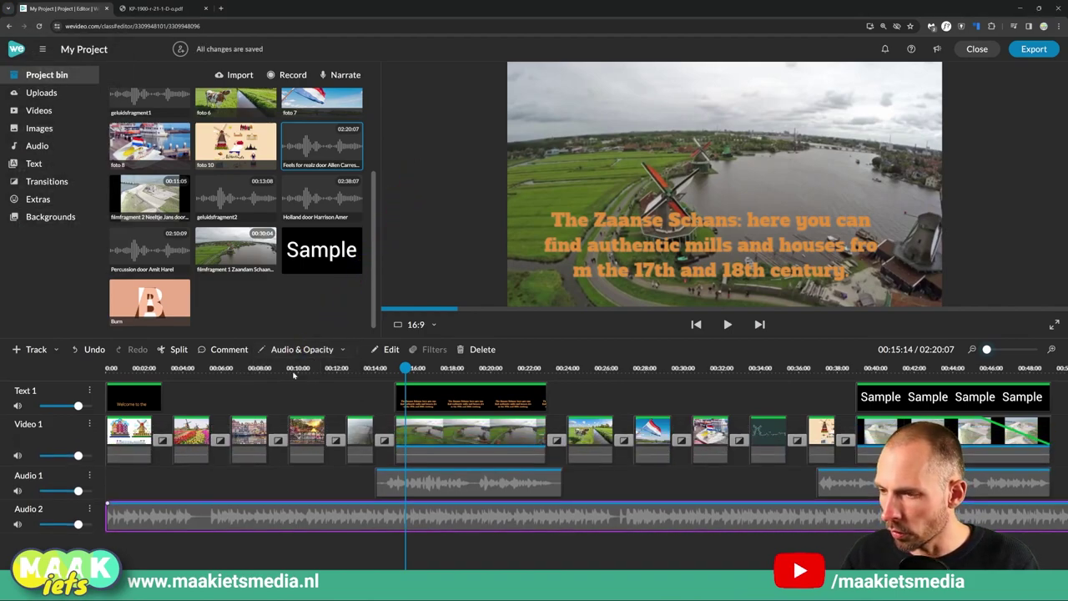
{"action": "left_click", "coordinate": [374, 504]}
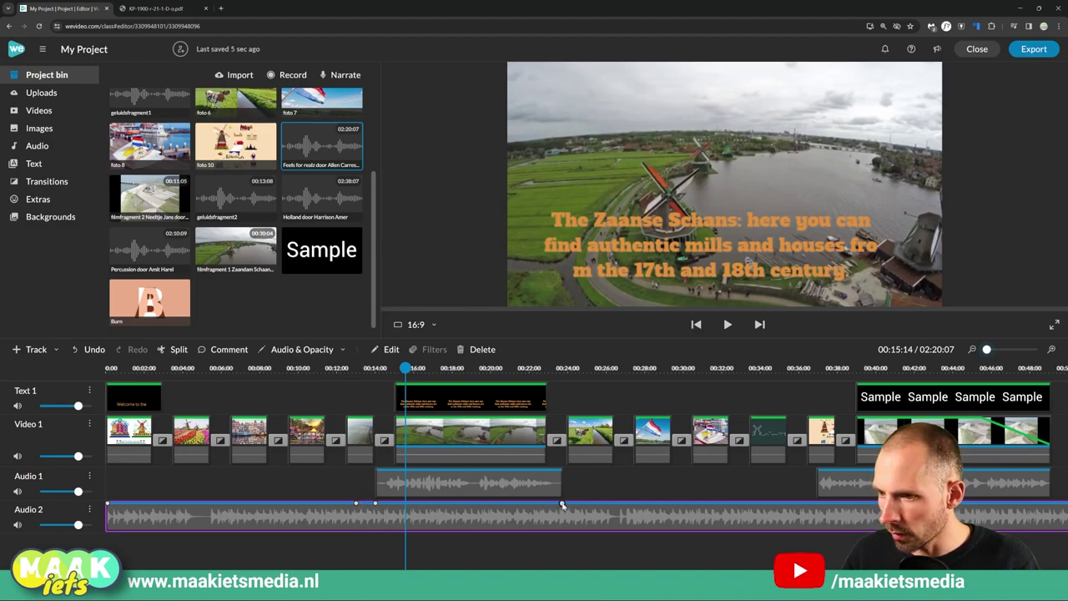
{"action": "left_click_drag", "start_coordinate": [562, 504], "coordinate": [557, 530]}
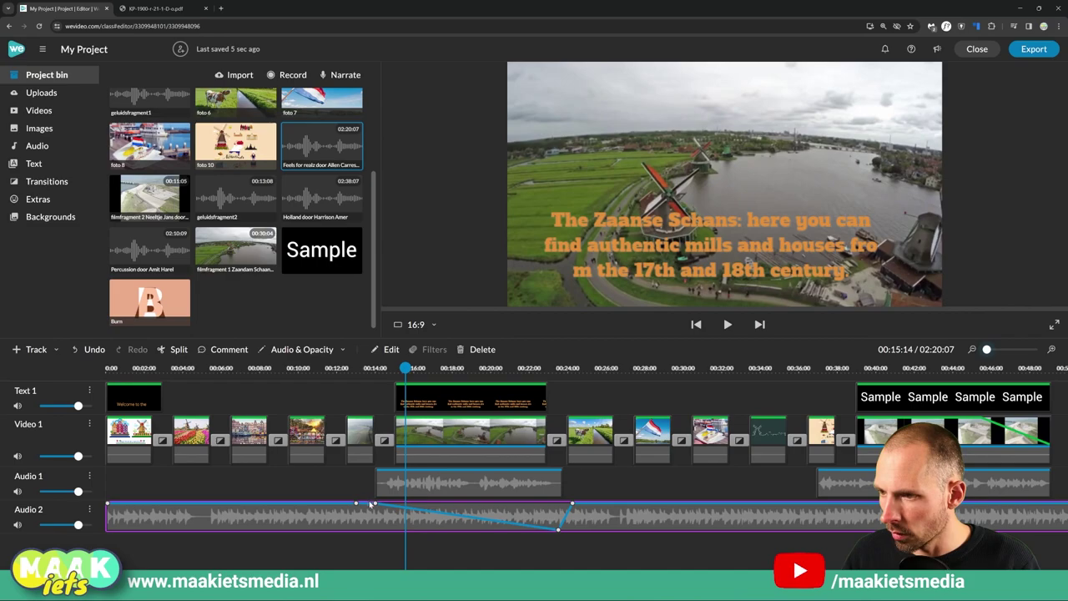
{"action": "left_click_drag", "start_coordinate": [375, 504], "coordinate": [376, 537]}
{"action": "left_click", "coordinate": [354, 368]}
{"action": "key", "text": "space"}
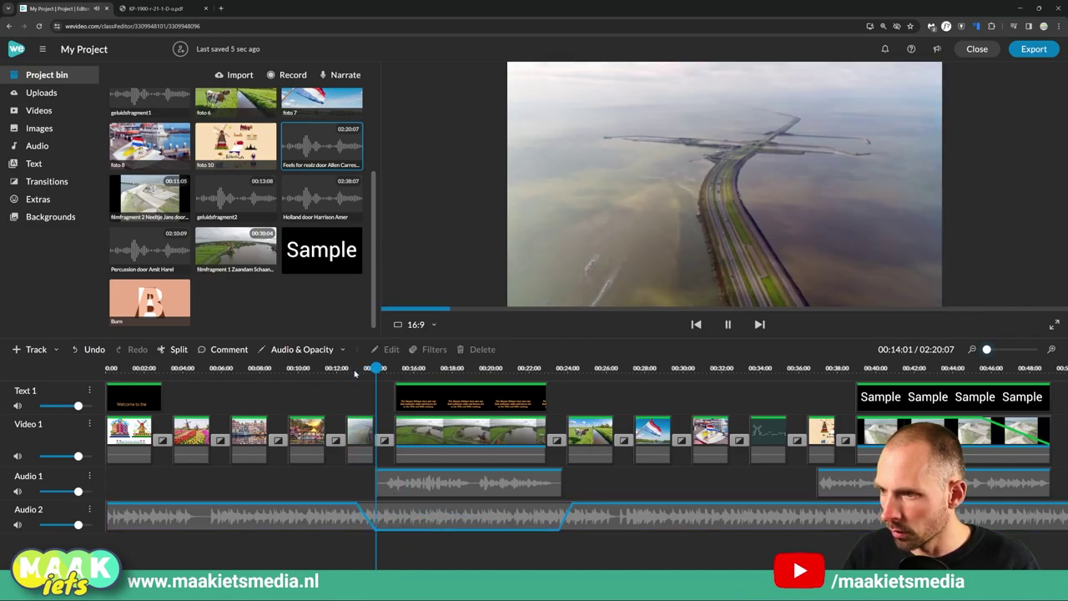
Step: Lengthen the music's fade-out so it reaches silence near the start of filmfragment 1, and preview the result
{"action": "left_click", "coordinate": [376, 531]}
{"action": "left_click_drag", "start_coordinate": [388, 533], "coordinate": [396, 533]}
{"action": "left_click", "coordinate": [355, 368]}
{"action": "key", "text": "space"}
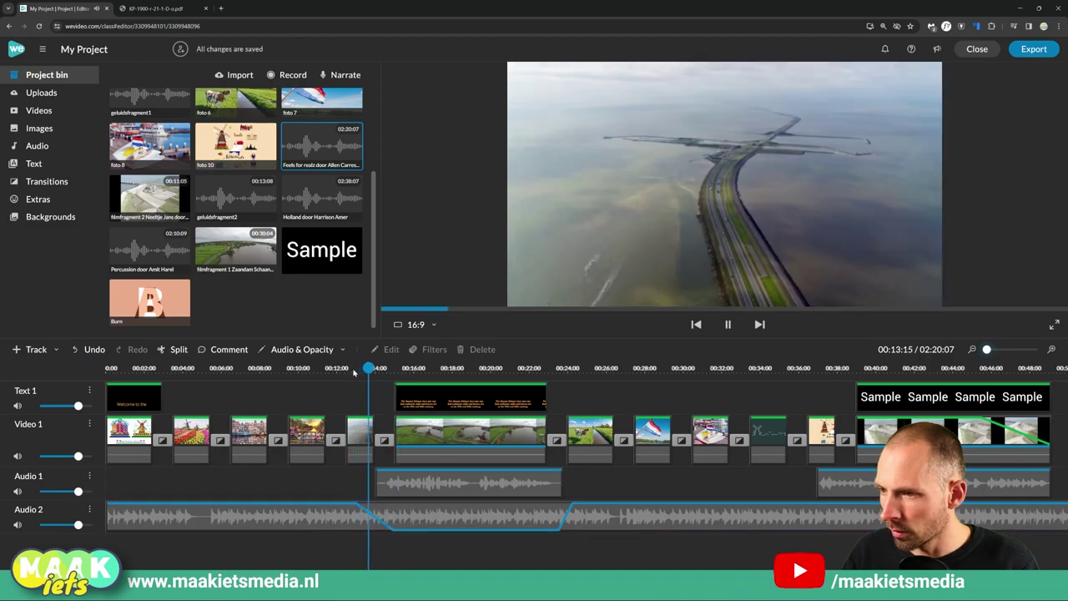
Step: Start the music's fade-in slightly before the end of filmfragment 1 and preview the passage into the cow photo
{"action": "left_click", "coordinate": [559, 531]}
{"action": "left_click", "coordinate": [531, 368]}
{"action": "key", "text": "space"}
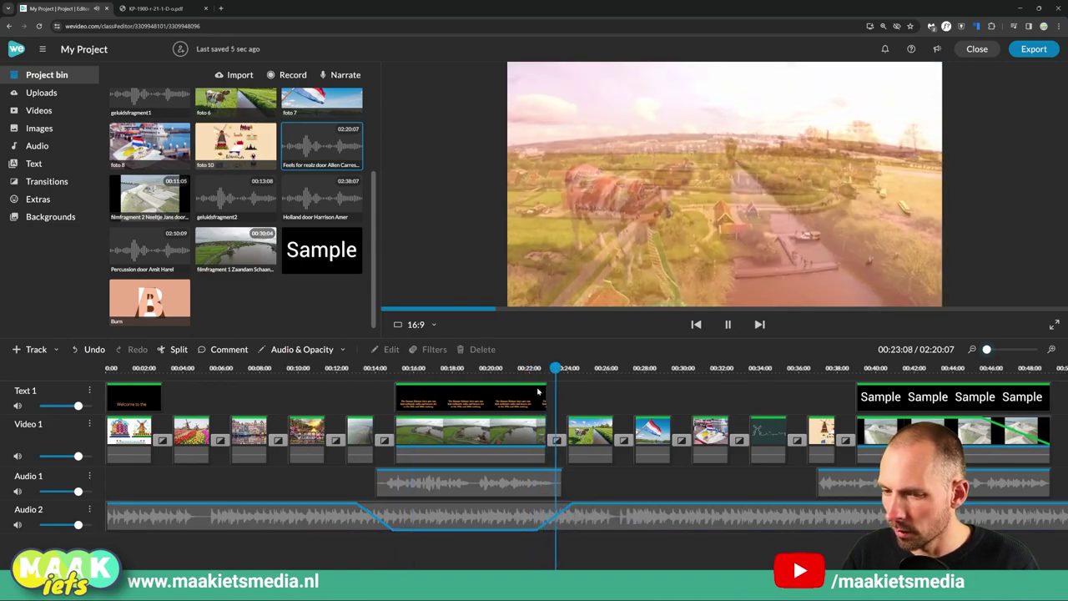
{"action": "left_click", "coordinate": [557, 517]}
{"action": "scroll", "coordinate": [558, 517], "scroll_direction": "right", "scroll_amount": 5}
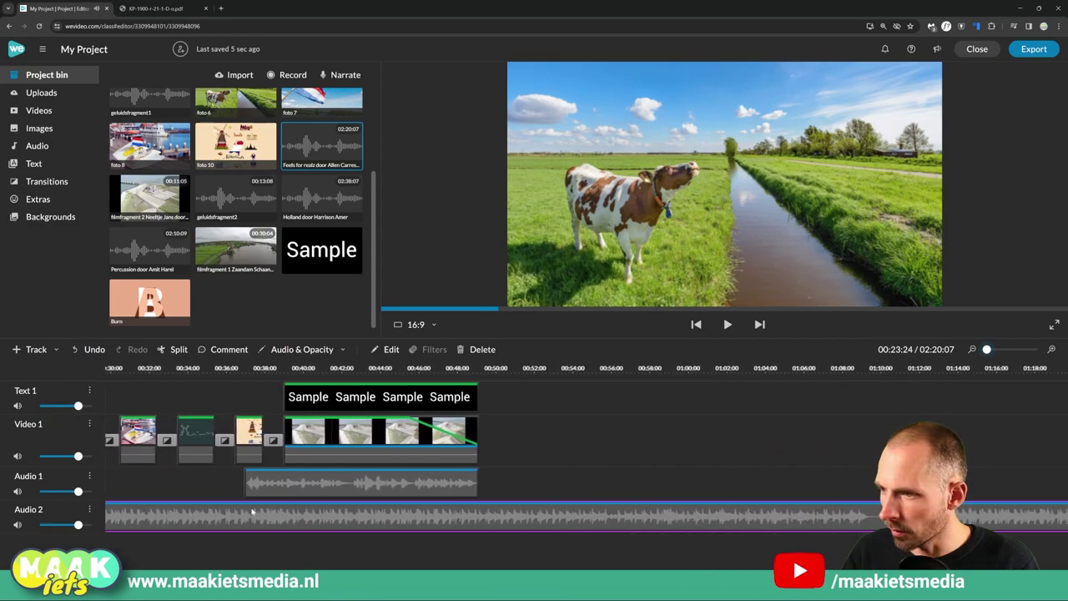
Step: Fade the Audio 2 music down to 0% volume beneath geluidsfragment2 and back up around its end, and preview the fade-out
{"action": "left_click", "coordinate": [245, 504]}
{"action": "left_click", "coordinate": [259, 503]}
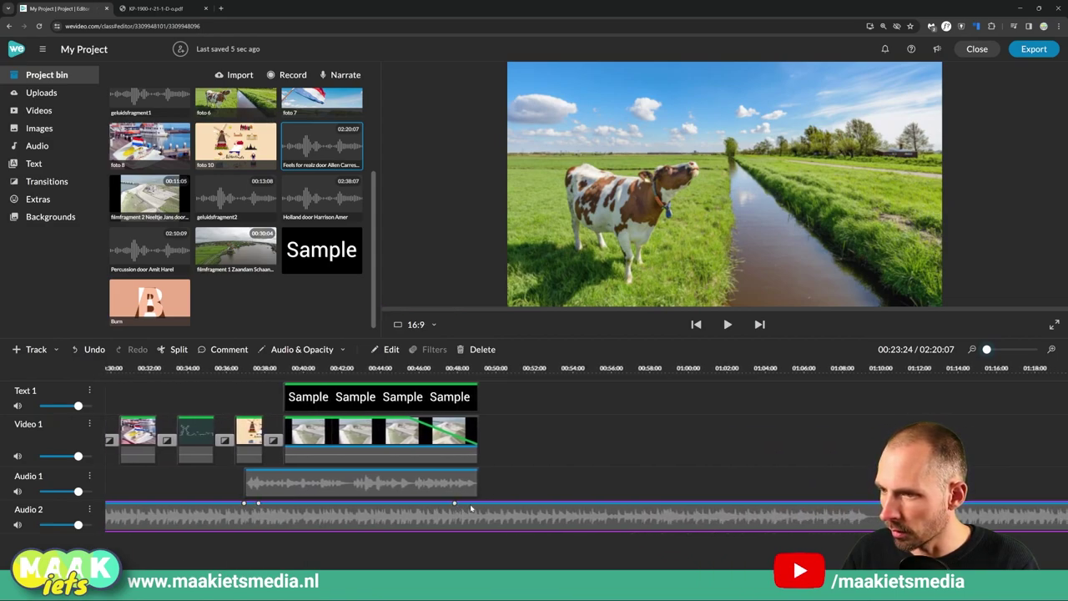
{"action": "left_click_drag", "start_coordinate": [455, 503], "coordinate": [429, 529]}
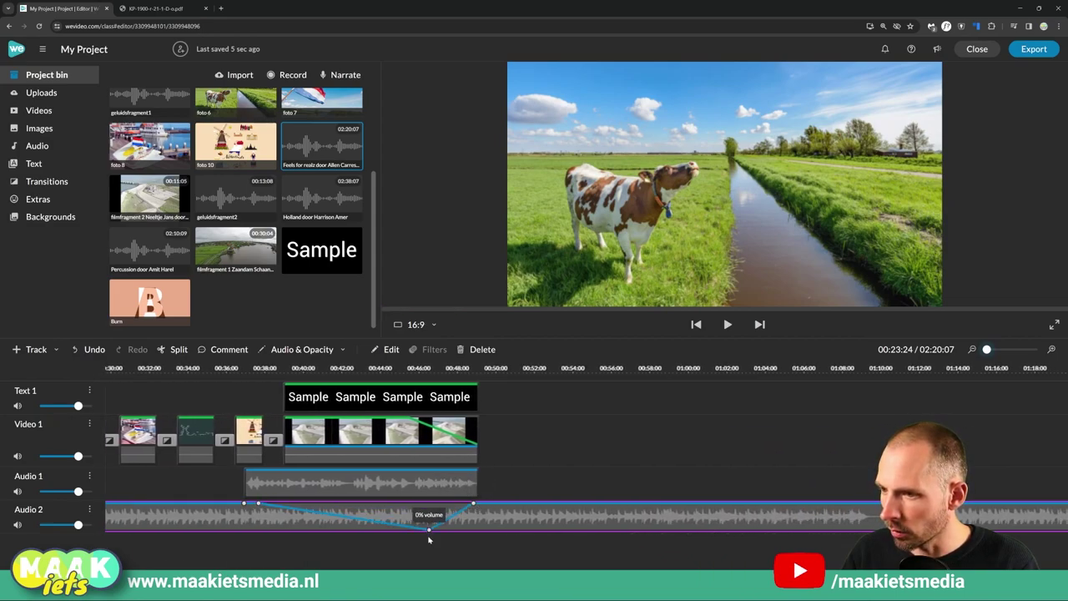
{"action": "left_click_drag", "start_coordinate": [258, 503], "coordinate": [209, 504]}
{"action": "left_click_drag", "start_coordinate": [474, 505], "coordinate": [507, 503]}
{"action": "left_click", "coordinate": [214, 374]}
{"action": "key", "text": "space"}
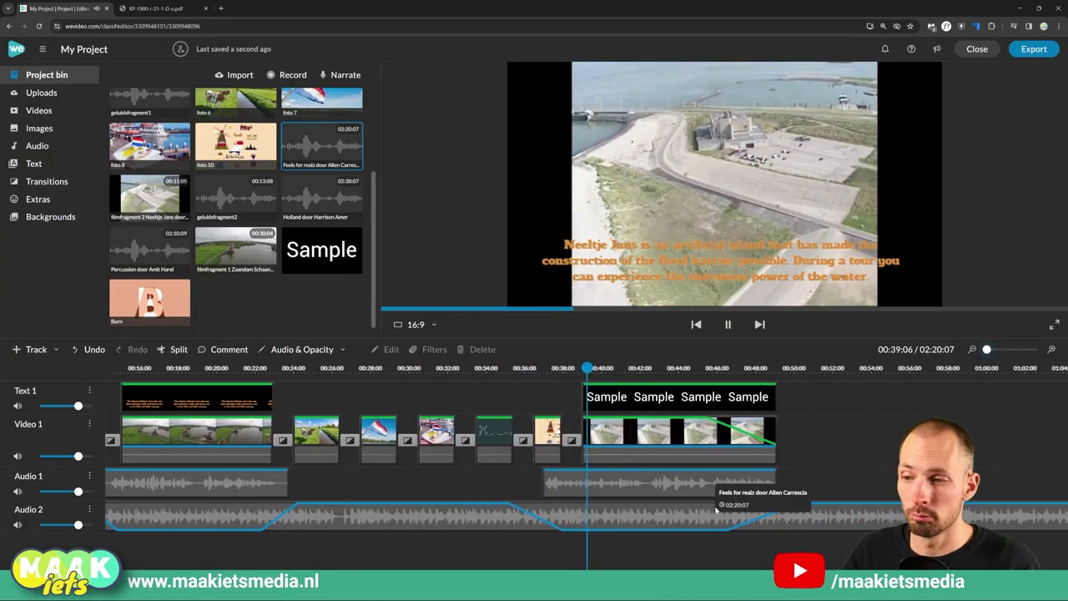
{"action": "left_click", "coordinate": [716, 507]}
Step: Switch to the exam PDF and read the requirements for the music fades and for the contents of the film's credits
{"action": "key", "text": "ctrl+Tab"}
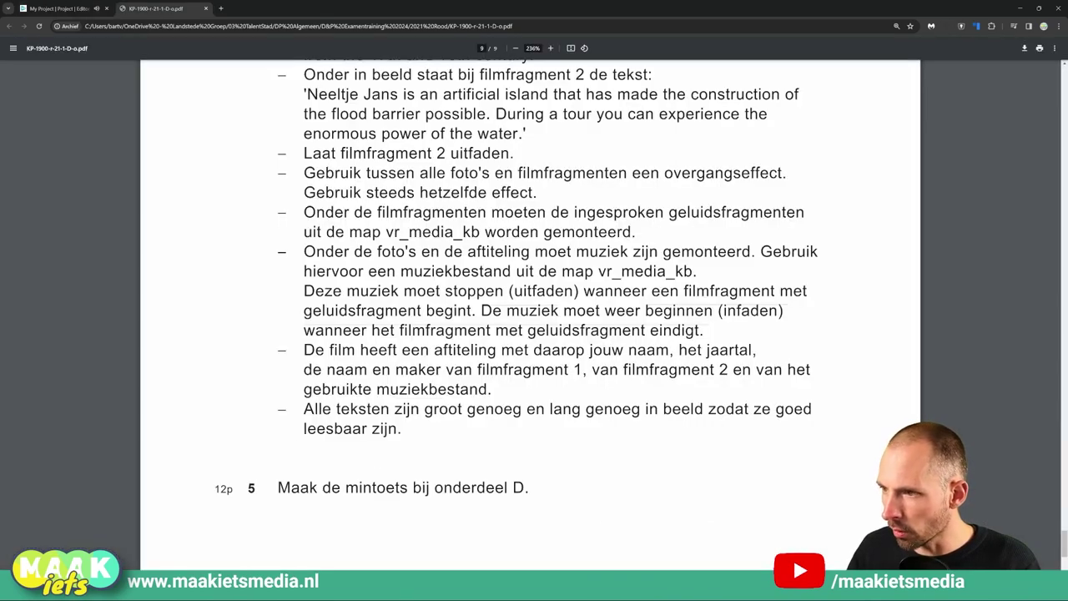
{"action": "left_click_drag", "start_coordinate": [303, 251], "coordinate": [790, 310]}
{"action": "left_click", "coordinate": [605, 350]}
{"action": "scroll", "coordinate": [605, 350], "scroll_direction": "down", "scroll_amount": 1}
{"action": "left_click_drag", "start_coordinate": [304, 308], "coordinate": [690, 328]}
{"action": "scroll", "coordinate": [752, 328], "scroll_direction": "down", "scroll_amount": 1}
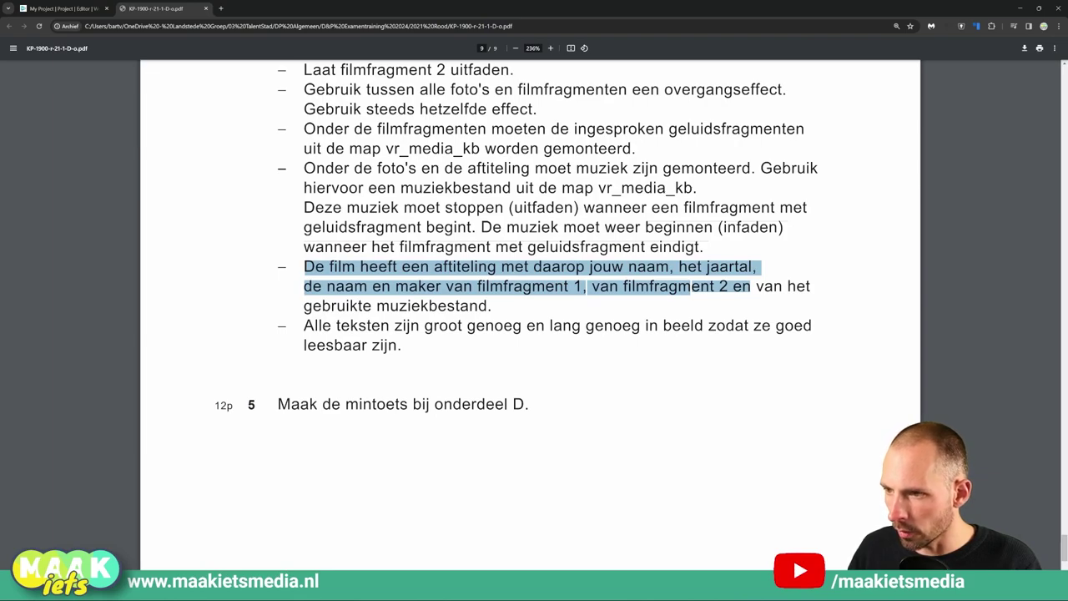
{"action": "left_click", "coordinate": [751, 286]}
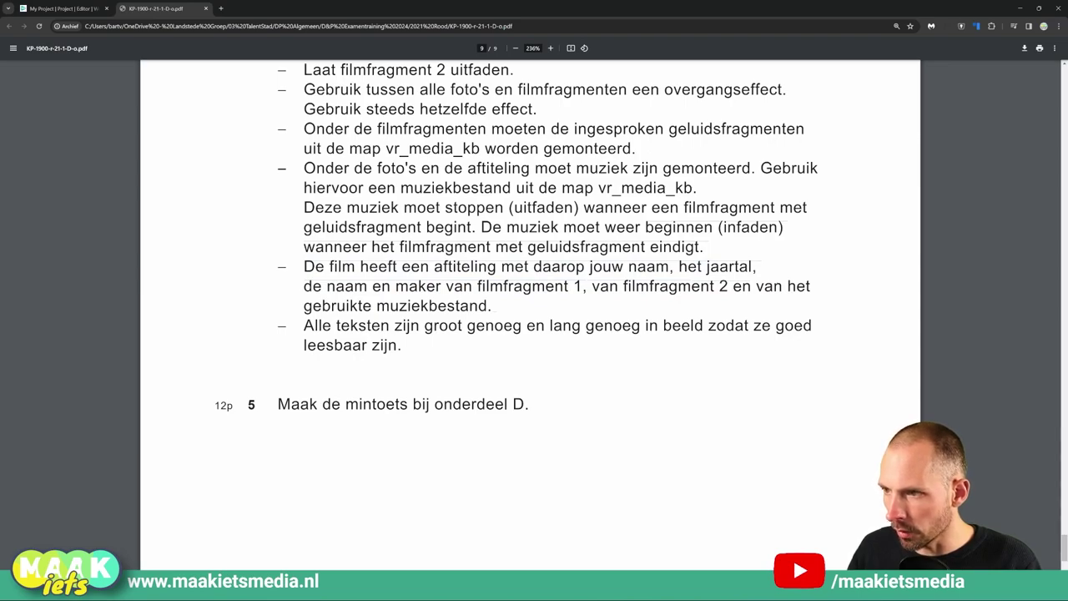
{"action": "key", "text": "ctrl+Tab"}
{"action": "key", "text": "ctrl+Tab"}
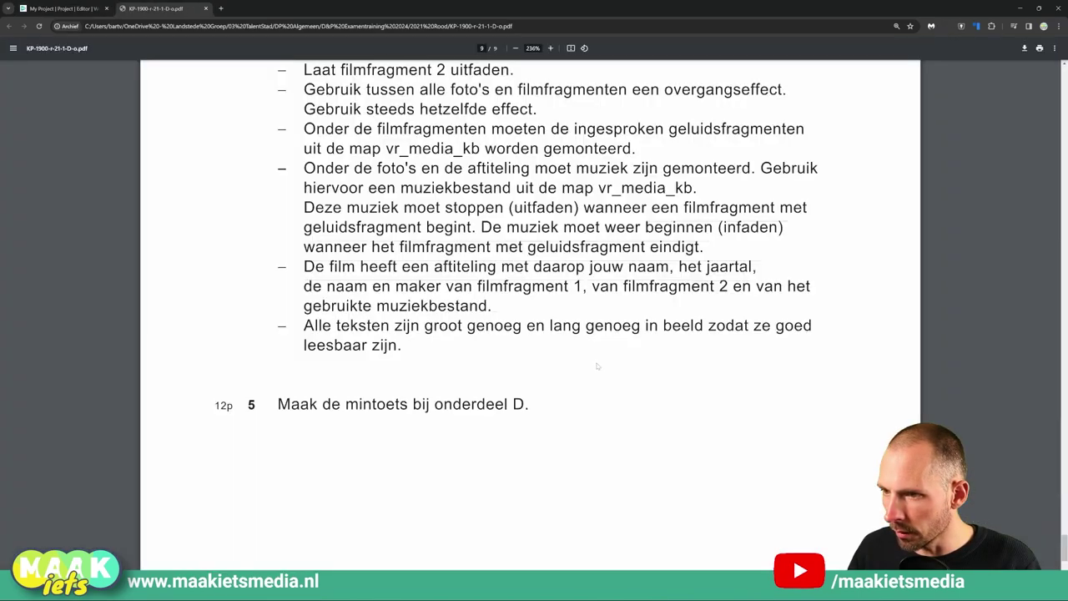
{"action": "double_click", "coordinate": [465, 266]}
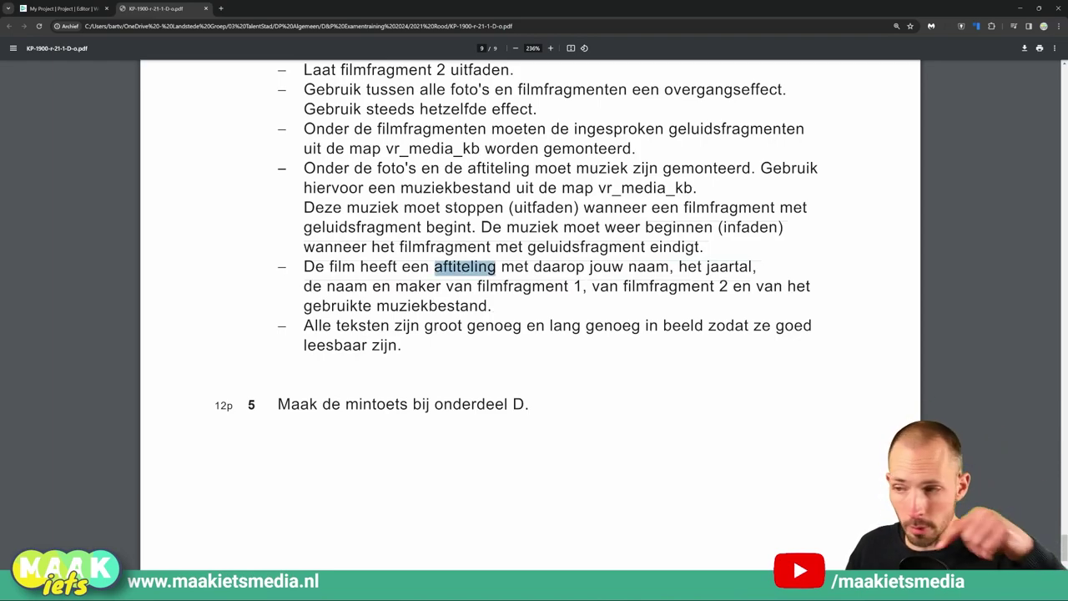
Step: Return to the WeVideo project and preview the end of filmfragment 2 with the music fading back in
{"action": "key", "text": "ctrl+Tab"}
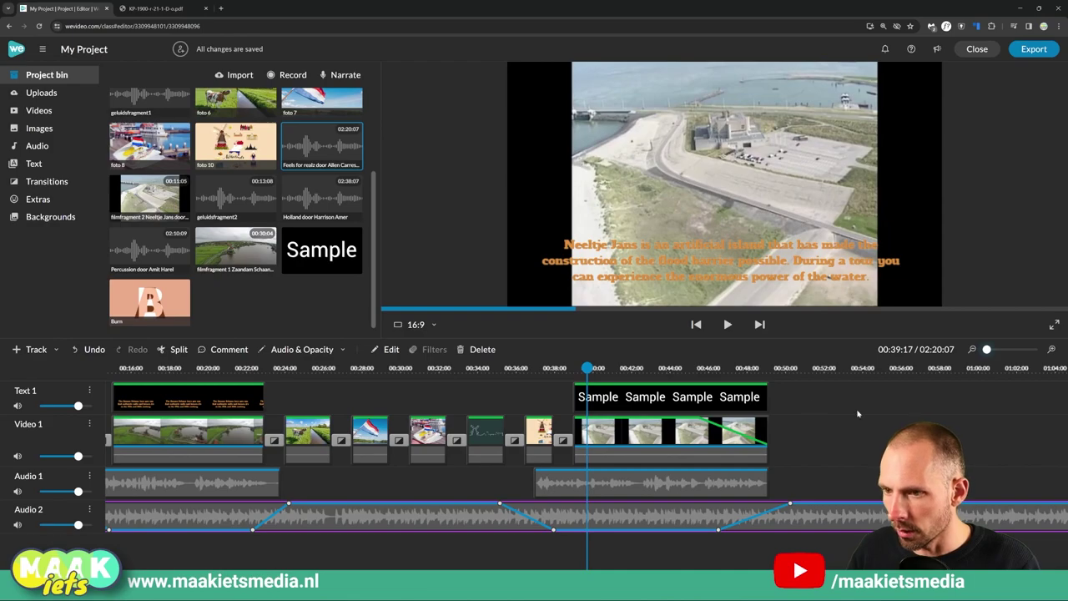
{"action": "left_click", "coordinate": [818, 414]}
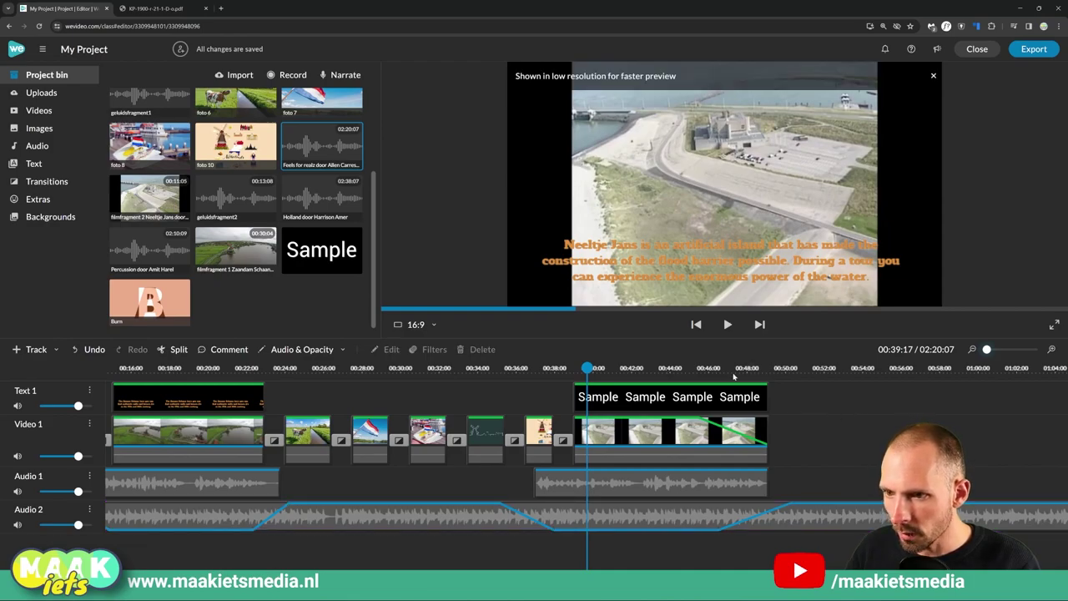
{"action": "key", "text": "space"}
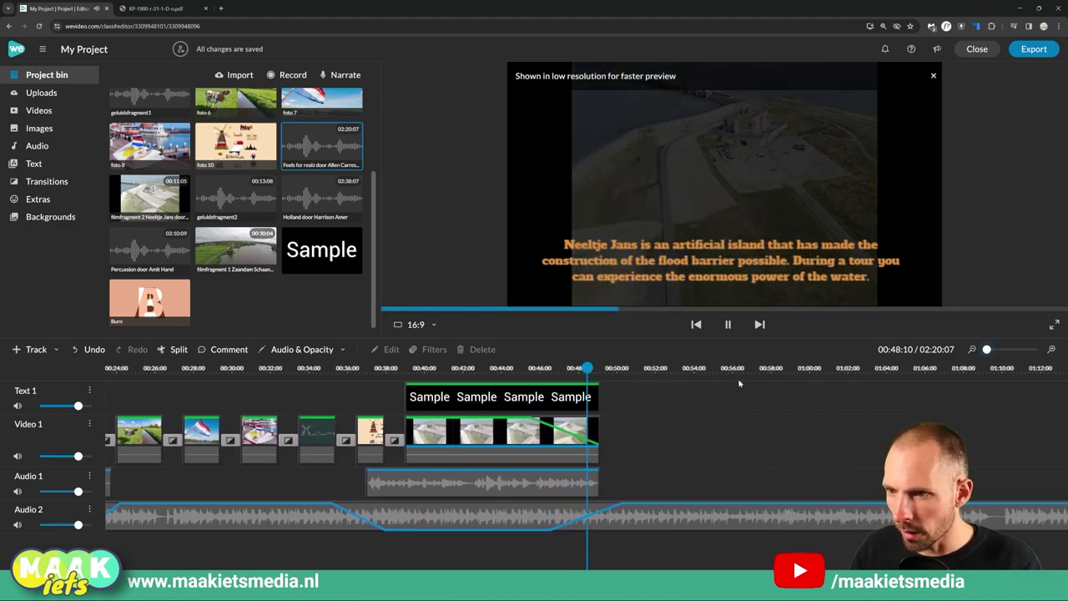
{"action": "key", "text": "space"}
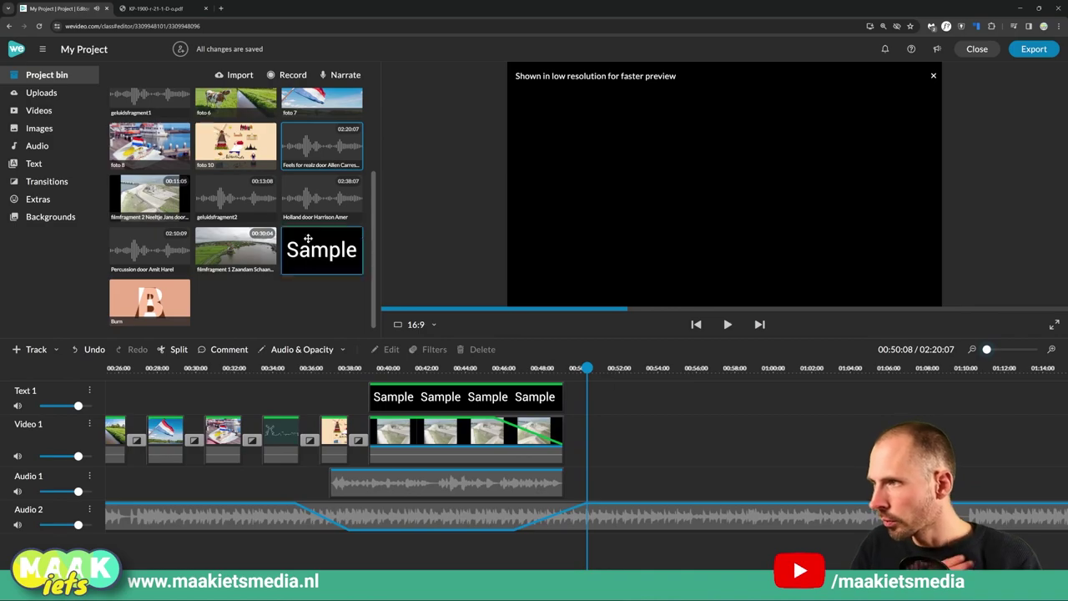
Step: Place a plain Sample title on Video 1 directly after filmfragment 2, lasting about 9 seconds
{"action": "left_click", "coordinate": [33, 164]}
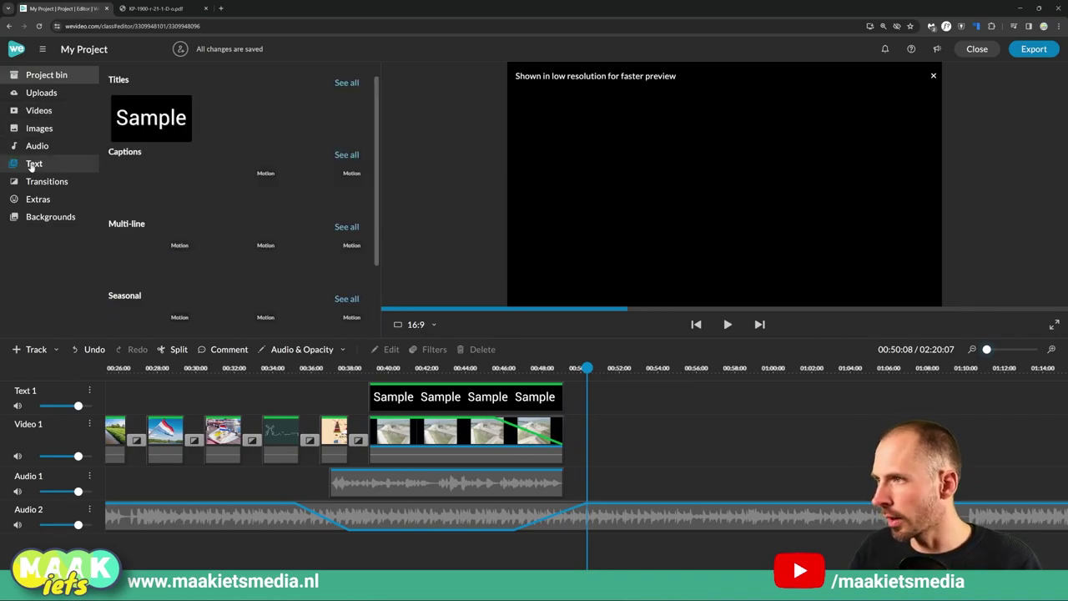
{"action": "left_click_drag", "start_coordinate": [149, 120], "coordinate": [599, 437]}
{"action": "mouse_move", "coordinate": [718, 421]}
{"action": "left_mouse_down"}
{"action": "mouse_move", "coordinate": [783, 419]}
{"action": "mouse_move", "coordinate": [711, 430]}
{"action": "left_mouse_up"}
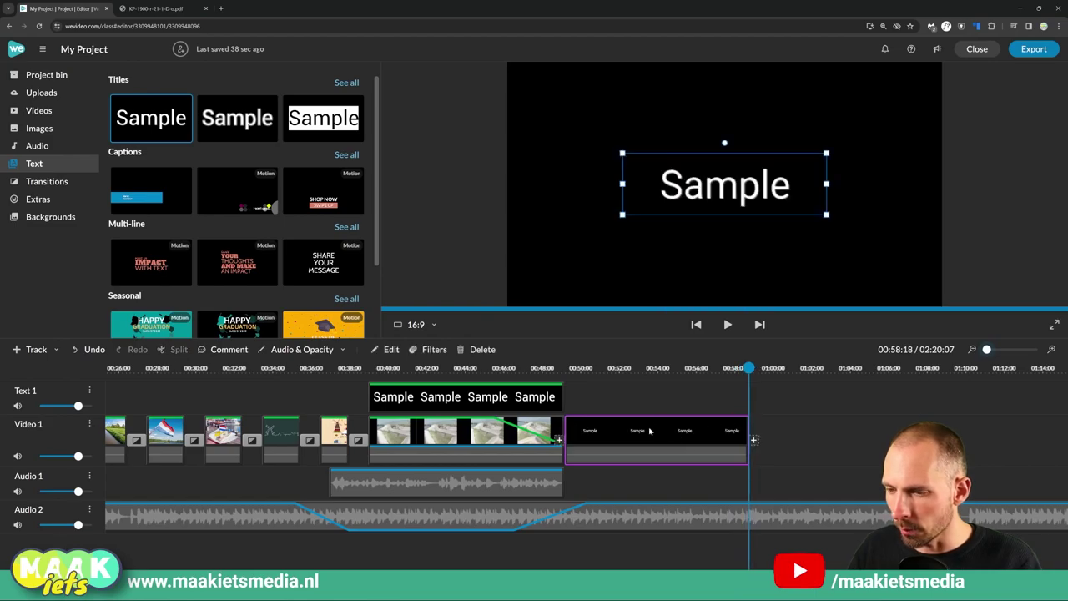
Step: Check the credits requirement in the PDF and replace the new title's sample text with "Naam:" followed by the maker's full name
{"action": "key", "text": "ctrl+Tab"}
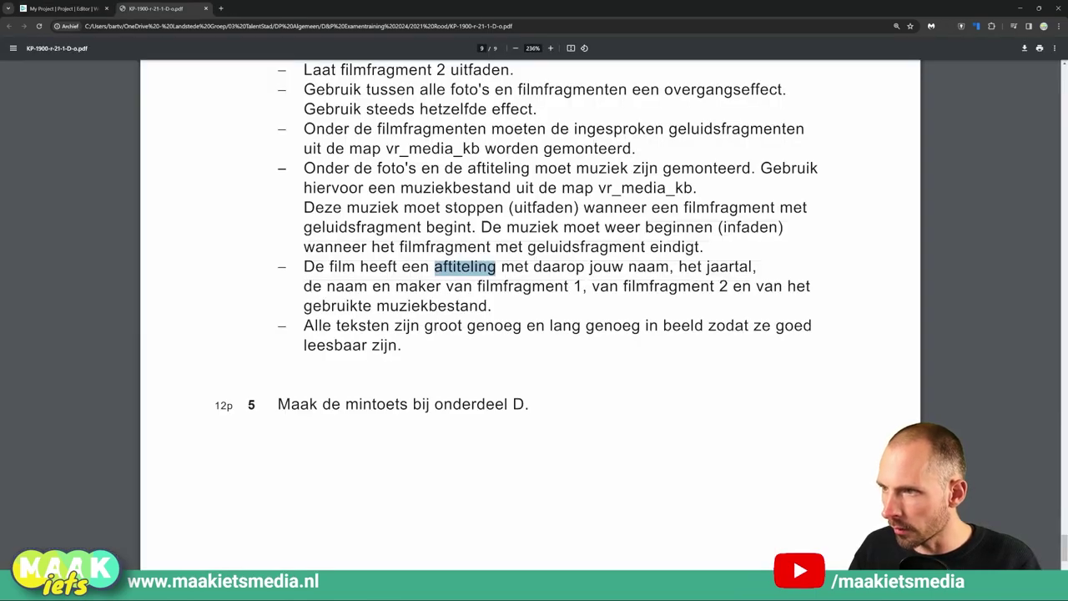
{"action": "left_click", "coordinate": [372, 190]}
{"action": "key", "text": "ctrl+Tab"}
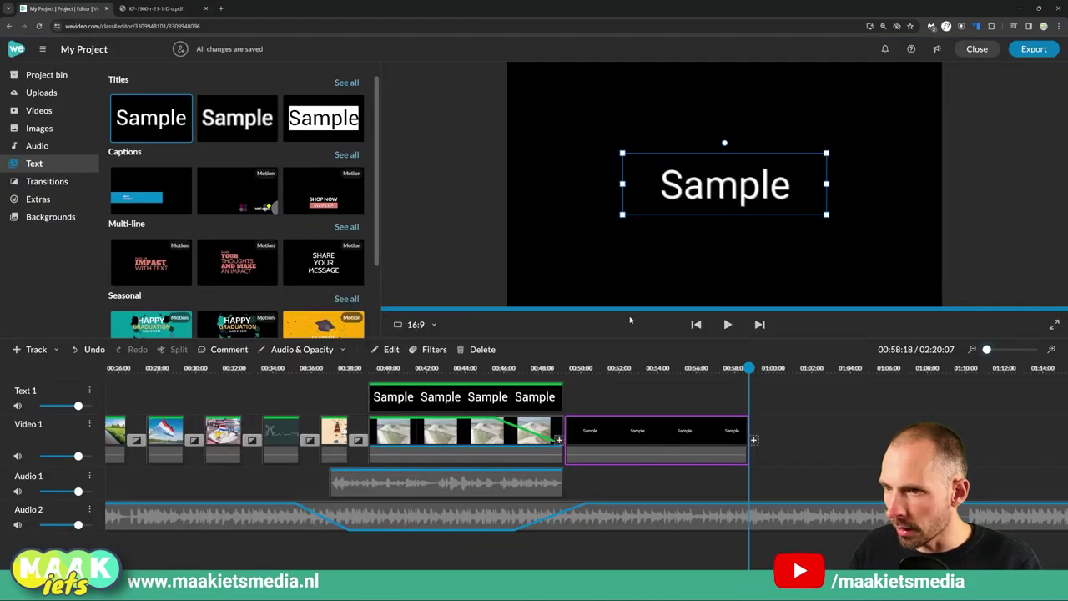
{"action": "double_click", "coordinate": [620, 430]}
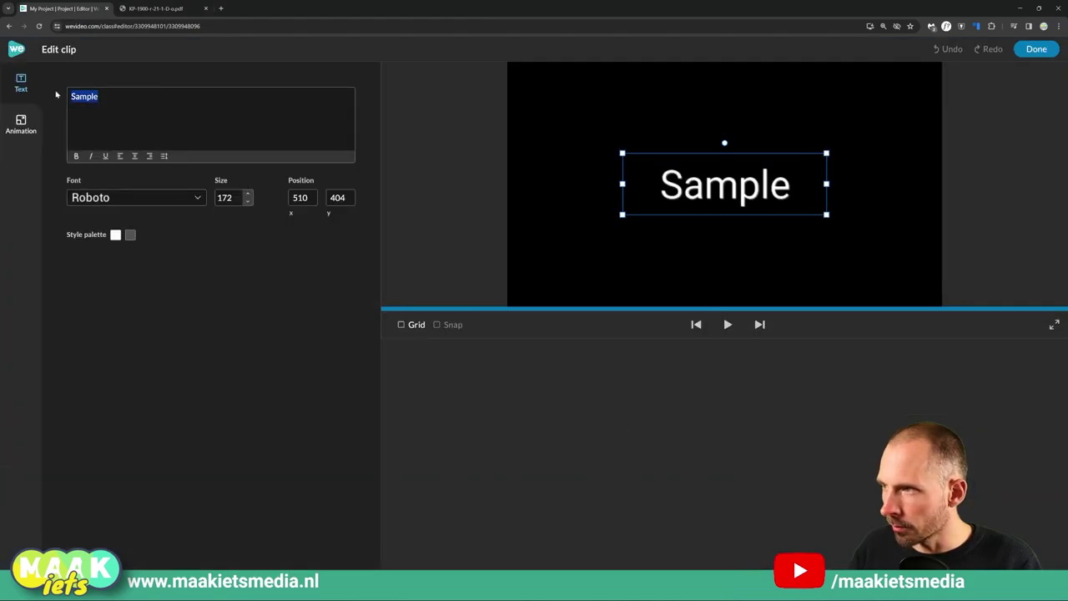
{"action": "type", "text": "Na"}
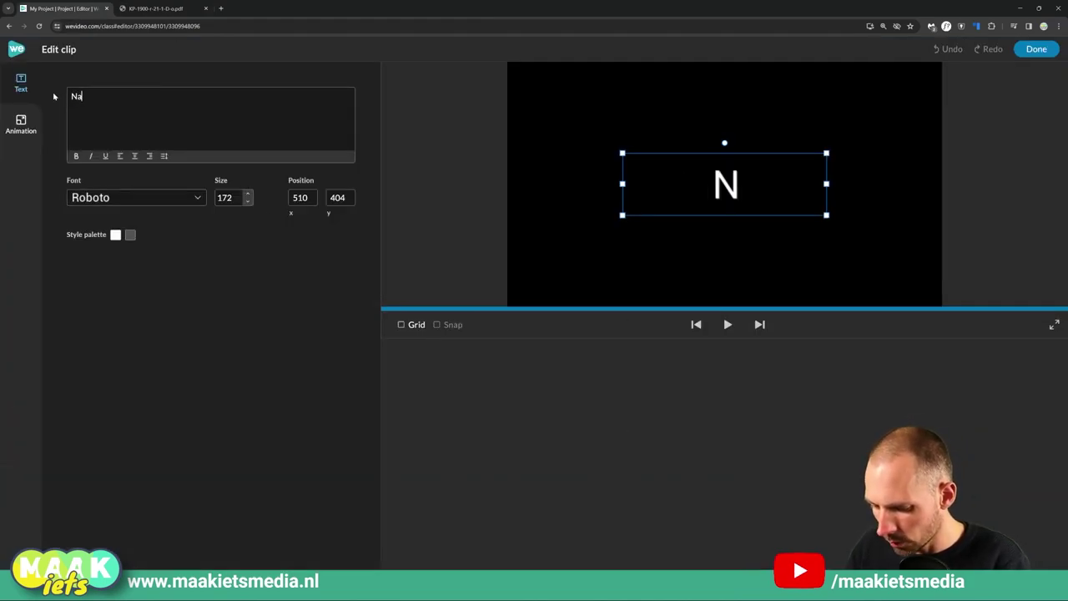
{"action": "type", "text": "am;: Bart Valkenier"}
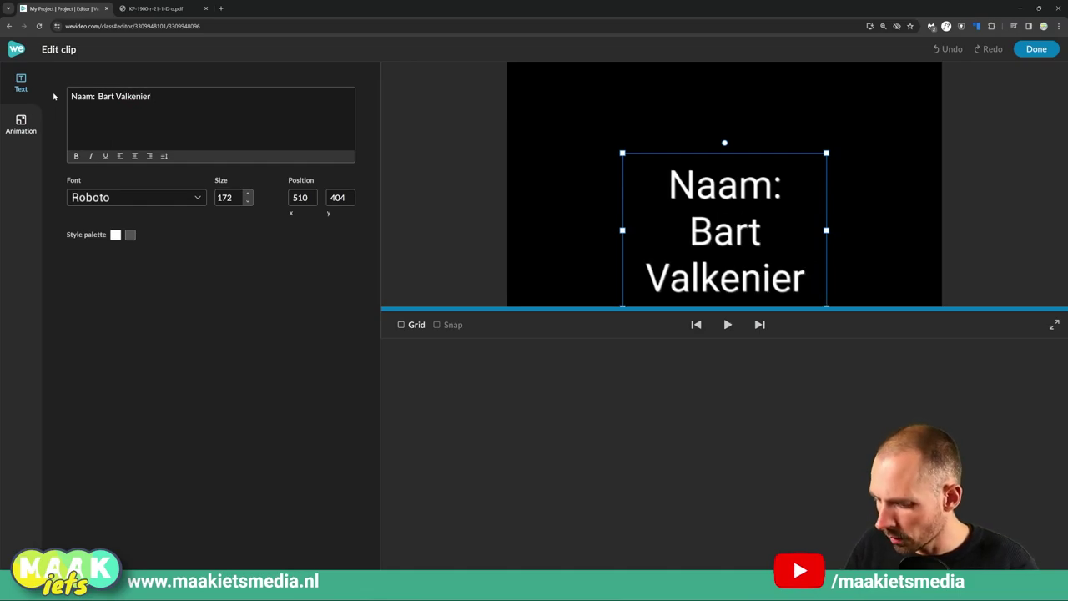
Step: Consult the PDF for the next required credit and add the line "Jaar: 2024" beneath the name
{"action": "key", "text": "ctrl+Tab"}
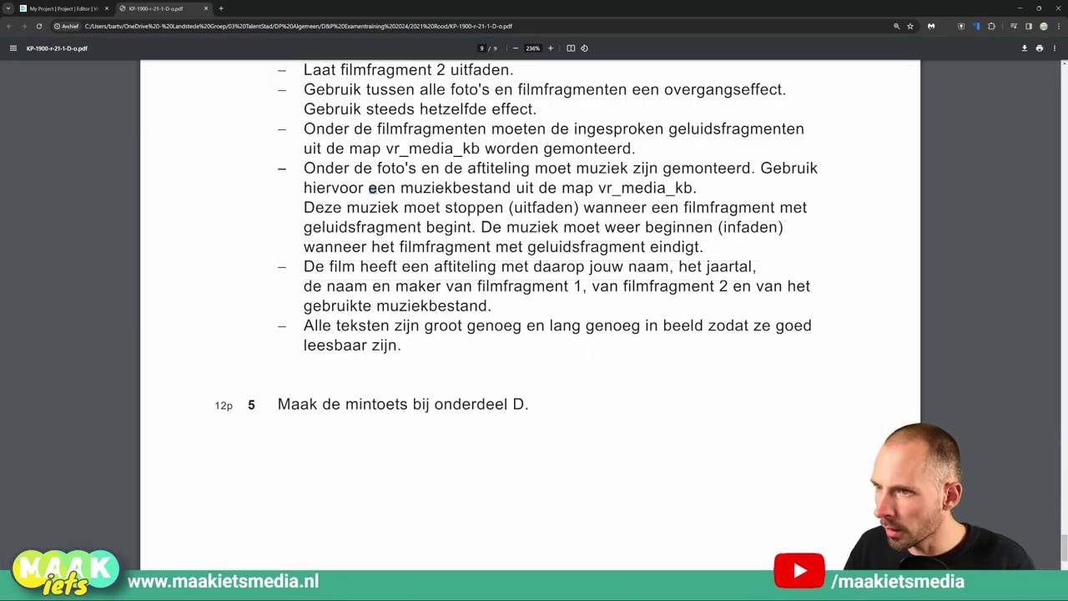
{"action": "key", "text": "ctrl+Tab"}
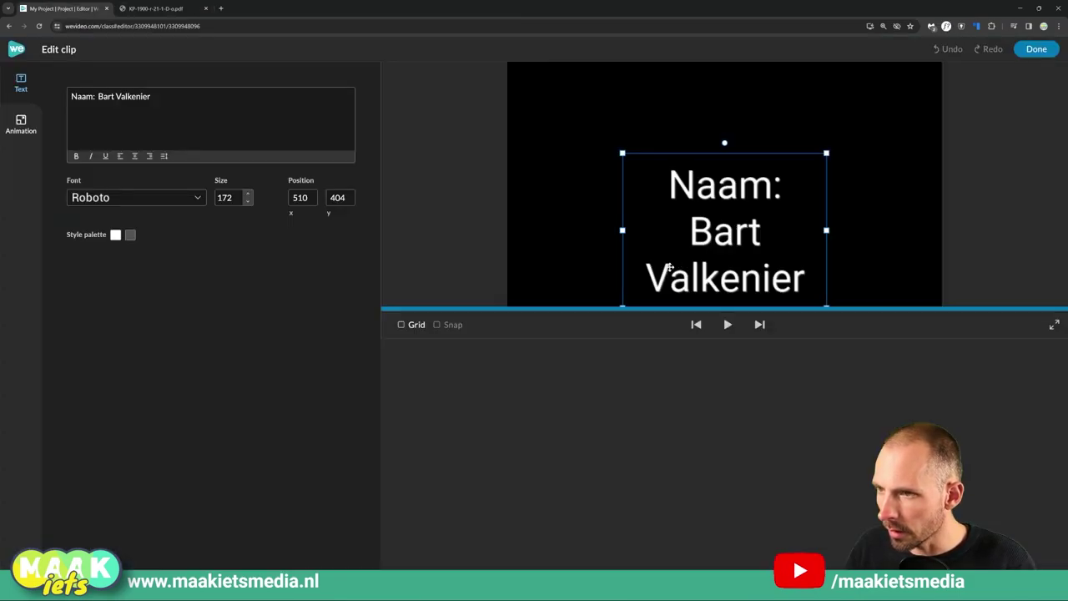
{"action": "key", "text": "Return"}
{"action": "type", "text": "Jaar: 2024"}
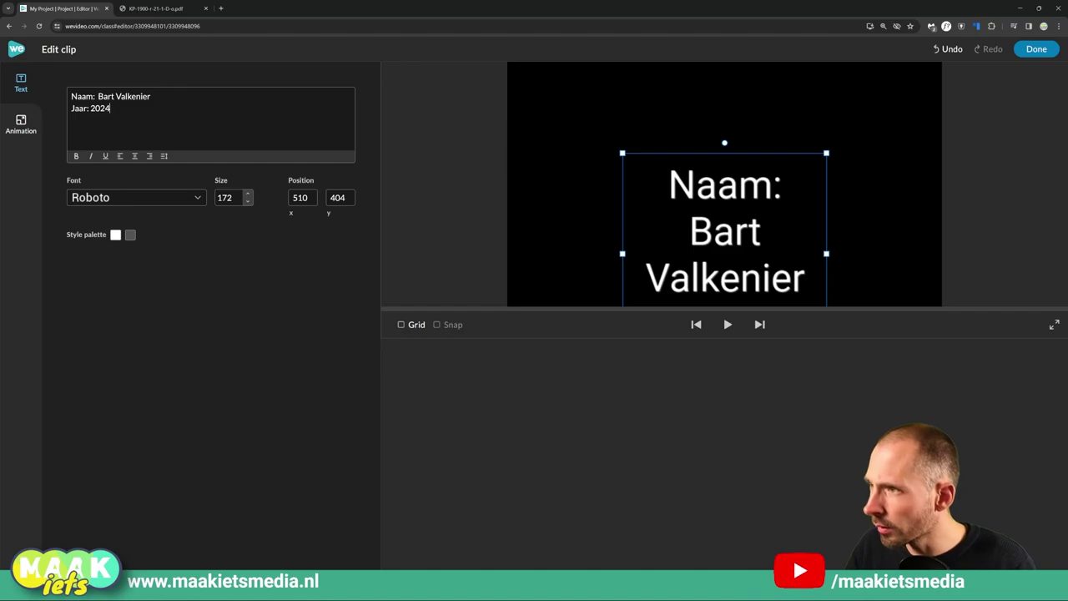
Step: Check the PDF, bring up the vr_media_kb folder in File Explorer, and show it as a details list with full file names readable
{"action": "key", "text": "ctrl+Tab"}
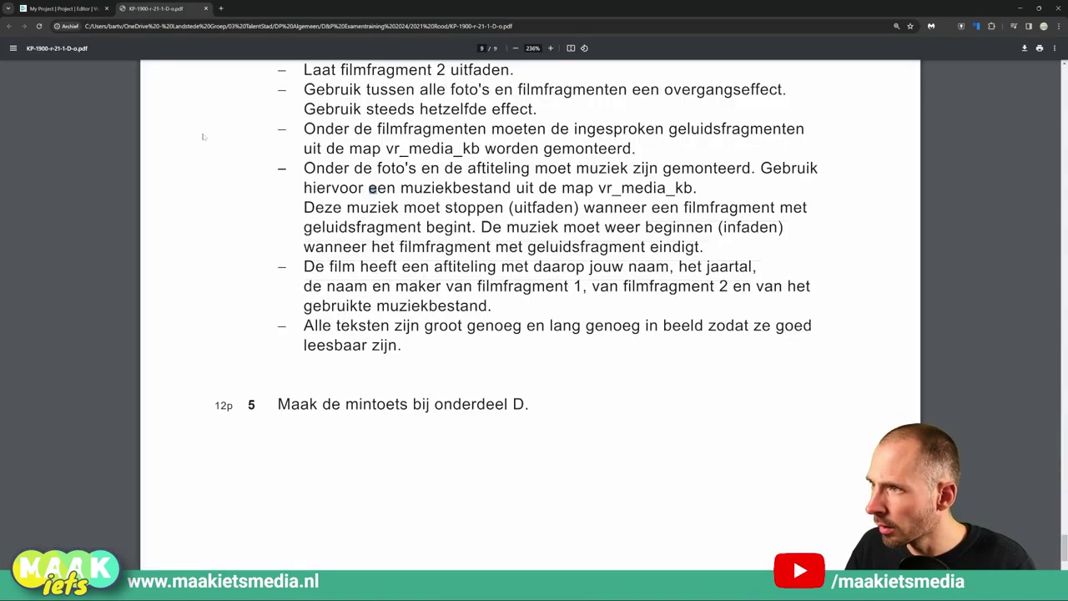
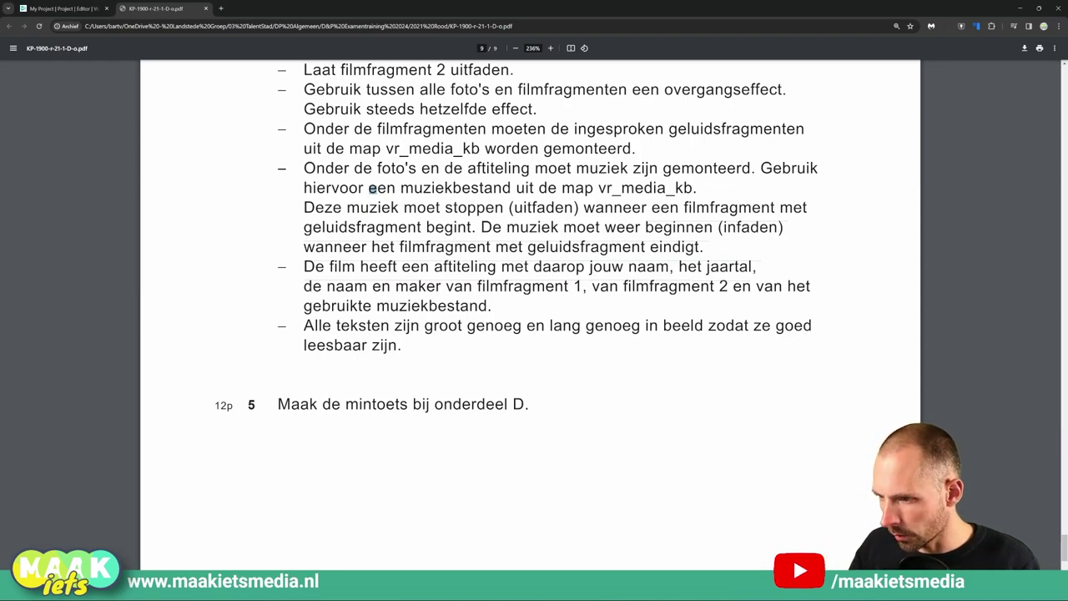
{"action": "key", "text": "ctrl+Tab"}
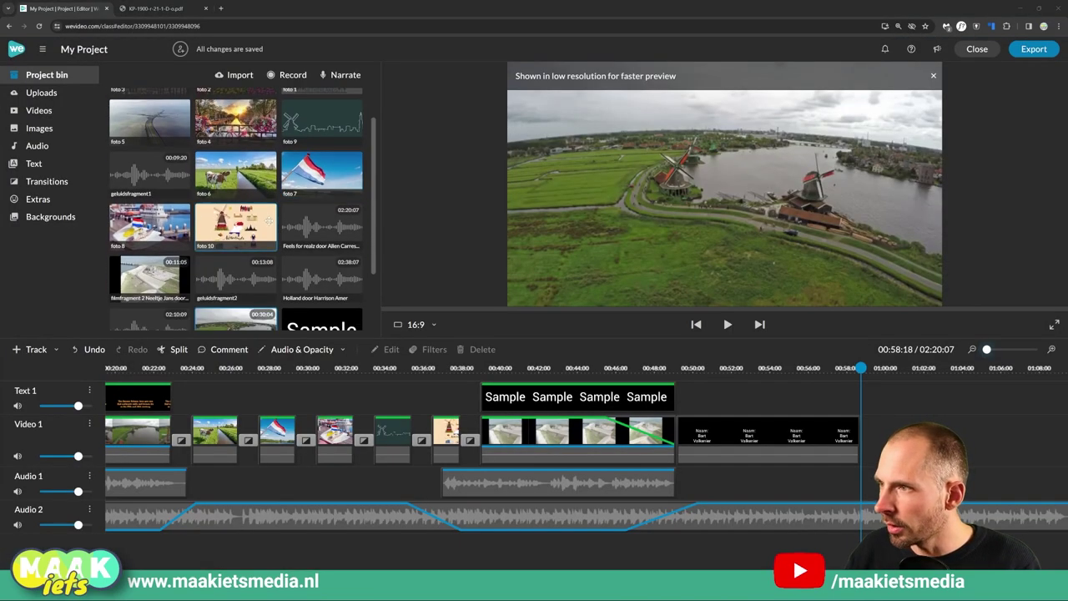
{"action": "scroll", "coordinate": [222, 181], "scroll_direction": "down", "scroll_amount": 3}
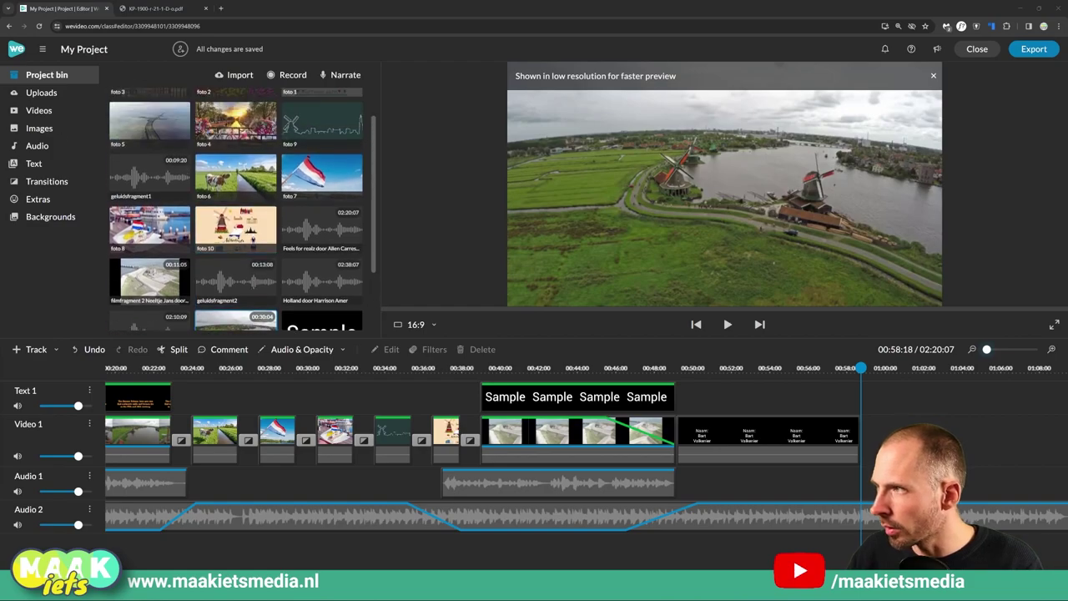
{"action": "left_click_drag", "start_coordinate": [0, 130], "coordinate": [509, 115]}
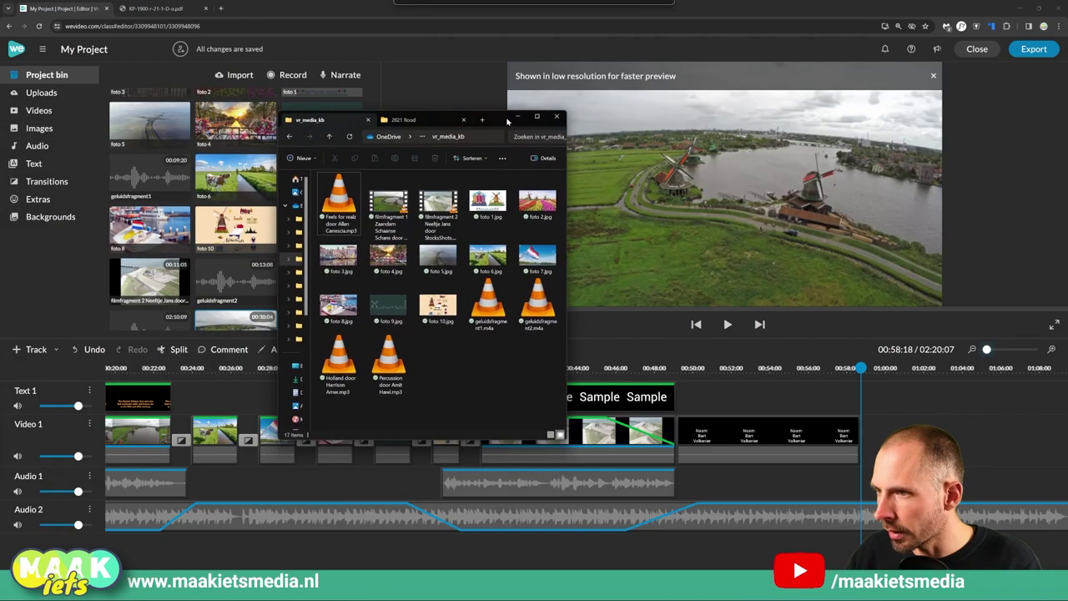
{"action": "left_click", "coordinate": [551, 435]}
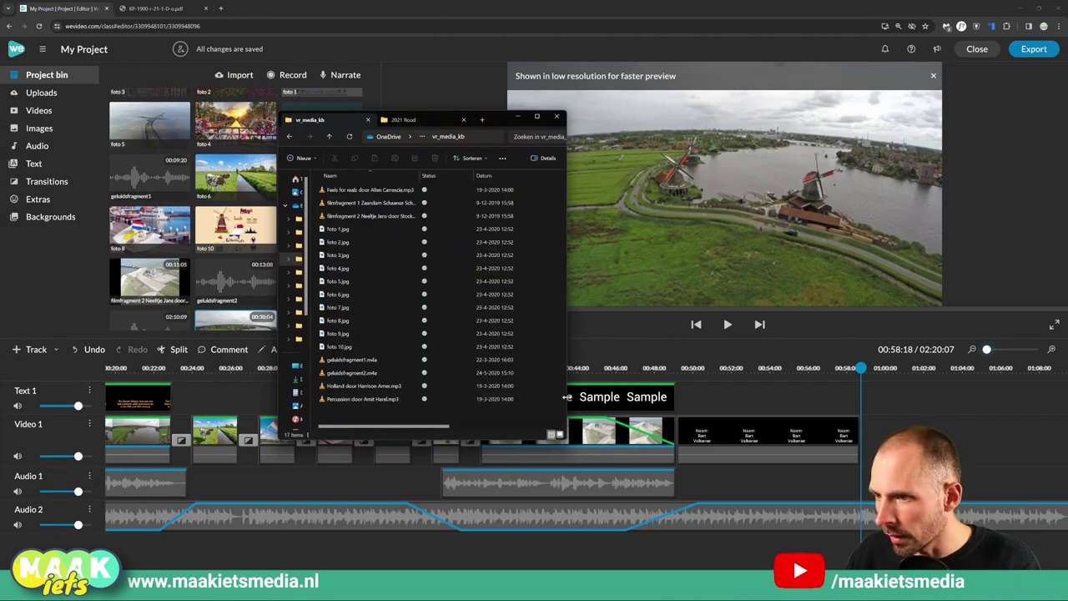
{"action": "left_click_drag", "start_coordinate": [580, 397], "coordinate": [706, 397]}
{"action": "left_click_drag", "start_coordinate": [423, 175], "coordinate": [505, 175]}
Step: Copy filmfragment 1's file name without its extension and paste it as a new line below "Jaar: 2024" in the WeVideo credits title
{"action": "left_click", "coordinate": [369, 203]}
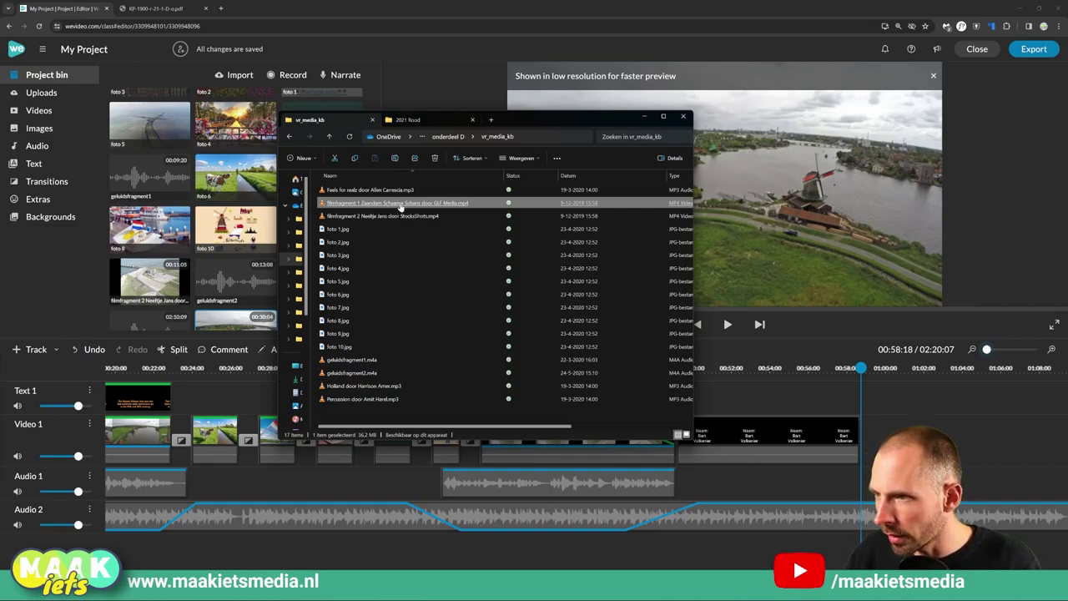
{"action": "right_click", "coordinate": [401, 206]}
{"action": "left_click", "coordinate": [444, 214]}
{"action": "key", "text": "ctrl+c"}
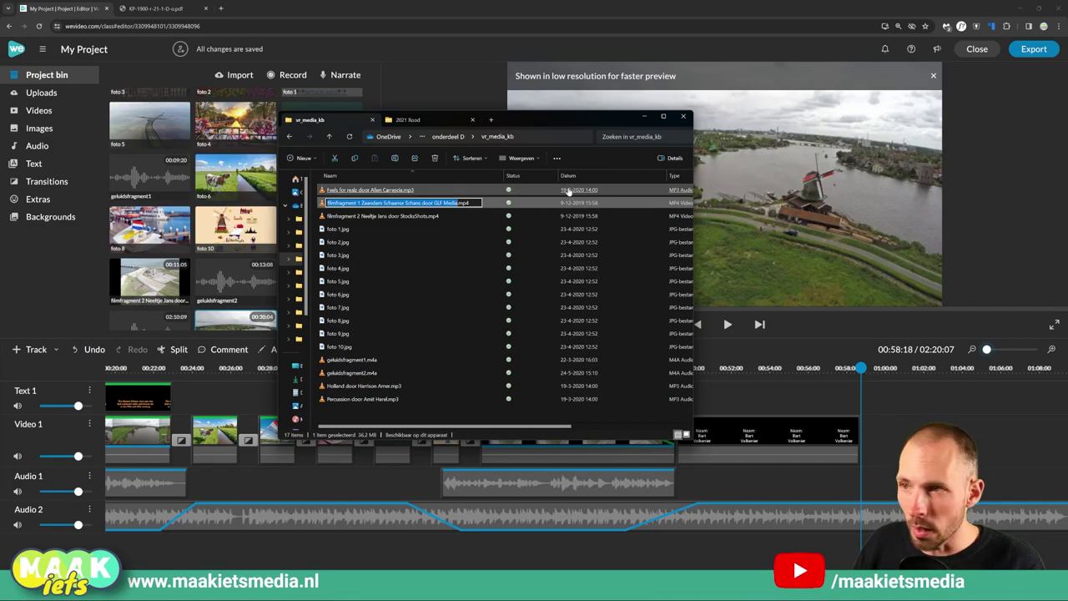
{"action": "left_click", "coordinate": [546, 5]}
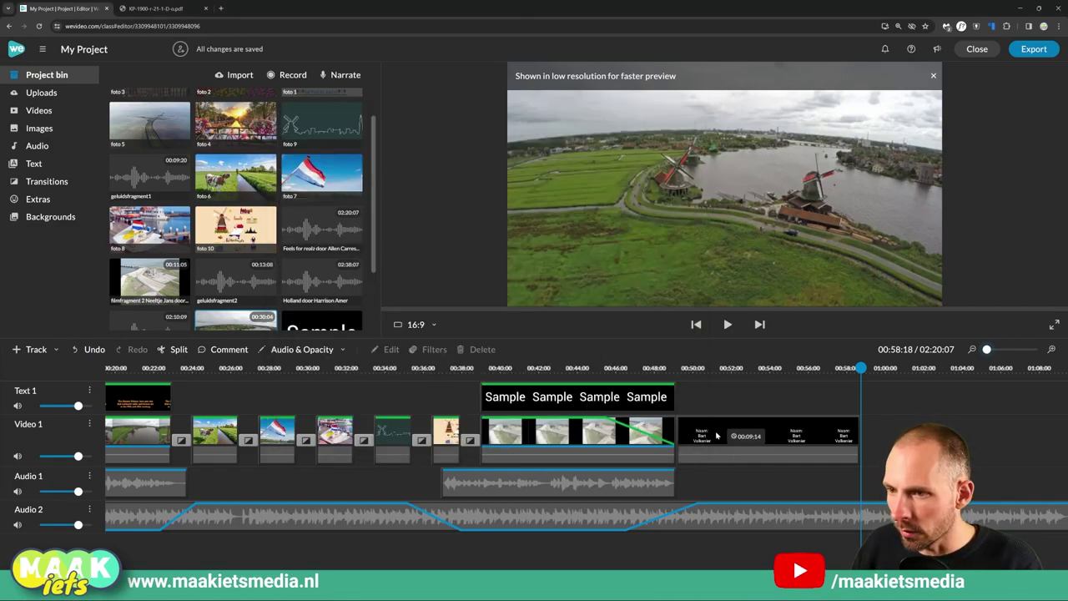
{"action": "double_click", "coordinate": [731, 432]}
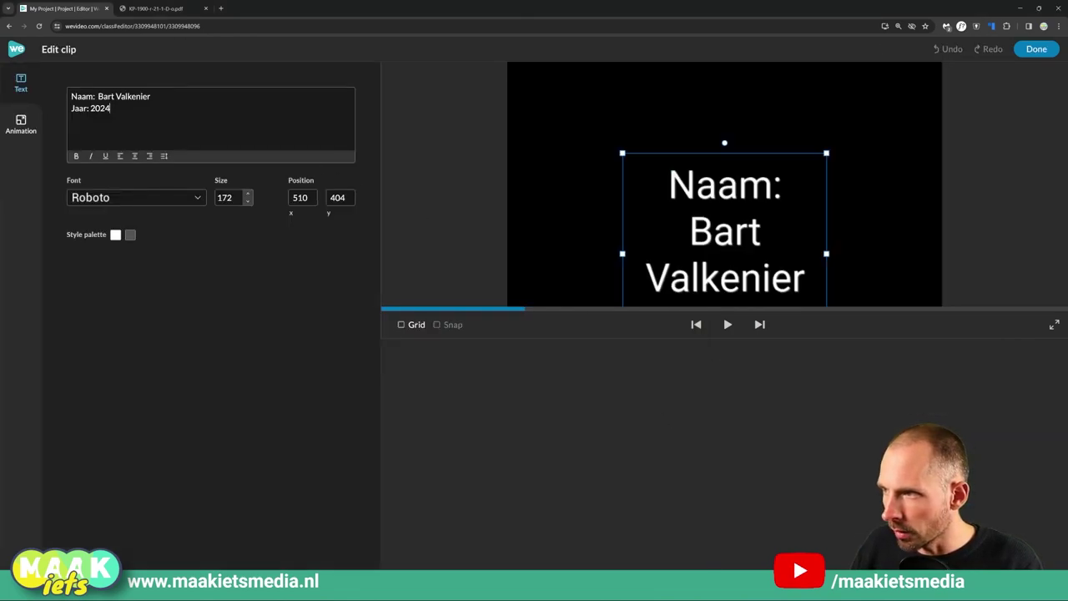
{"action": "key", "text": "Return"}
{"action": "key", "text": "ctrl+v"}
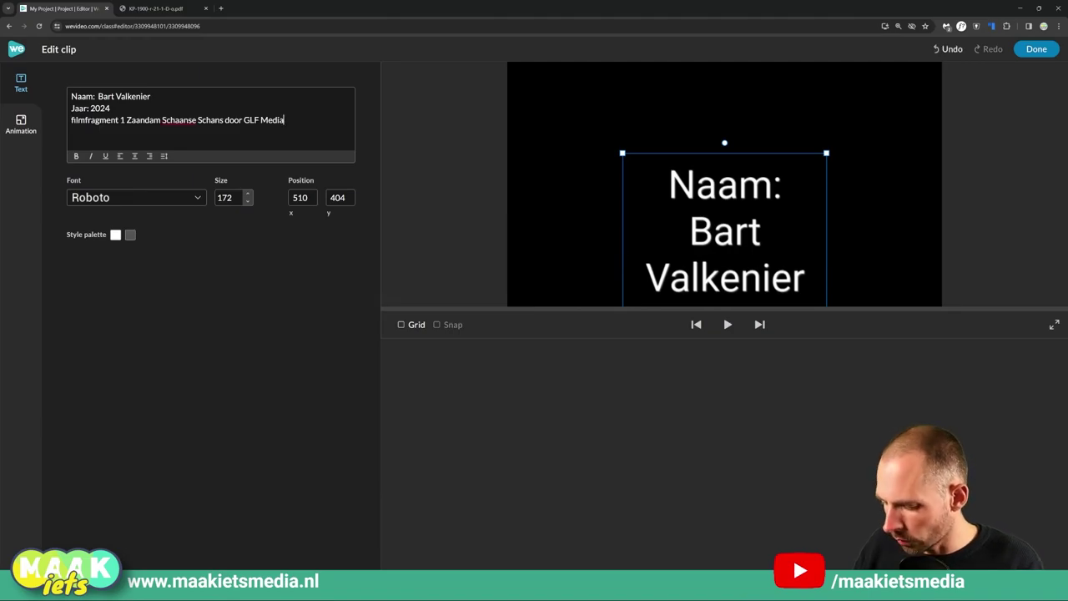
Step: Copy filmfragment 2's file name without its extension from File Explorer and paste it as a new line below filmfragment 1 in the WeVideo credits
{"action": "key", "text": "alt+Tab"}
{"action": "key", "text": "alt+Tab"}
{"action": "key", "text": "alt+Tab"}
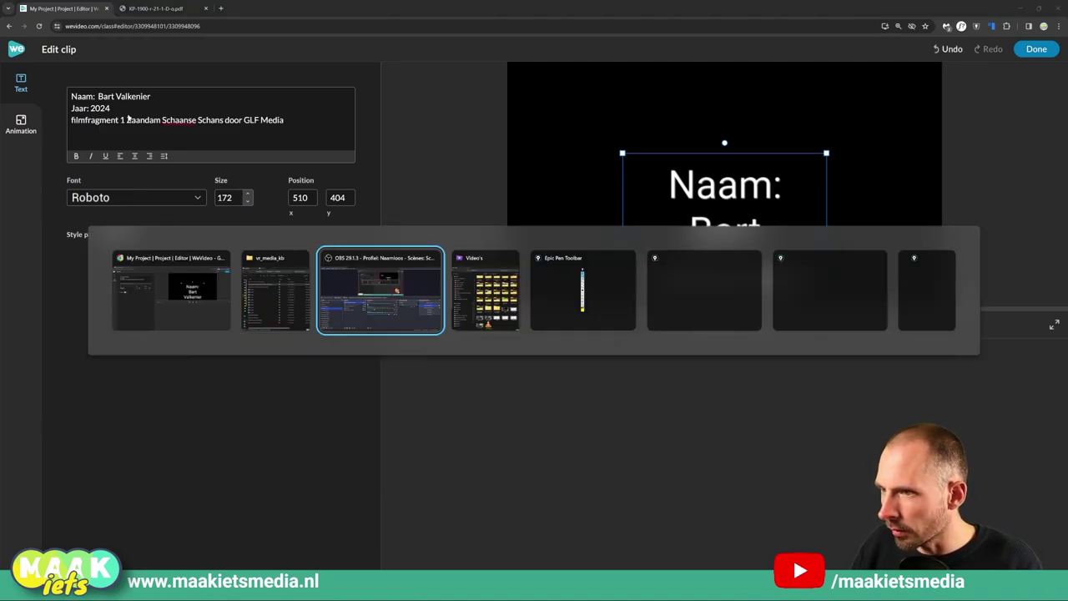
{"action": "key", "text": "alt+shift+Tab"}
{"action": "key", "text": "alt+shift+Tab"}
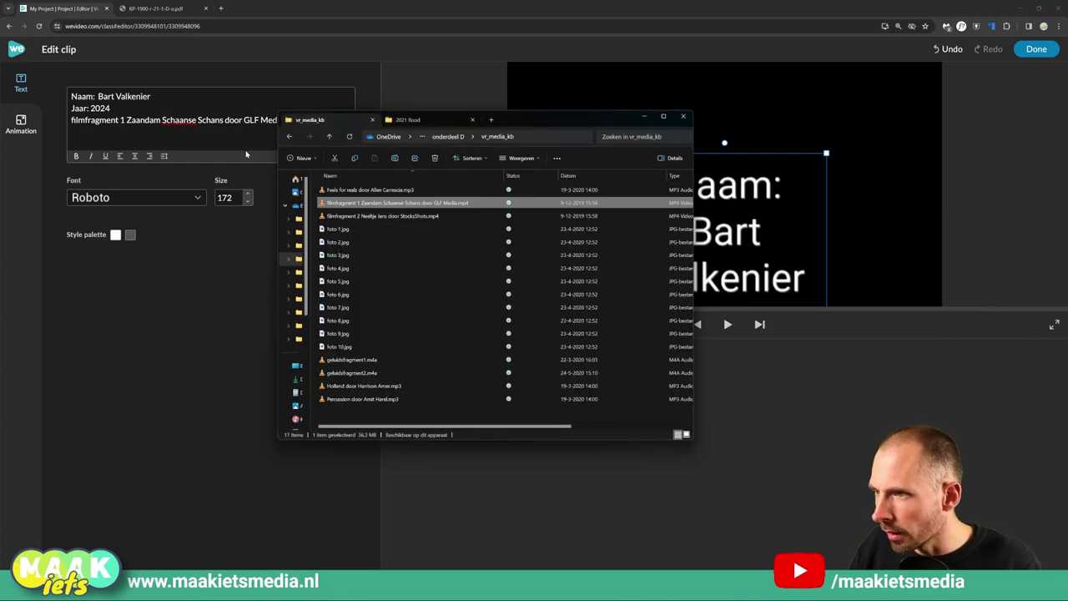
{"action": "right_click", "coordinate": [394, 219]}
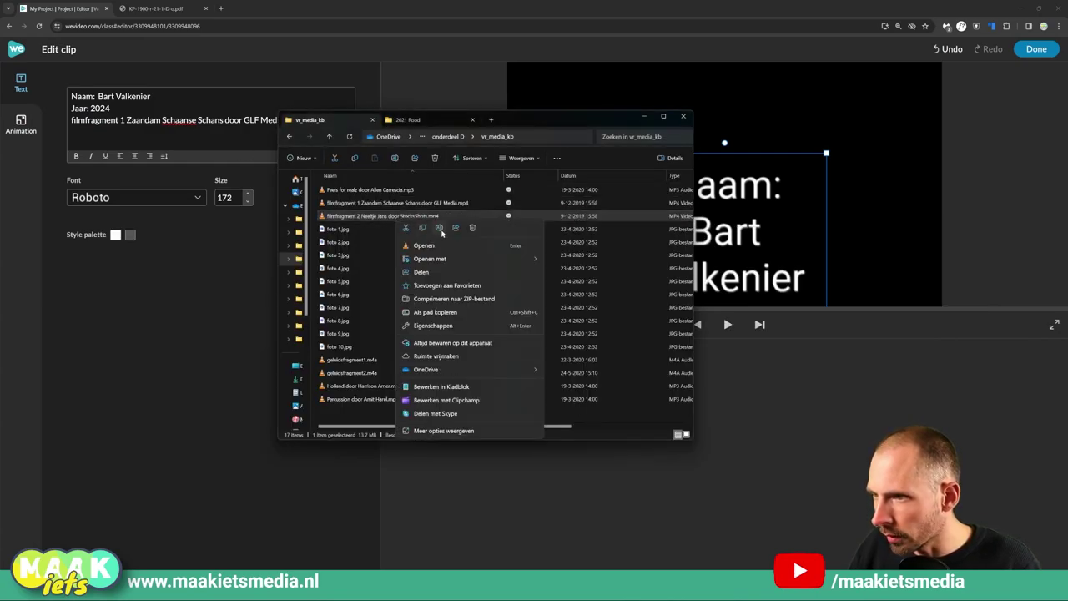
{"action": "left_click", "coordinate": [439, 228]}
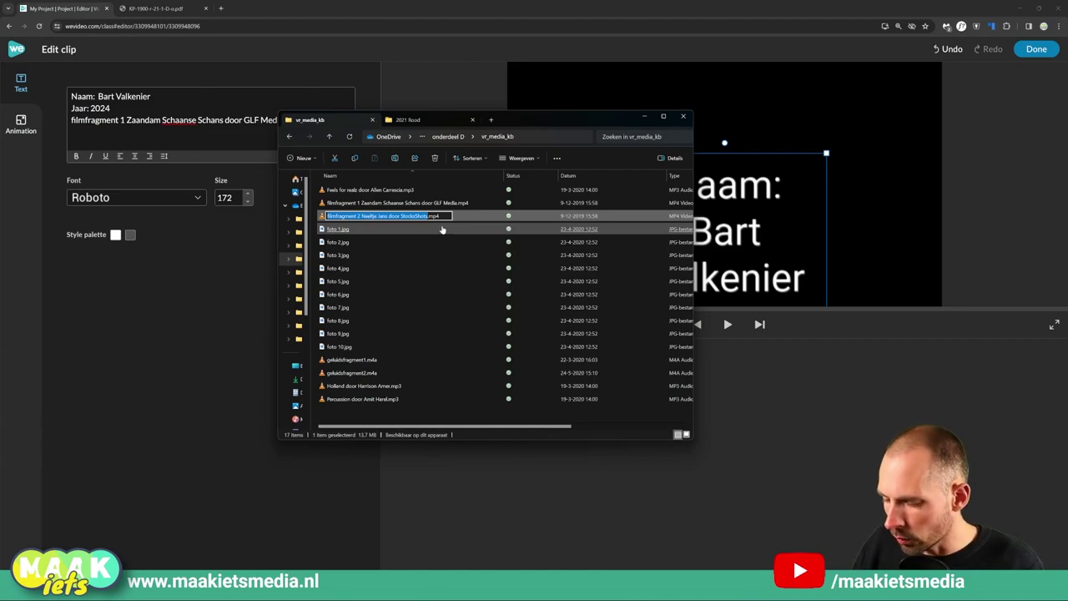
{"action": "left_click", "coordinate": [592, 119]}
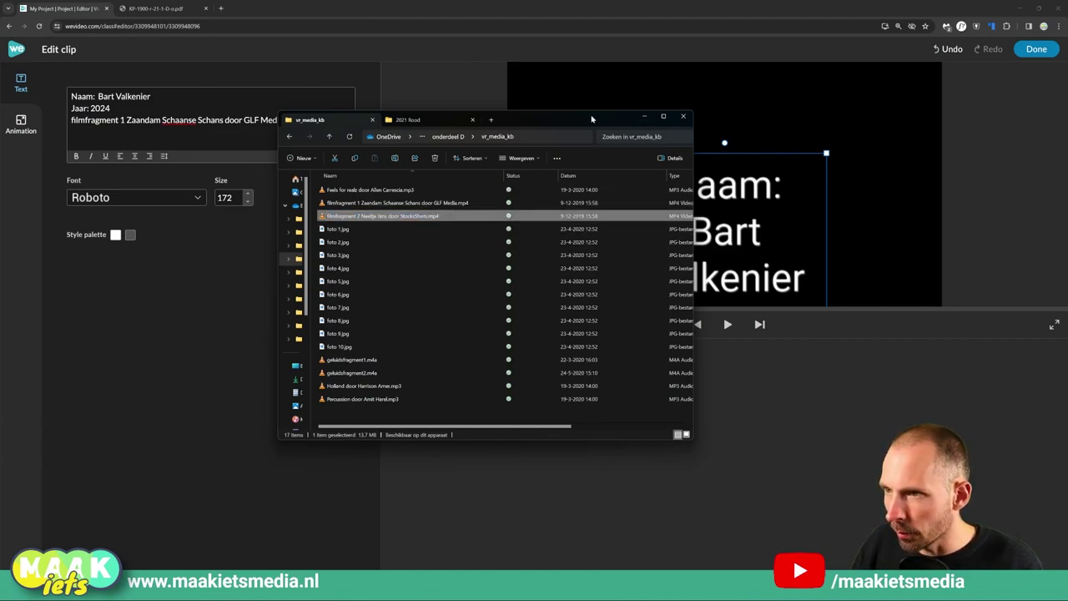
{"action": "left_click", "coordinate": [643, 117]}
{"action": "key", "text": "Return"}
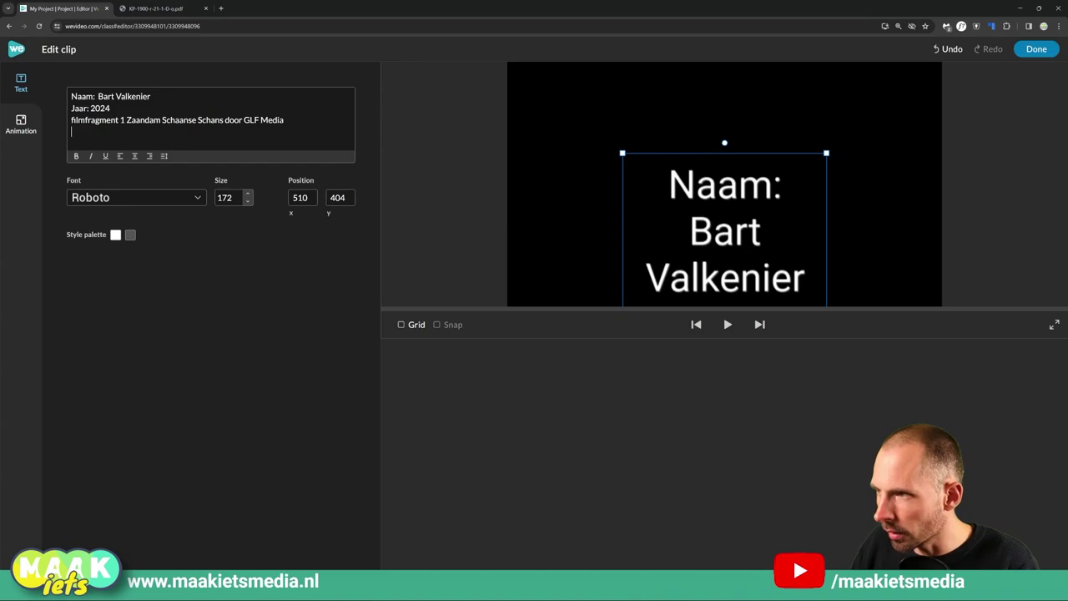
{"action": "type", "text": "filmfragment 2 Neeltje Jans door StocksShots"}
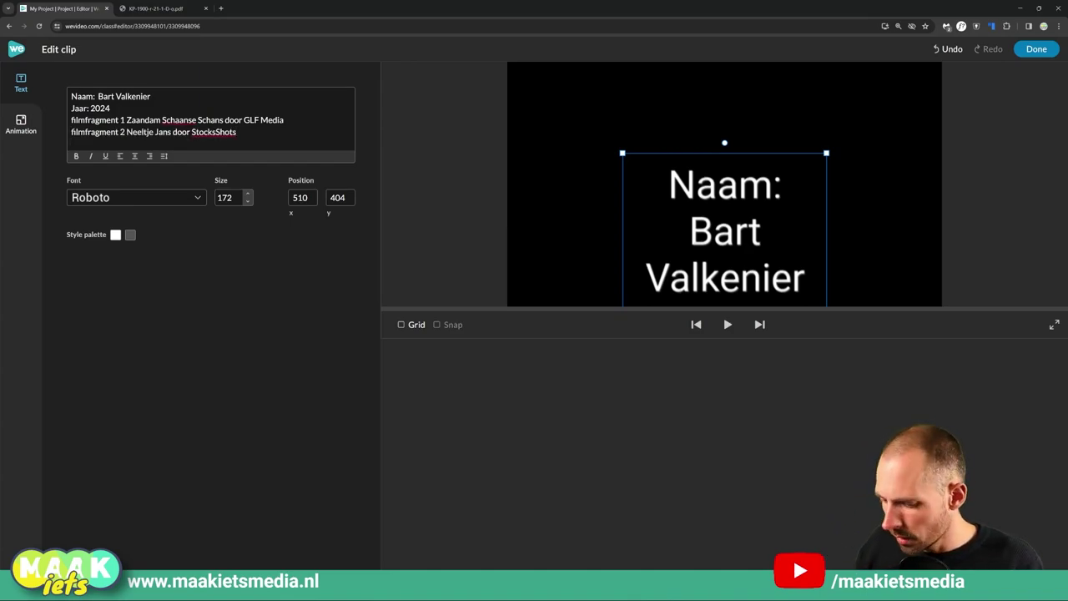
Step: Finish editing the credits title and select the music clip on the Audio 2 track to identify which music is used
{"action": "key", "text": "ctrl+Tab"}
{"action": "key", "text": "ctrl+Tab"}
{"action": "key", "text": "alt+Tab"}
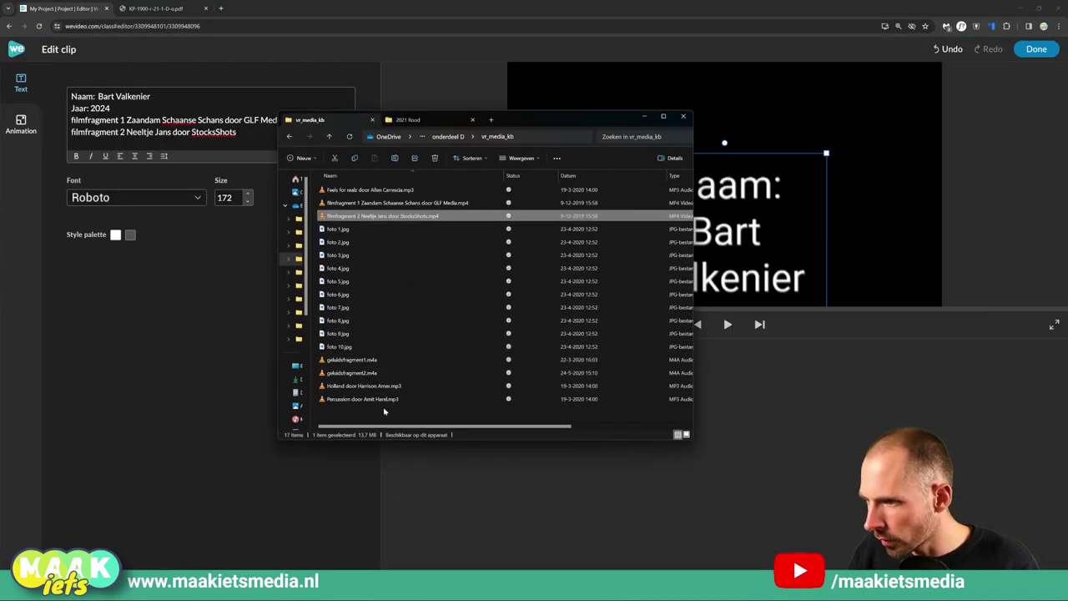
{"action": "key", "text": "alt+Tab"}
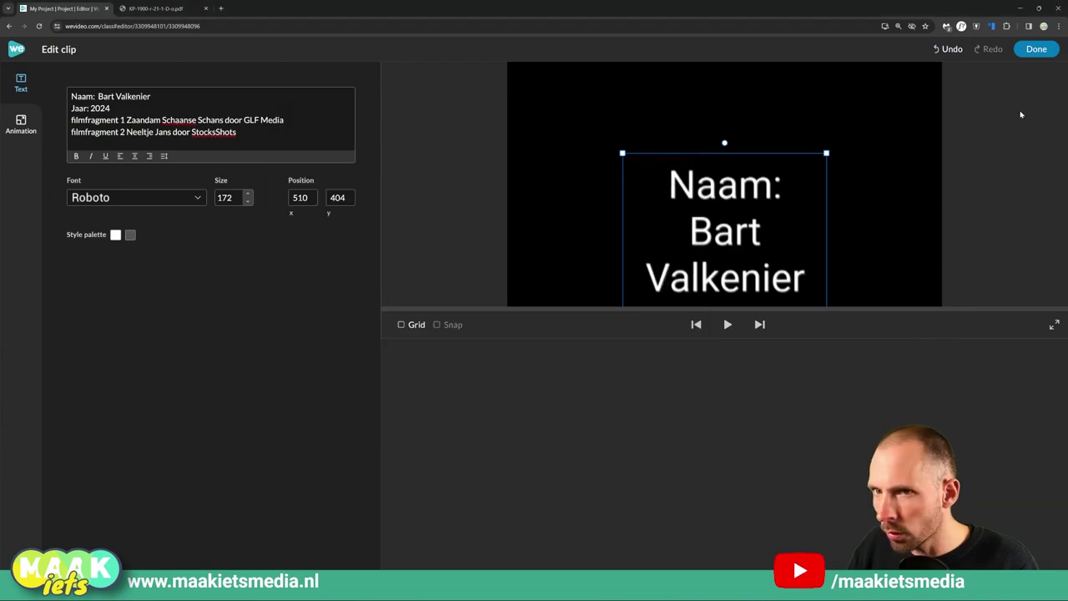
{"action": "left_click", "coordinate": [1028, 51]}
{"action": "scroll", "coordinate": [385, 513], "scroll_direction": "left", "scroll_amount": 5}
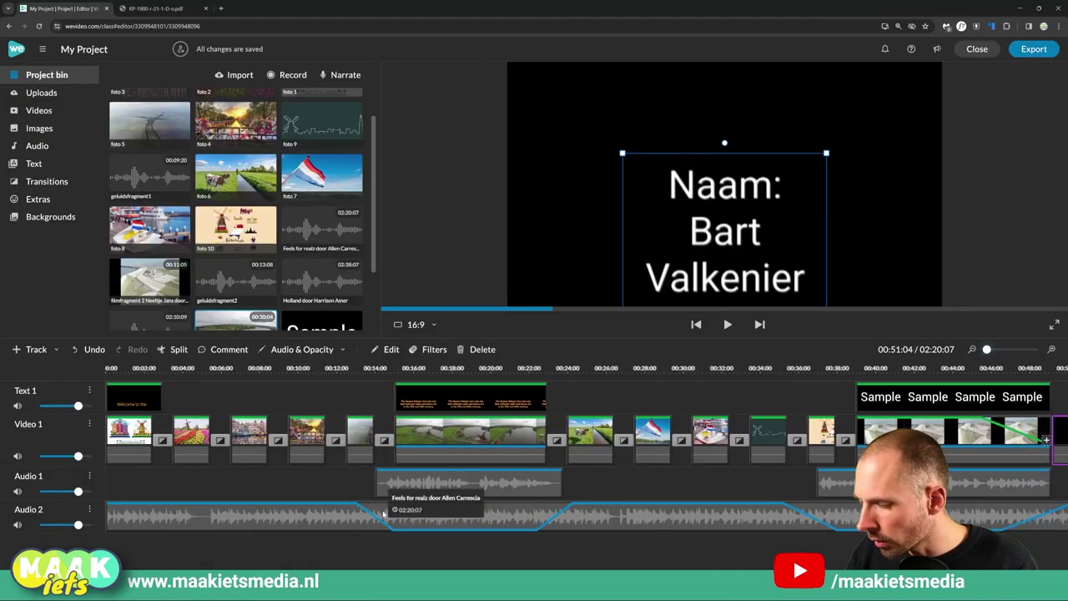
{"action": "left_click", "coordinate": [338, 520]}
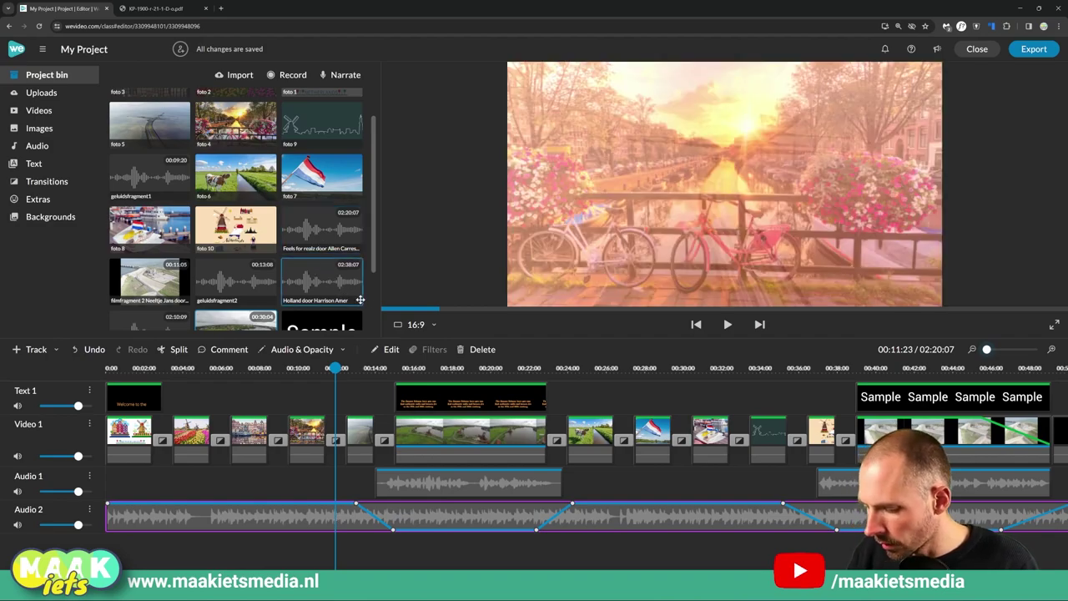
Step: Copy the "Feels for realz" music file's name without its extension from File Explorer and add it as the last line of the WeVideo credits title
{"action": "key", "text": "alt+Tab"}
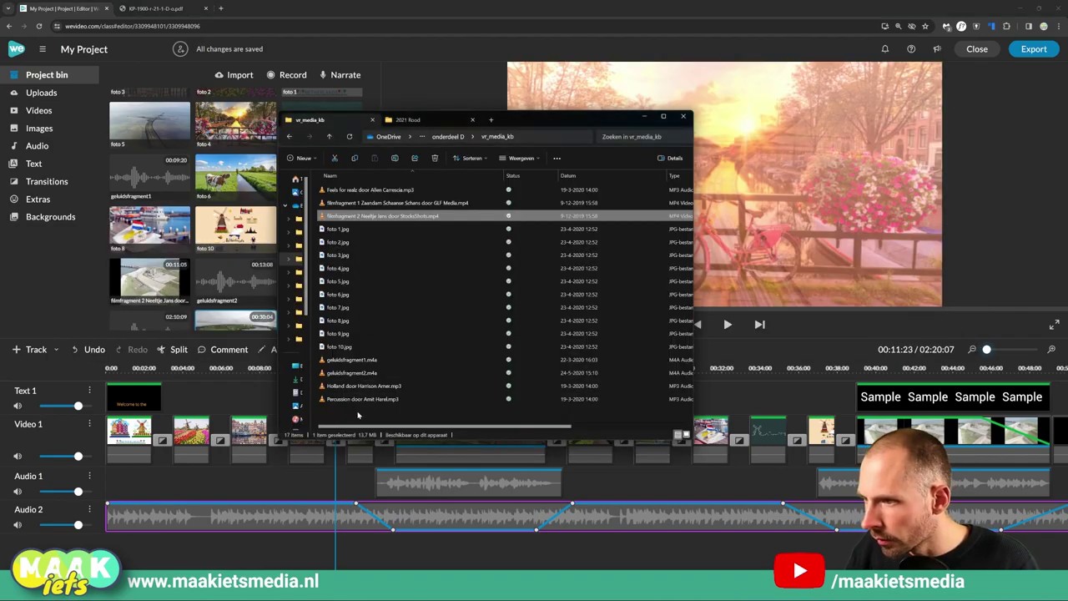
{"action": "left_click", "coordinate": [360, 190]}
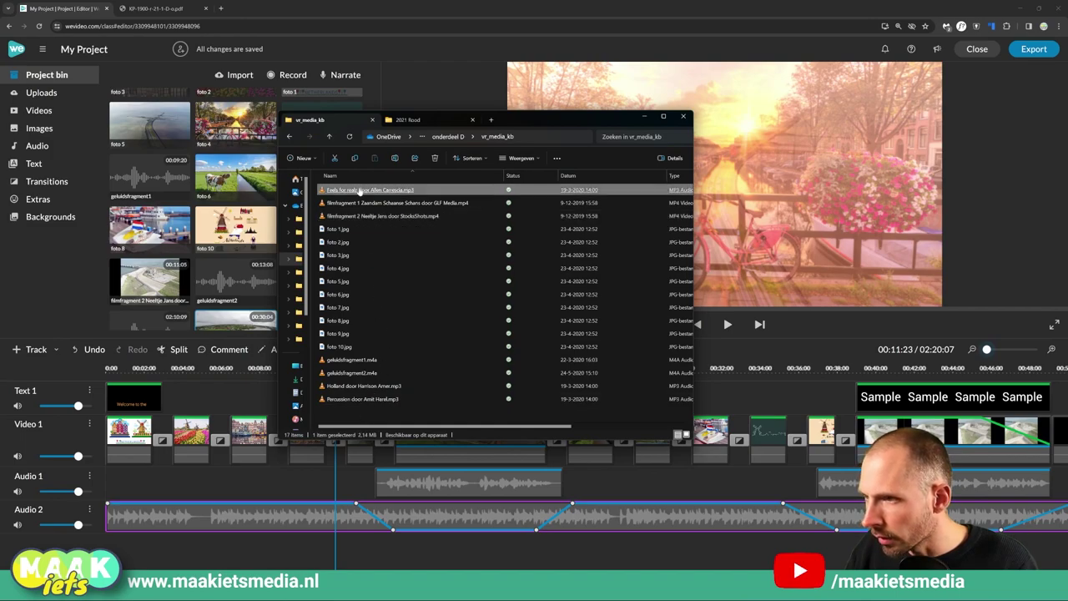
{"action": "right_click", "coordinate": [361, 191]}
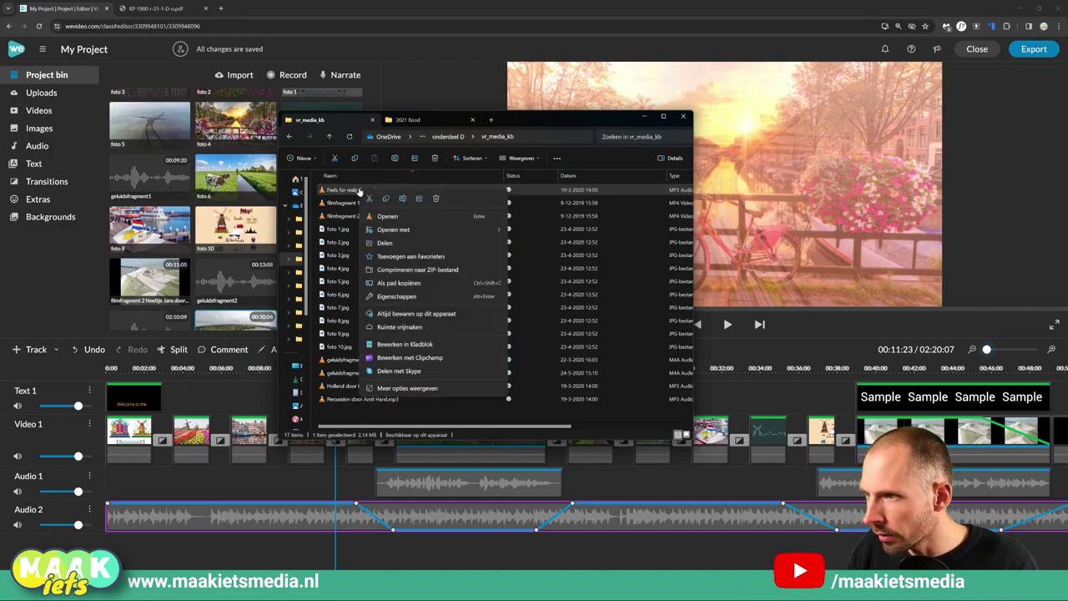
{"action": "left_click", "coordinate": [403, 203]}
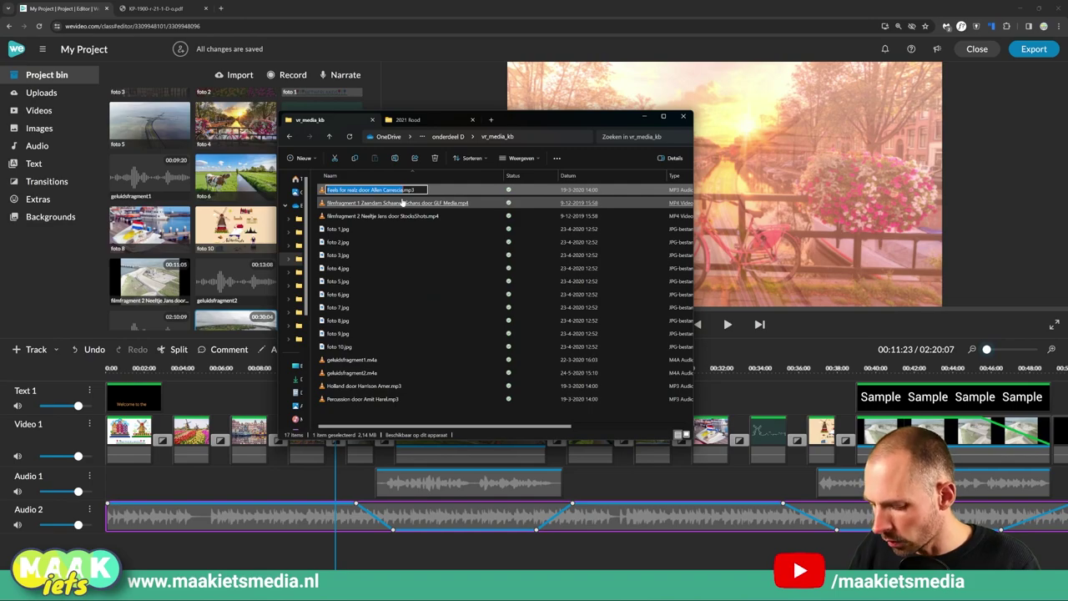
{"action": "left_click", "coordinate": [644, 116]}
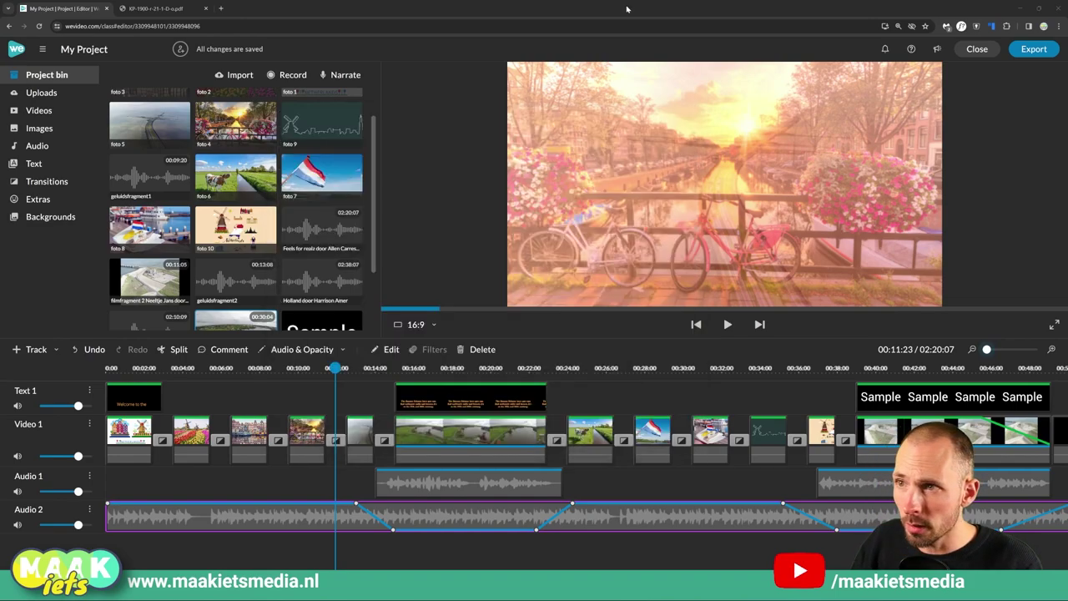
{"action": "scroll", "coordinate": [906, 420], "scroll_direction": "right", "scroll_amount": 5}
{"action": "double_click", "coordinate": [603, 431]}
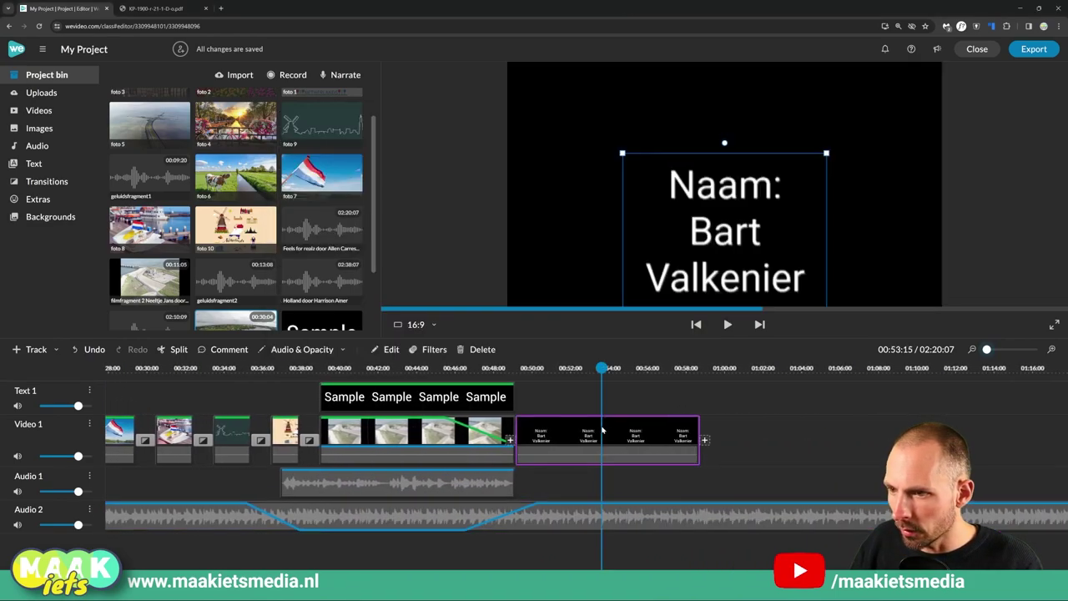
{"action": "key", "text": "Return"}
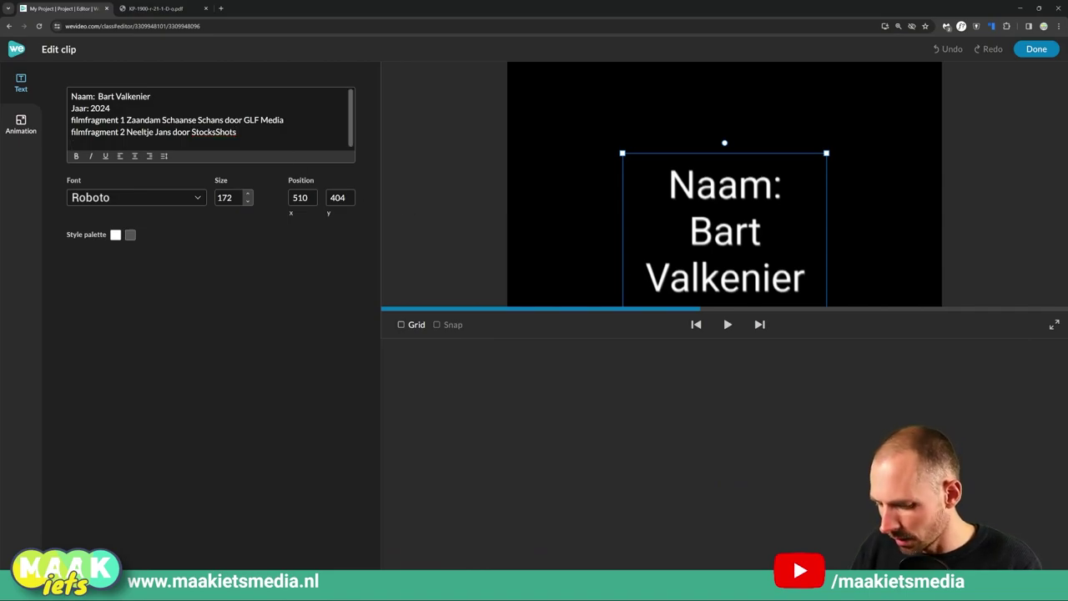
{"action": "type", "text": "Feels for realz door Allen Carrescia"}
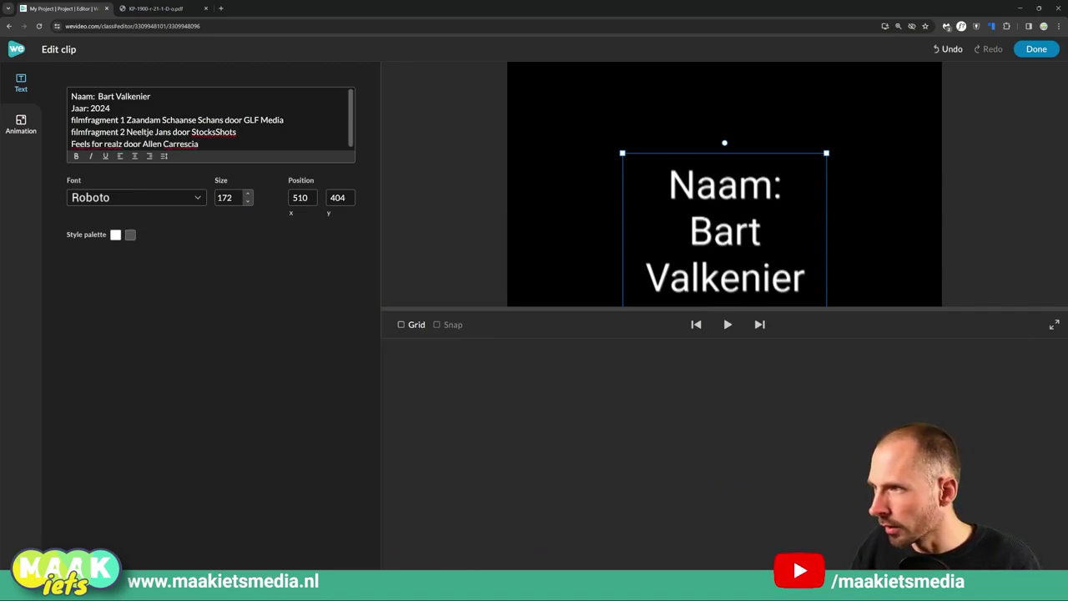
Step: Prefix the music credit with "Muziek: " and insert a colon after "filmfragment 1" and "filmfragment 2"
{"action": "type", "text": "Muziek"}
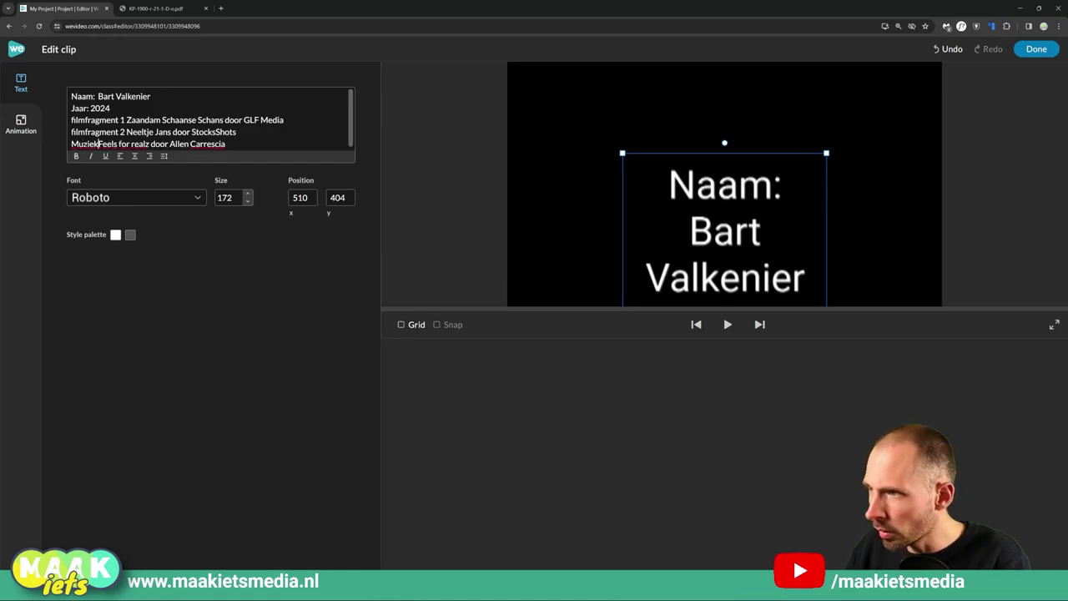
{"action": "type", "text": ": "}
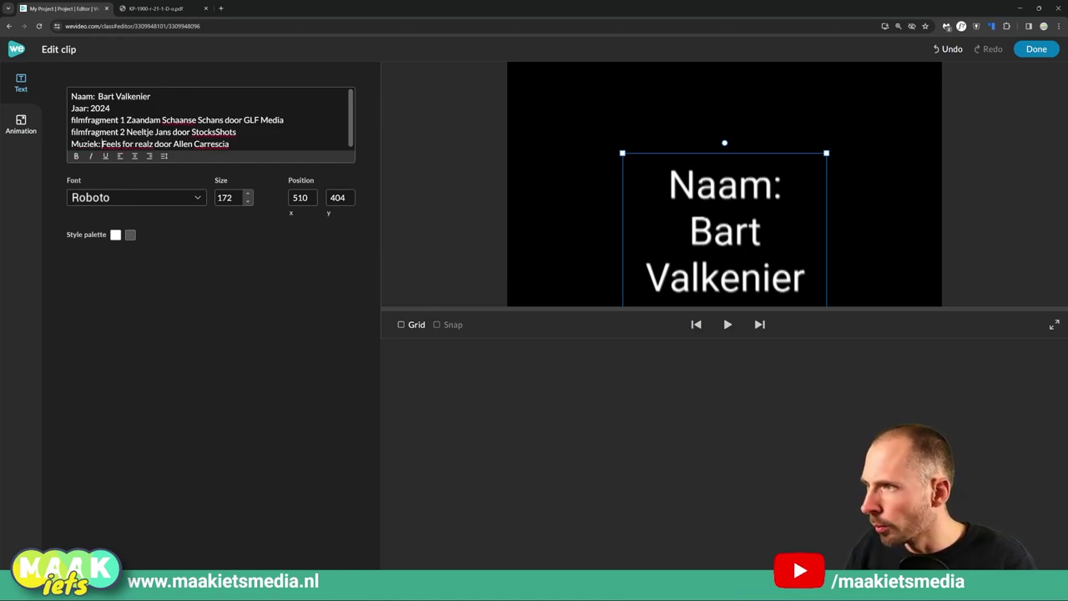
{"action": "type", "text": ":"}
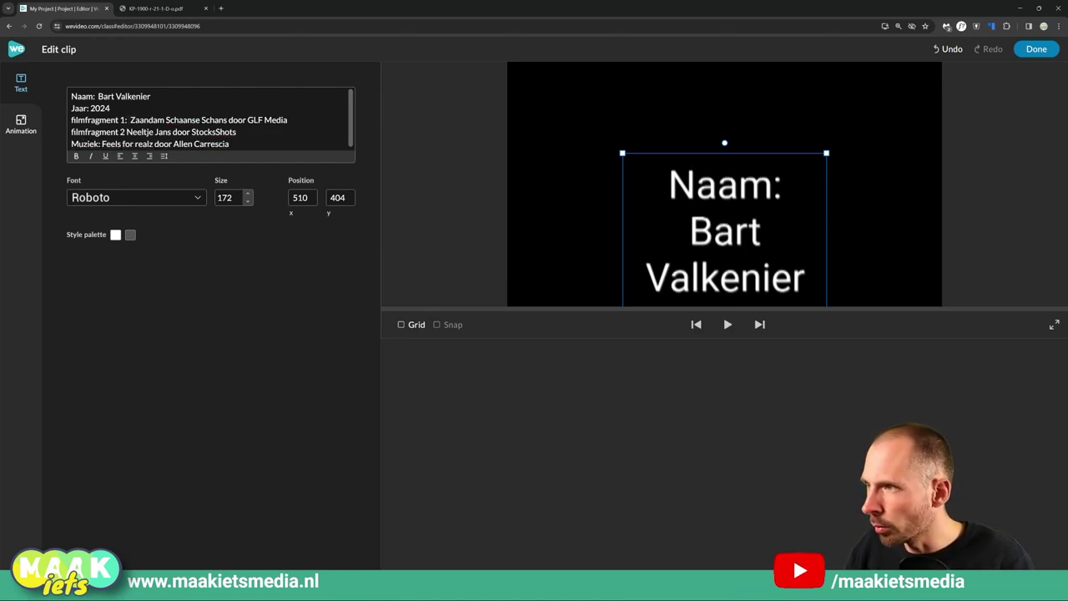
{"action": "type", "text": ":"}
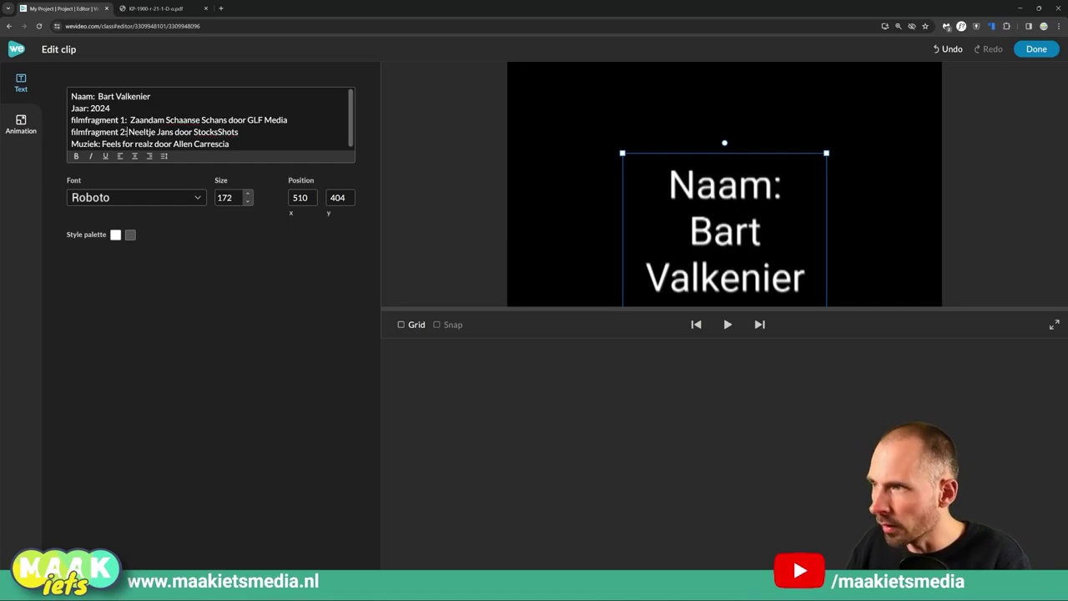
Step: Move the credits text block to about x 381, y 153 and set its font size to 40
{"action": "left_click_drag", "start_coordinate": [747, 215], "coordinate": [718, 158]}
{"action": "key", "text": "ctrl+a"}
{"action": "type", "text": "40"}
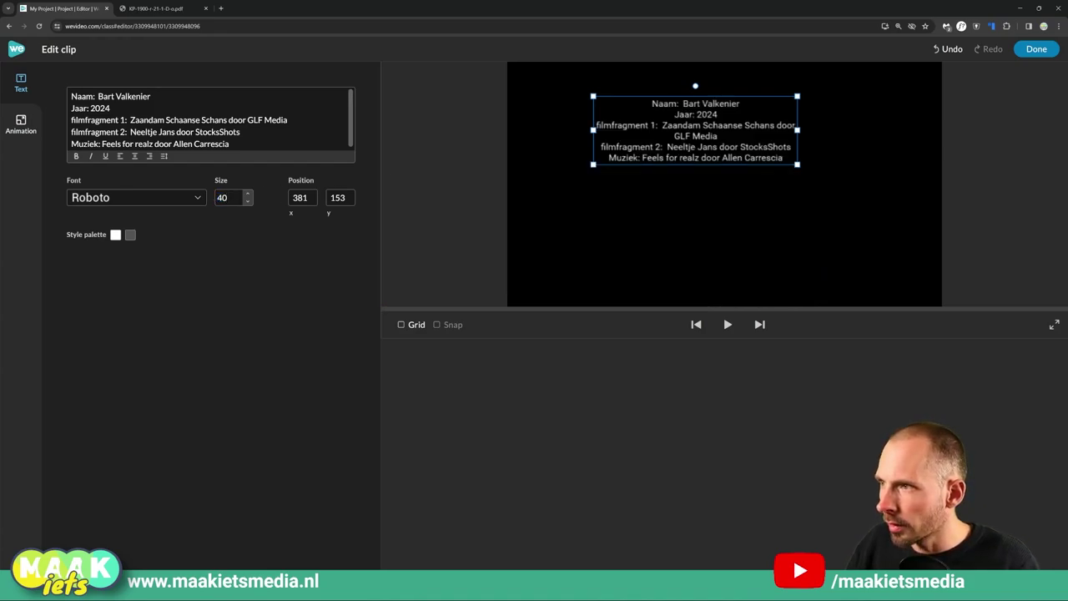
Step: Insert a blank line between each of the credits lines, from the name down to the music
{"action": "left_click", "coordinate": [150, 96]}
{"action": "left_click", "coordinate": [150, 96]}
{"action": "key", "text": "Return"}
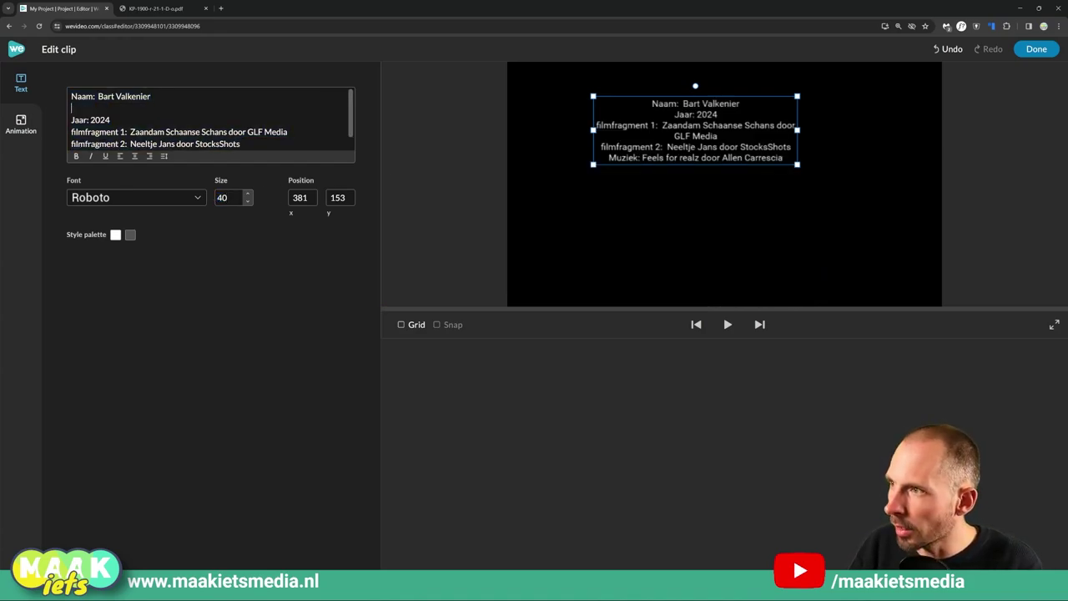
{"action": "key", "text": "End"}
{"action": "key", "text": "Return"}
{"action": "key", "text": "End"}
{"action": "key", "text": "Return"}
{"action": "left_click", "coordinate": [239, 130]}
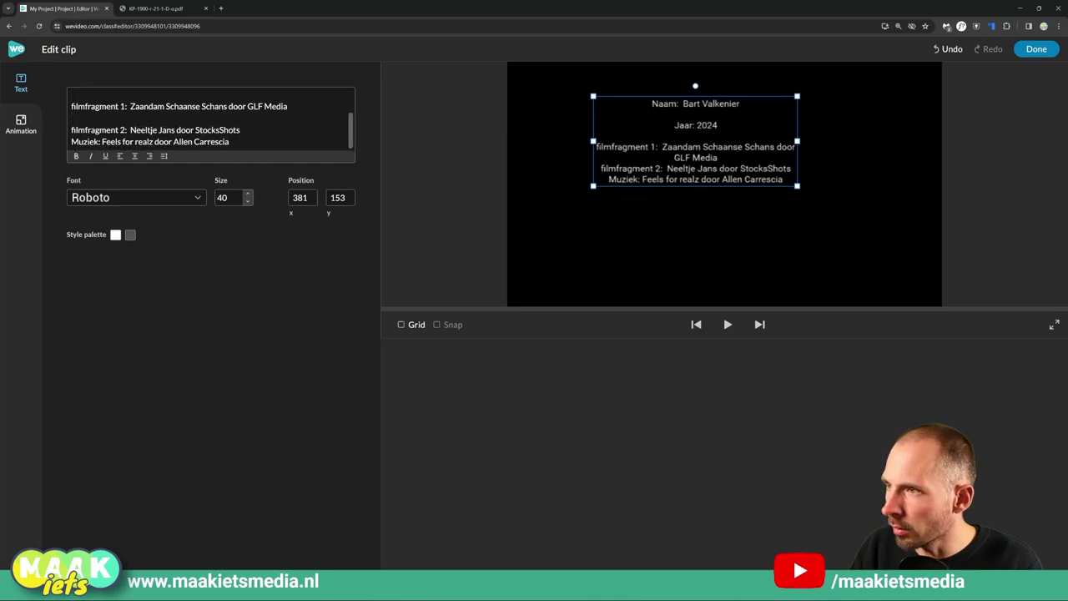
{"action": "key", "text": "Return"}
{"action": "left_click", "coordinate": [230, 141]}
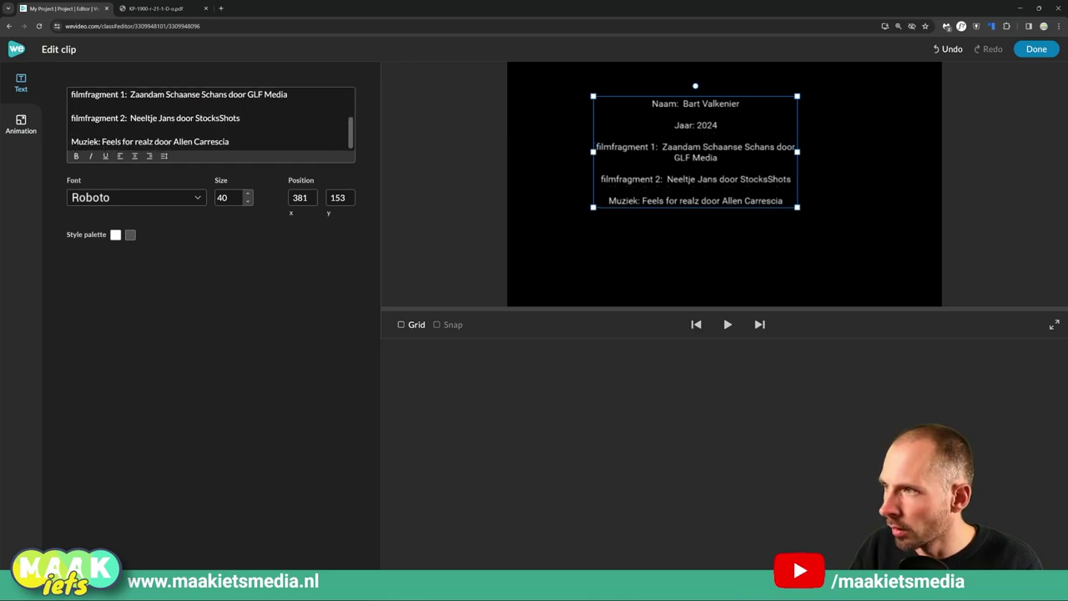
Step: Add a second blank line between each of the credits lines to space them out further
{"action": "scroll", "coordinate": [210, 118], "scroll_direction": "up", "scroll_amount": 1}
{"action": "scroll", "coordinate": [210, 119], "scroll_direction": "up", "scroll_amount": 1}
{"action": "left_click", "coordinate": [72, 108]}
{"action": "key", "text": "Return"}
{"action": "scroll", "coordinate": [210, 119], "scroll_direction": "down", "scroll_amount": 1}
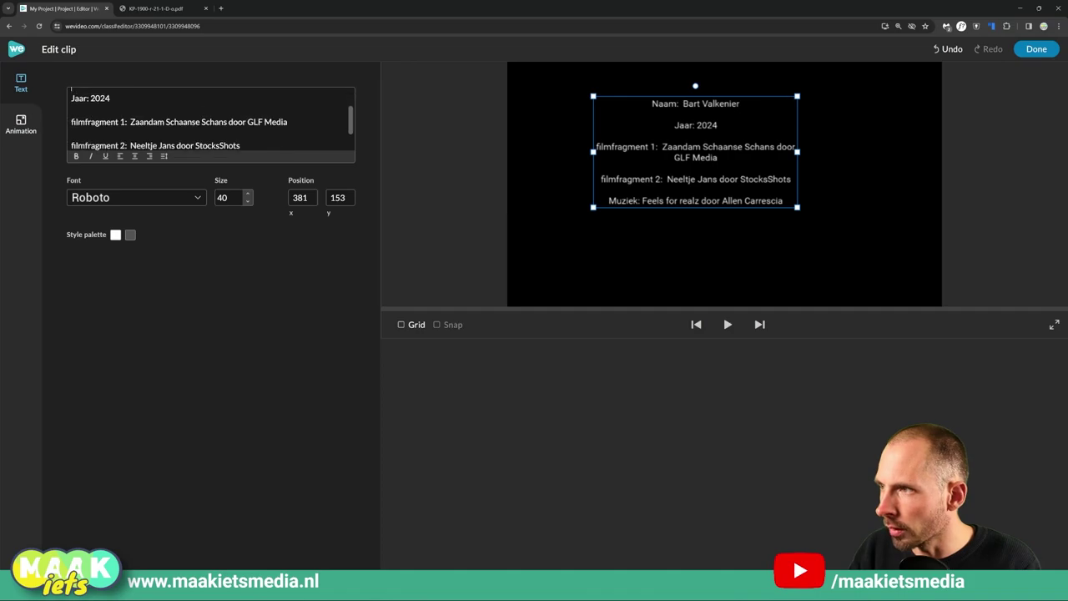
{"action": "left_click", "coordinate": [71, 102]}
{"action": "key", "text": "Return"}
{"action": "key", "text": "Return"}
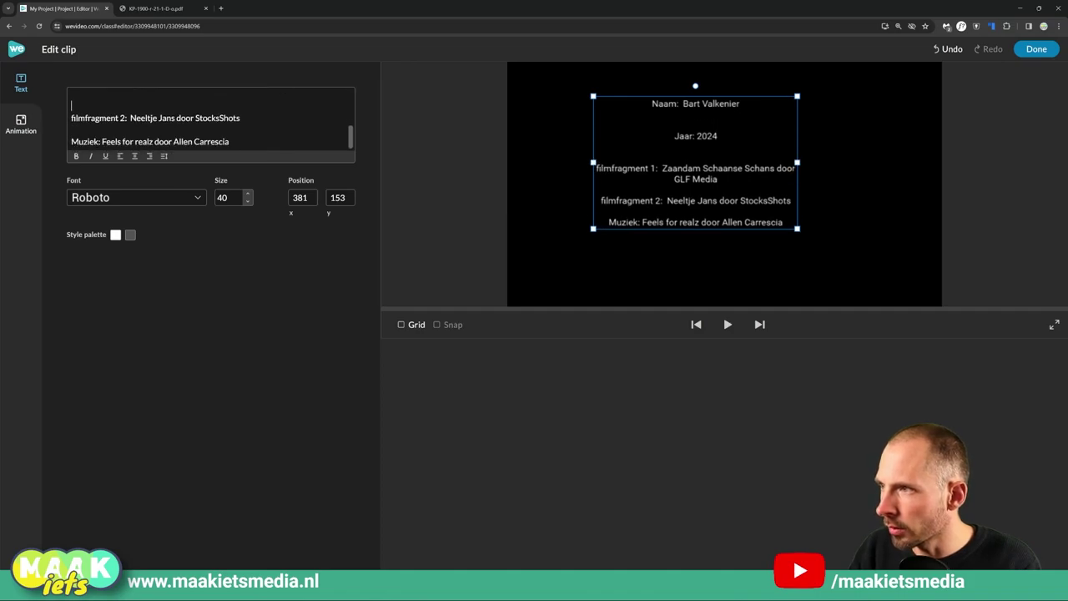
{"action": "key", "text": "Return"}
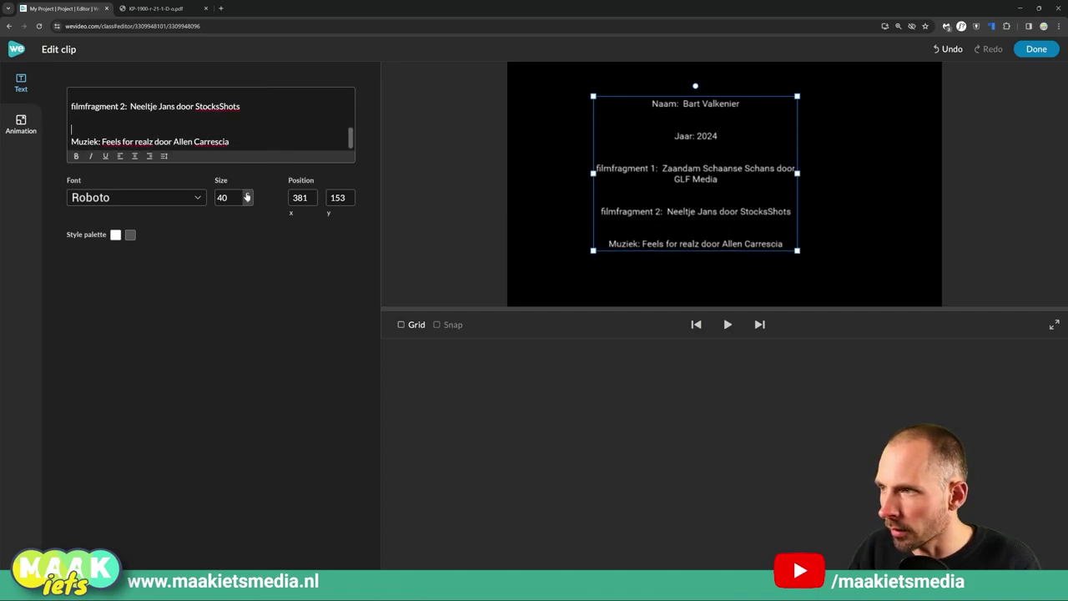
Step: Set the credits font size to 60, widen the text box to fit every line, and place it centred at about x 109, y 56
{"action": "type", "text": "60"}
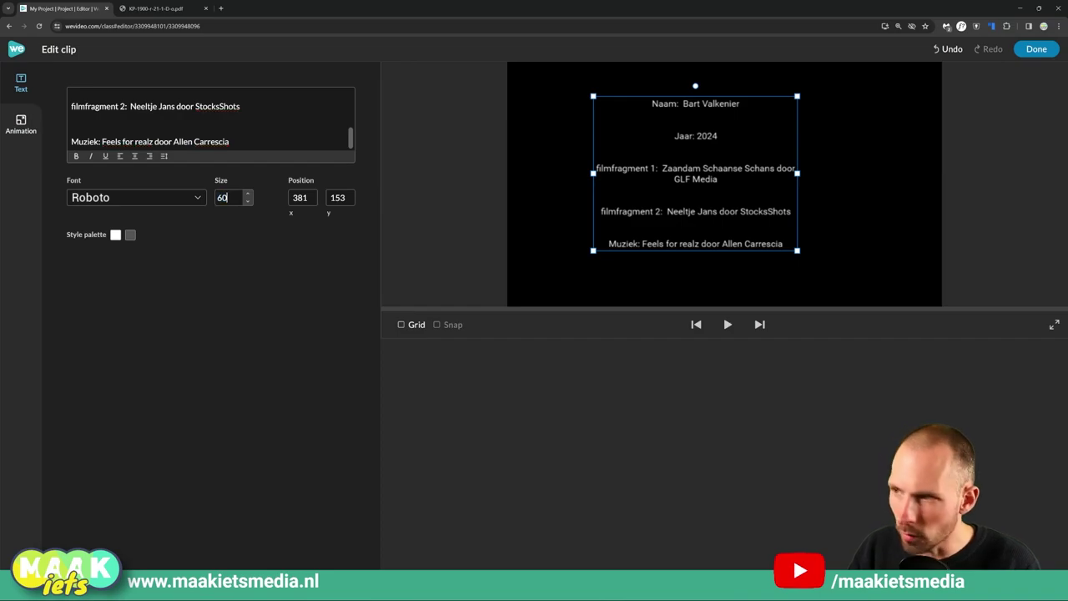
{"action": "key", "text": "Return"}
{"action": "left_click_drag", "start_coordinate": [795, 240], "coordinate": [927, 240]}
{"action": "left_click_drag", "start_coordinate": [592, 215], "coordinate": [539, 214]}
{"action": "left_click_drag", "start_coordinate": [766, 207], "coordinate": [759, 181]}
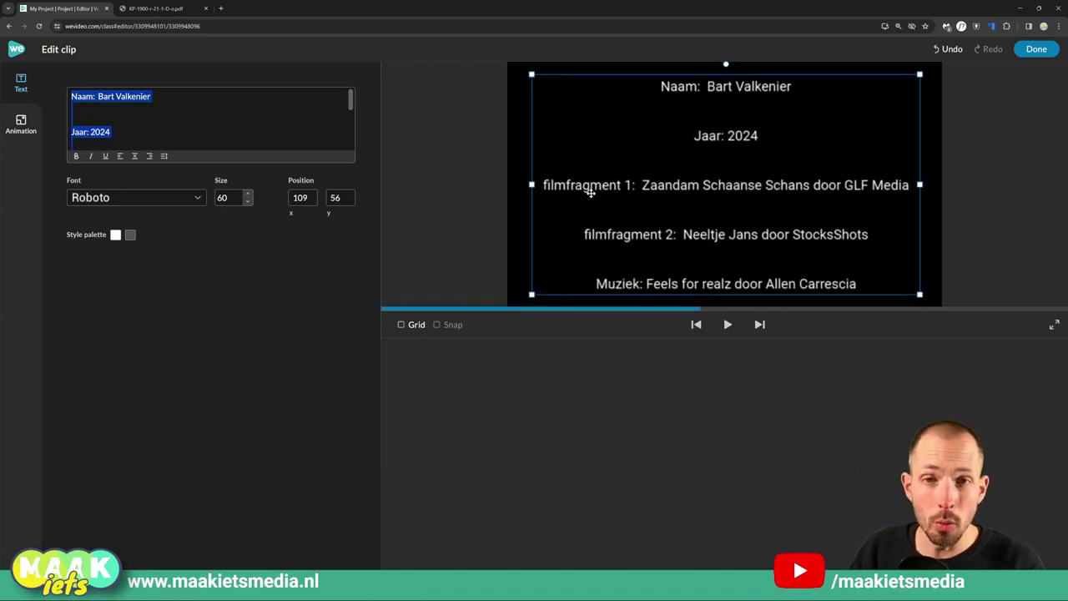
Step: Set the credits animation's start position above the frame, at about x 97, y -973
{"action": "left_click", "coordinate": [21, 124]}
{"action": "left_click_drag", "start_coordinate": [740, 265], "coordinate": [741, 55]}
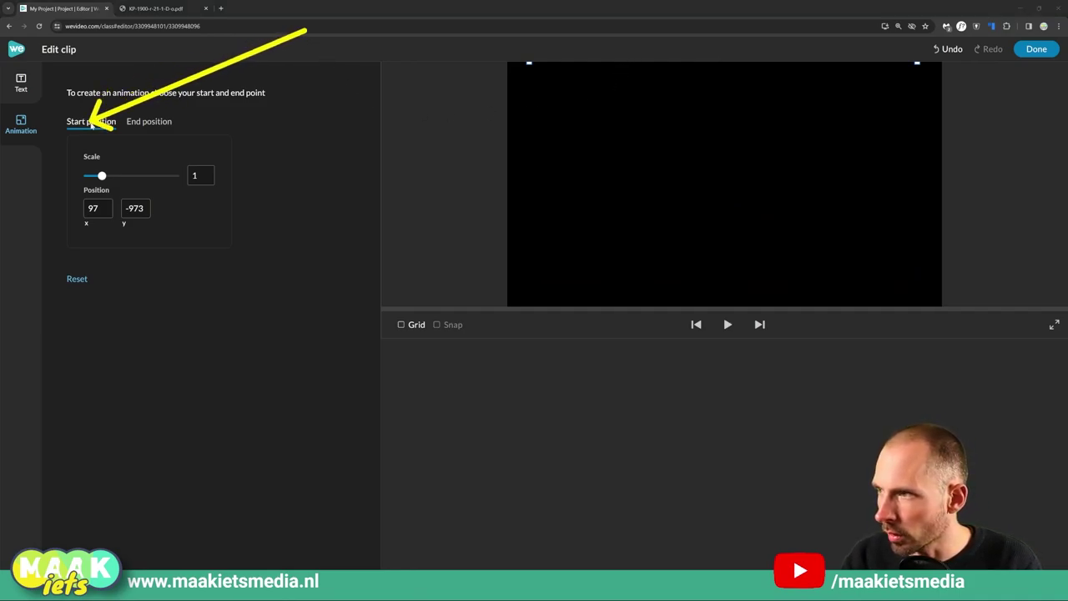
{"action": "mouse_move", "coordinate": [305, 31]}
{"action": "left_mouse_down"}
{"action": "mouse_move", "coordinate": [683, 55]}
{"action": "mouse_move", "coordinate": [720, 27]}
{"action": "left_mouse_up"}
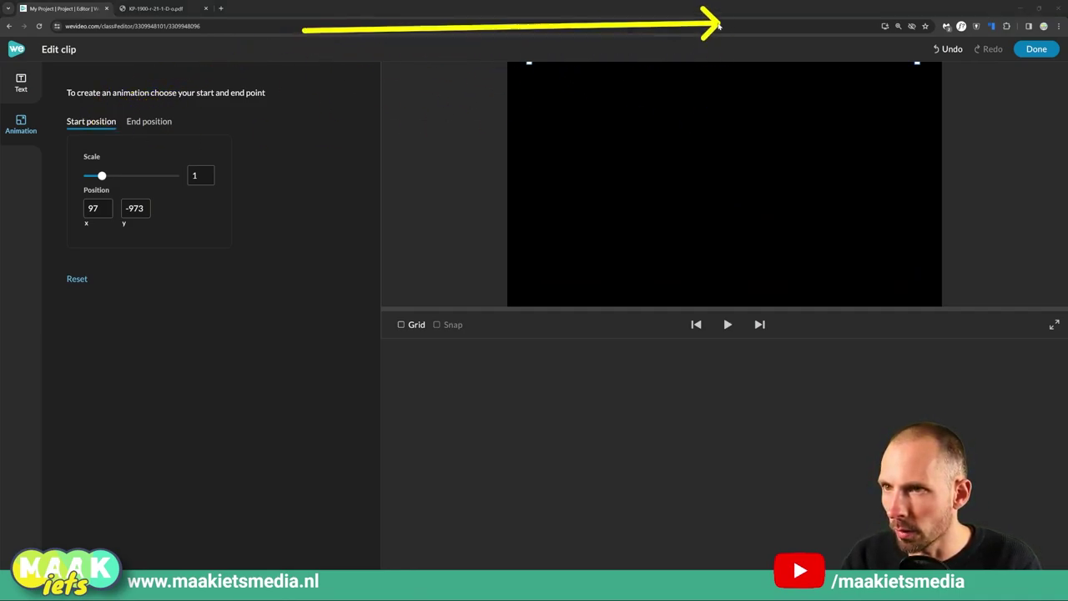
{"action": "mouse_move", "coordinate": [306, 31]}
{"action": "left_mouse_down"}
{"action": "mouse_move", "coordinate": [329, 67]}
{"action": "mouse_move", "coordinate": [117, 87]}
{"action": "mouse_move", "coordinate": [109, 118]}
{"action": "left_mouse_up"}
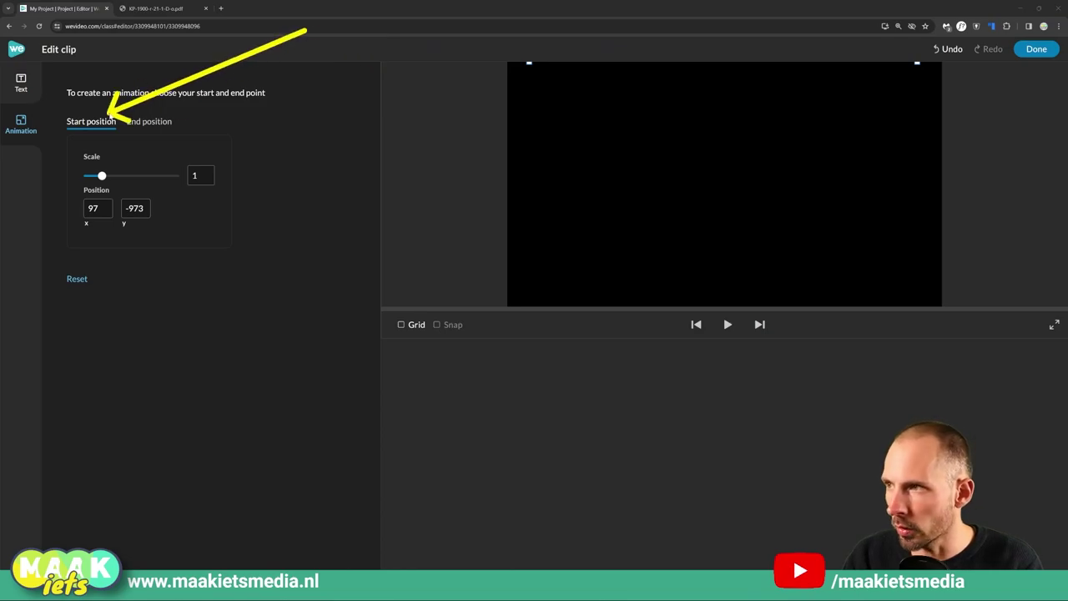
Step: Check the credits animation's end position, apply the animation, and play back the end credits in the timeline
{"action": "left_click_drag", "start_coordinate": [306, 31], "coordinate": [155, 117]}
{"action": "left_click", "coordinate": [155, 123]}
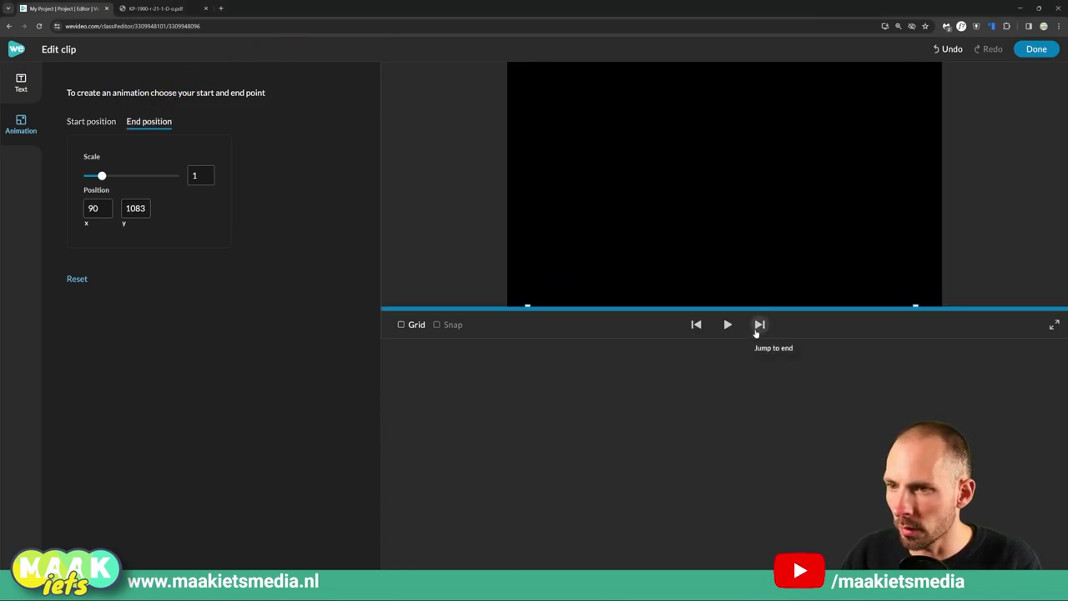
{"action": "left_click", "coordinate": [1036, 50]}
{"action": "left_click", "coordinate": [508, 371]}
{"action": "key", "text": "space"}
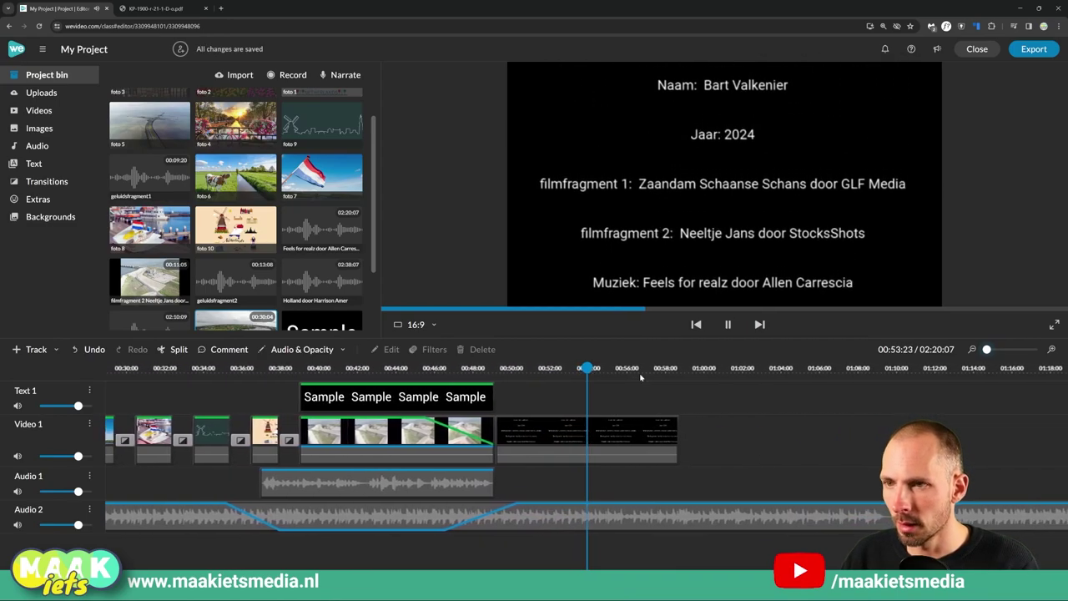
{"action": "key", "text": "space"}
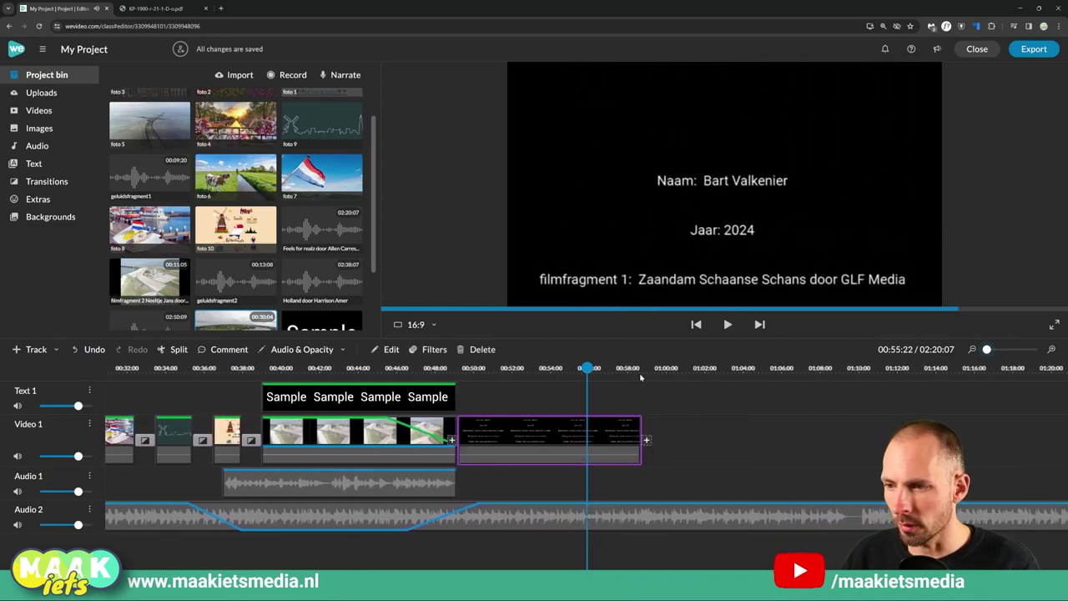
Step: Review the exam PDF's requirements for text legibility, music fades, film duration and export, and return to the WeVideo project
{"action": "key", "text": "ctrl+Tab"}
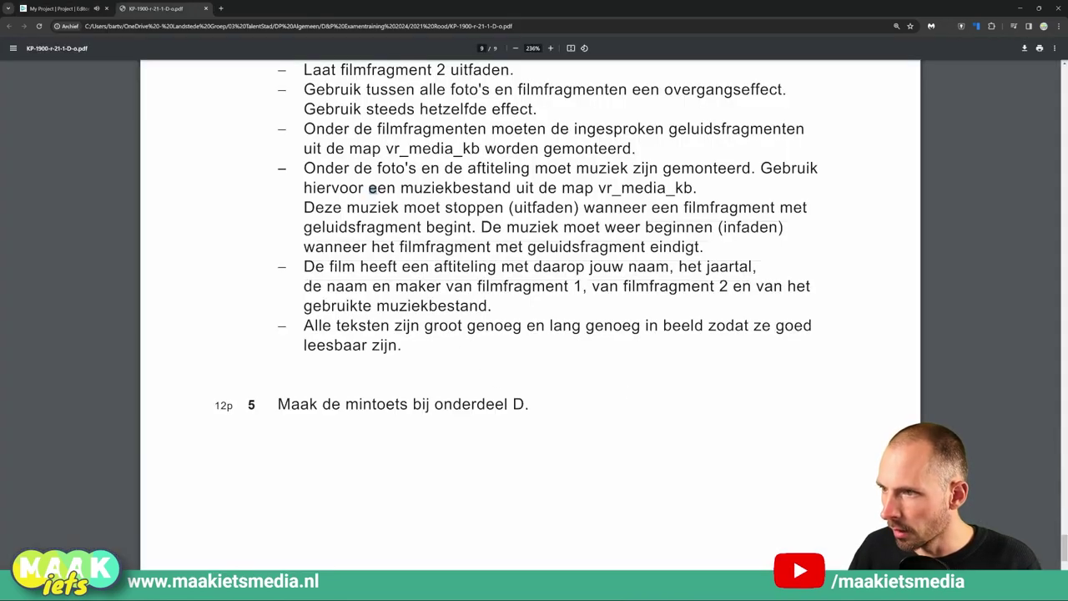
{"action": "left_click_drag", "start_coordinate": [304, 325], "coordinate": [803, 328]}
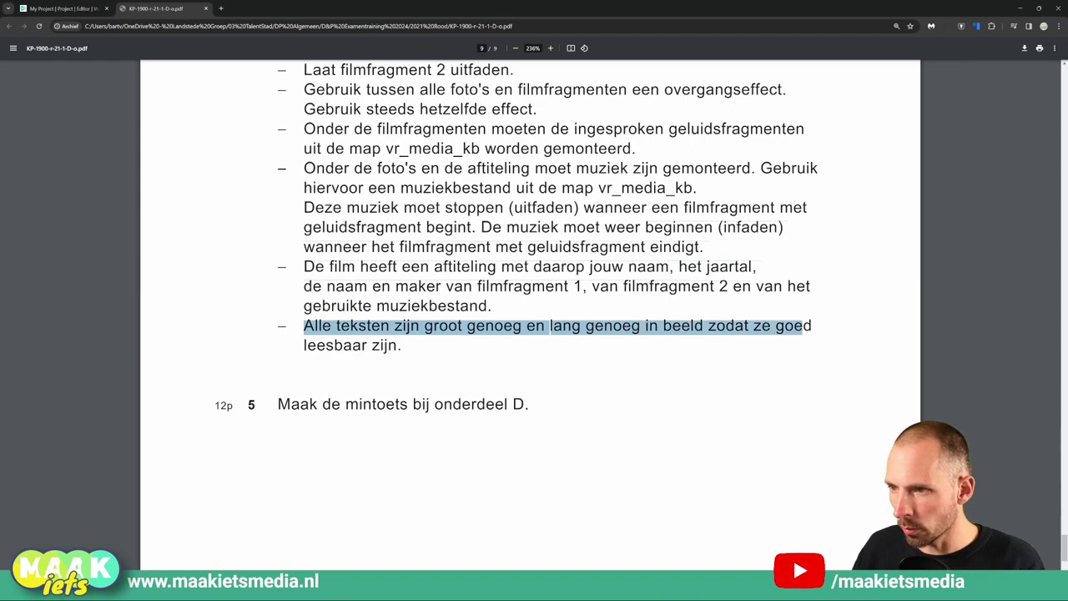
{"action": "scroll", "coordinate": [519, 261], "scroll_direction": "up", "scroll_amount": 1}
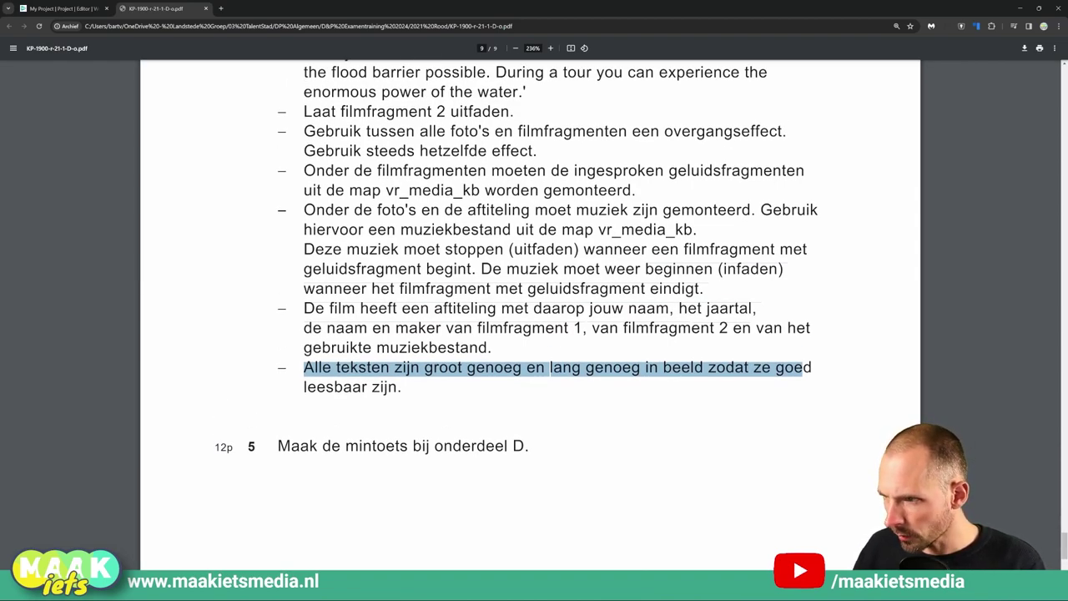
{"action": "left_click_drag", "start_coordinate": [304, 210], "coordinate": [387, 230]}
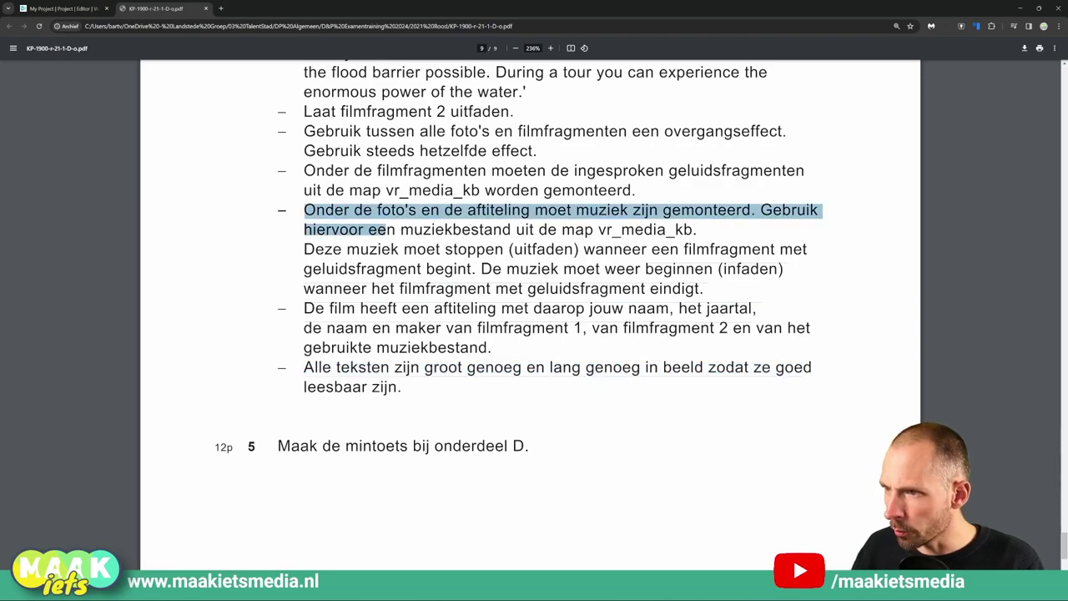
{"action": "left_click_drag", "start_coordinate": [510, 249], "coordinate": [615, 248]}
{"action": "left_click", "coordinate": [712, 248]}
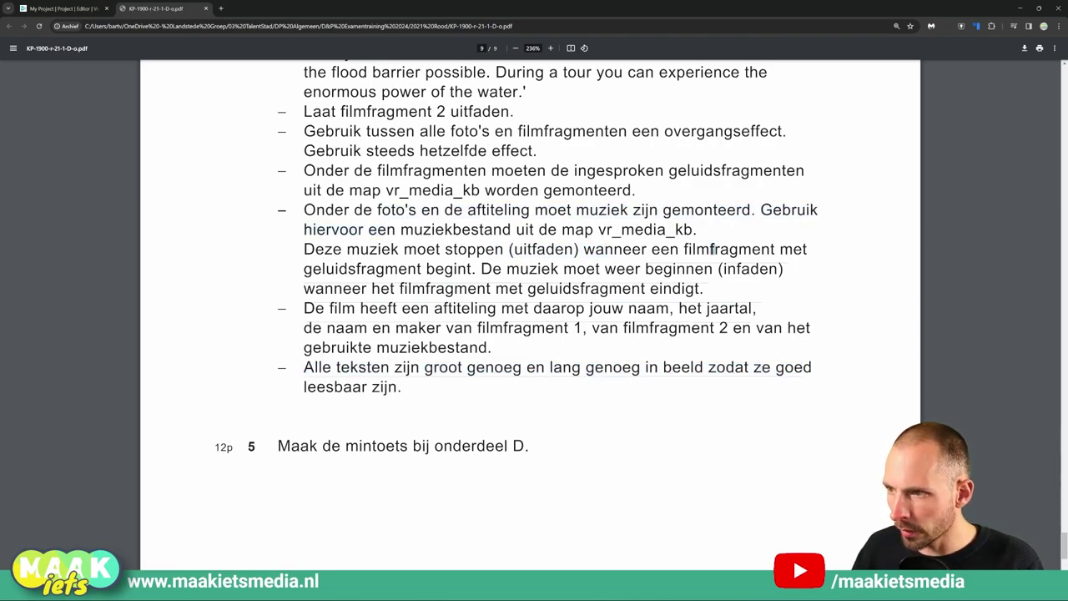
{"action": "left_click_drag", "start_coordinate": [477, 269], "coordinate": [551, 269]}
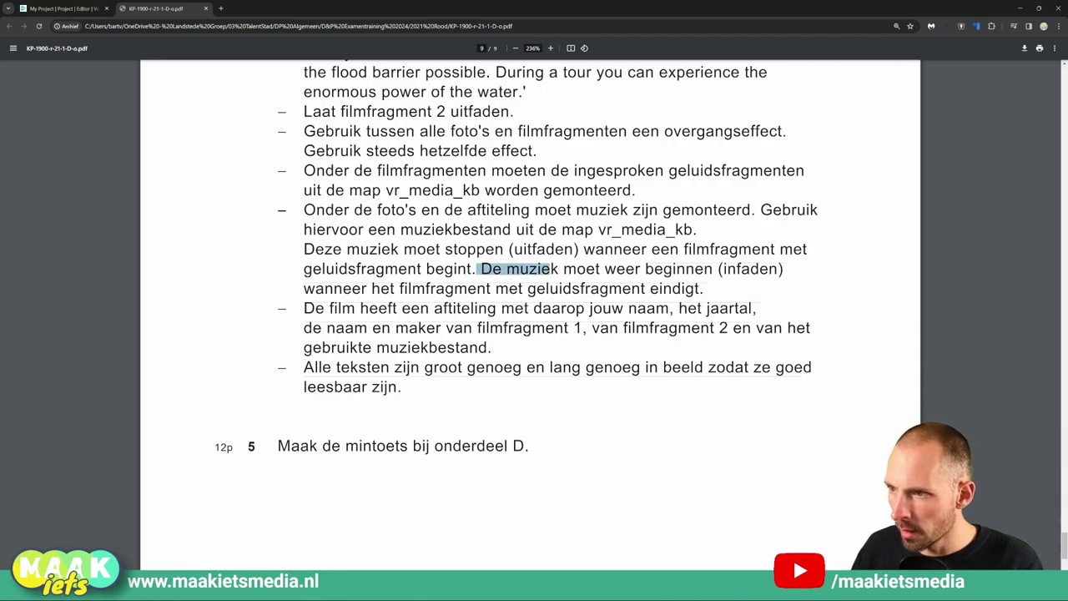
{"action": "scroll", "coordinate": [534, 309], "scroll_direction": "up", "scroll_amount": 1}
{"action": "scroll", "coordinate": [534, 318], "scroll_direction": "up", "scroll_amount": 6}
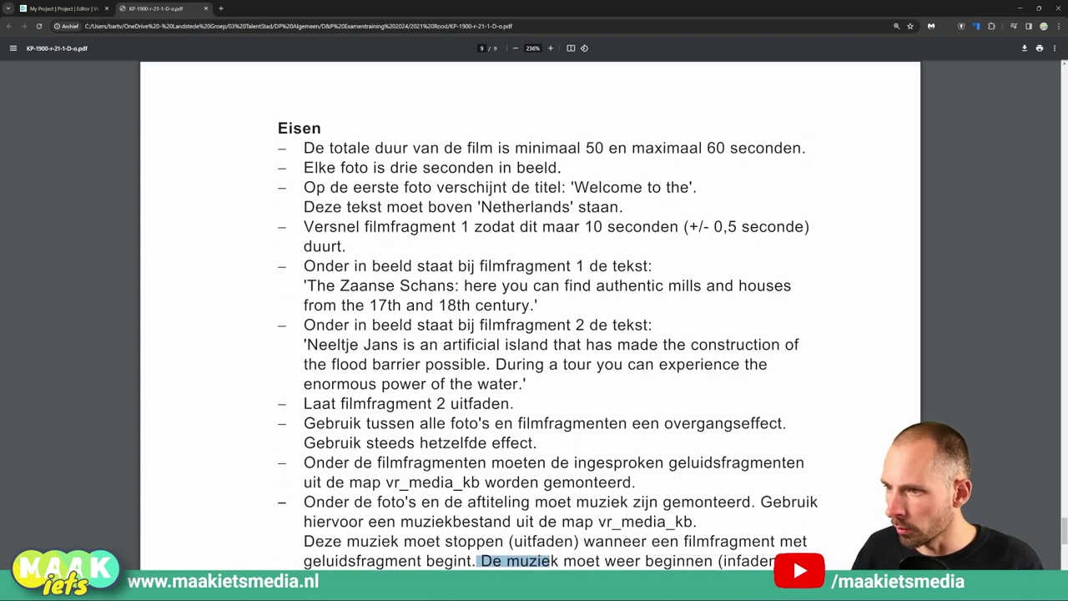
{"action": "scroll", "coordinate": [534, 317], "scroll_direction": "up", "scroll_amount": 8}
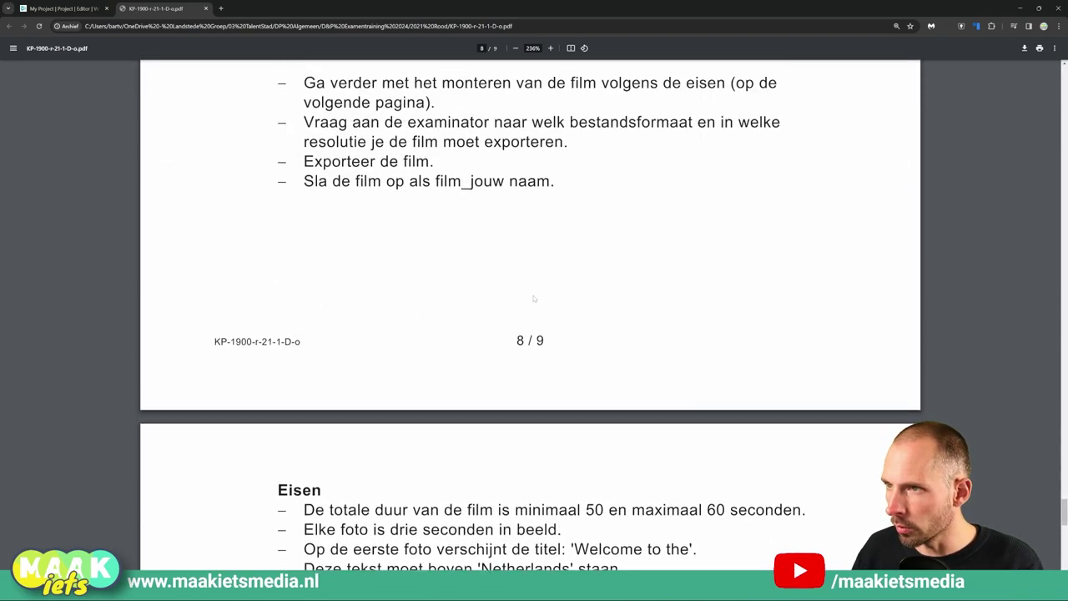
{"action": "scroll", "coordinate": [534, 318], "scroll_direction": "down", "scroll_amount": 14}
{"action": "key", "text": "ctrl+Tab"}
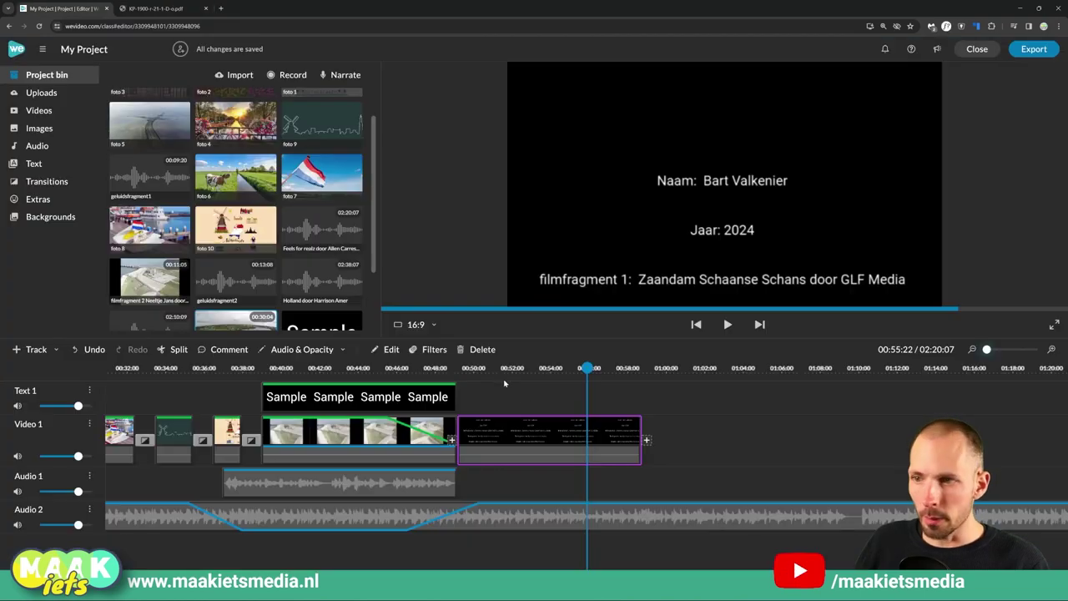
Step: Split the music on Audio 2 at 01:02:01 and delete the part after the split
{"action": "left_click", "coordinate": [707, 521]}
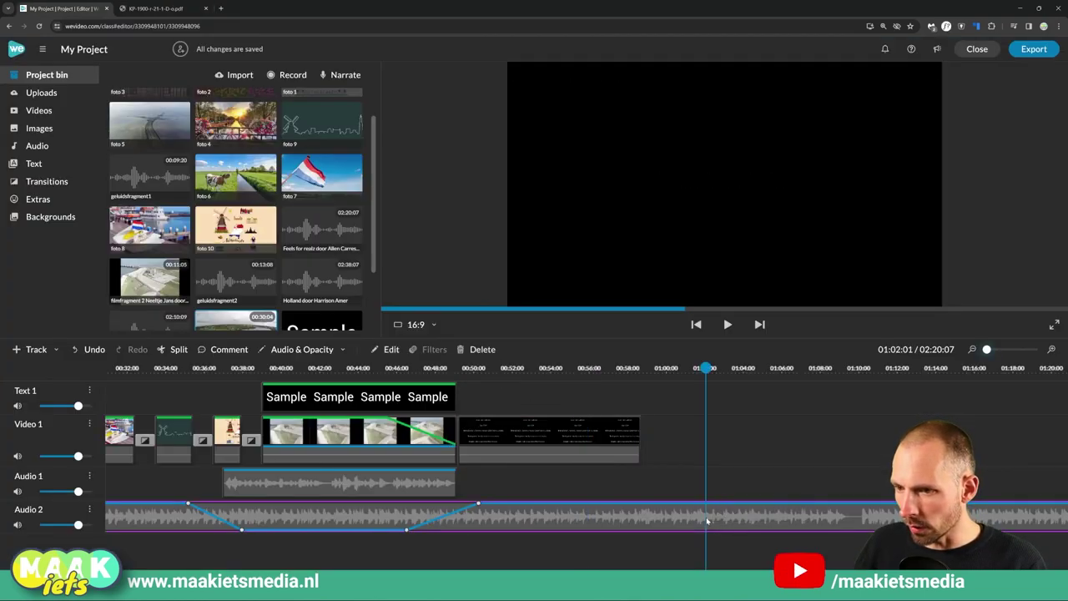
{"action": "left_click", "coordinate": [177, 349]}
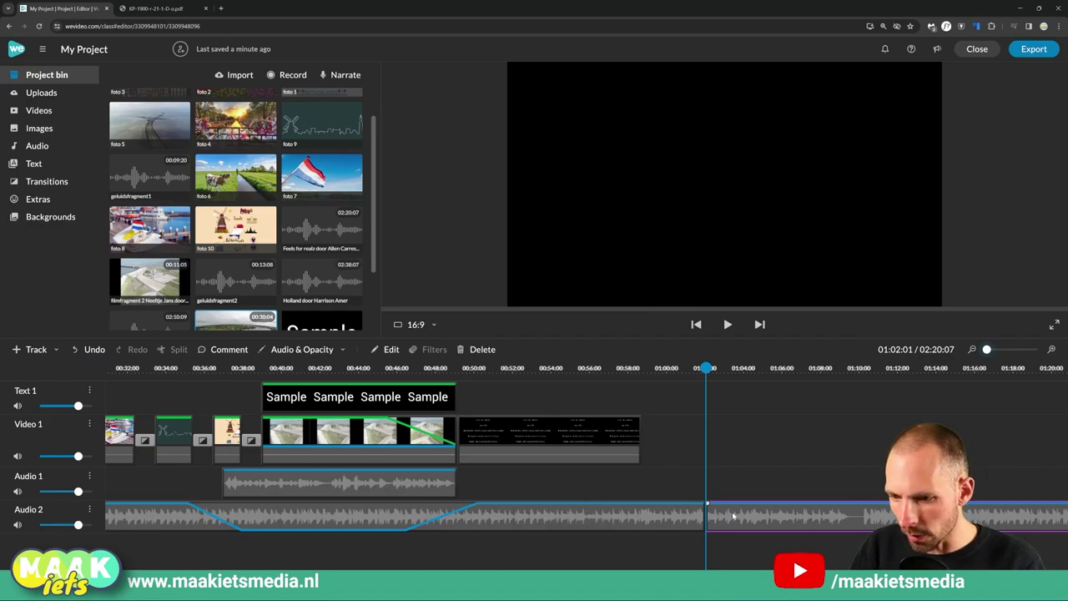
{"action": "key", "text": "Delete"}
Step: Trim the music to end with the credits at 00:58:18 and fade it out over about the last two seconds
{"action": "left_click", "coordinate": [650, 510]}
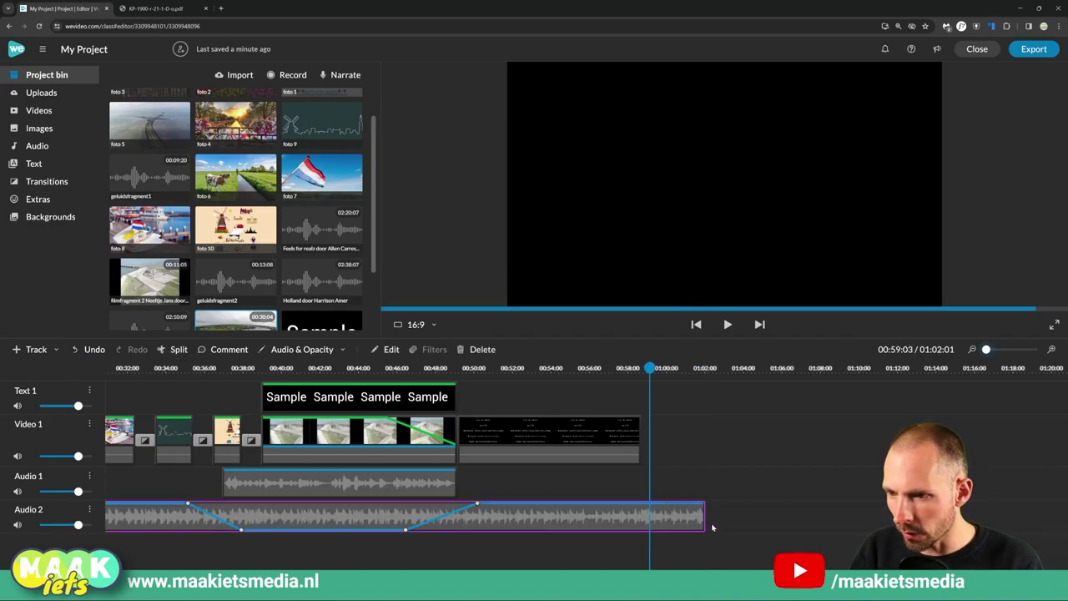
{"action": "left_click_drag", "start_coordinate": [704, 518], "coordinate": [639, 529]}
{"action": "left_click", "coordinate": [607, 503]}
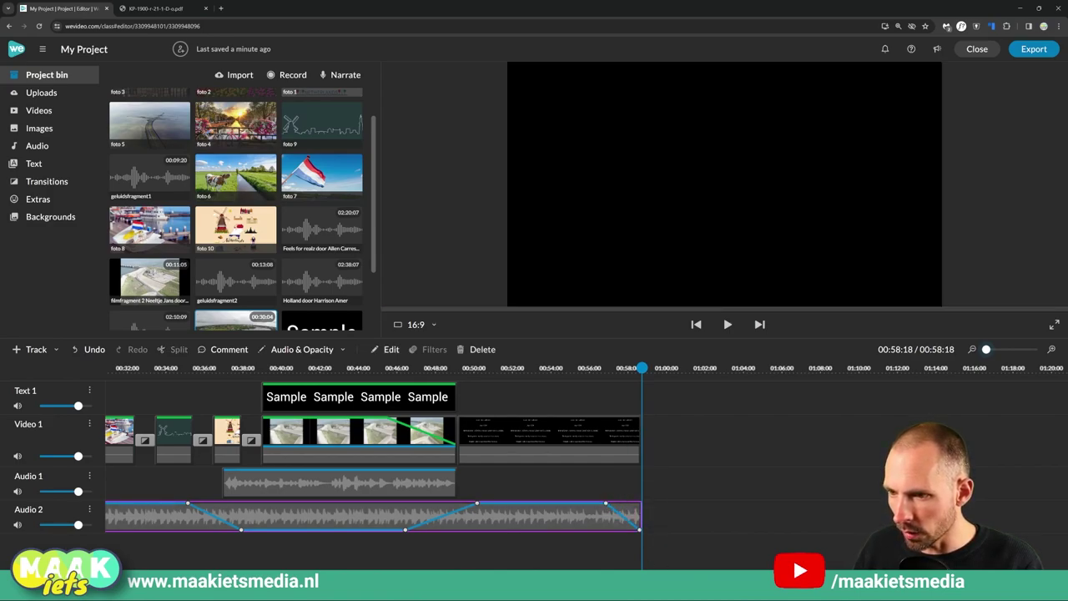
Step: Preview the film's ending with the music fade-out, and scrub through the second half of the timeline to the closing credits
{"action": "left_click", "coordinate": [590, 370]}
{"action": "key", "text": "space"}
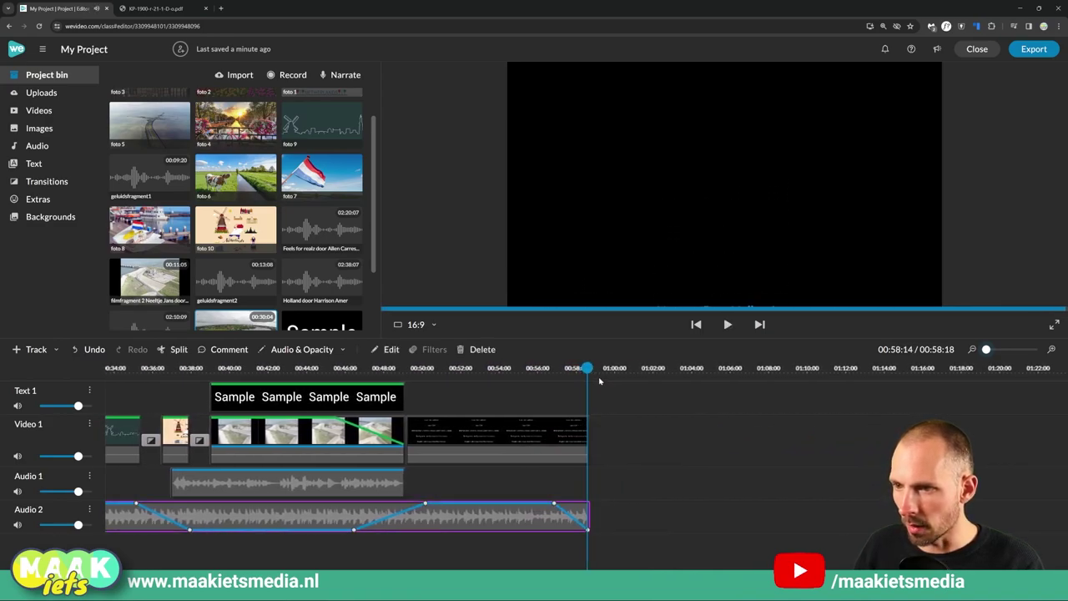
{"action": "left_click_drag", "start_coordinate": [594, 373], "coordinate": [418, 368]}
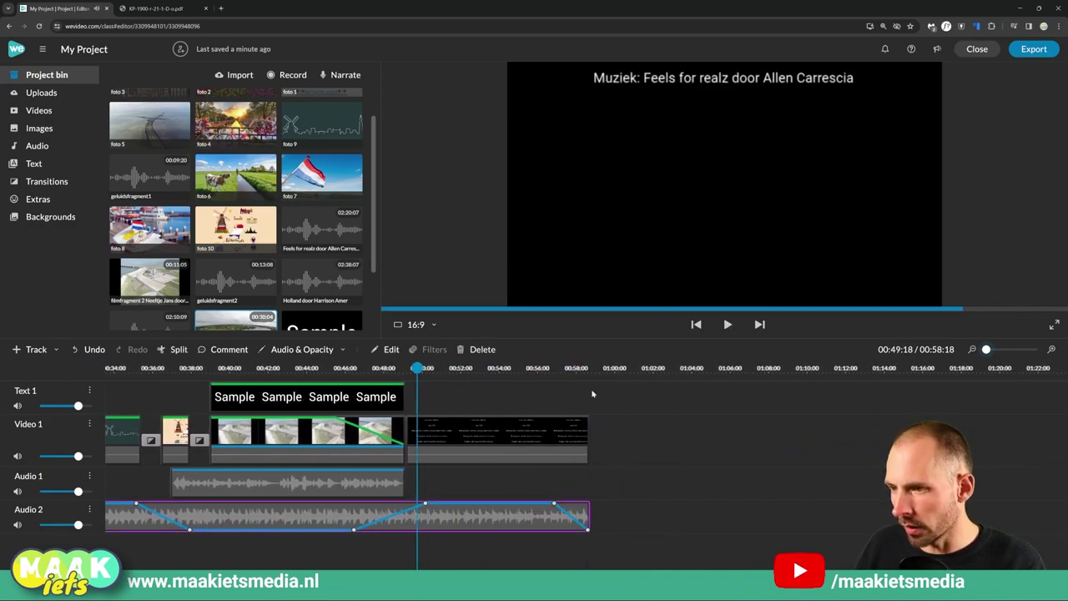
{"action": "left_click", "coordinate": [972, 350]}
{"action": "left_click_drag", "start_coordinate": [345, 372], "coordinate": [479, 378]}
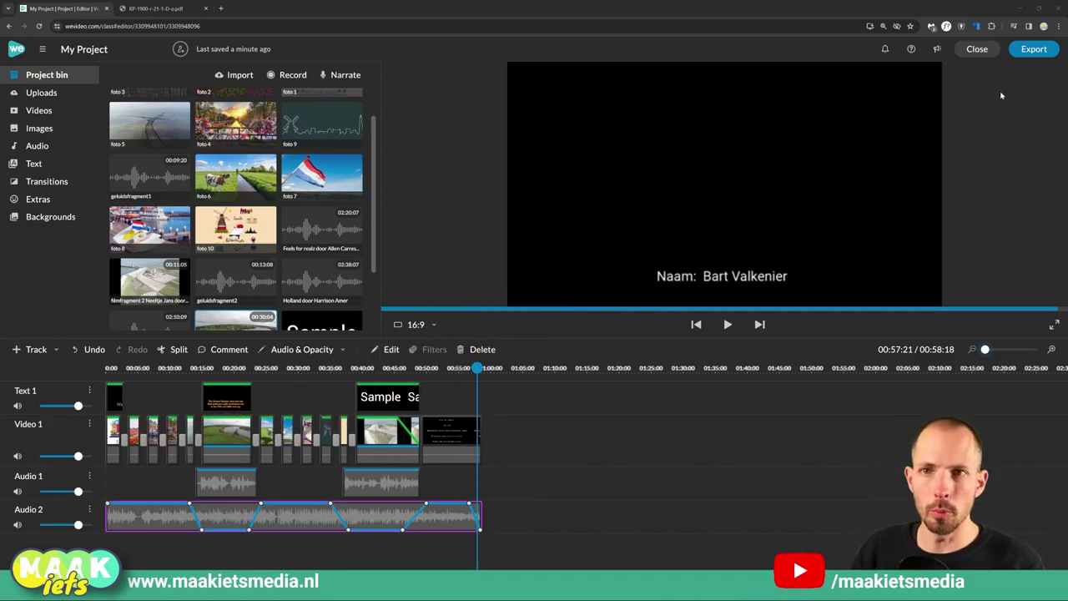
Step: Export the project as an HD (1280 x 720) video with the maker's full name as its title
{"action": "left_click", "coordinate": [1034, 50]}
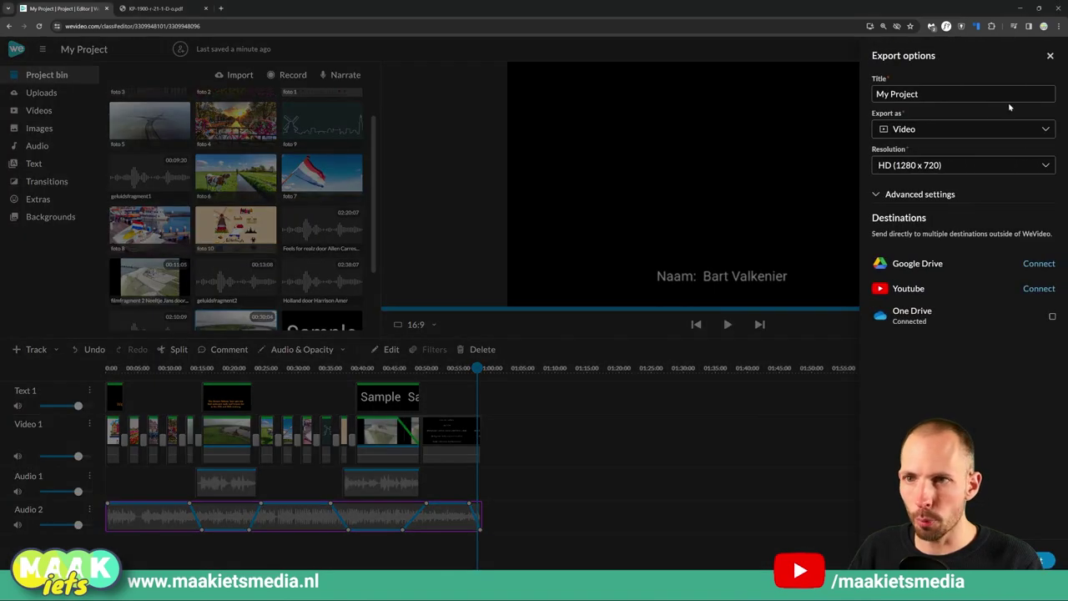
{"action": "type", "text": "Baart Valkenier"}
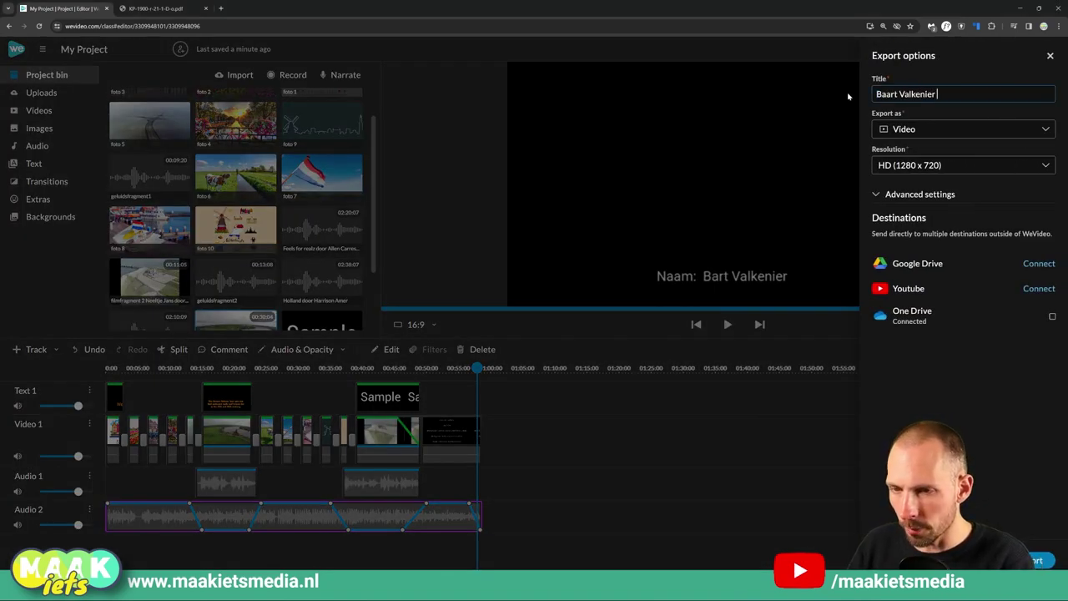
{"action": "key", "text": "Home"}
{"action": "key", "text": "Delete"}
{"action": "left_click", "coordinate": [1042, 560]}
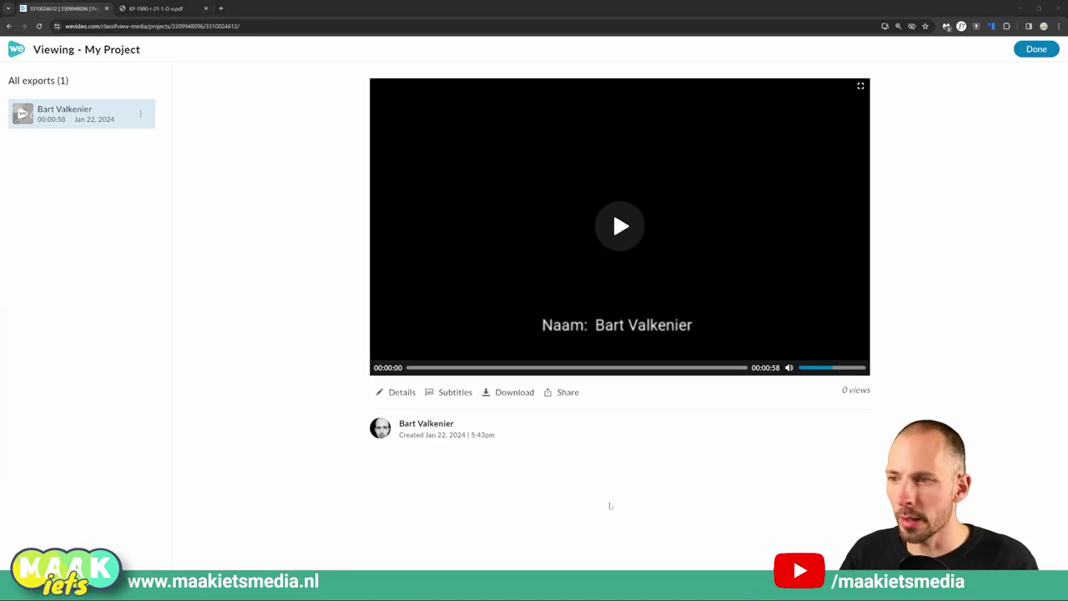
Step: Start downloading the exported film as an MP4 file and cancel the save dialog
{"action": "left_click", "coordinate": [508, 402]}
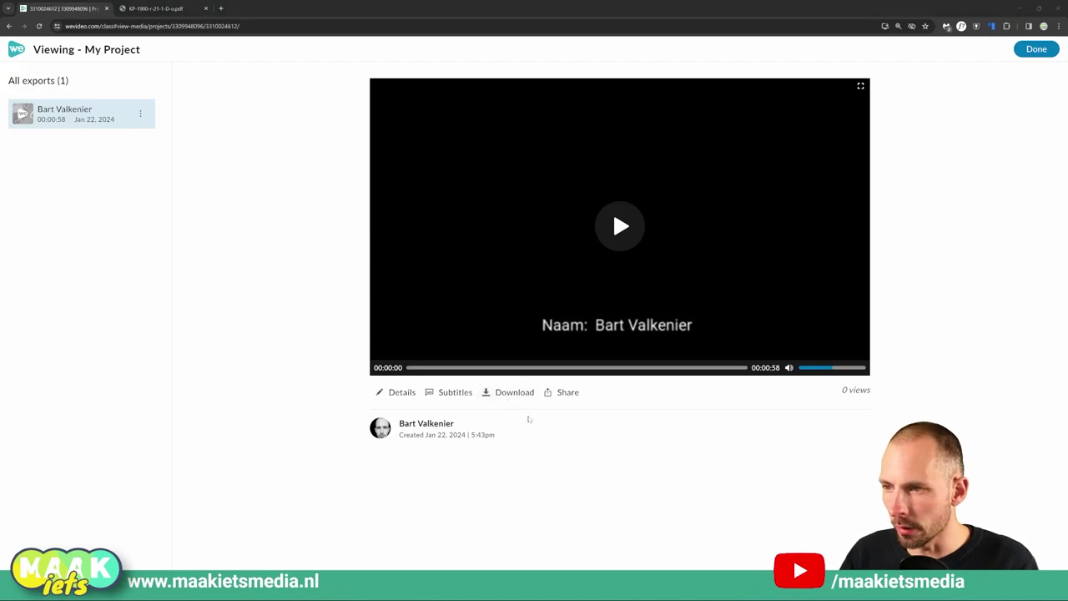
{"action": "left_click_drag", "start_coordinate": [646, 245], "coordinate": [526, 244]}
{"action": "left_click_drag", "start_coordinate": [700, 86], "coordinate": [647, 134]}
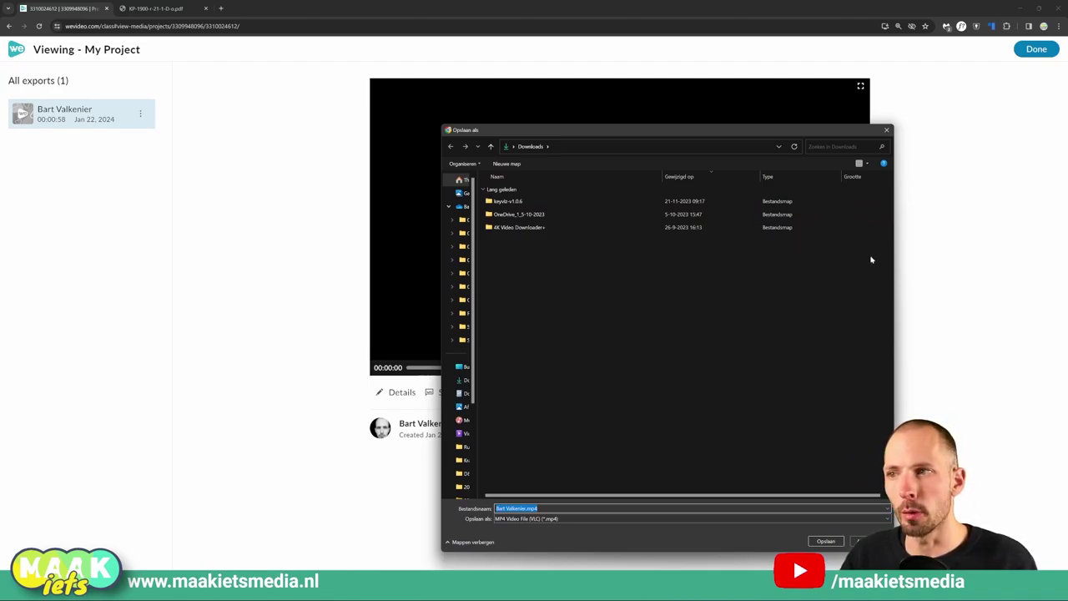
{"action": "left_click_drag", "start_coordinate": [797, 131], "coordinate": [724, 212]}
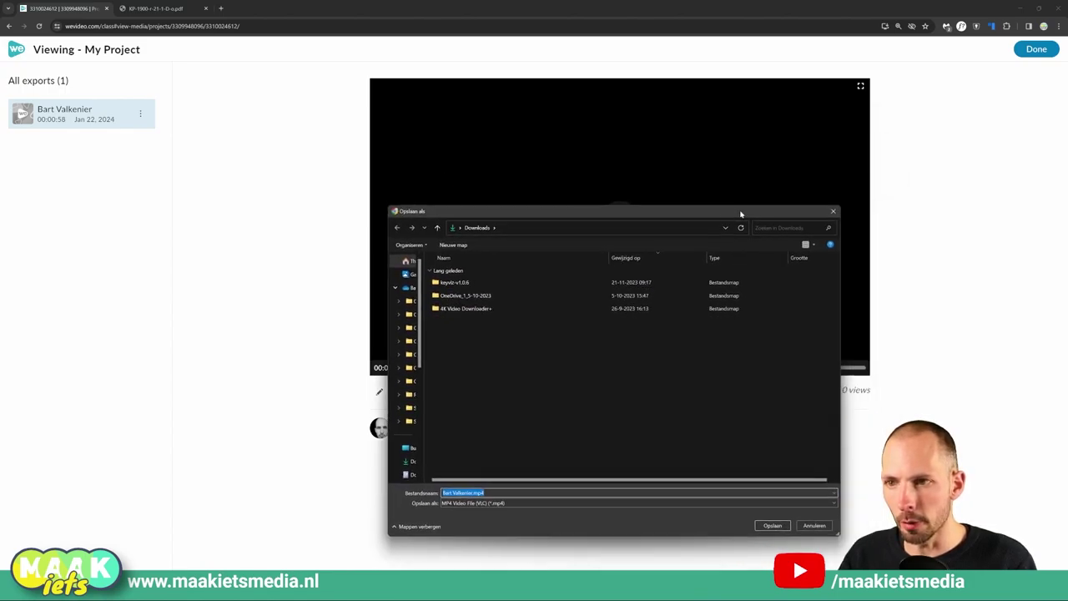
{"action": "left_click", "coordinate": [834, 212]}
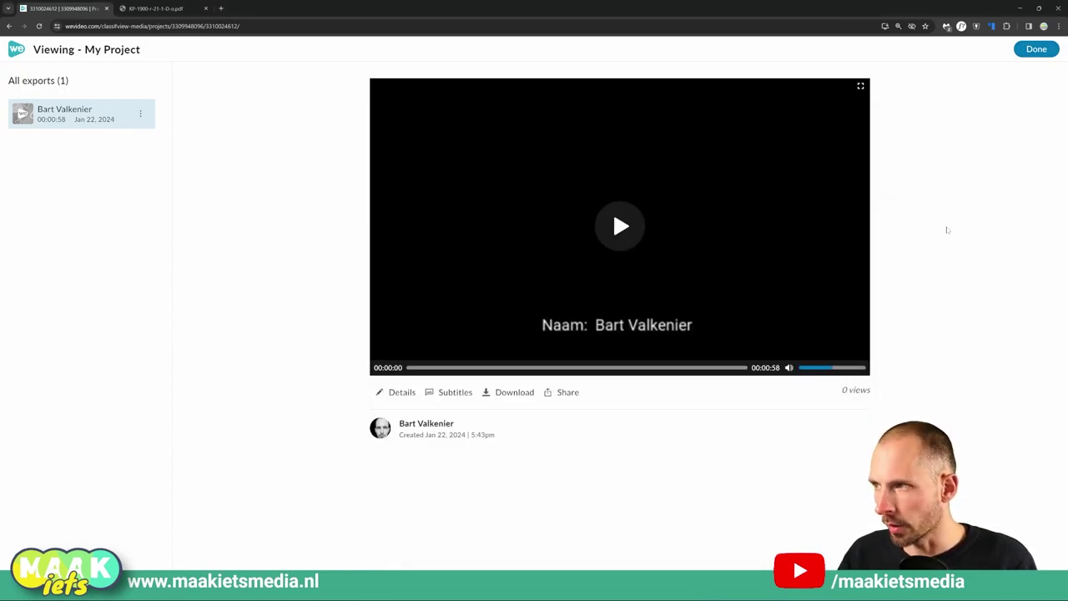